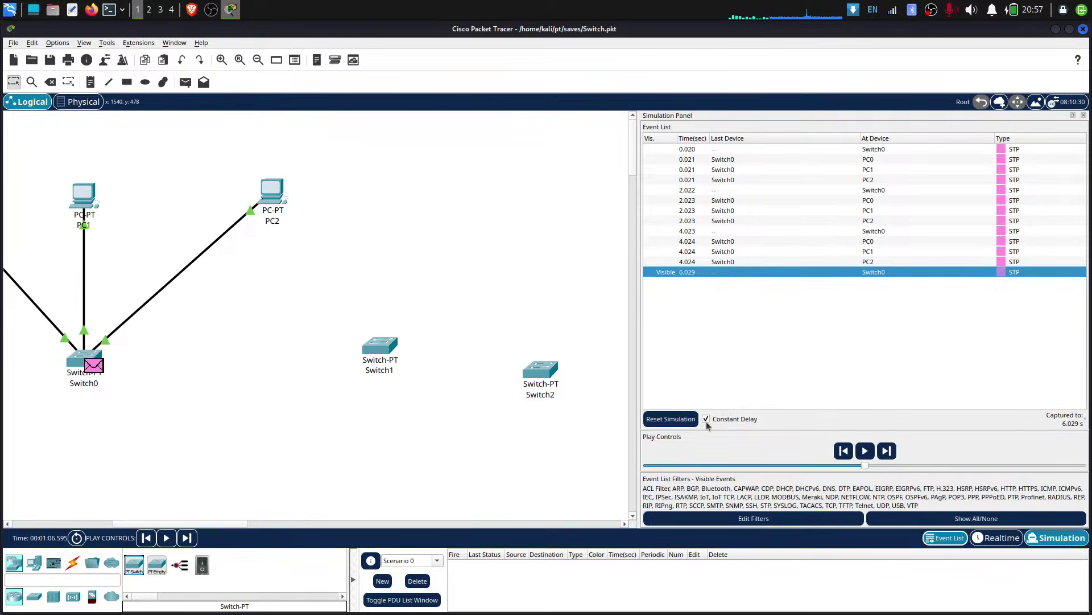
- Reset the simulation and delete the three cables connecting Switch0 to its PCs
left_click(663, 421)
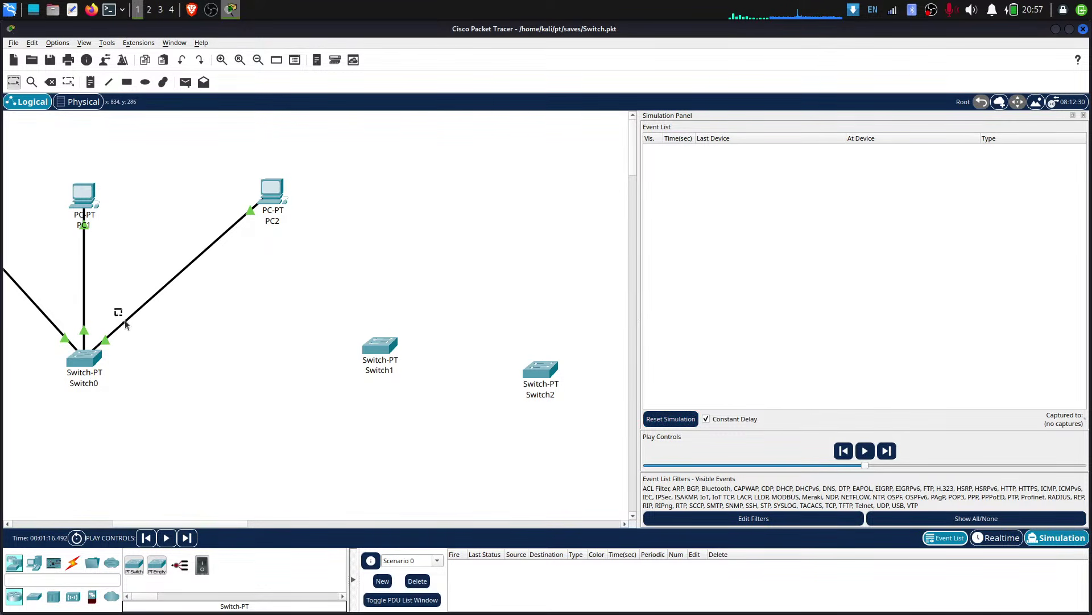
key("Delete")
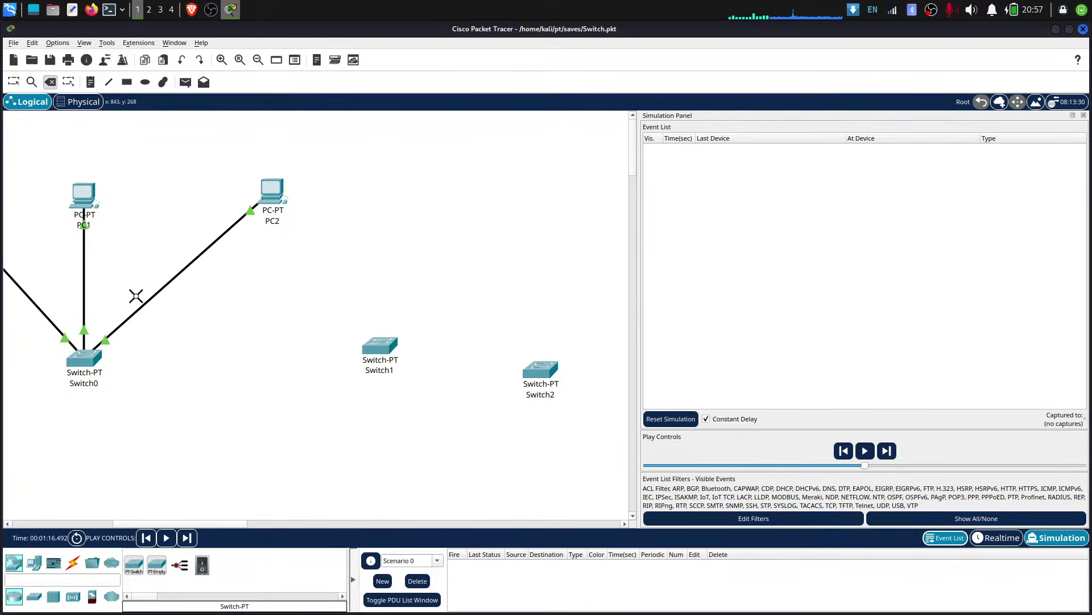
left_click(151, 299)
left_click(84, 281)
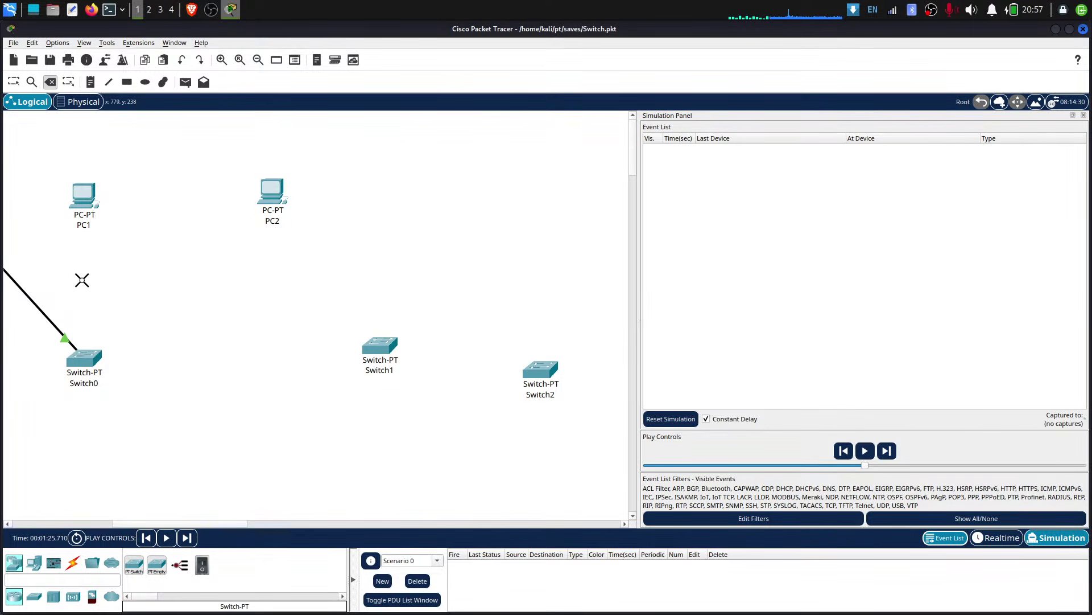
left_click(33, 298)
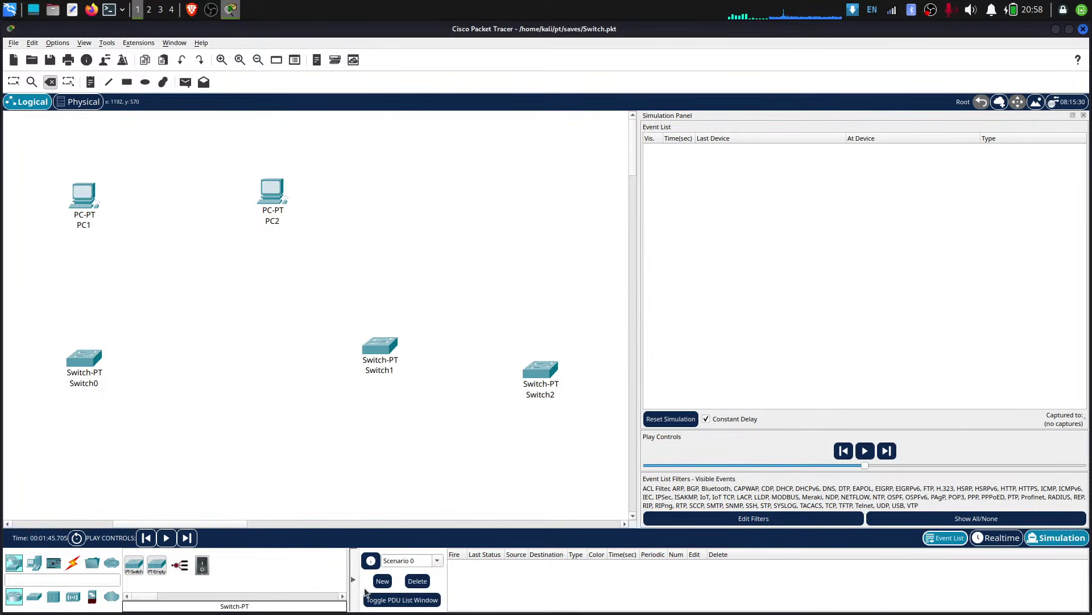
- Connect Switch1 to Switch2 with an automatically chosen connection type and play the simulation
left_click(72, 562)
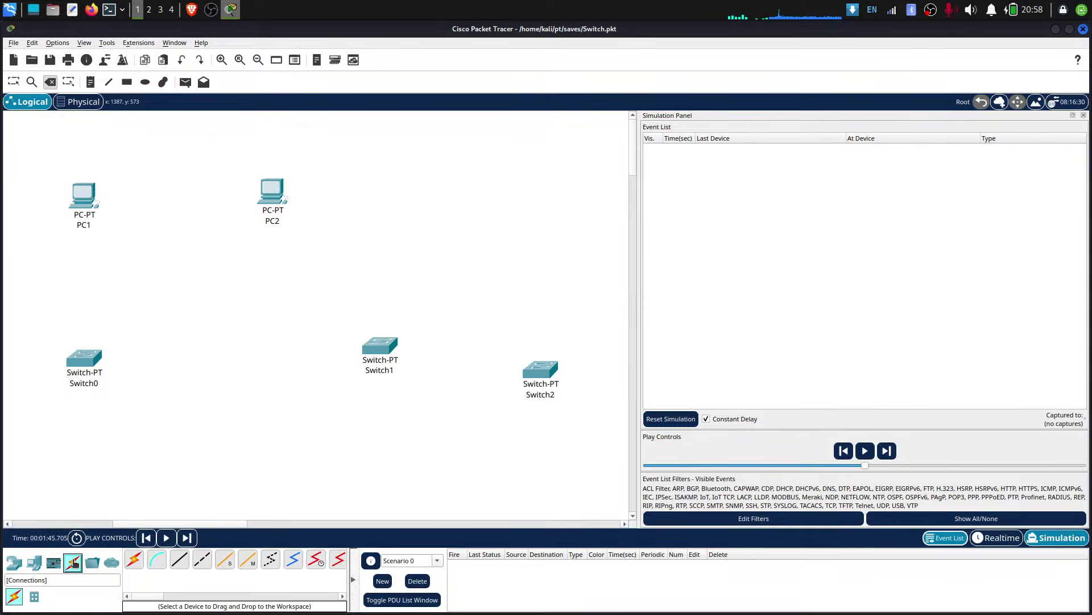
left_click(380, 348)
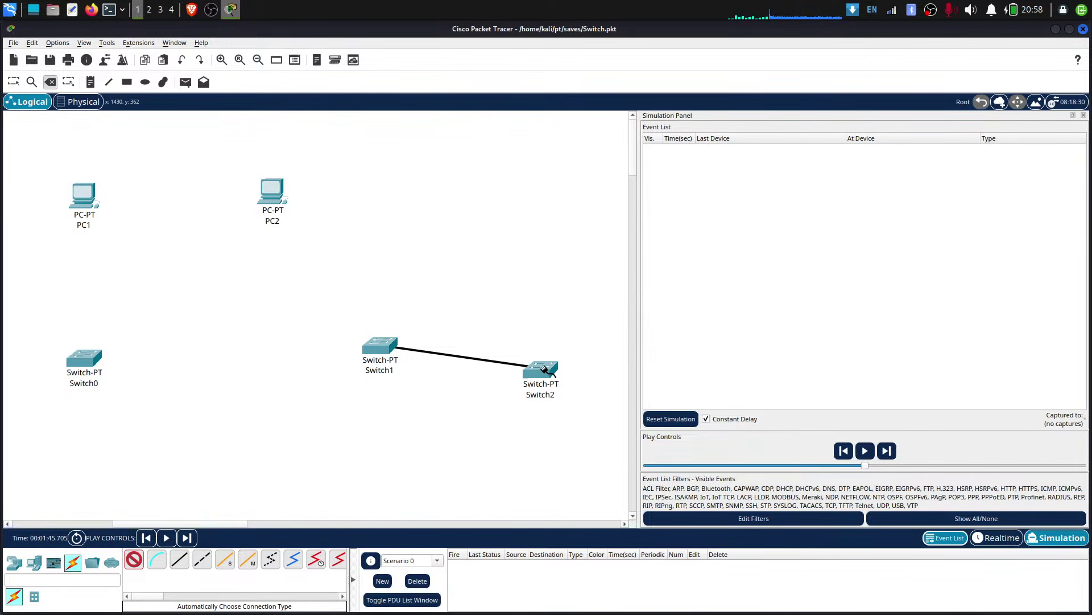
mouse_move(545, 369)
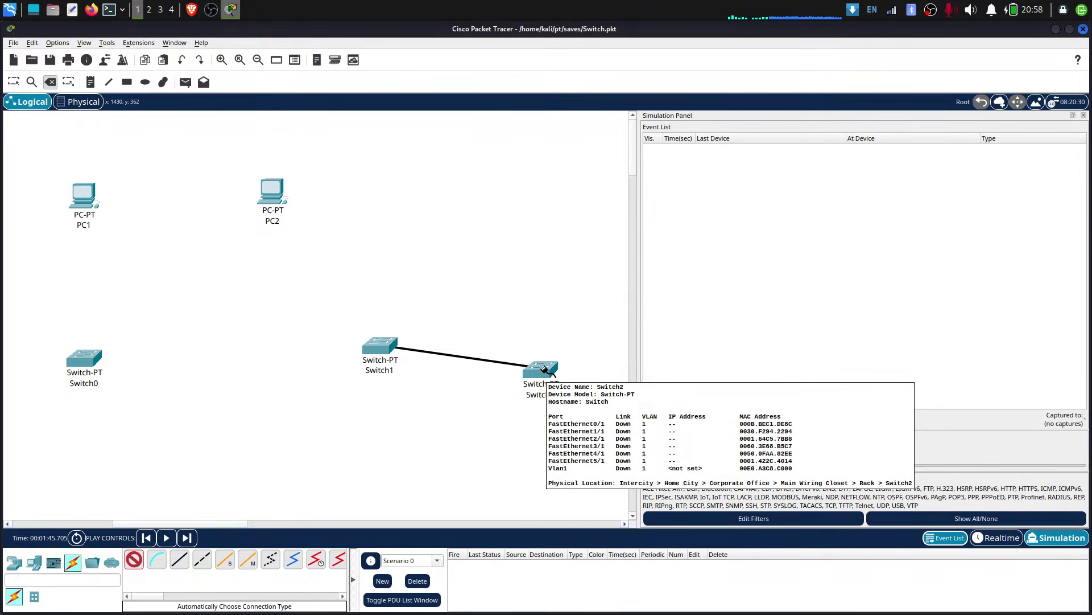
left_click(545, 369)
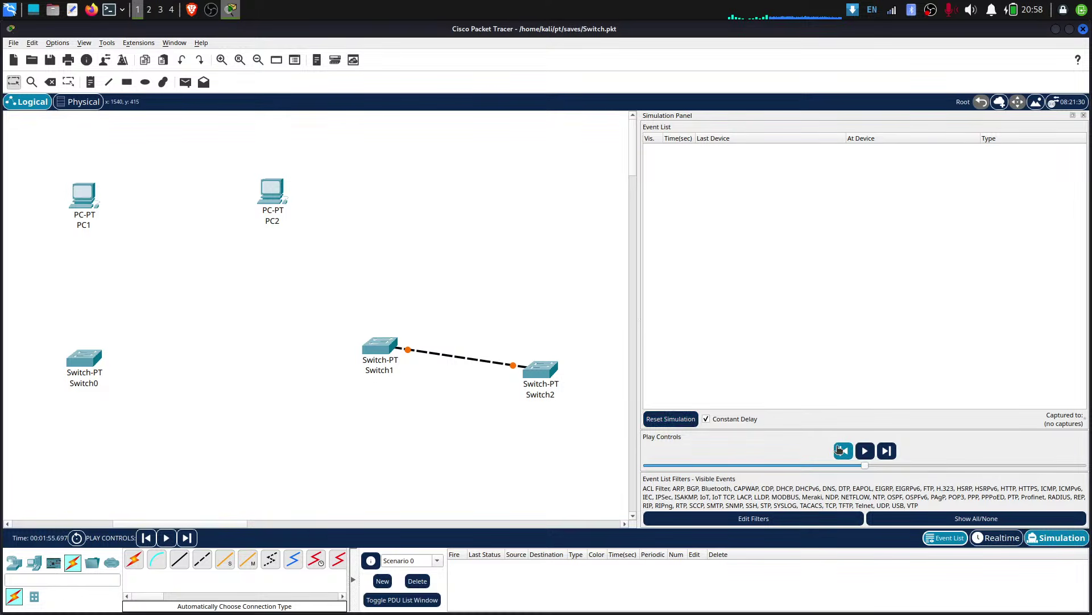
left_click(865, 451)
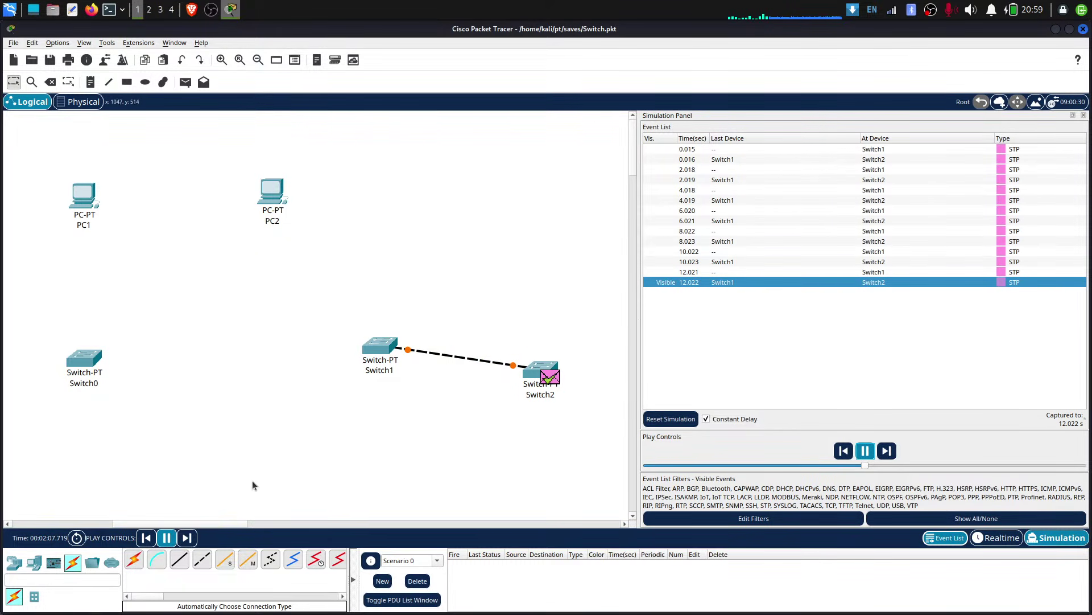
- Add two PCs in the workspace, one above Switch1 and one above Switch2
left_click(34, 563)
left_click(133, 559)
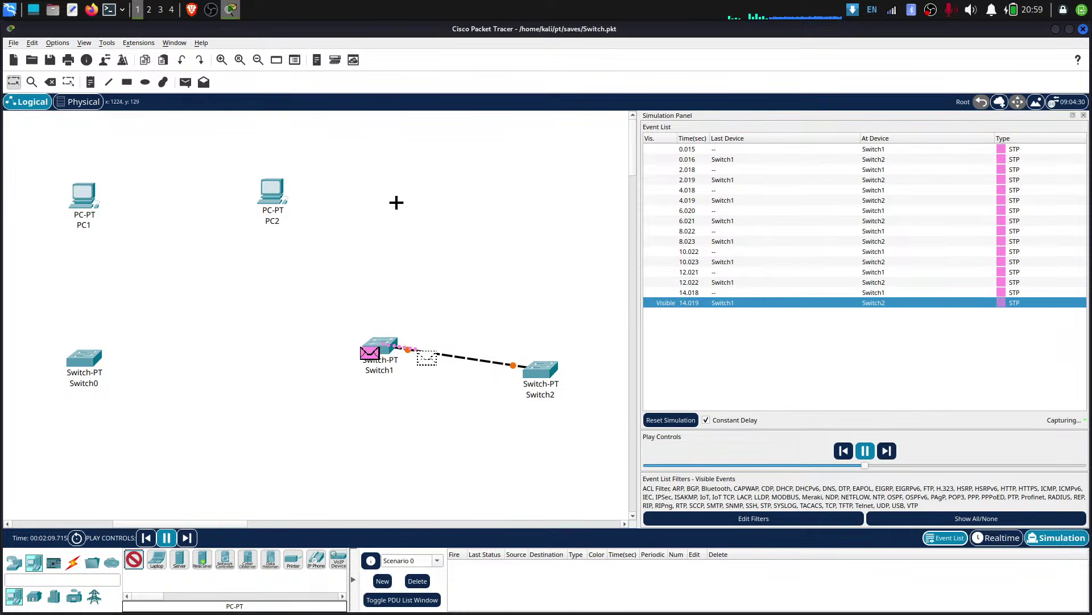
left_click(392, 206)
left_click(133, 559)
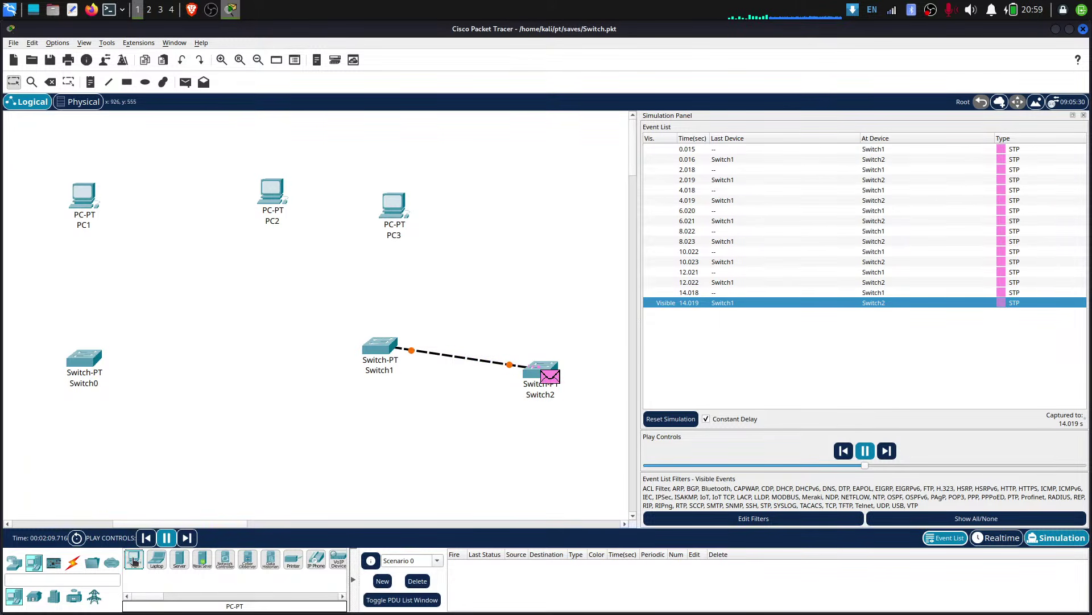
left_click(511, 206)
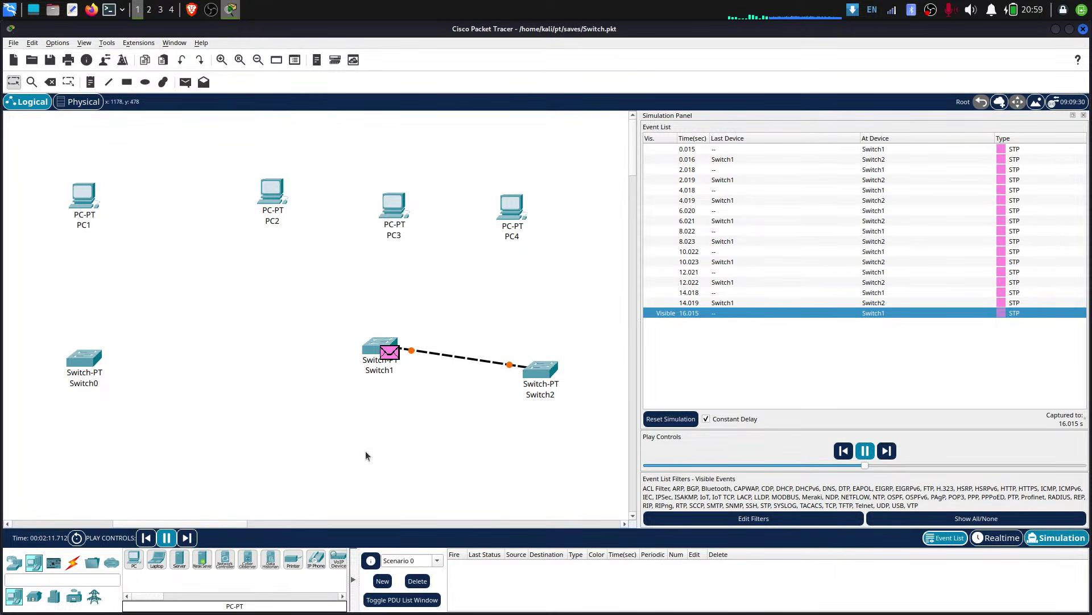
- Delete all four PCs and Switch0 from the workspace, and play the simulation
left_click_drag(556, 203, 54, 180)
key("Delete")
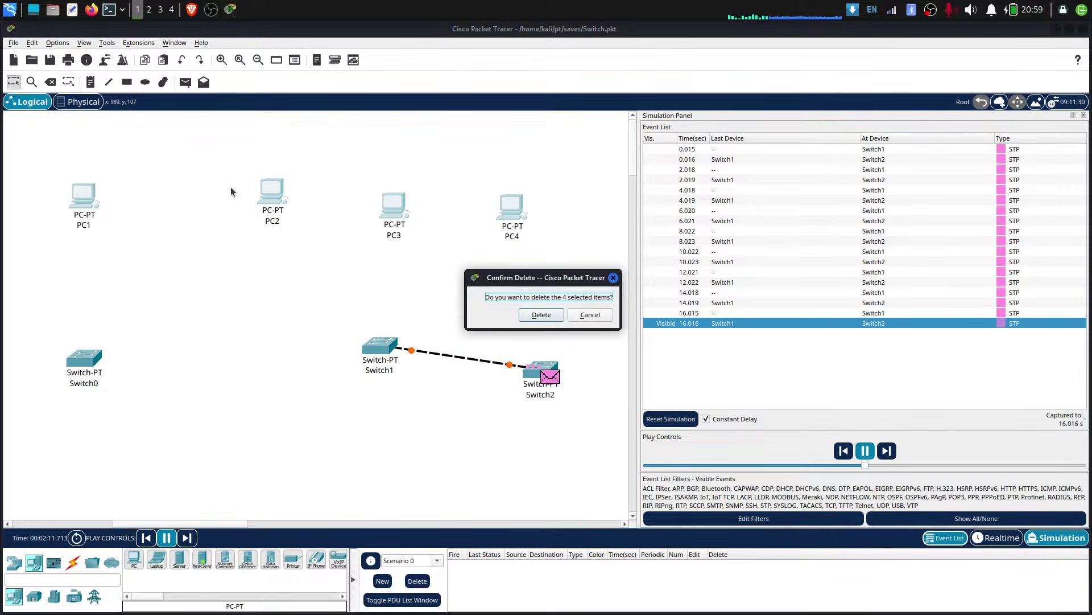
left_click(544, 316)
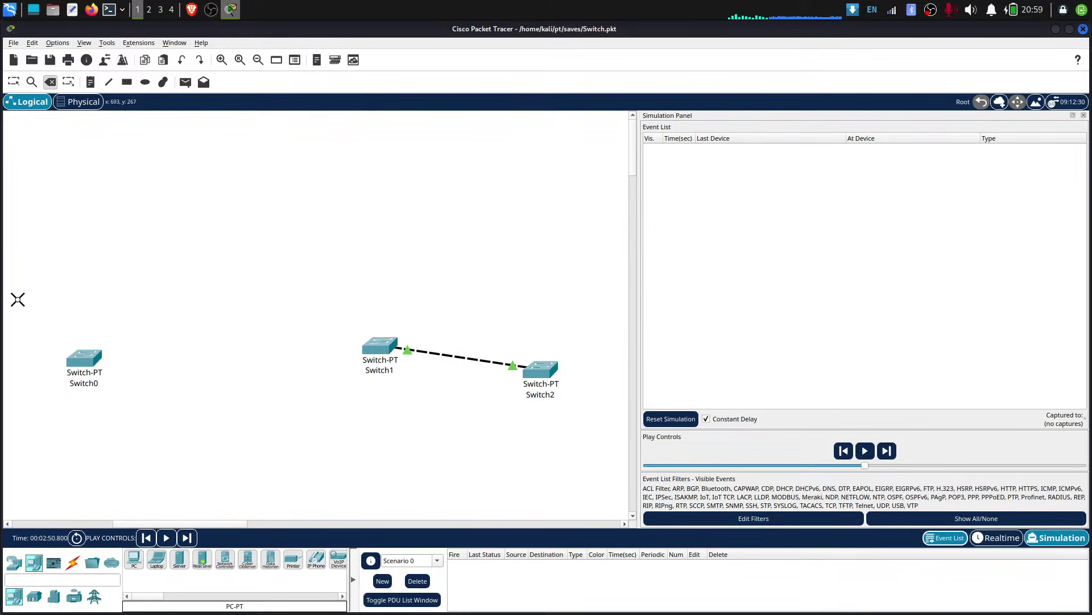
left_click(83, 355)
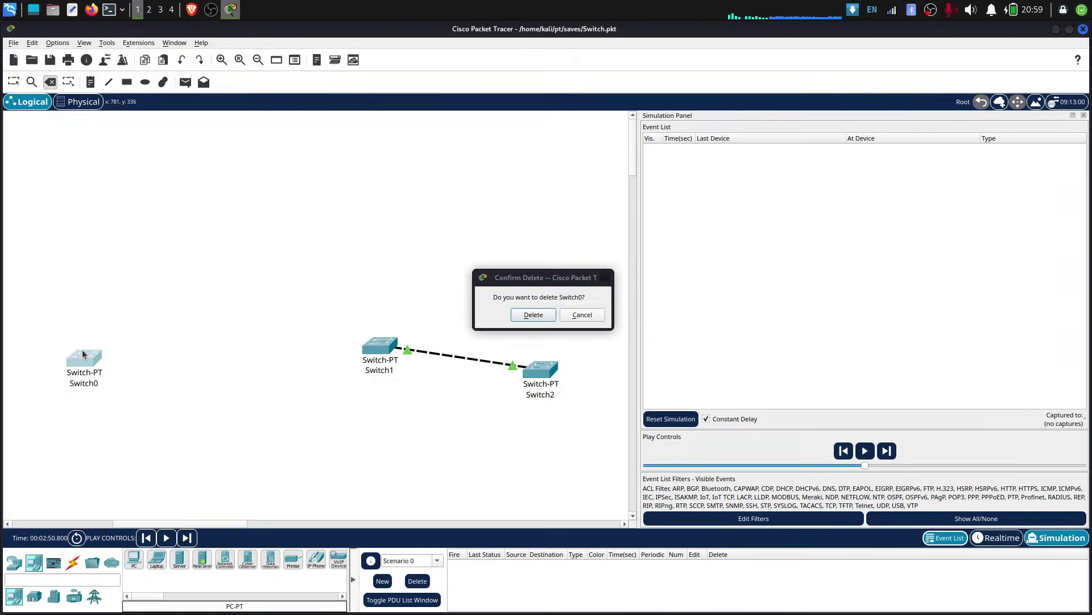
left_click(535, 315)
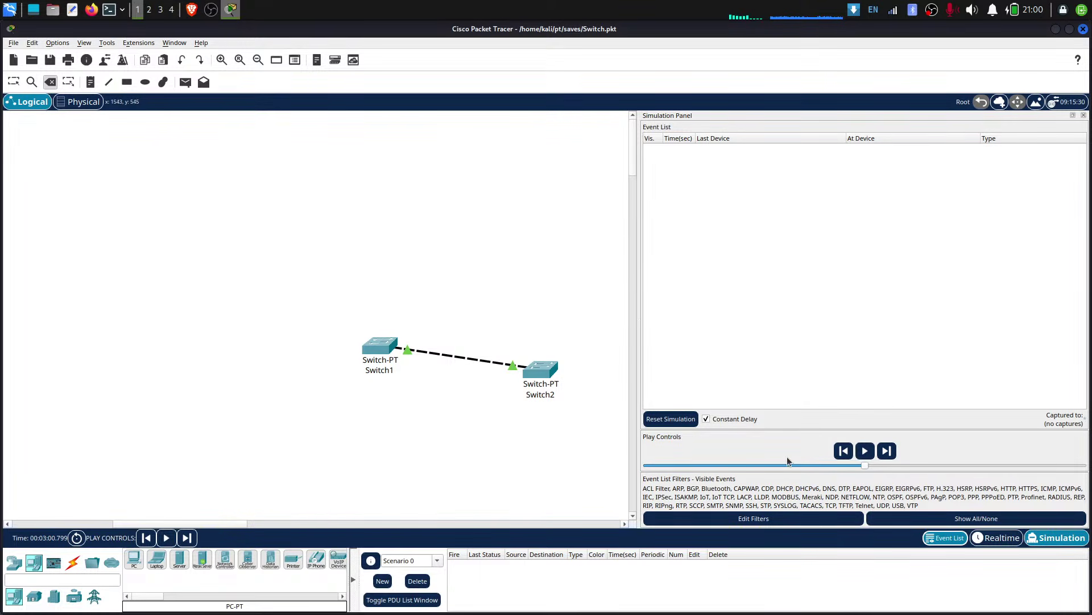
left_click(865, 451)
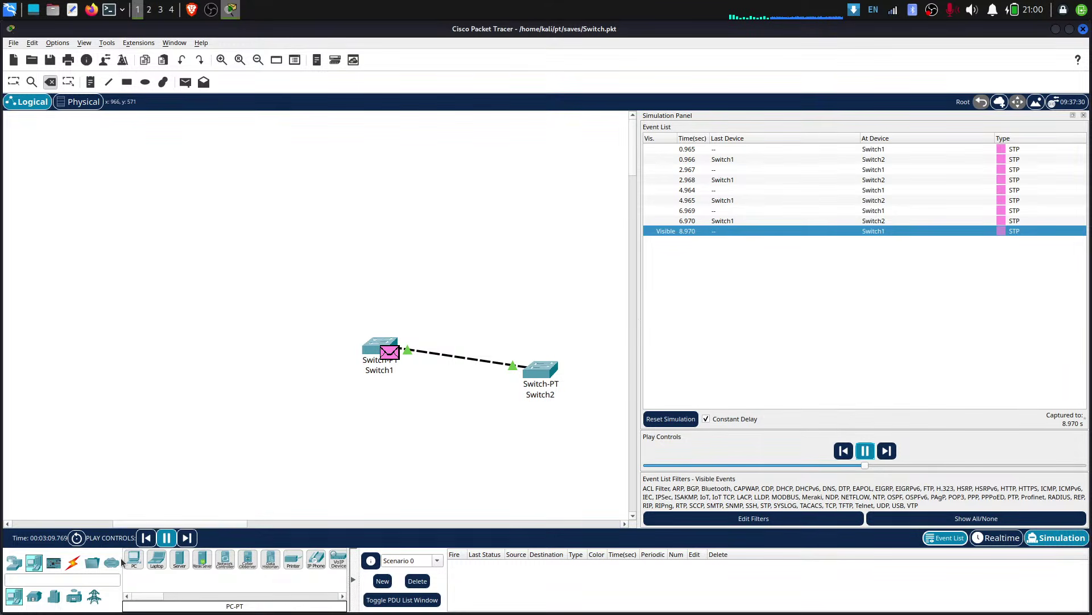
- Add a second link between Switch1 and Switch2 with an automatically chosen connection type, and play the simulation
left_click(73, 562)
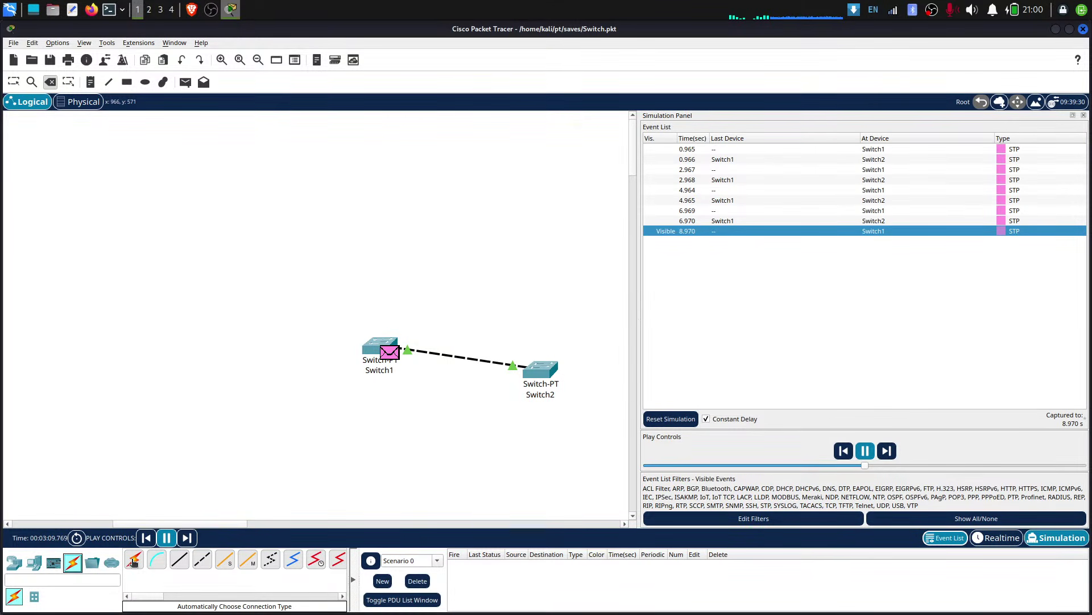
left_click(134, 561)
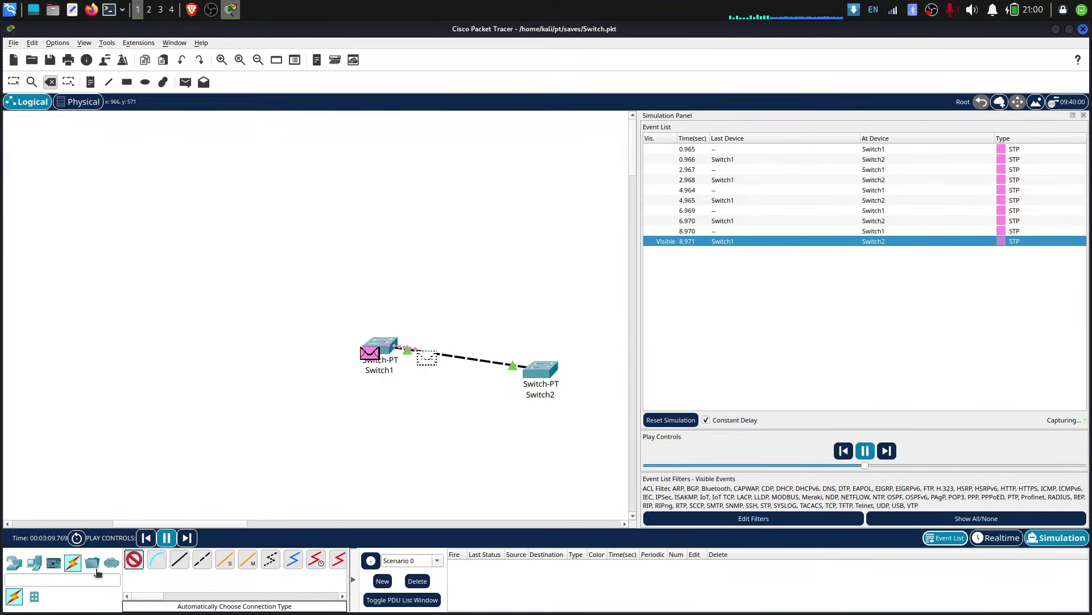
left_click(390, 339)
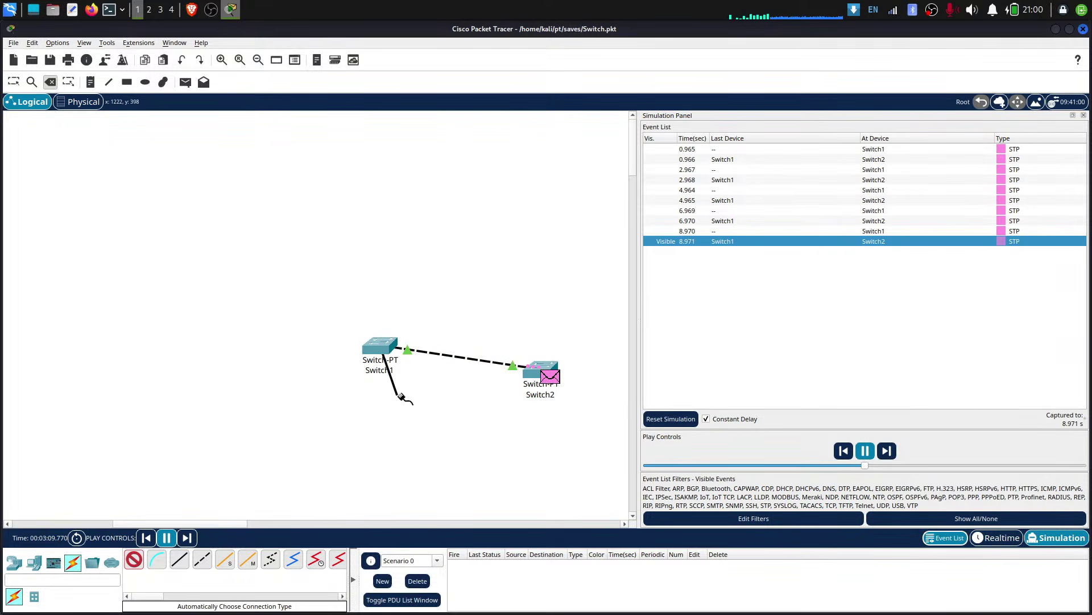
left_click(543, 367)
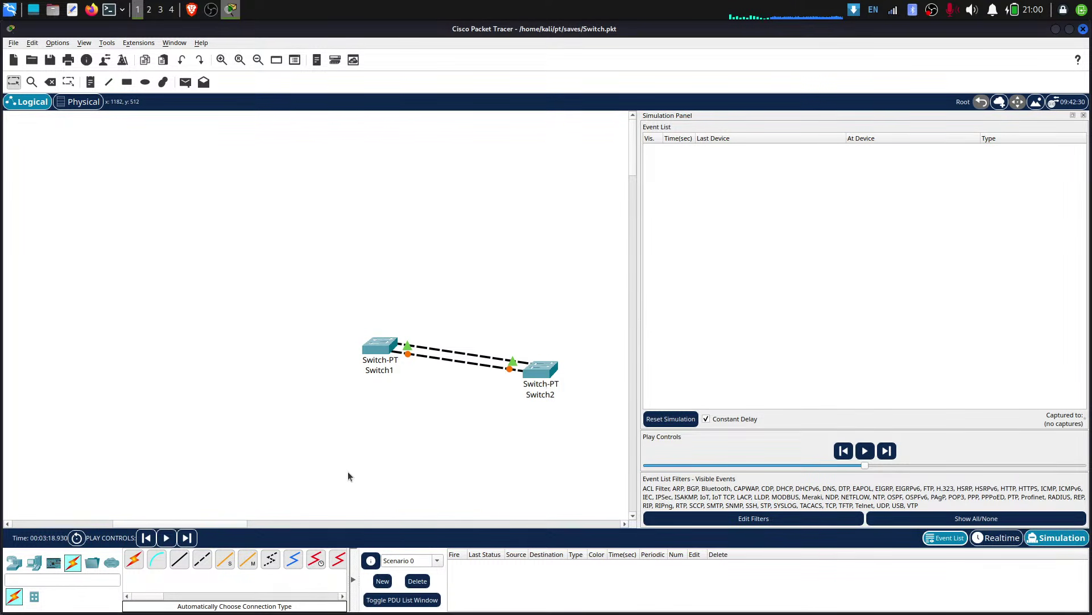
left_click(865, 451)
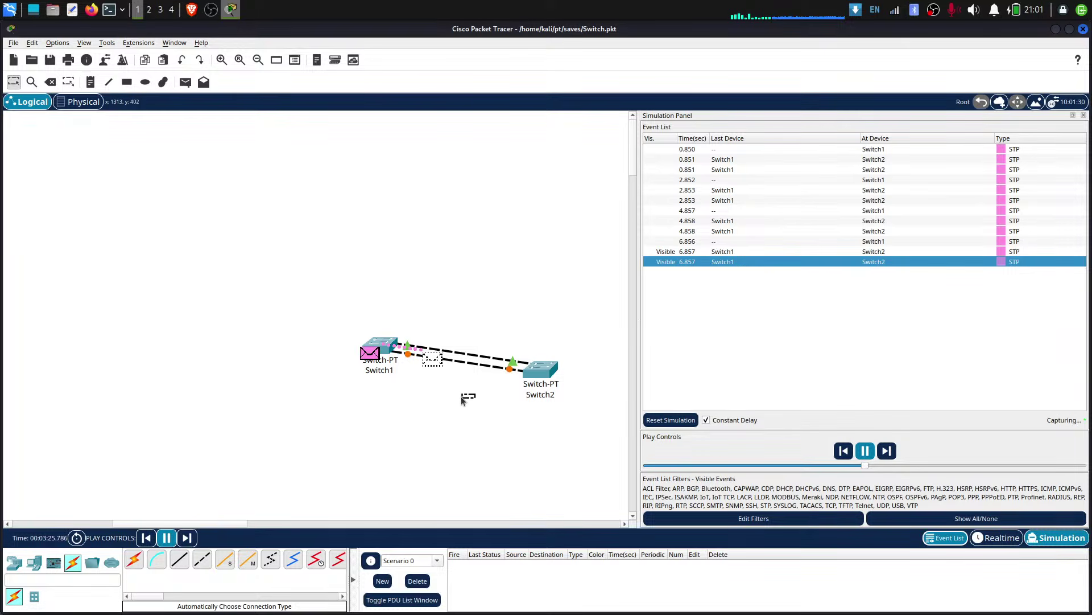
- Examine the two links between the switches and display Switch2's port summary
left_click_drag(171, 524, 225, 523)
scroll(349, 418, "up", 1)
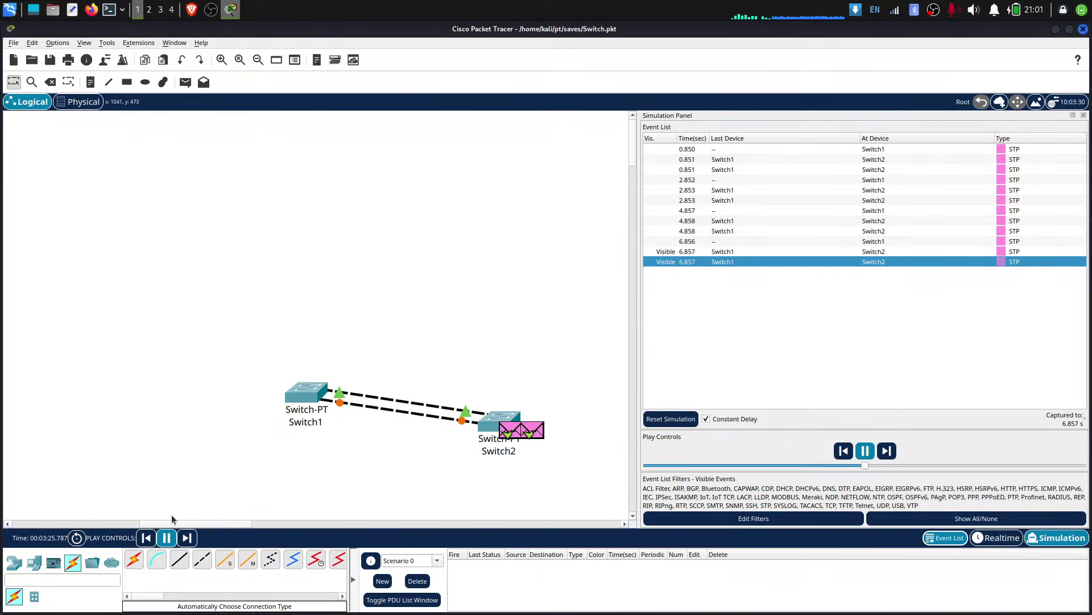
left_click(320, 524)
left_click_drag(320, 524, 169, 511)
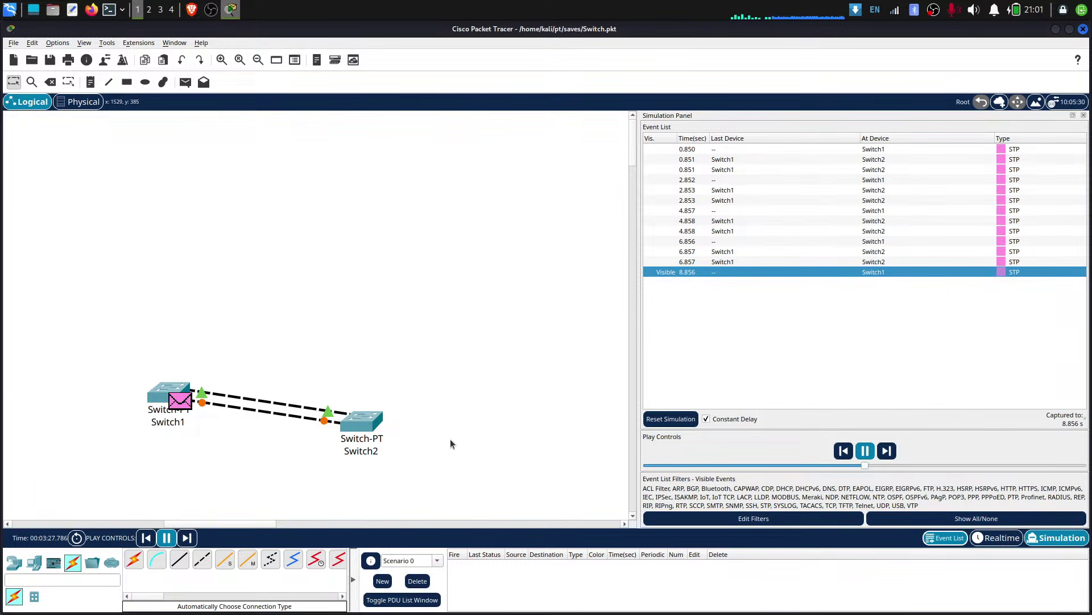
left_click_drag(632, 161, 637, 177)
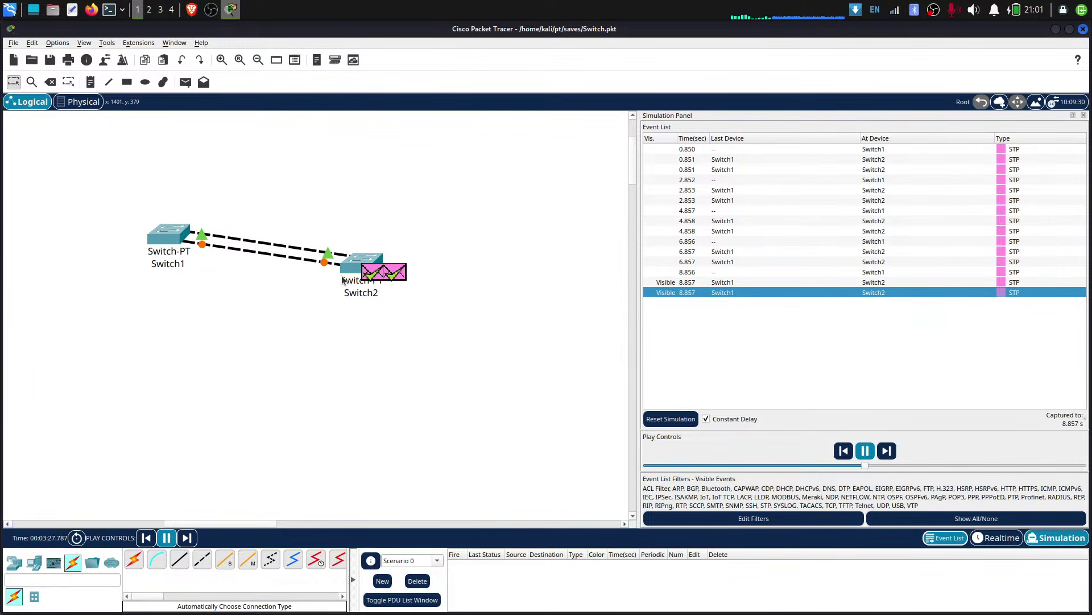
mouse_move(343, 276)
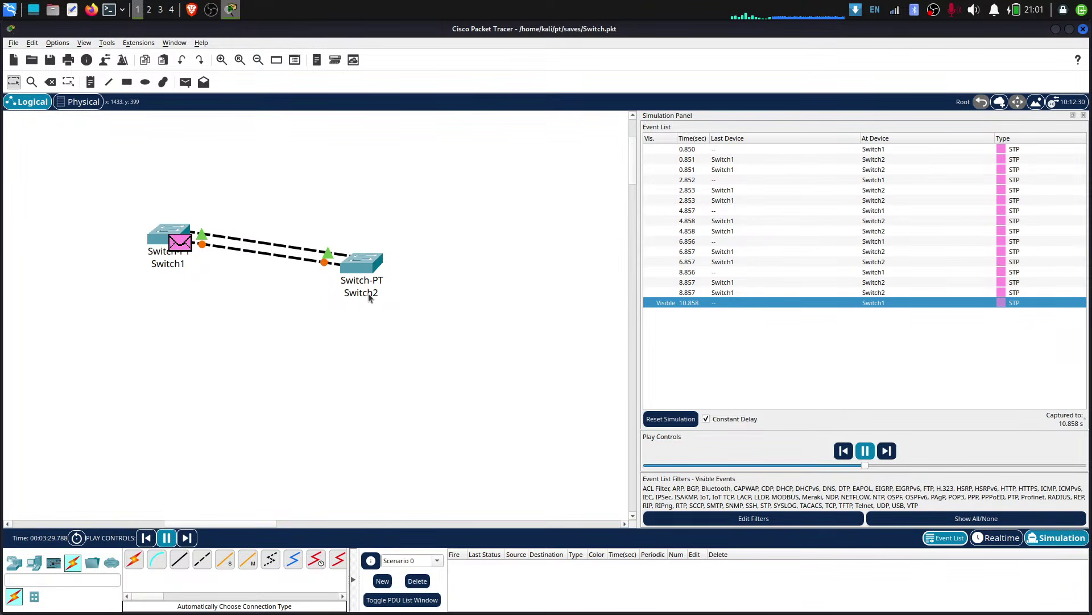
mouse_move(369, 296)
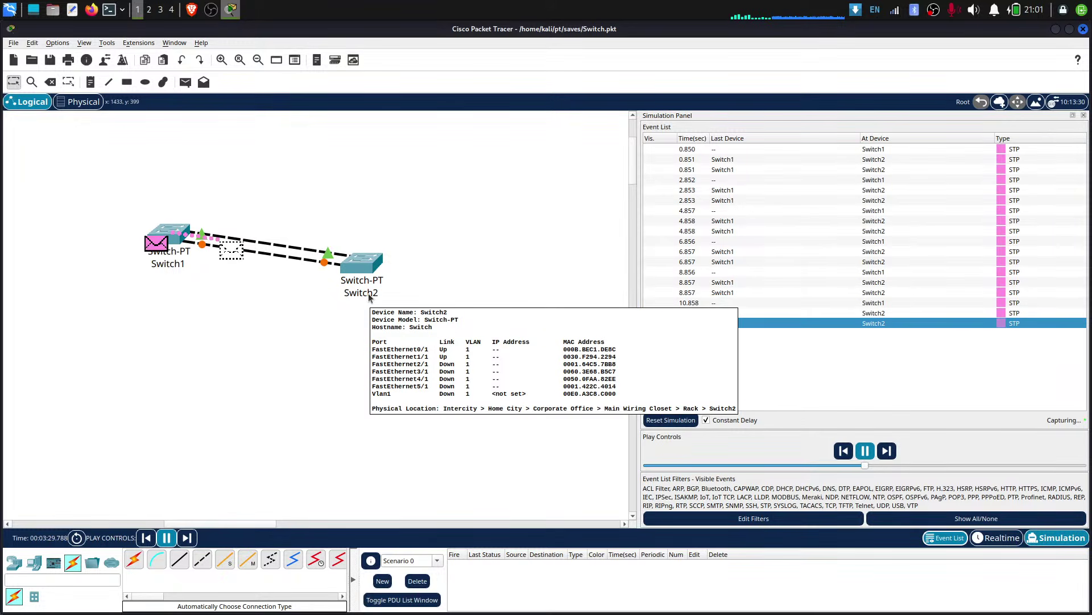
- Open Switch1's command-line interface and run "show spanning-tree"
left_click(181, 233)
left_click(334, 190)
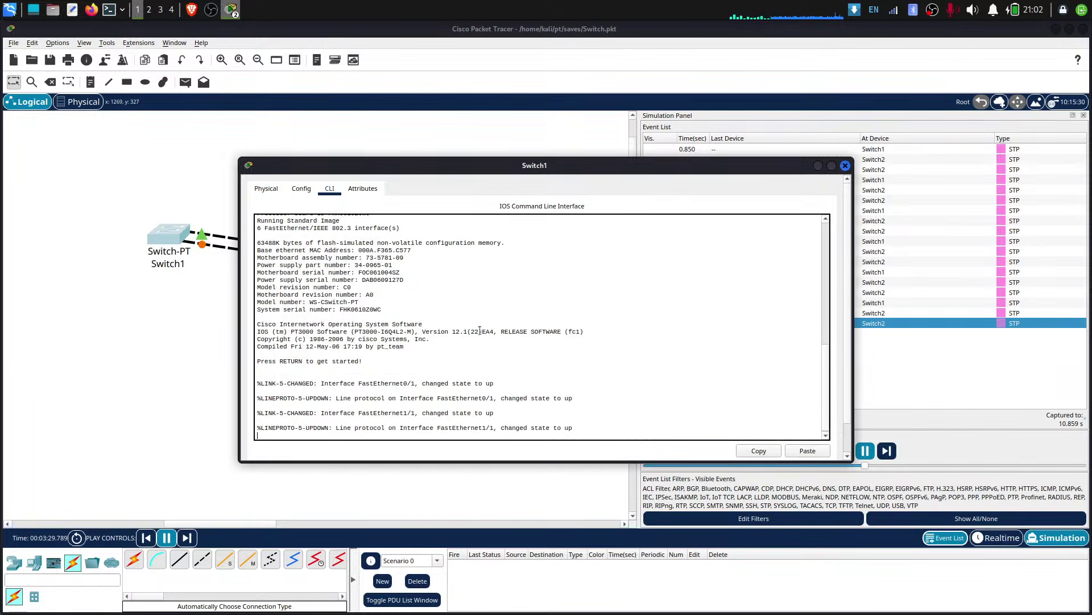
key("Return")
key("Return")
key("Return")
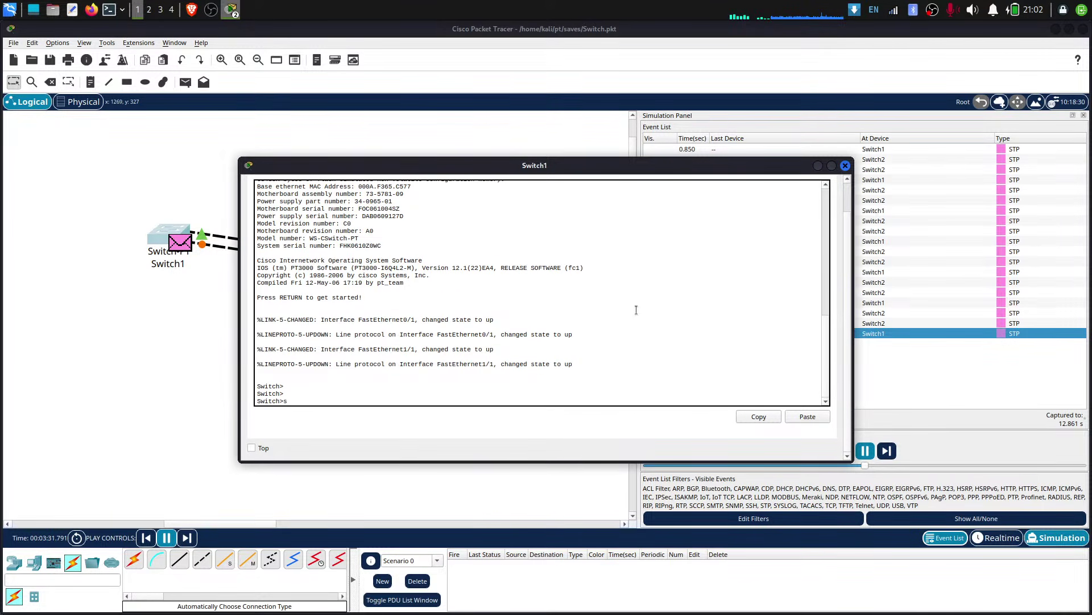
type("show spanning-tree")
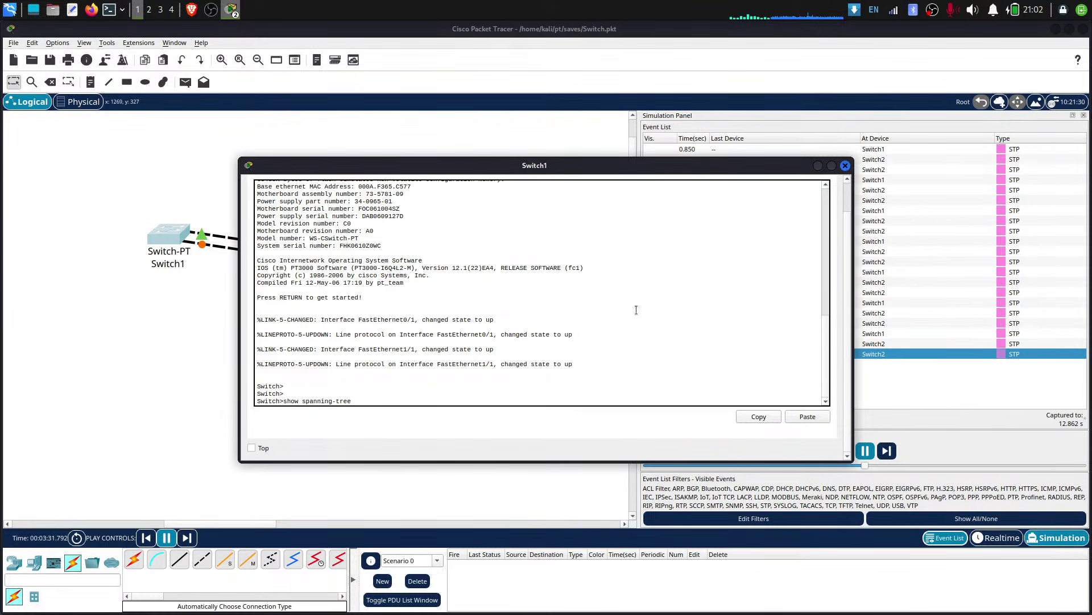
key("Return")
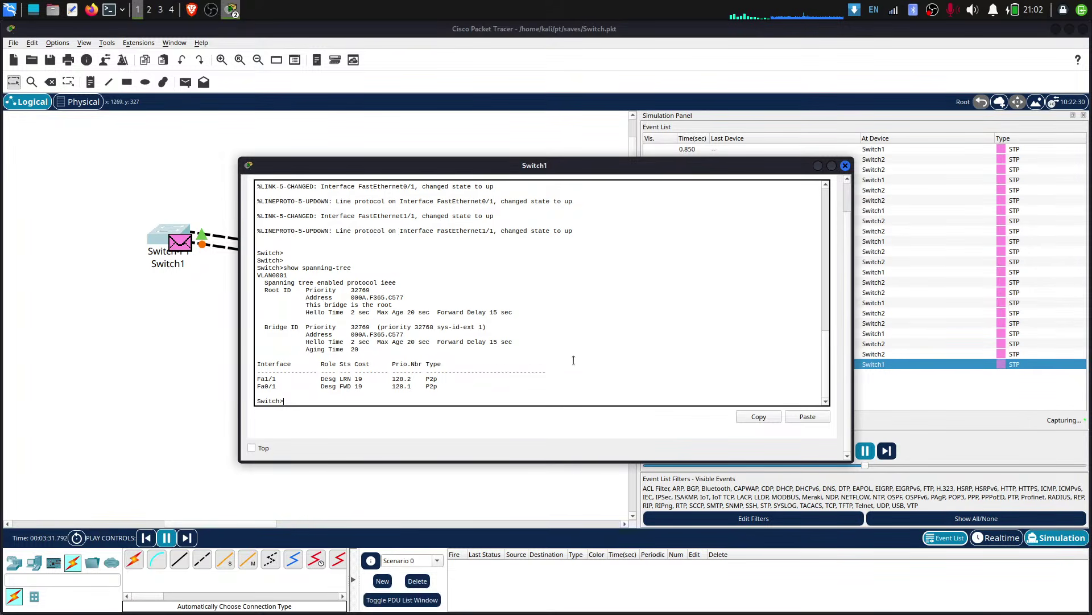
- Shrink the Switch1 window and examine the protocol and Root ID priority lines in the spanning-tree output
triple_click(289, 288)
left_click(427, 290)
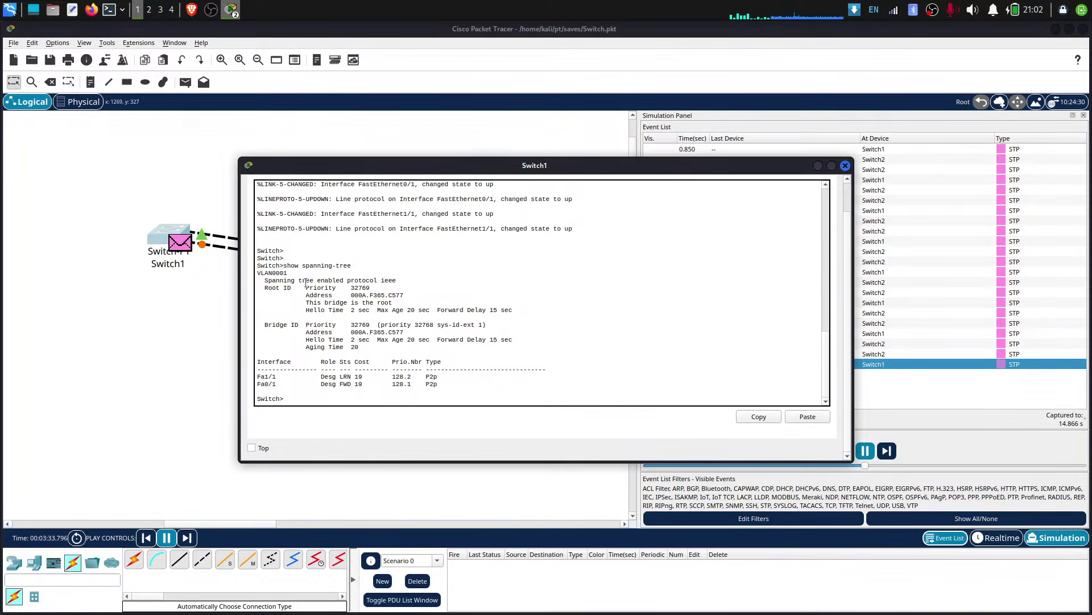
left_click_drag(293, 283, 379, 266)
left_click(354, 274)
left_click(366, 289)
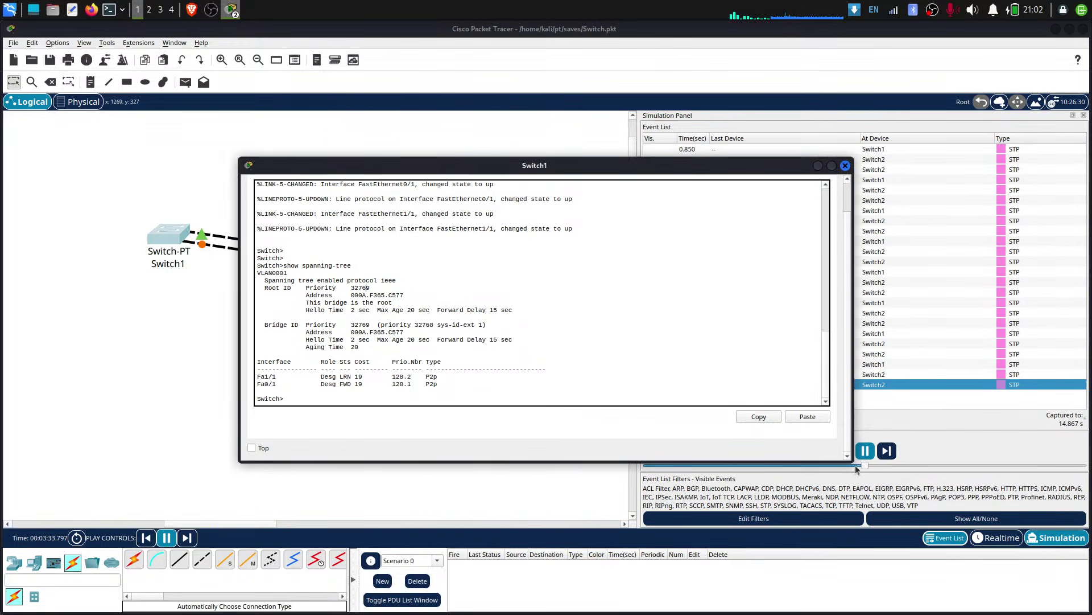
left_click_drag(852, 457, 555, 403)
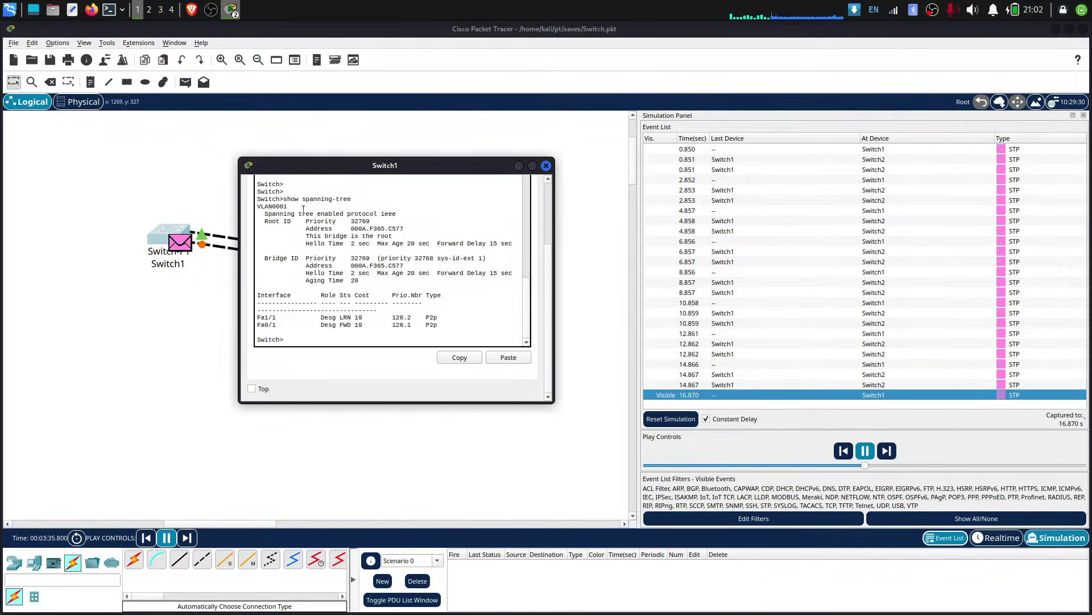
left_click_drag(299, 208, 398, 222)
left_click(379, 208)
double_click(379, 207)
double_click(388, 214)
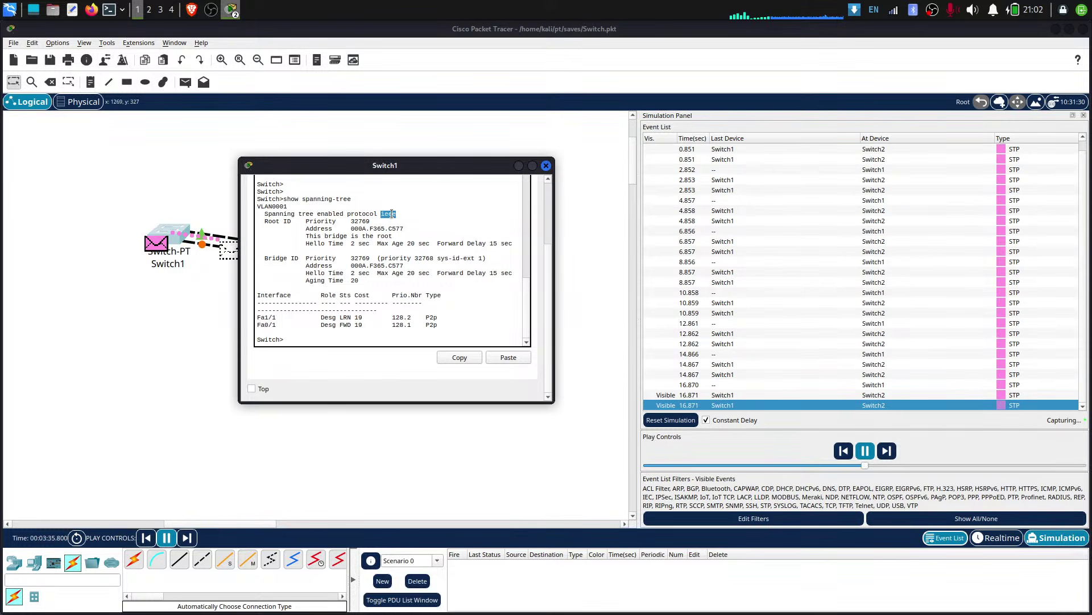
- Examine the Root ID, Bridge ID and interface table in Switch1's spanning-tree output, and close the Switch1 window
left_click(308, 209)
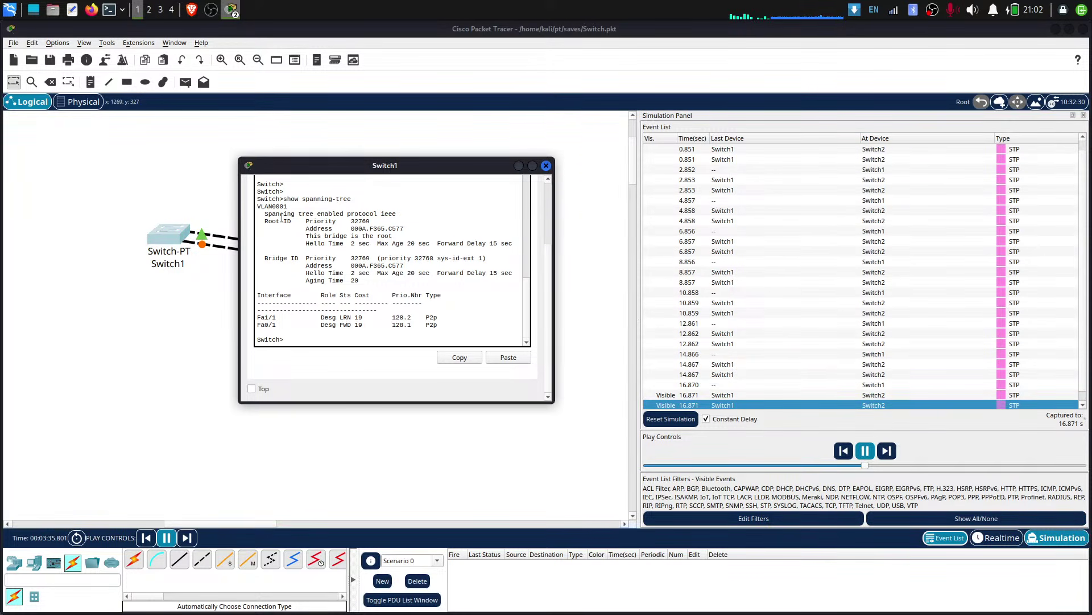
left_click_drag(264, 221, 333, 281)
left_click(297, 261)
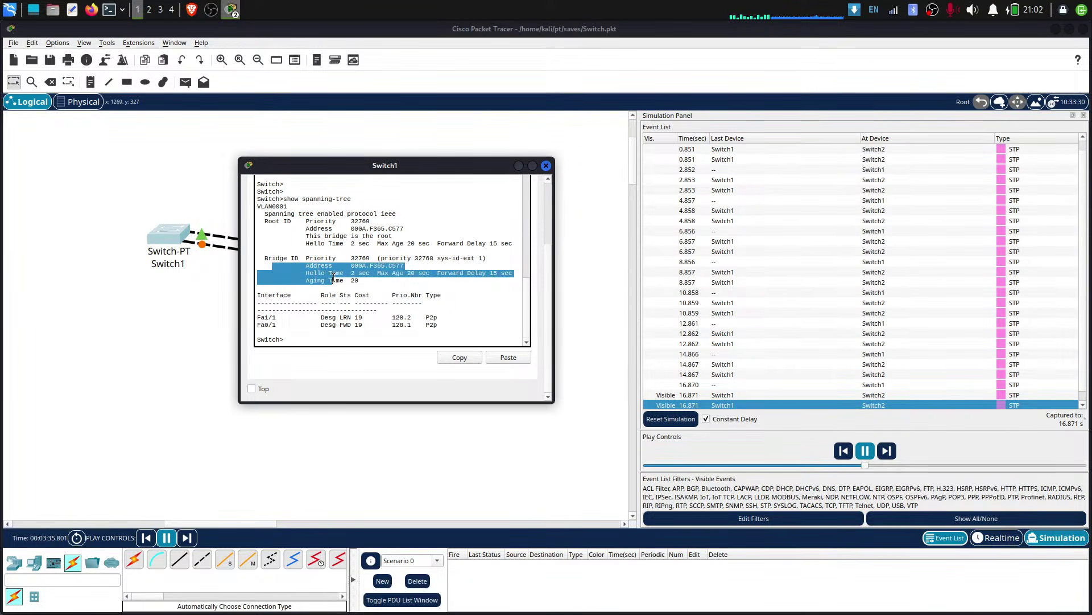
left_click(333, 274)
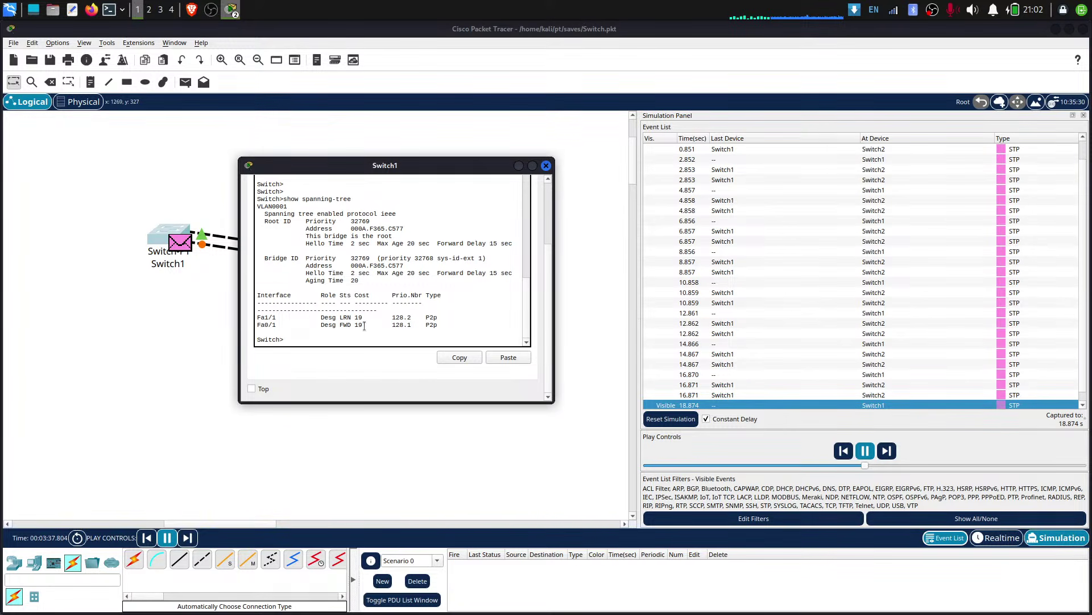
left_click_drag(440, 326, 276, 294)
left_click(418, 288)
left_click_drag(452, 330, 424, 267)
left_click(471, 285)
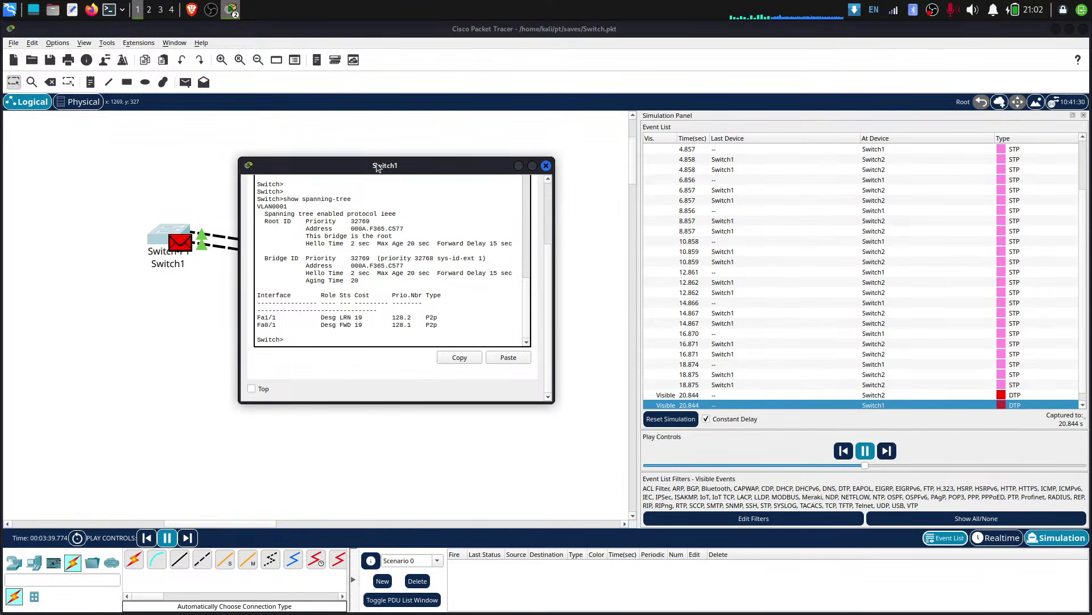
left_click_drag(378, 168, 358, 150)
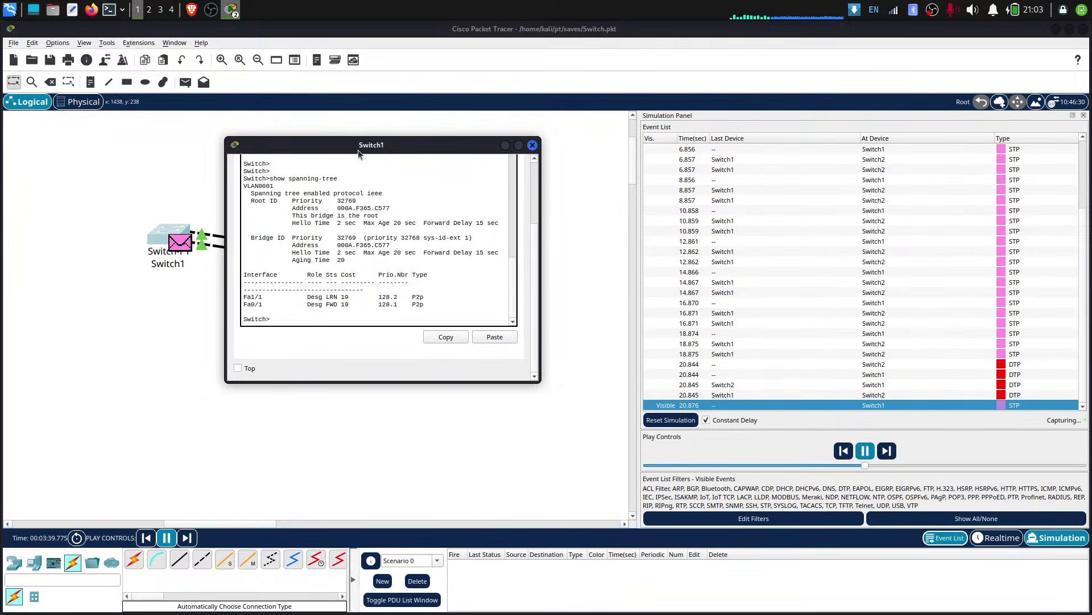
left_click(532, 145)
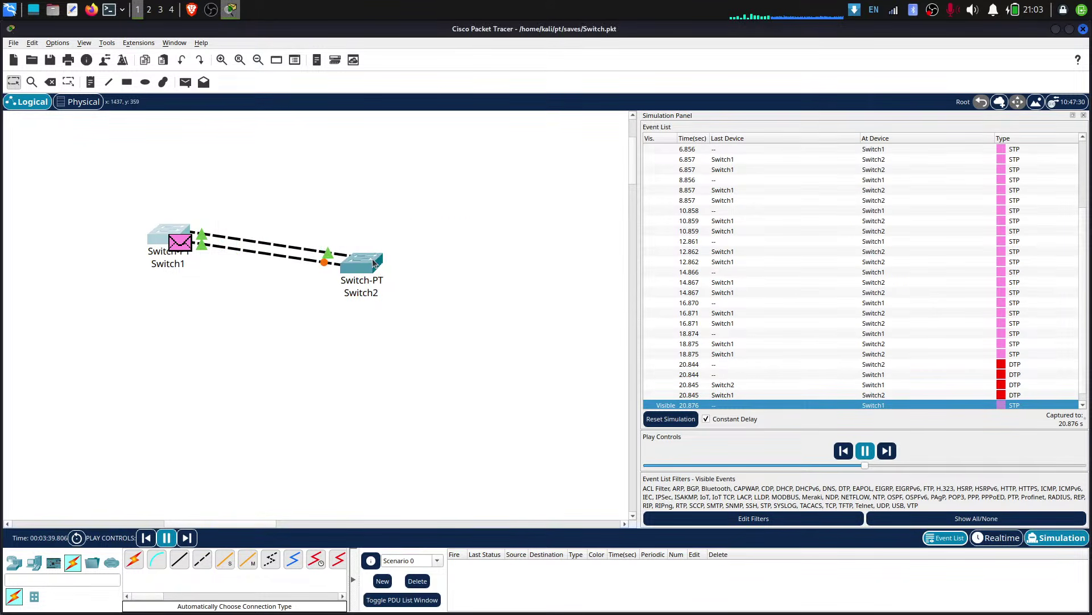
- Open Switch2's command-line interface and run "show spanning-tree"
left_click(362, 263)
left_click(479, 218)
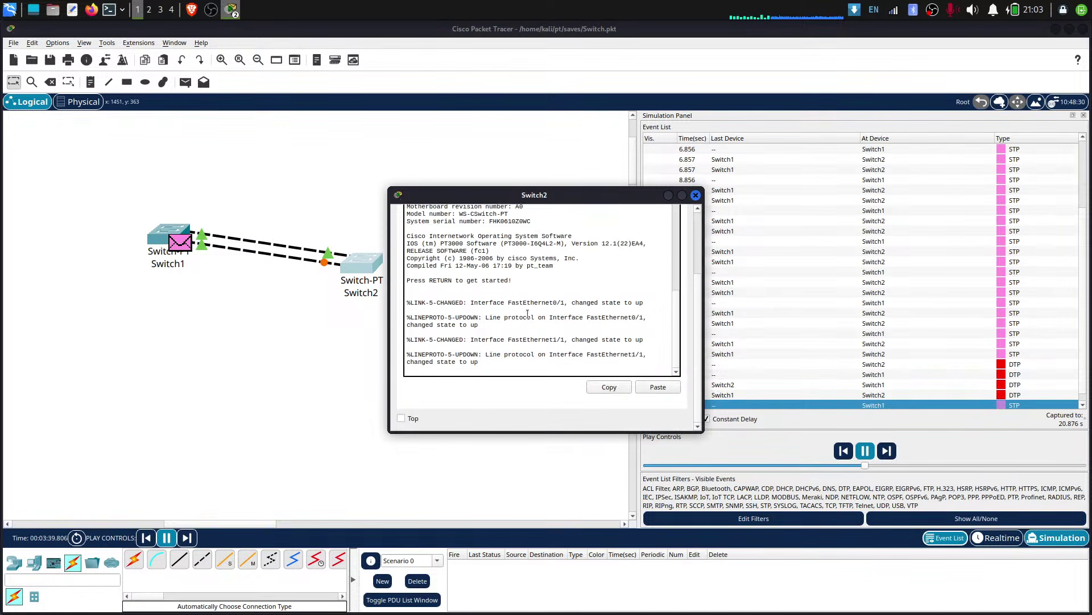
key("Return")
key("Return")
key("Return")
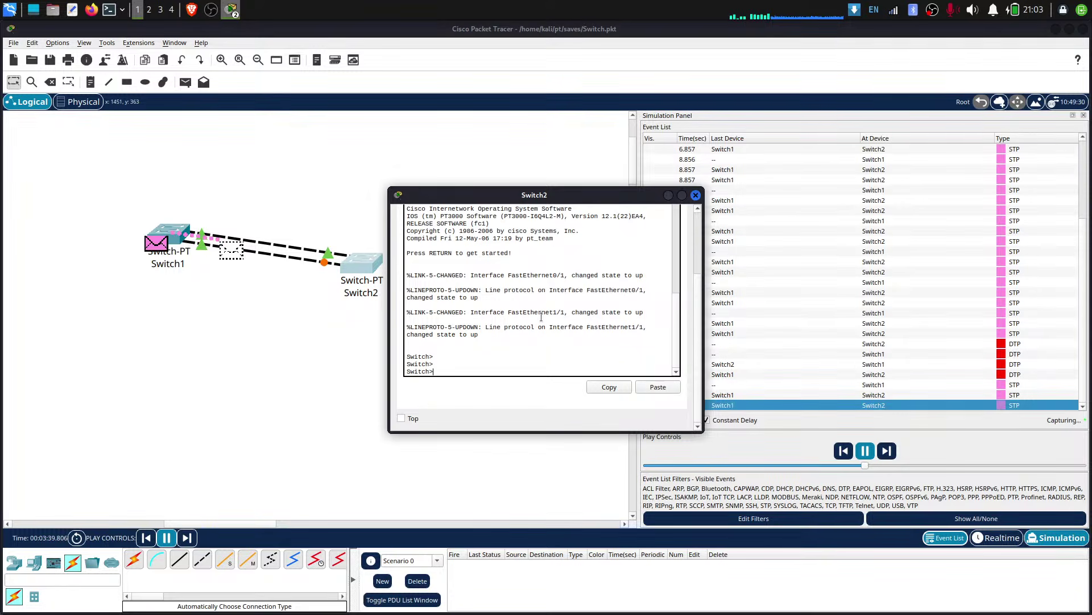
type("s")
key("BackSpace")
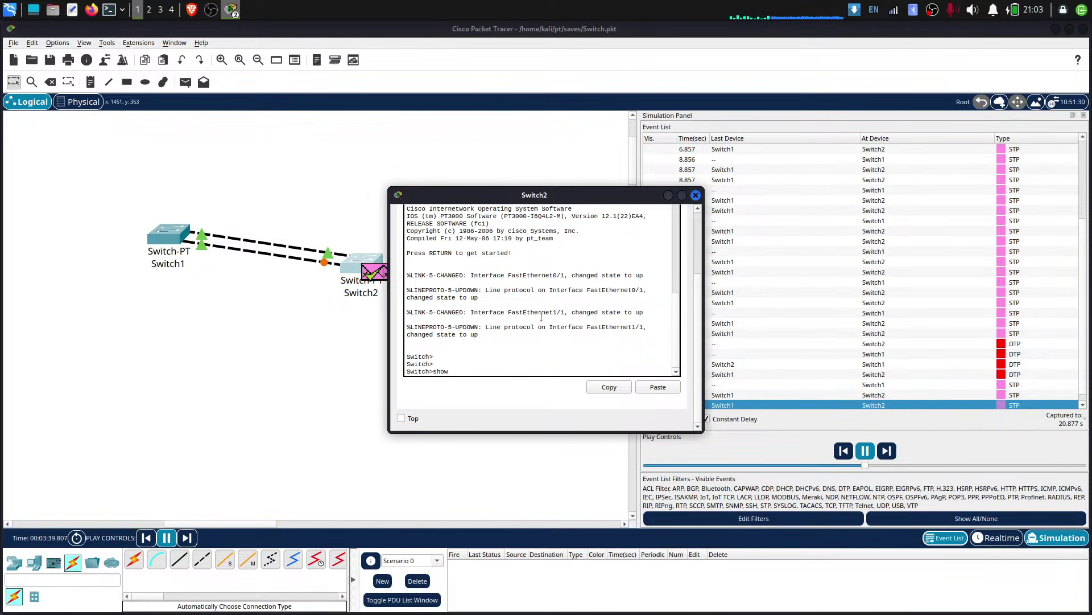
type("show spanning-")
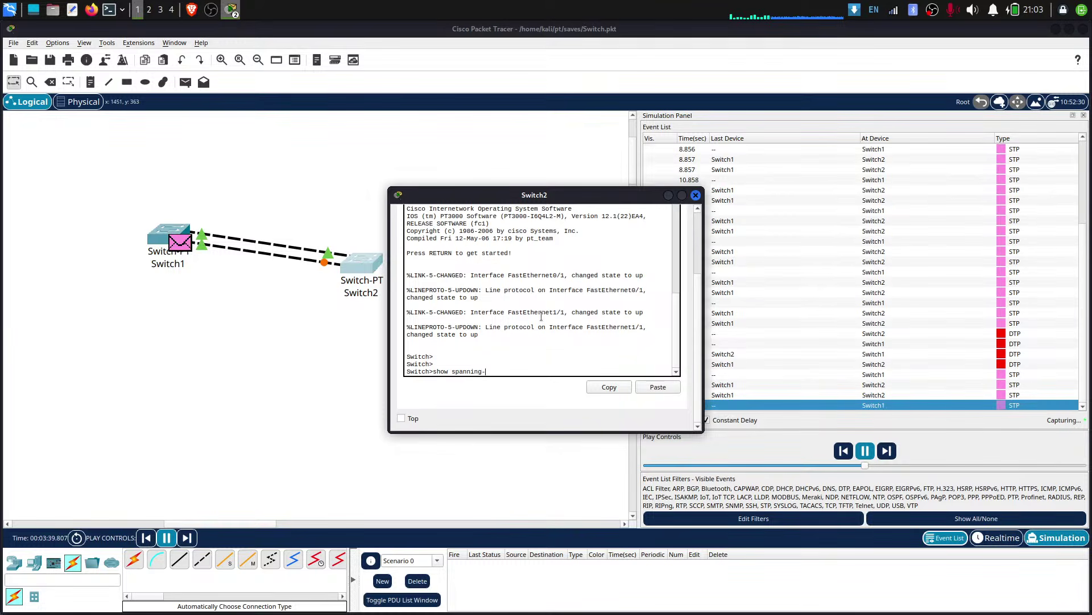
type("tree")
key("Return")
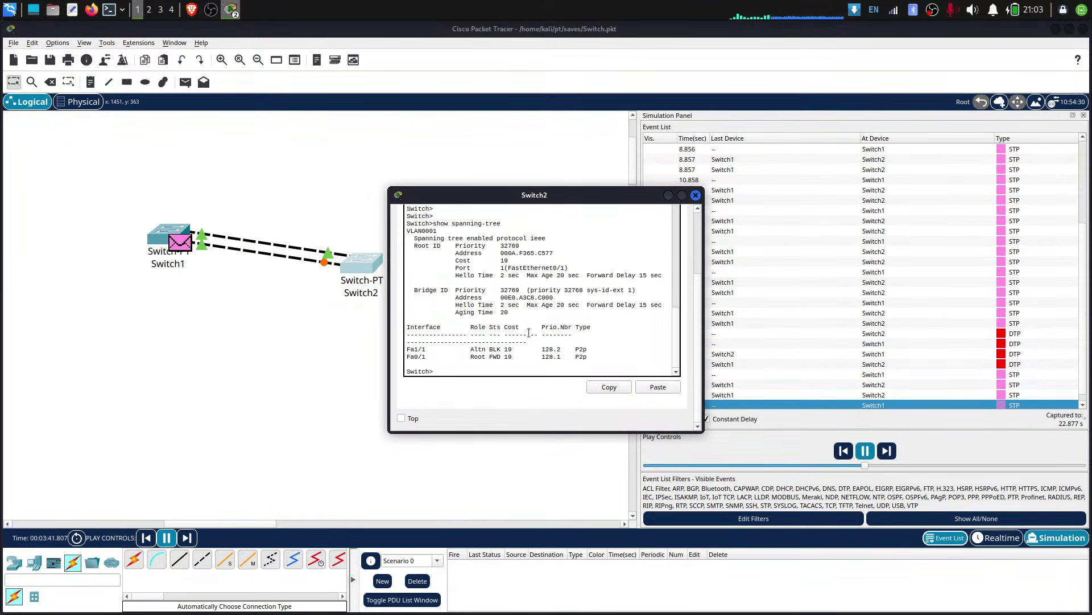
- Examine the role and status entries for Fa1/1 and Fa0/1 in Switch2's spanning-tree output
left_click_drag(612, 359, 592, 295)
left_click(595, 327)
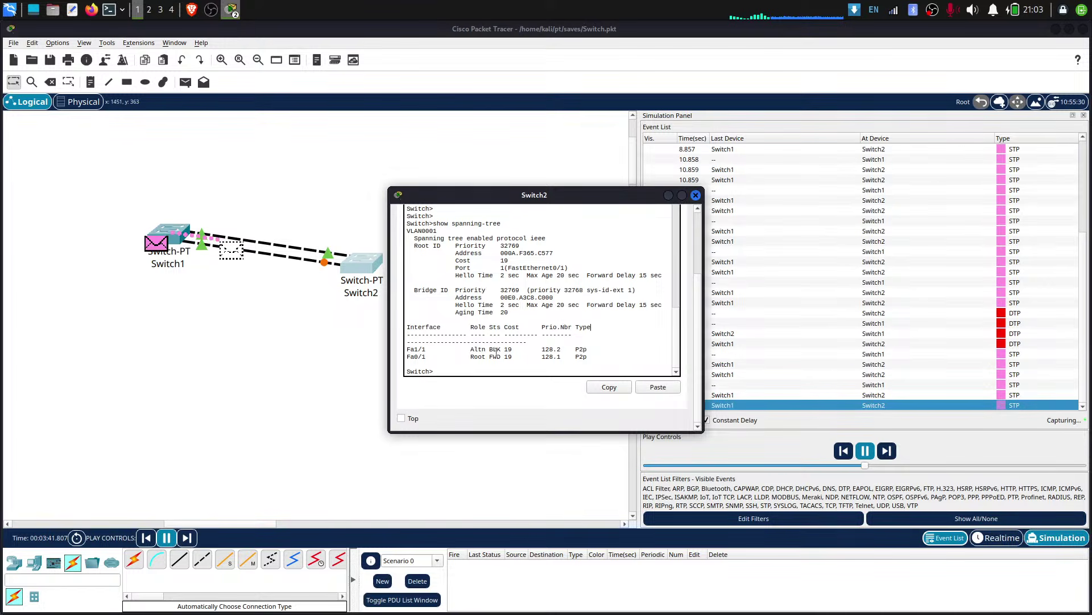
double_click(481, 342)
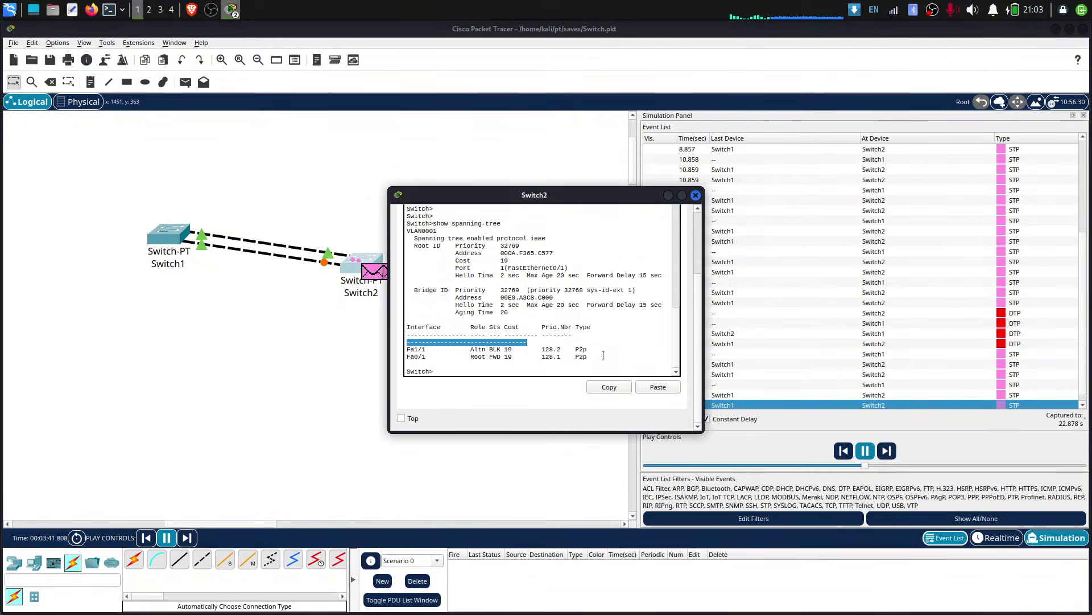
left_click(500, 352)
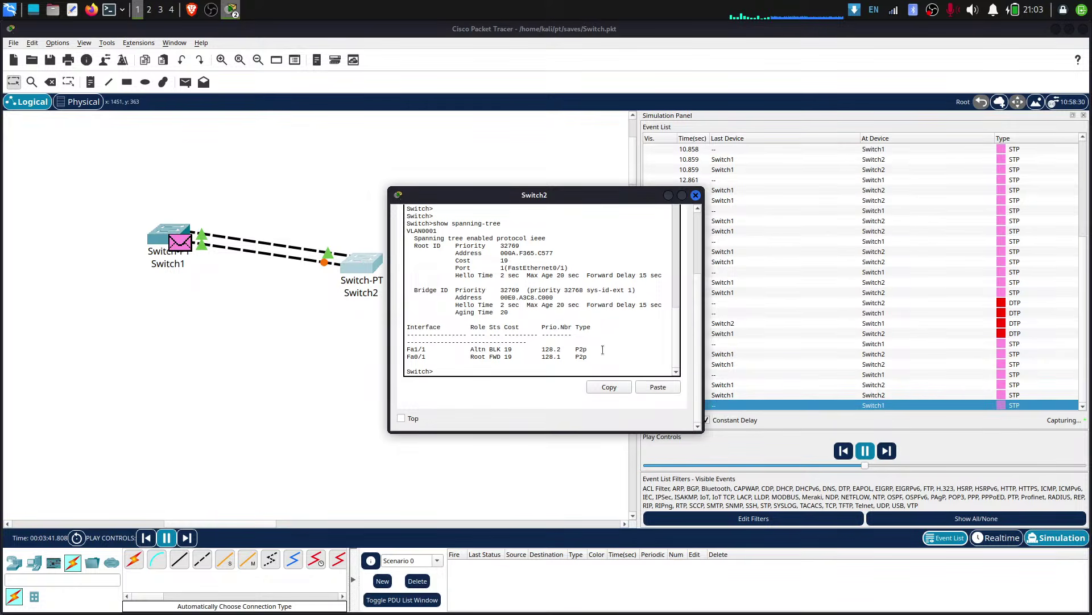
- Copy the interface table from Switch2's spanning-tree output and post it in the YouTube Studio live chat
left_click_drag(598, 352, 401, 325)
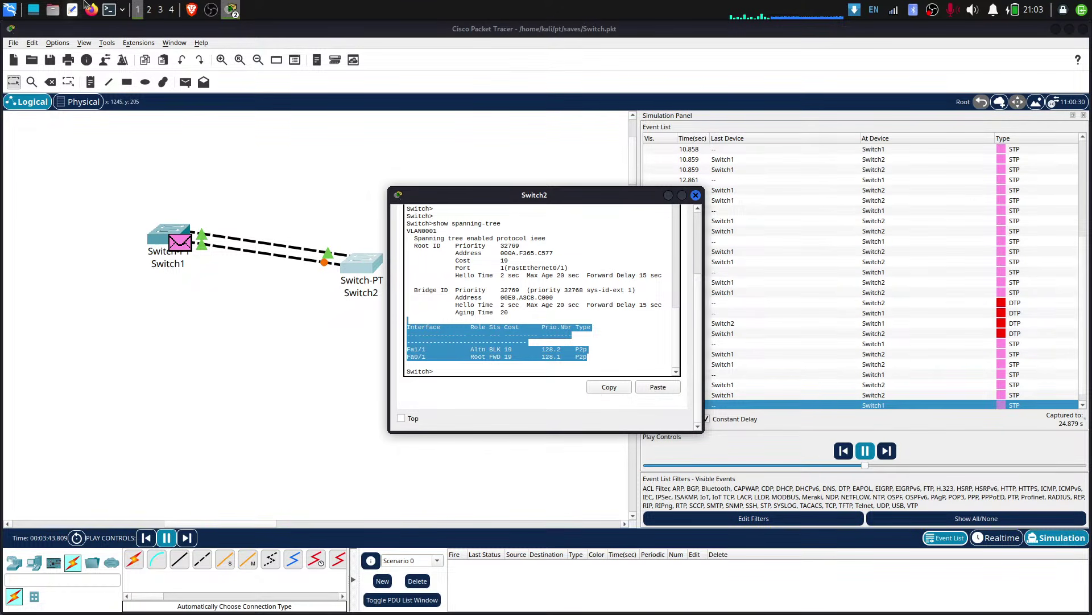
left_click(192, 10)
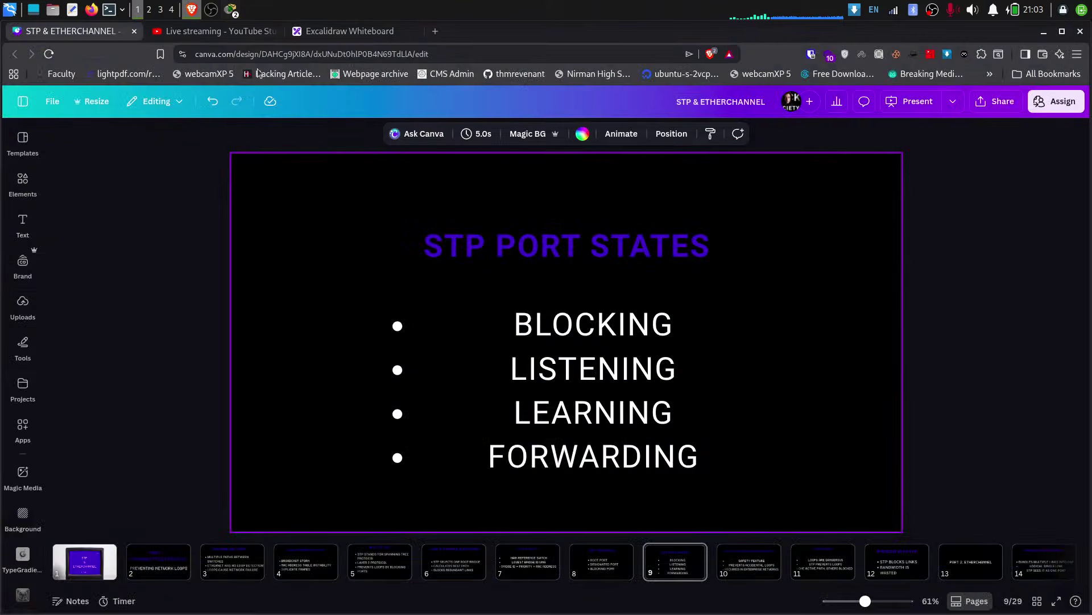
left_click(234, 32)
left_click(930, 579)
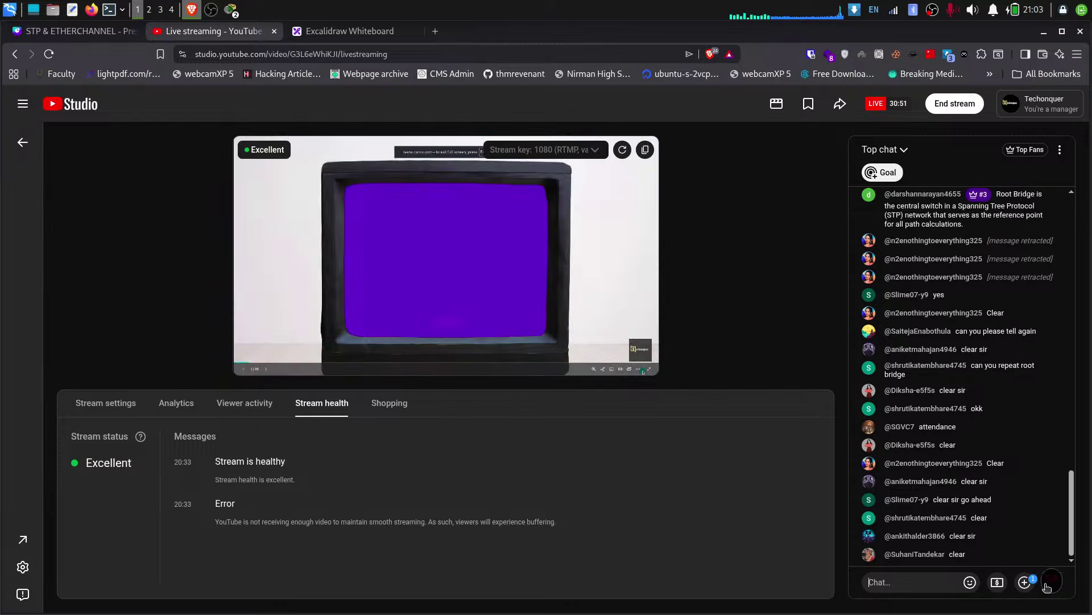
type("----------Fa1/1 Altn BLK 19 128.2 P2pFa0/1 Root FWD 19 128.1 P2p")
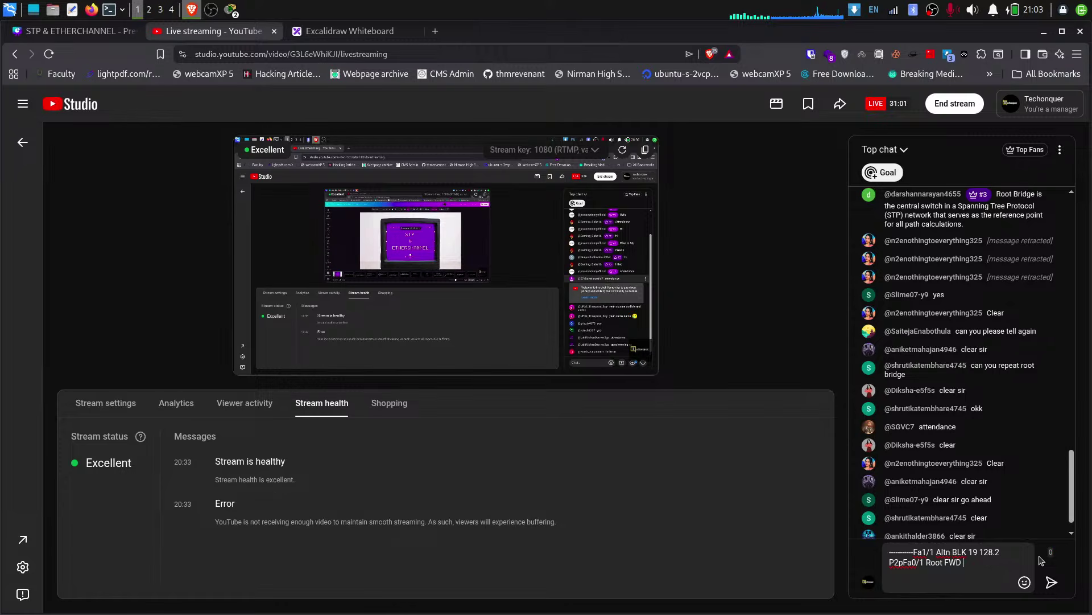
left_click(1052, 581)
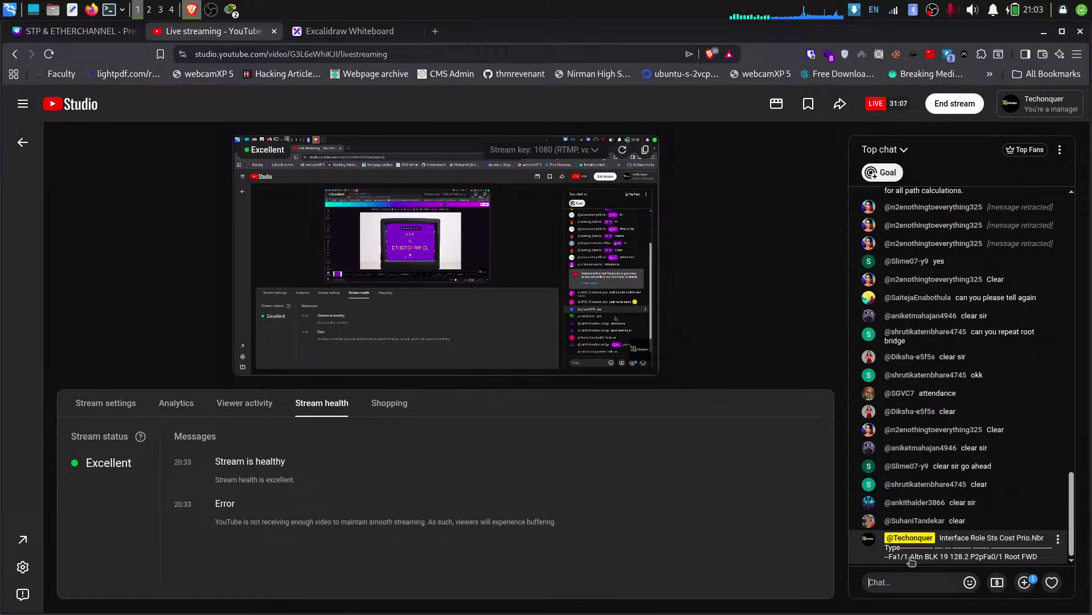
- Check the posted chat message and switch back to the Switch2 window in Packet Tracer
left_click_drag(910, 560, 938, 560)
left_click(327, 28)
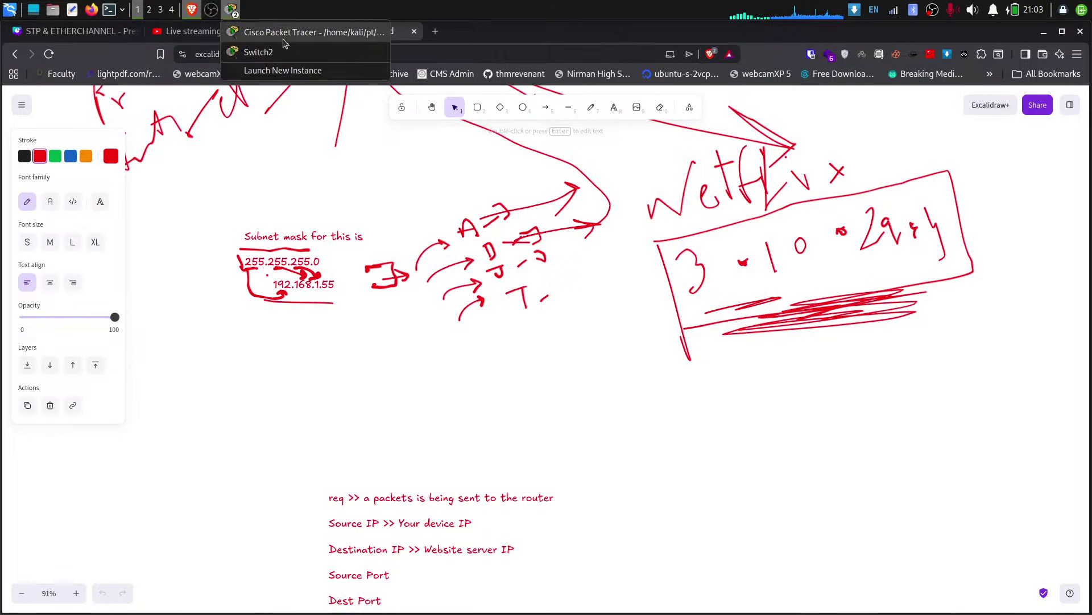
left_click(229, 10)
left_click(229, 13)
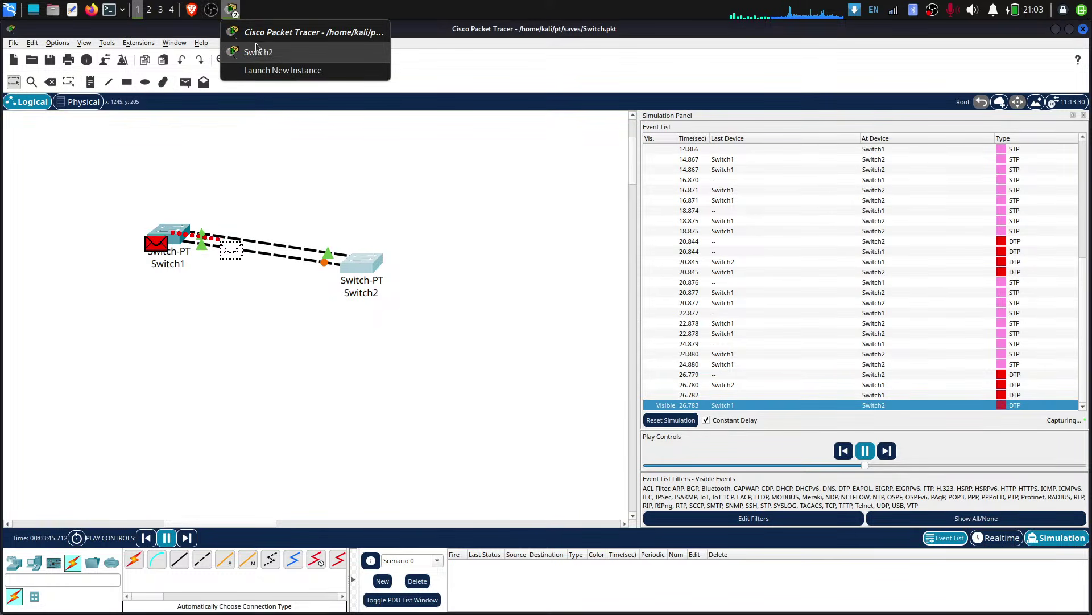
left_click(256, 50)
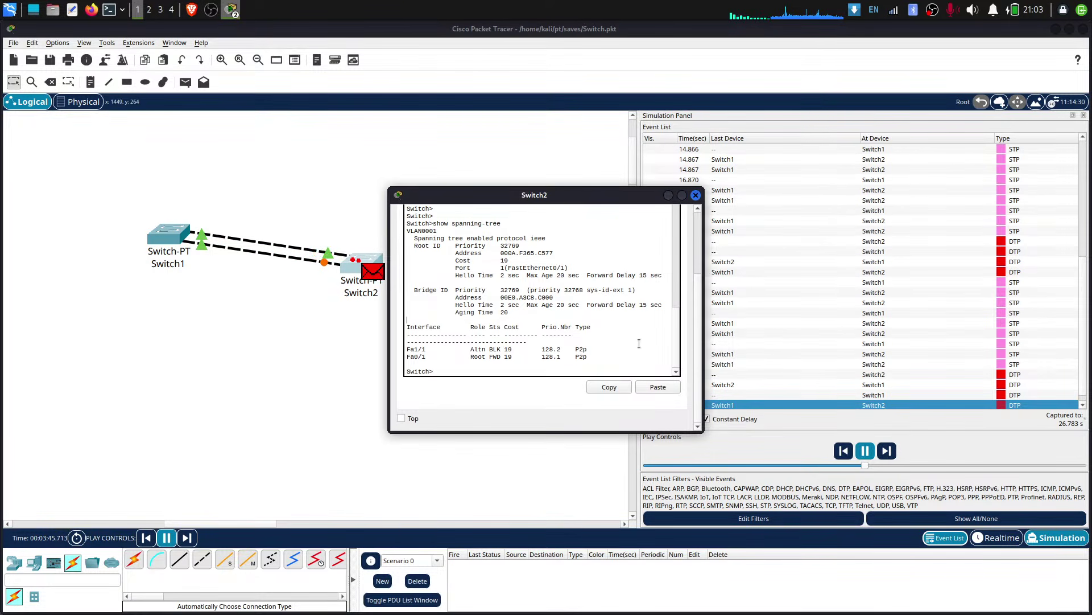
left_click(707, 436)
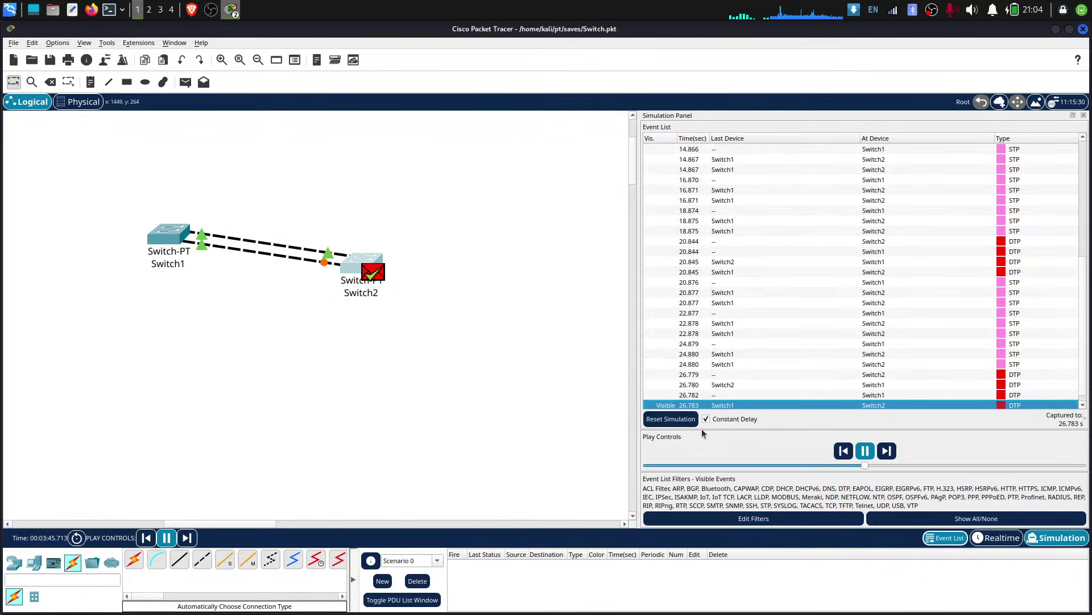
left_click(230, 10)
left_click(300, 54)
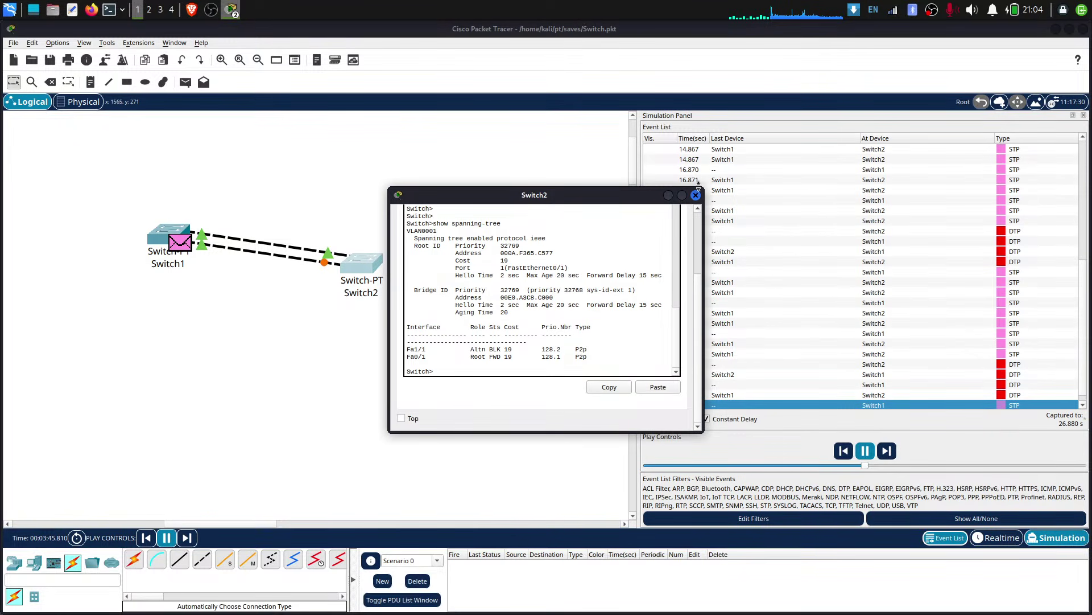
- Shrink the Switch2 window, examine the Role and Sts columns of its interface table, and close the window
left_click_drag(704, 189, 699, 313)
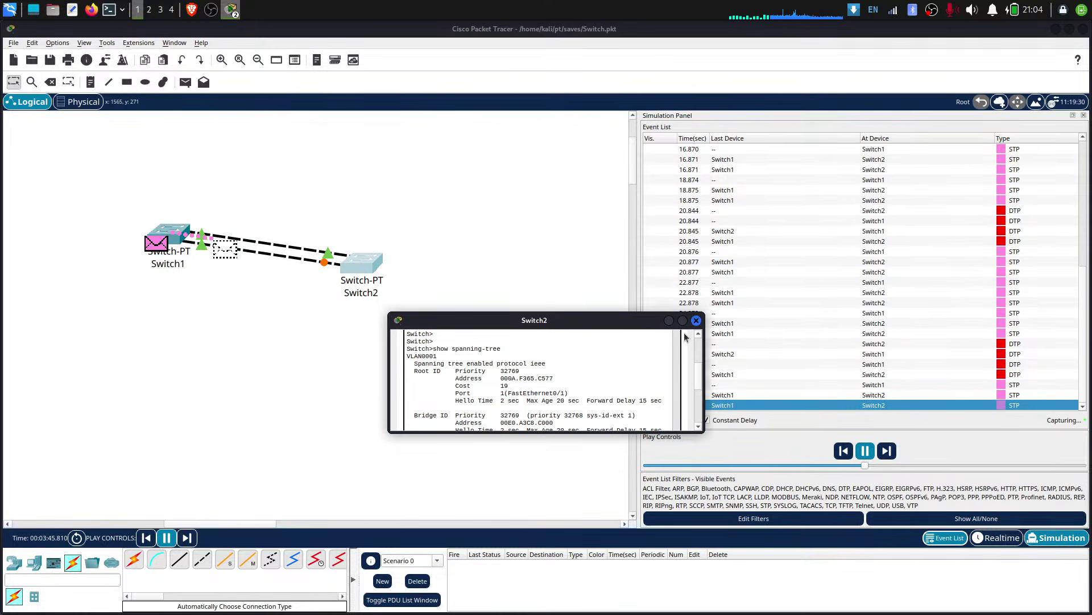
scroll(551, 361, "up", 1)
scroll(512, 352, "down", 1)
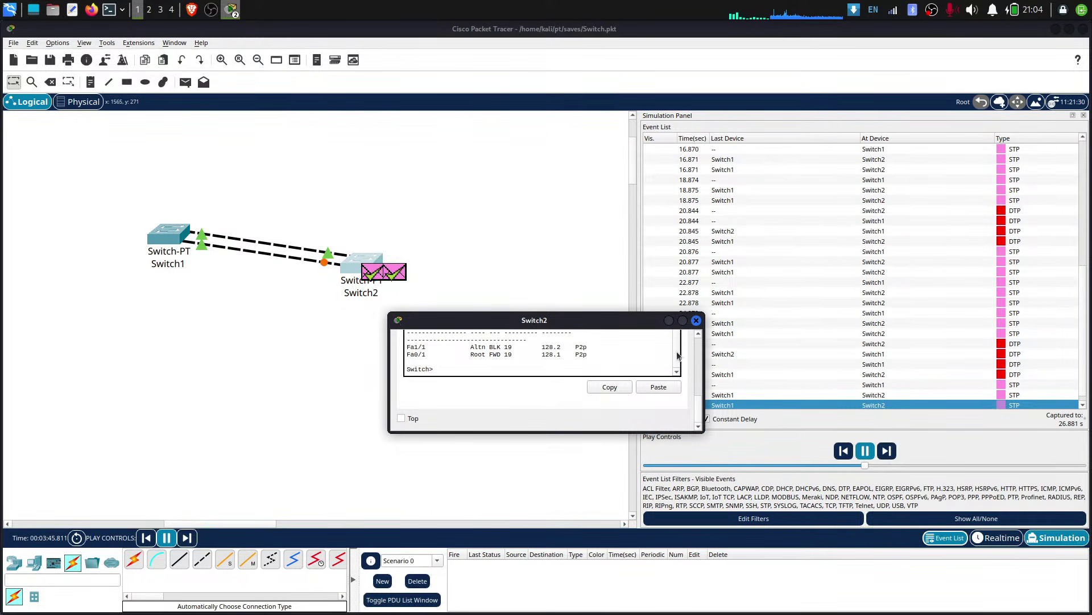
left_click(698, 333)
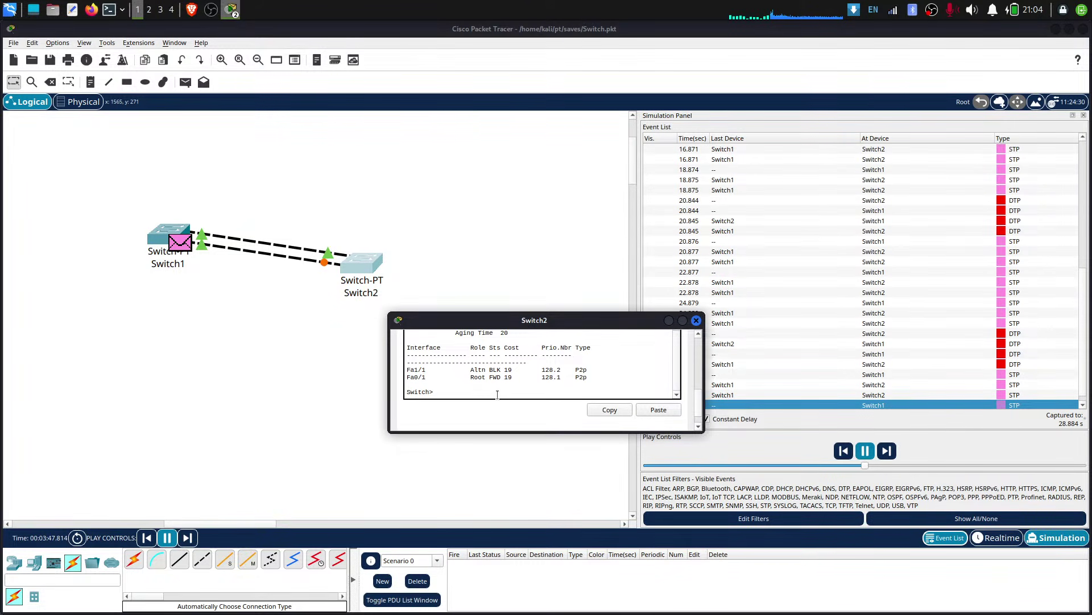
left_click_drag(486, 378, 486, 348)
left_click(503, 377)
left_click(493, 369)
double_click(493, 369)
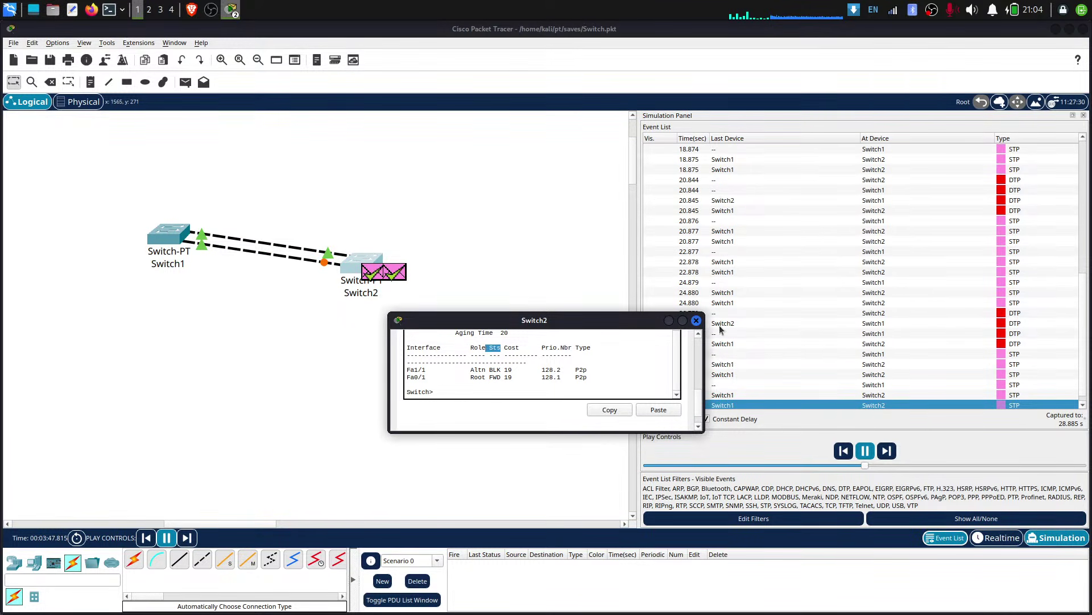
left_click(696, 320)
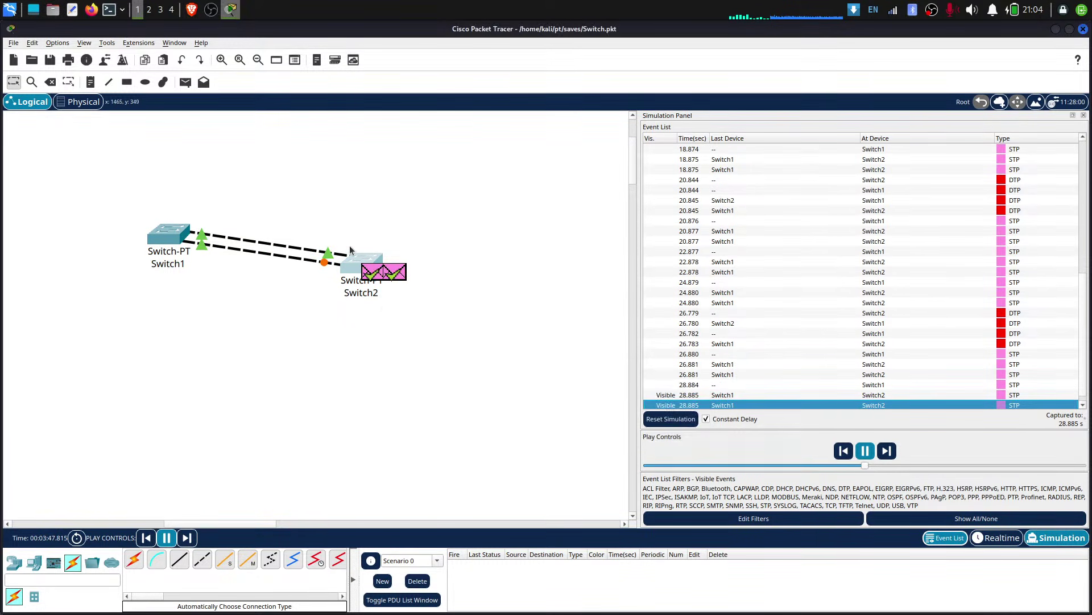
- Reopen Switch1's command-line output, examine the port states of Fa1/1 and Fa0/1, and close the window
left_click(171, 233)
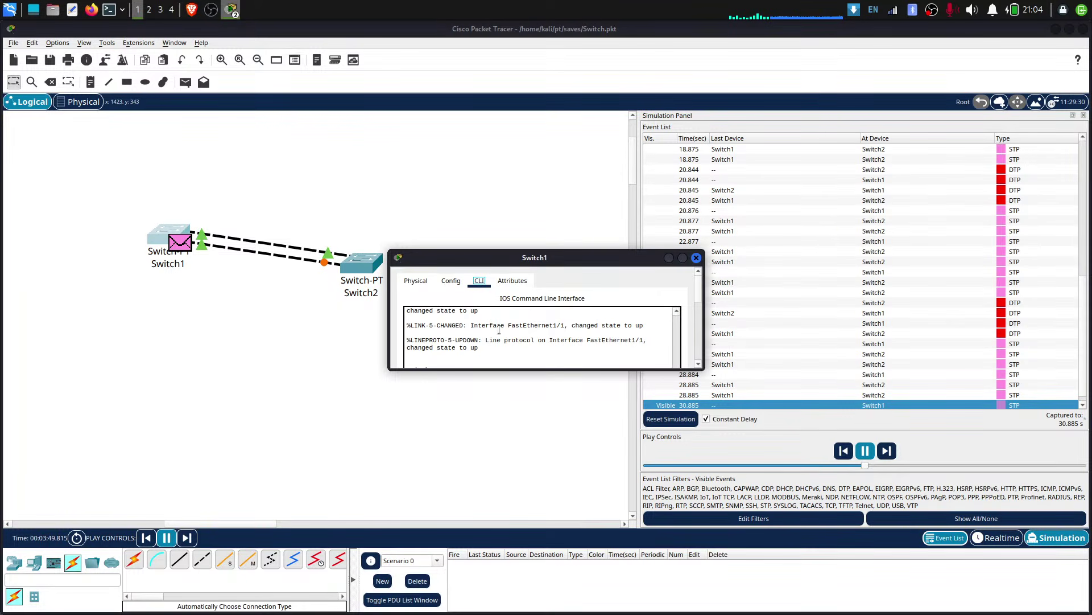
scroll(499, 330, "down", 5)
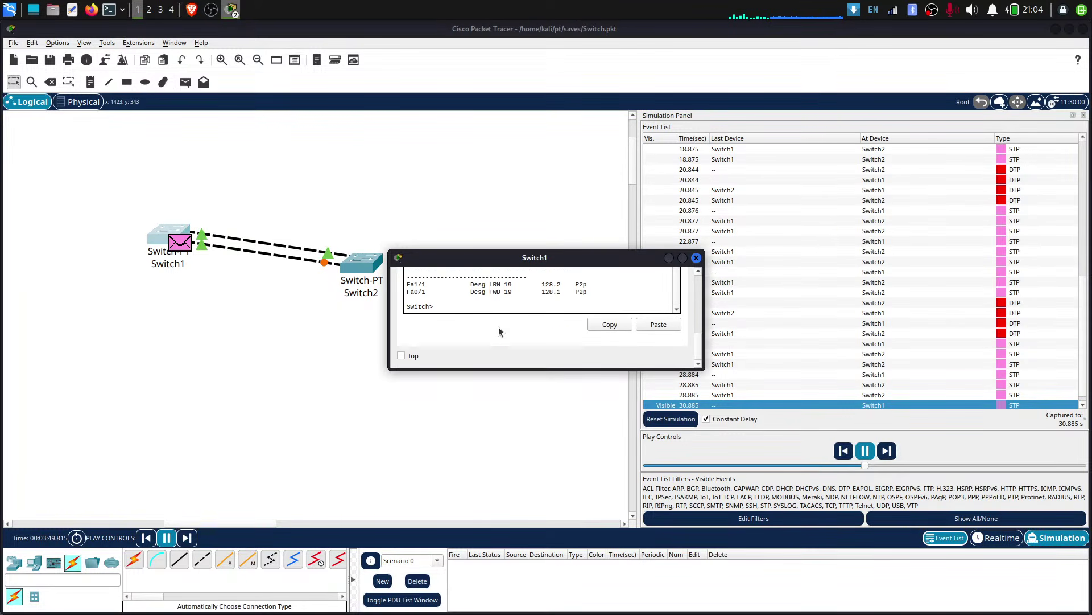
left_click_drag(508, 286, 481, 278)
left_click(496, 289)
double_click(495, 285)
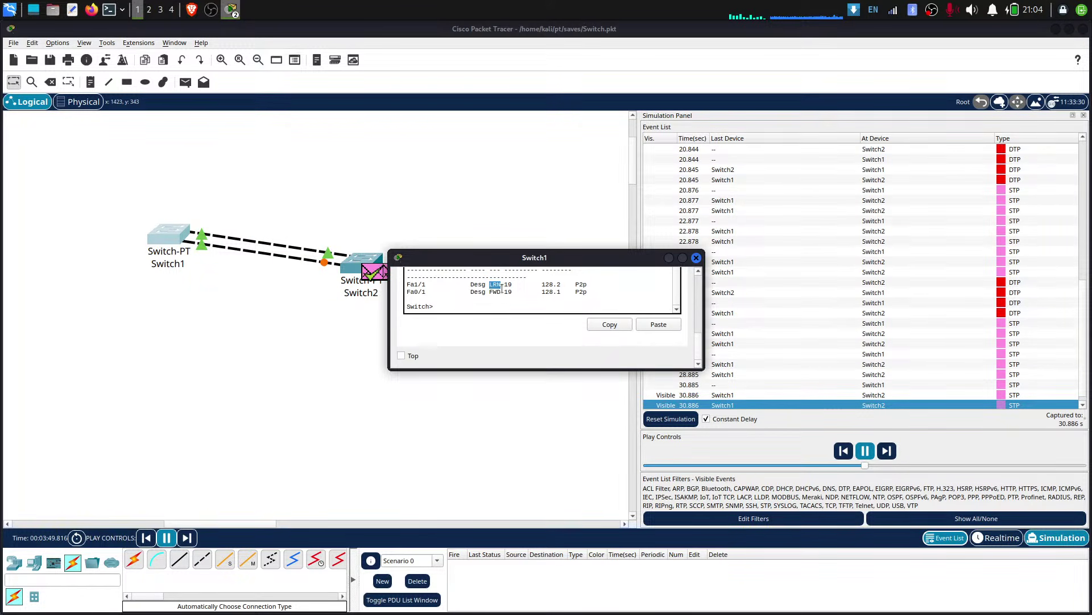
double_click(495, 292)
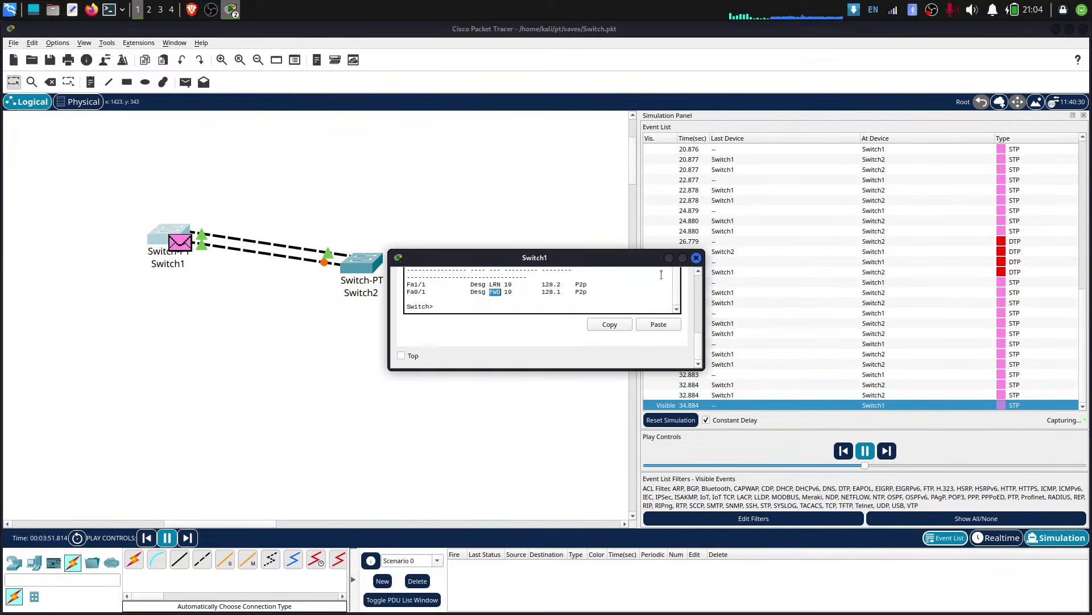
left_click(698, 258)
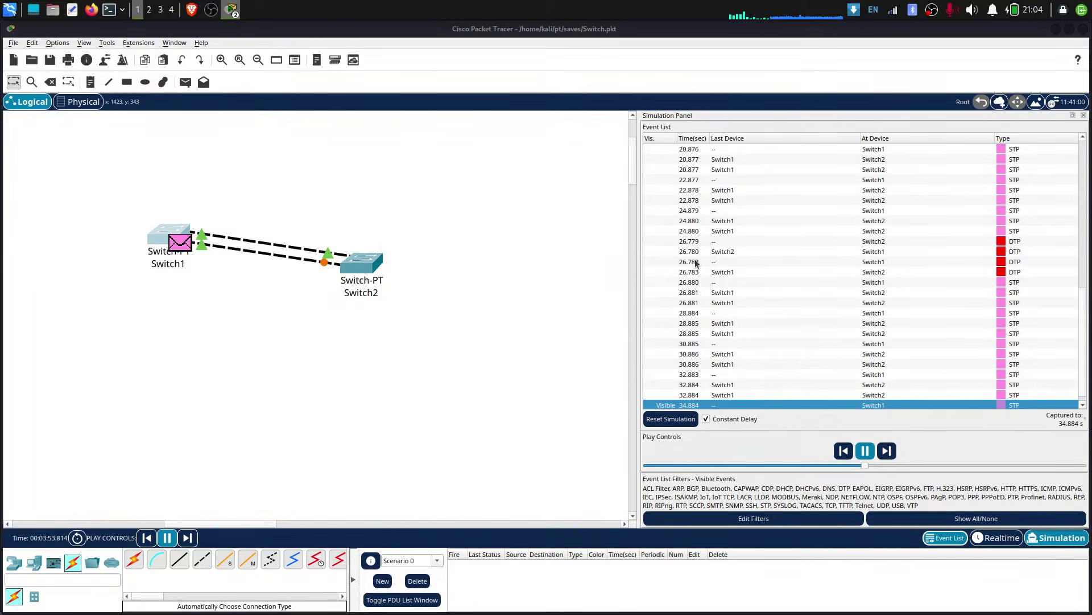
- Reset the simulation and play it again from the start
left_click(695, 421)
left_click(865, 450)
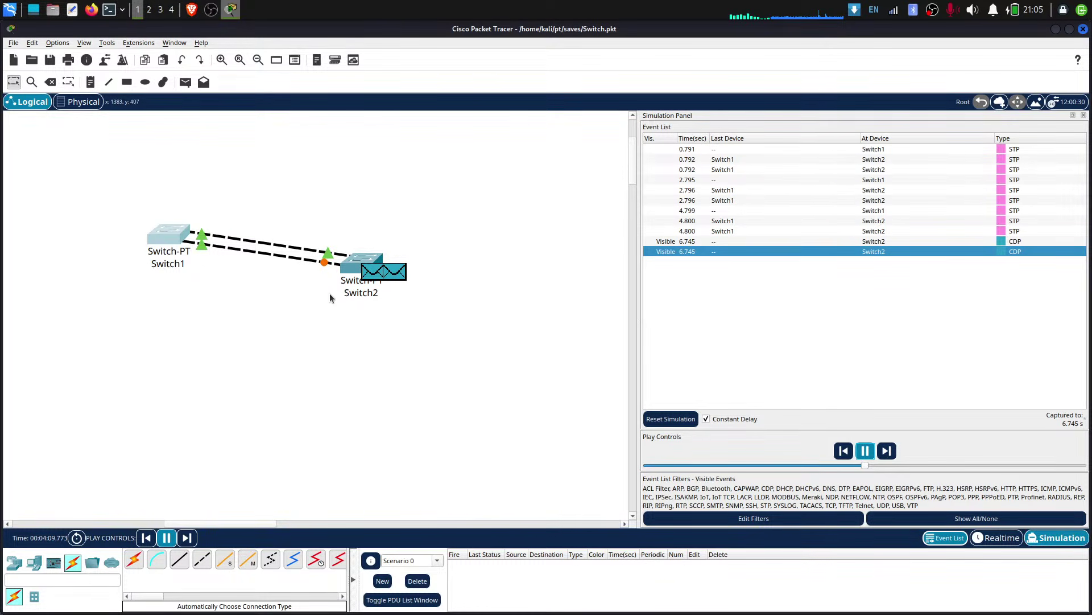
- Reset the simulation and put Switch1's command line into global configuration mode with enable and configure terminal
left_click(671, 420)
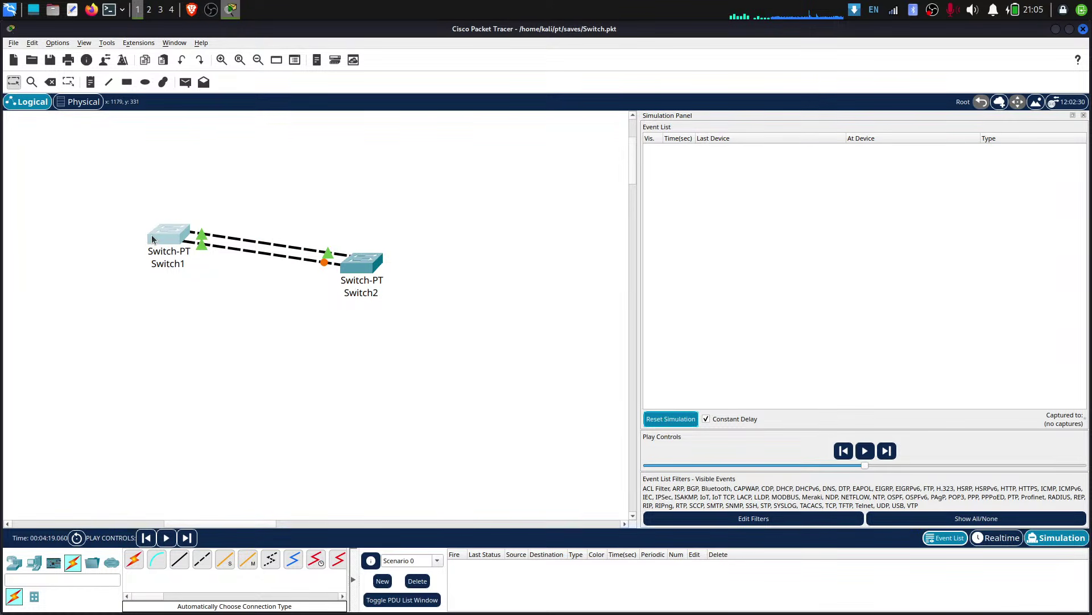
double_click(169, 231)
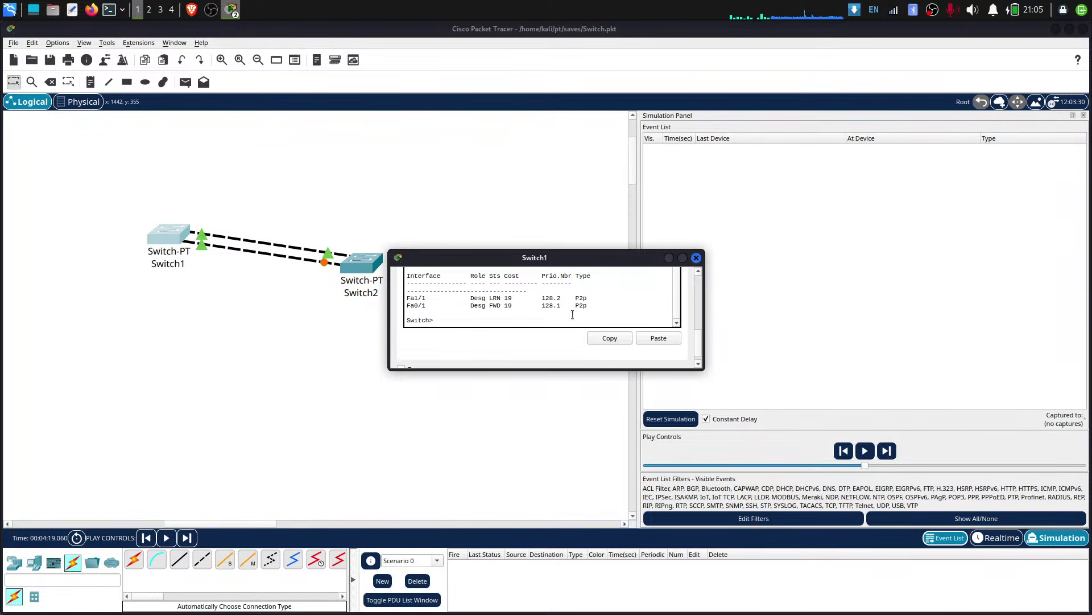
key("Return")
key("Return")
key("Return")
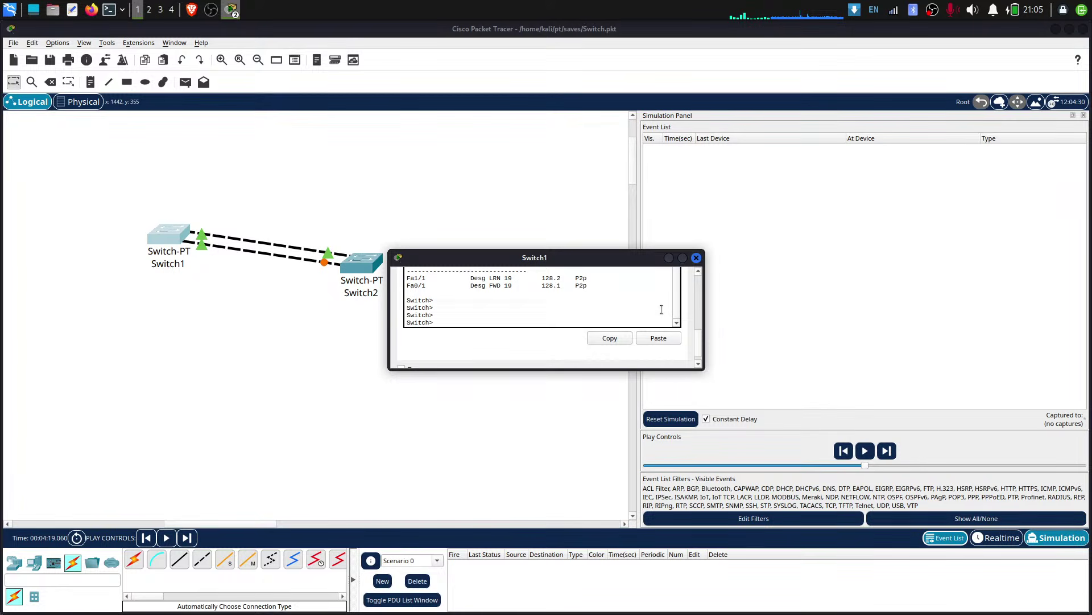
type("enable")
key("Return")
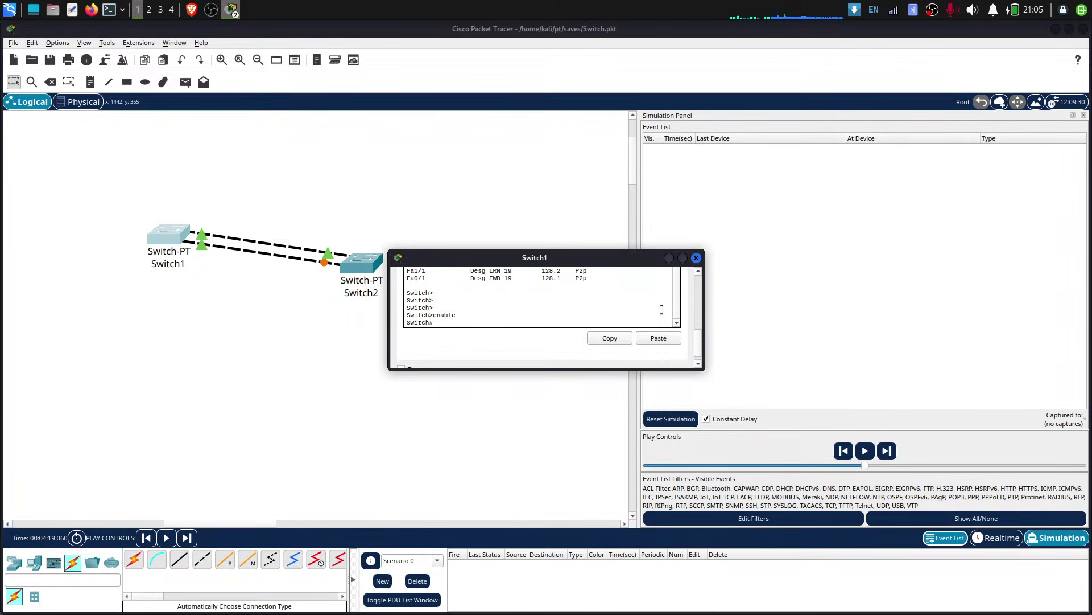
type("configure terminal")
key("Return")
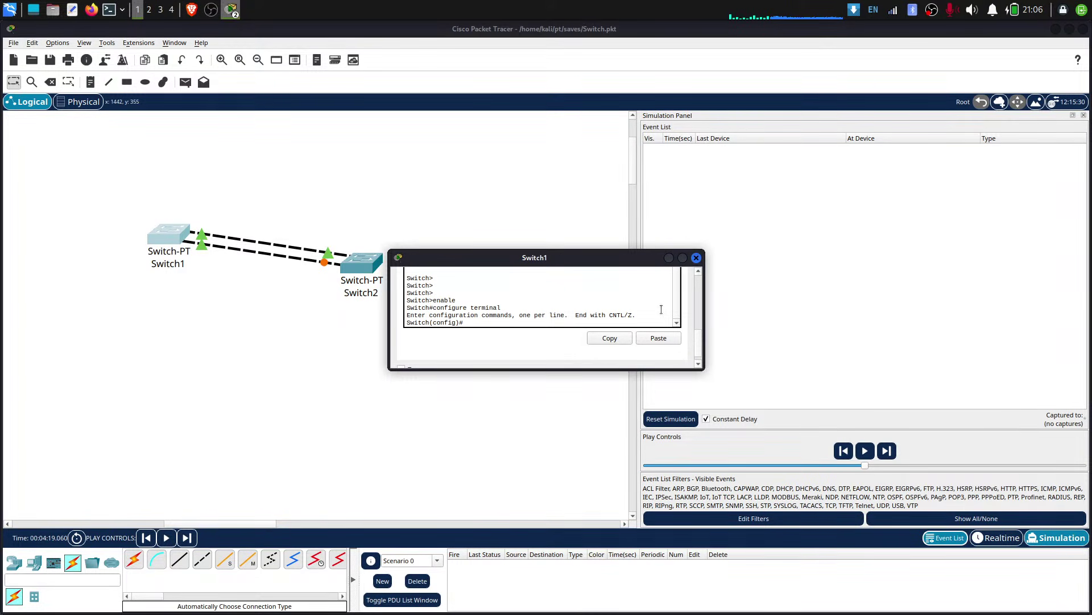
- Disable spanning tree on Switch1 with no spanning-tree vlan 1 and exit configuration mode
type("no spanning tree vlan 1")
key("Return")
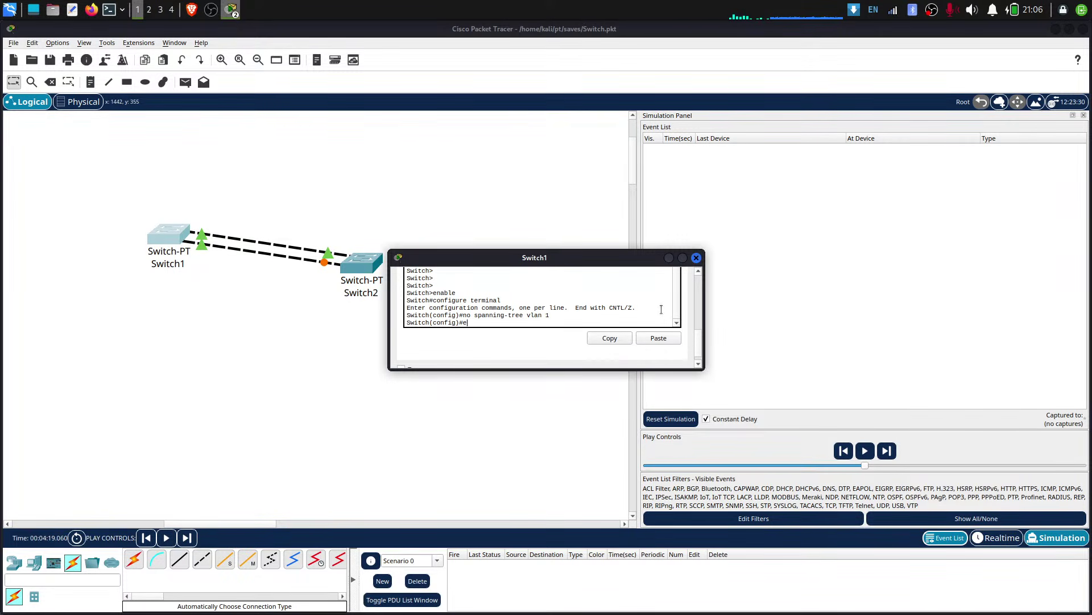
type("exit")
key("Return")
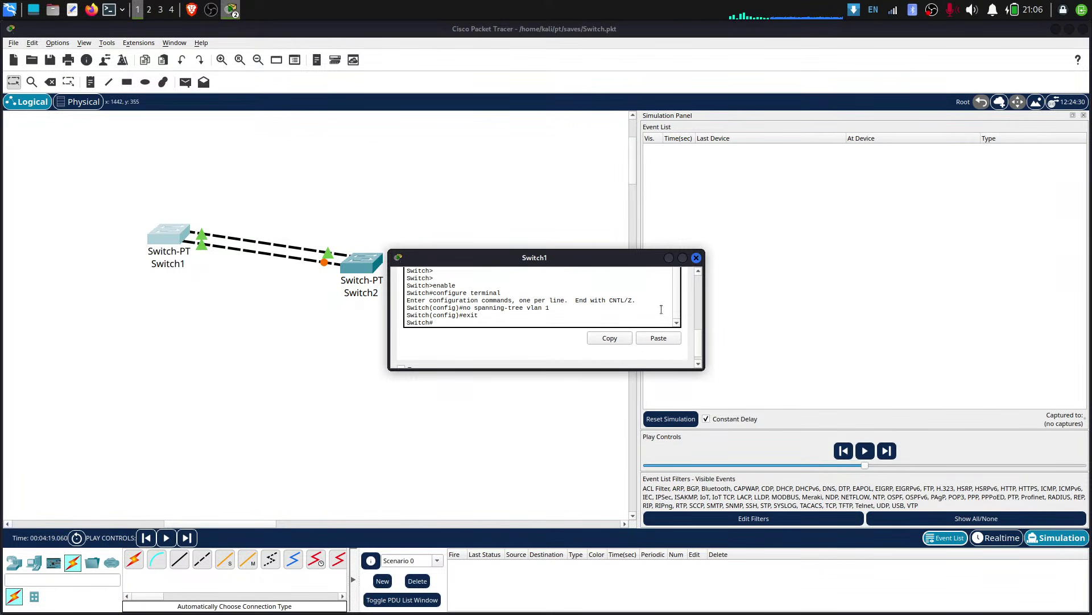
- Open Switch2's command line, try show interfaces access, view the interface details with show interfaces, and quit the paged output
left_click(370, 265)
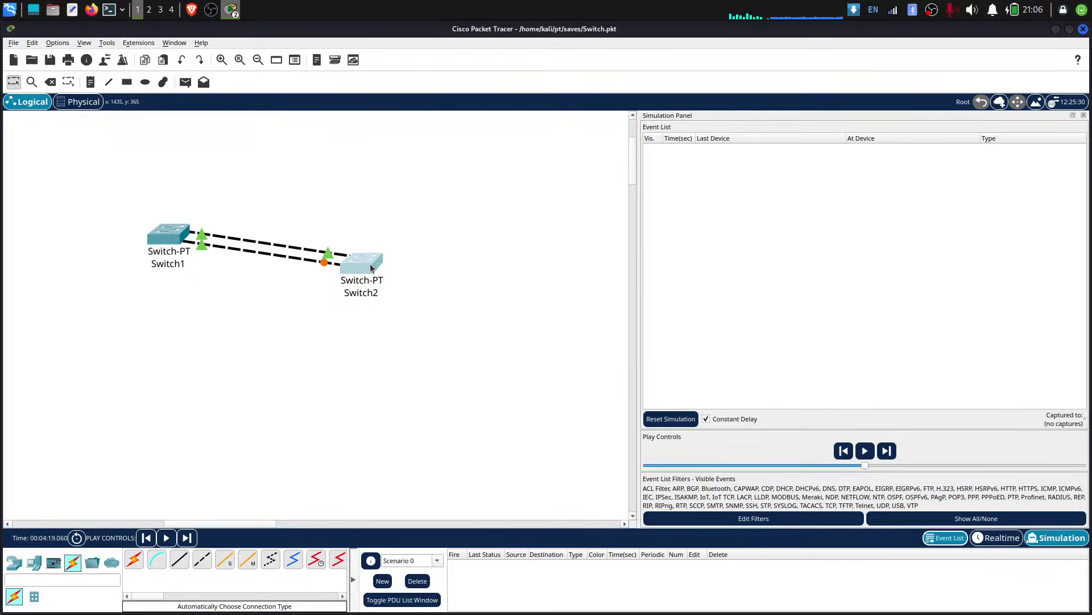
left_click(511, 361)
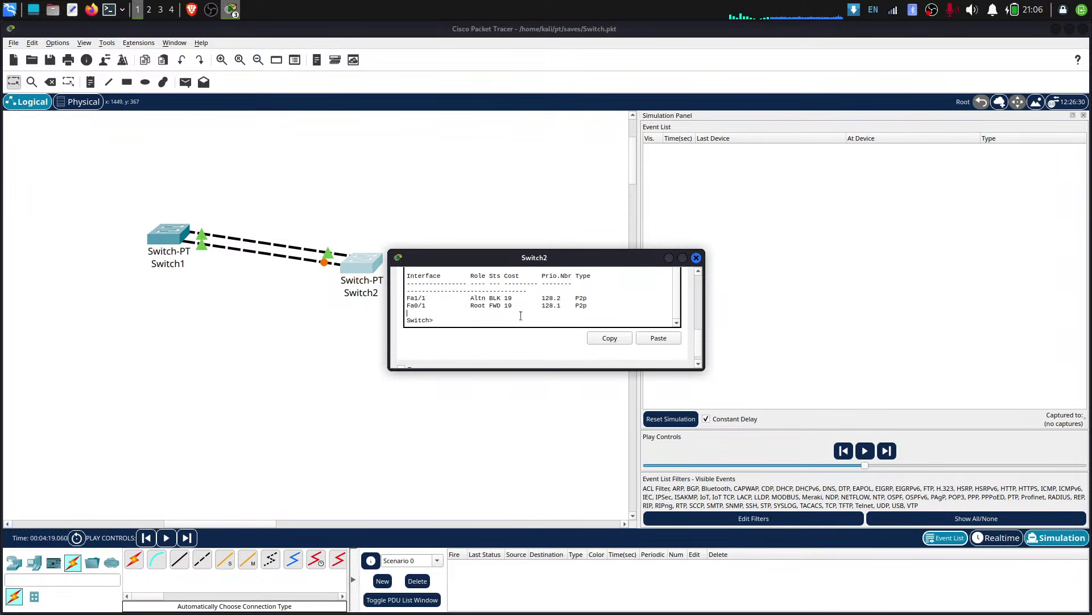
key("Return")
key("Return")
key("Return")
key("Return")
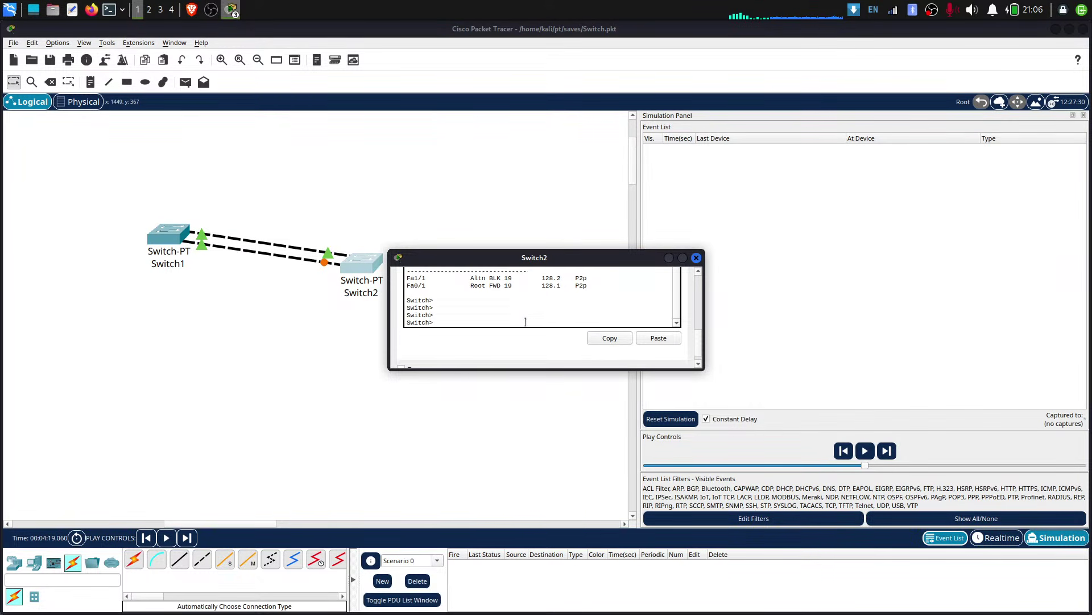
type("sho")
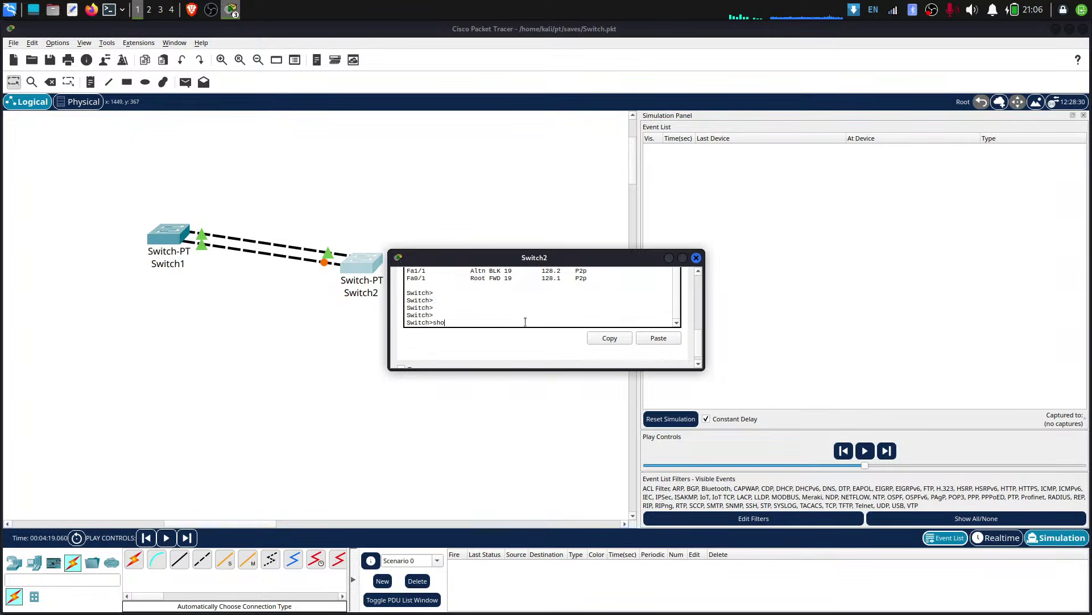
type("w interfaces a")
key("Return")
key("Up")
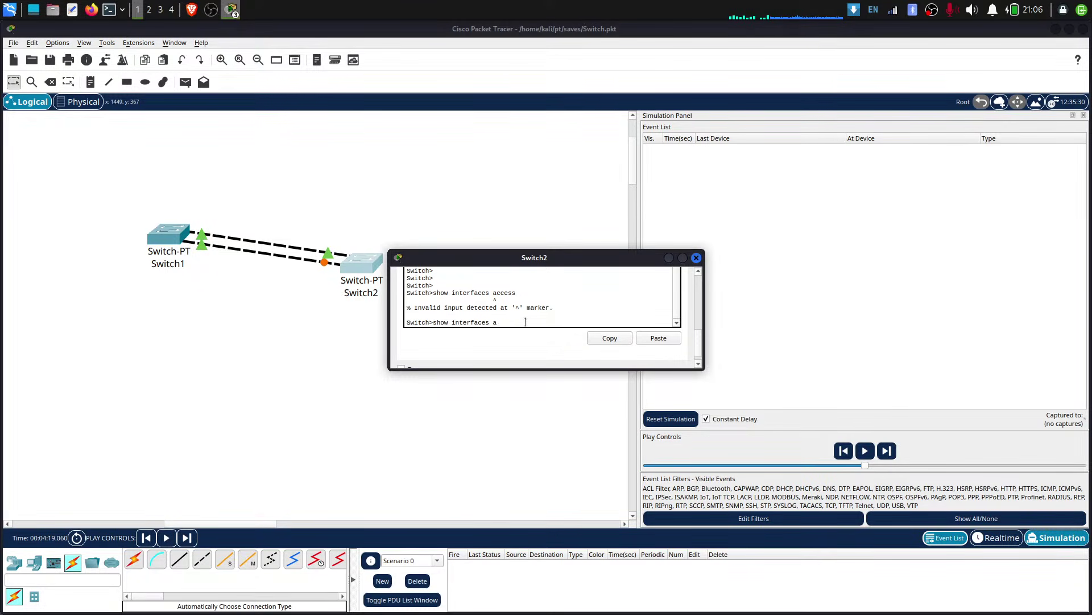
key("Return")
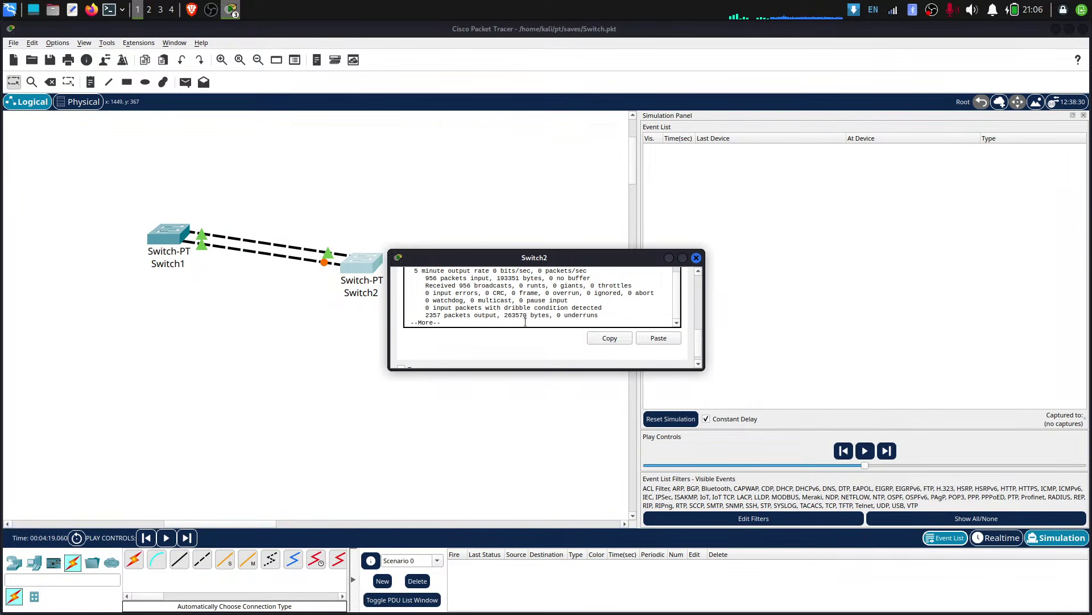
key("q")
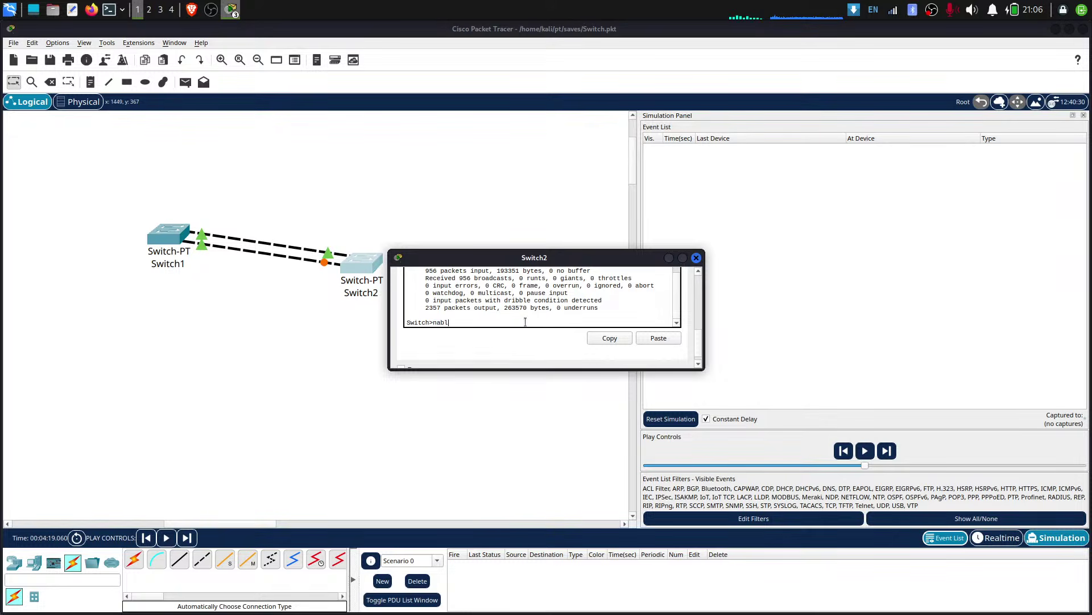
- Put Switch2's command line into global configuration mode with enable and configure terminal
key("BackSpace")
key("BackSpace")
key("BackSpace")
key("BackSpace")
type("enable")
key("Return")
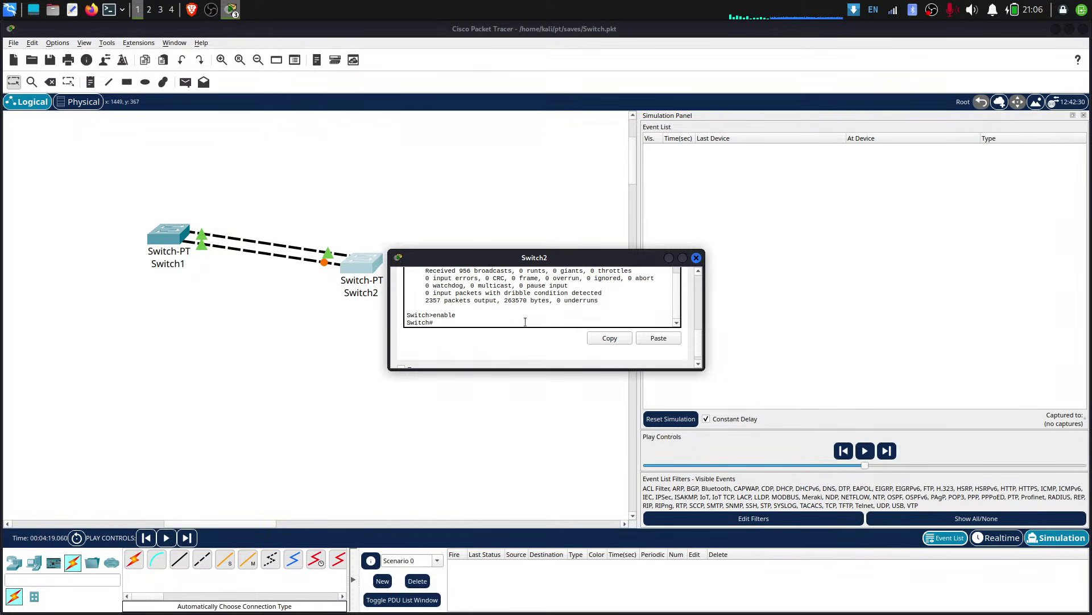
type("cong")
type("igur")
type("e terminal")
key("Return")
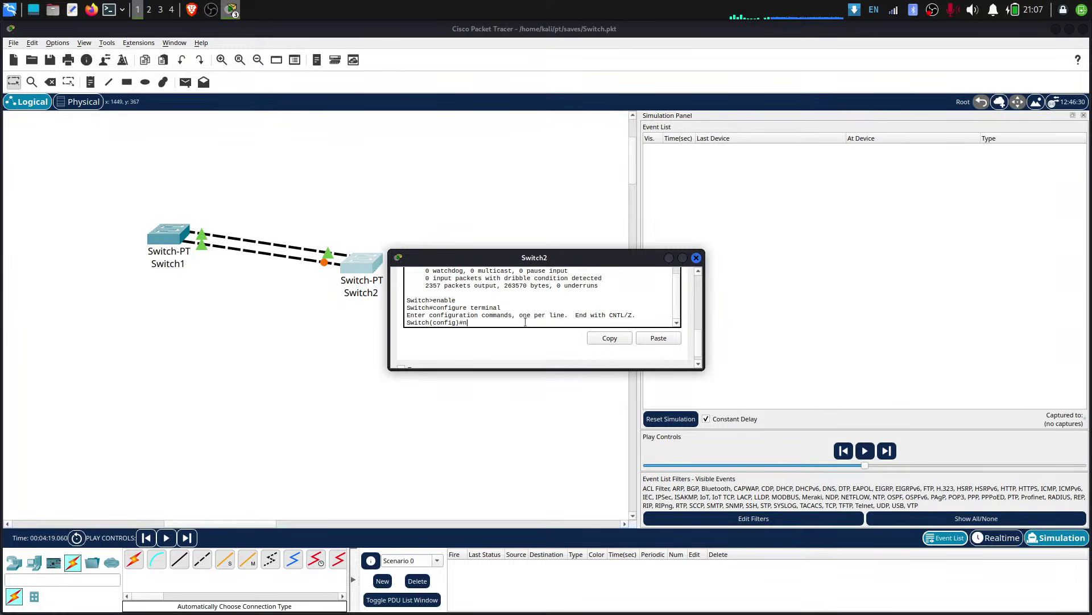
- Disable spanning tree on Switch2 with no spanning-tree vlan 1 and close its window
type("no spanning-tree vlan 1")
key("Return")
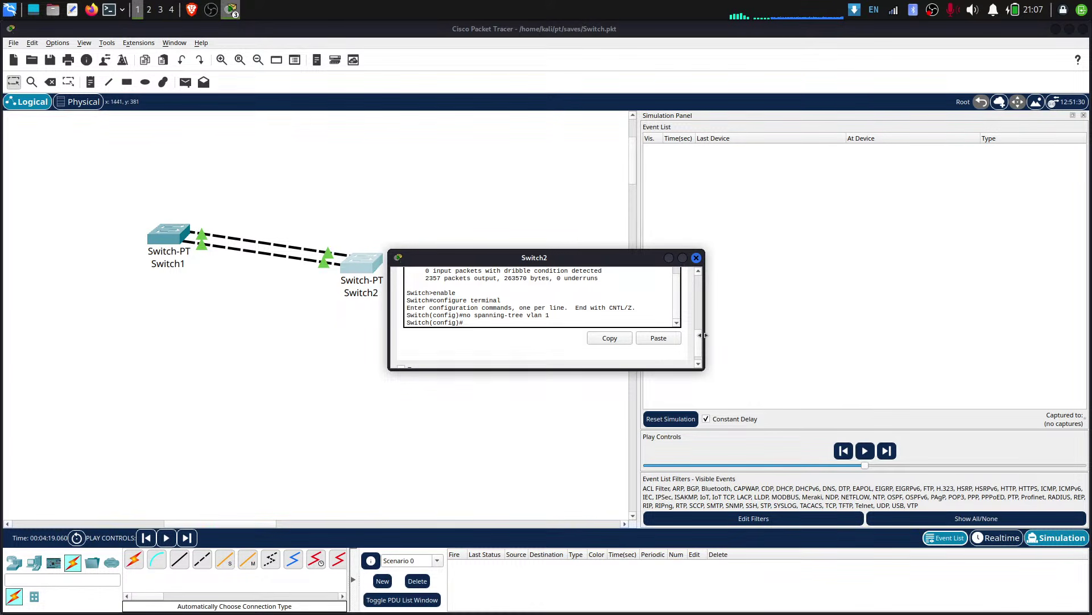
left_click(696, 258)
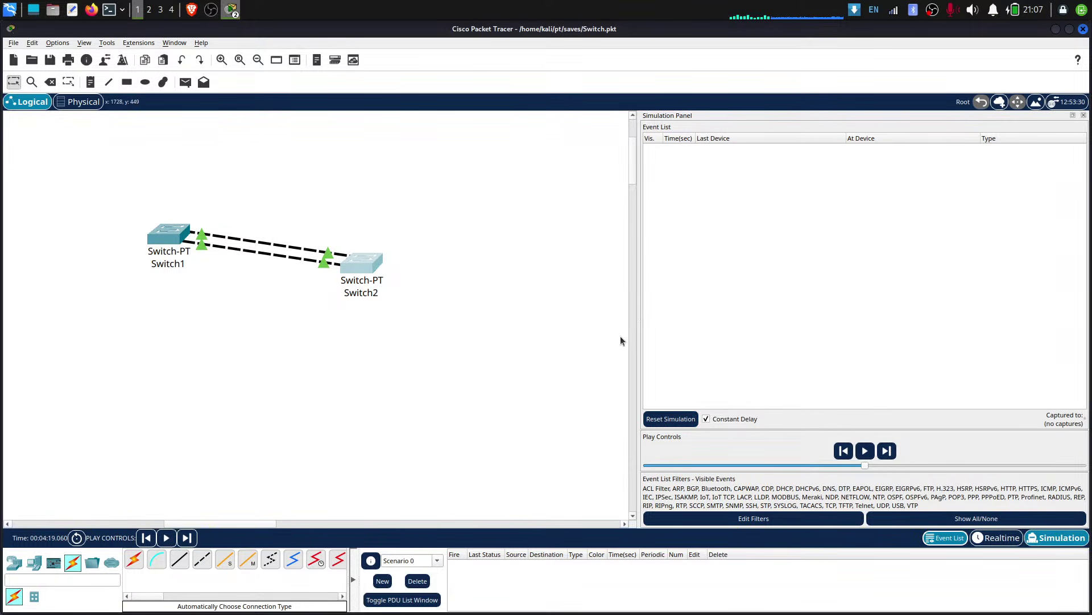
- Widen the simulation panel, start playing the simulation, and raise the playback speed close to its maximum
left_click_drag(640, 332, 475, 321)
left_click(784, 461)
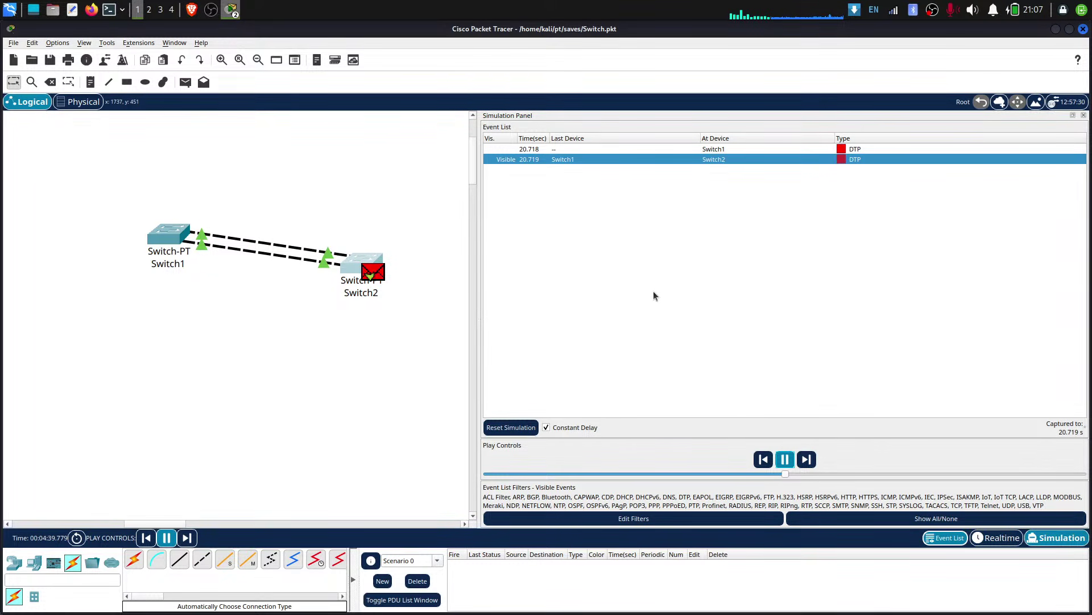
left_click_drag(786, 474, 1043, 475)
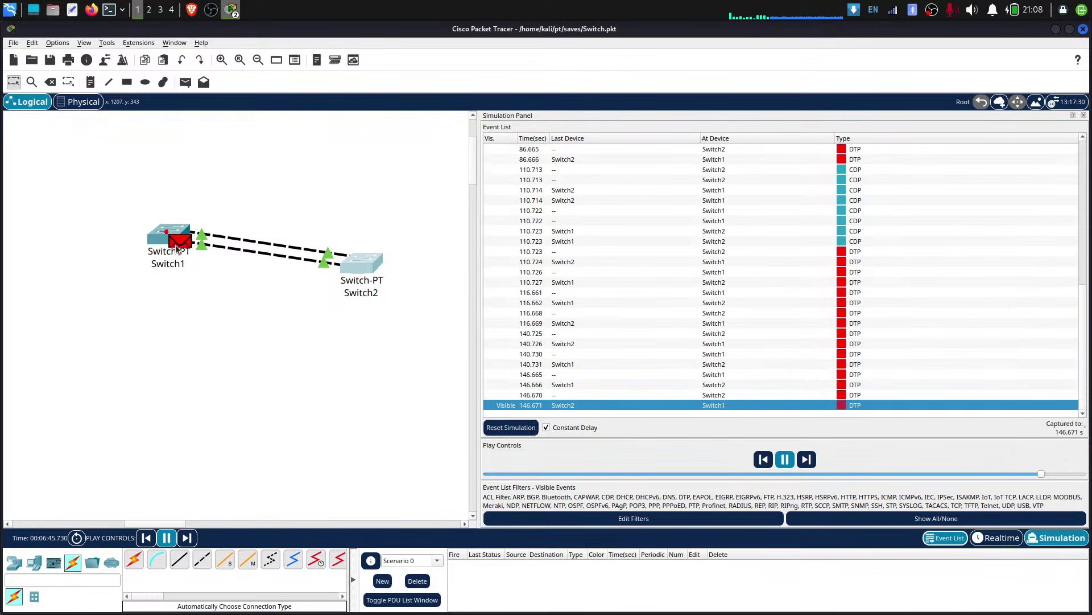
- Reopen Switch1's command line and copy the earlier show spanning-tree command from its output
left_click(196, 242)
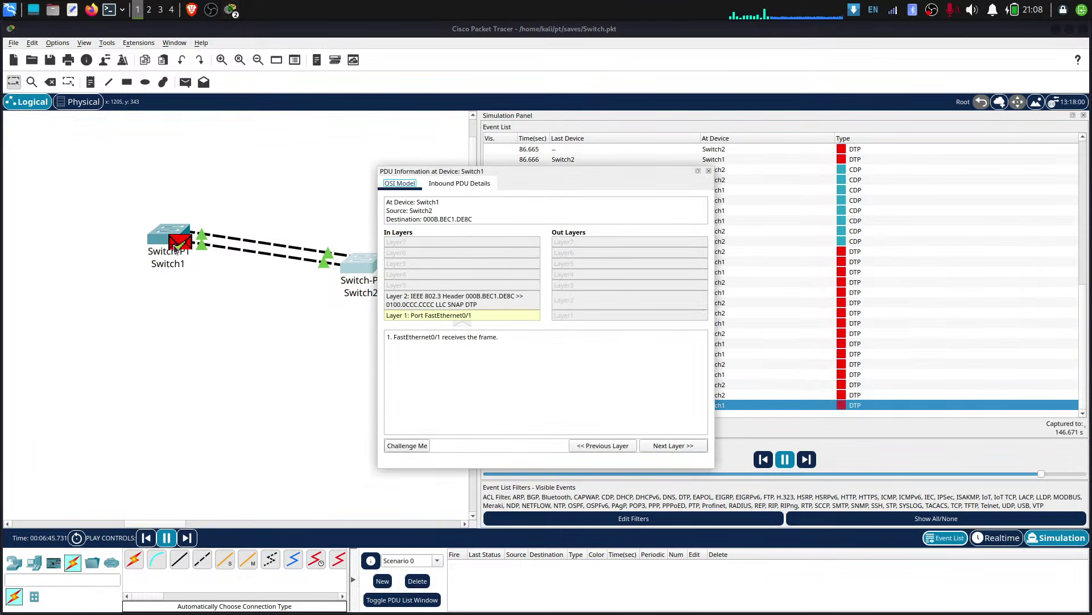
left_click(709, 171)
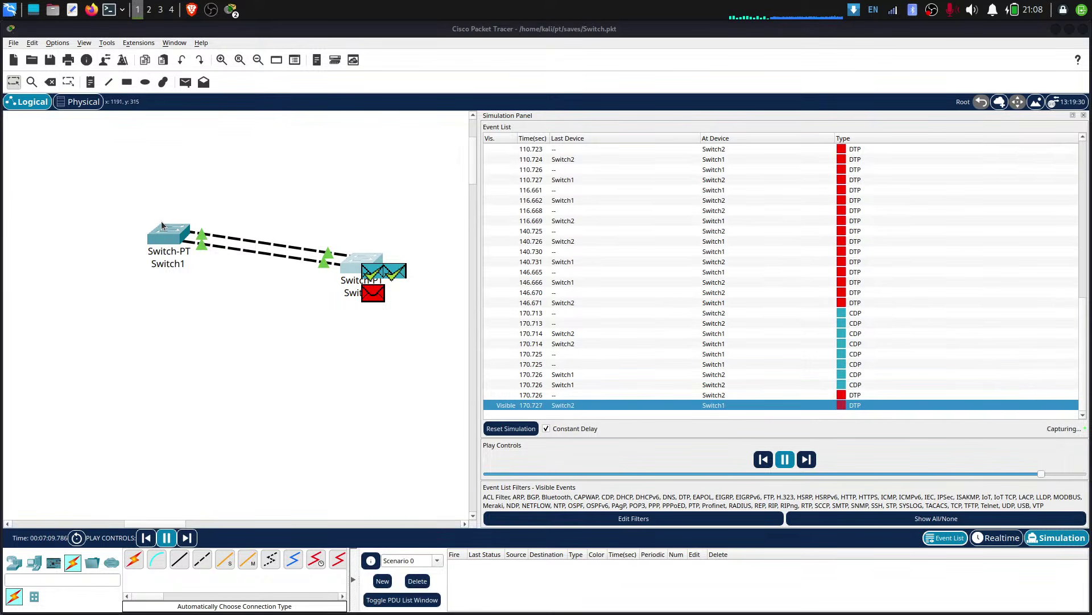
left_click(154, 238)
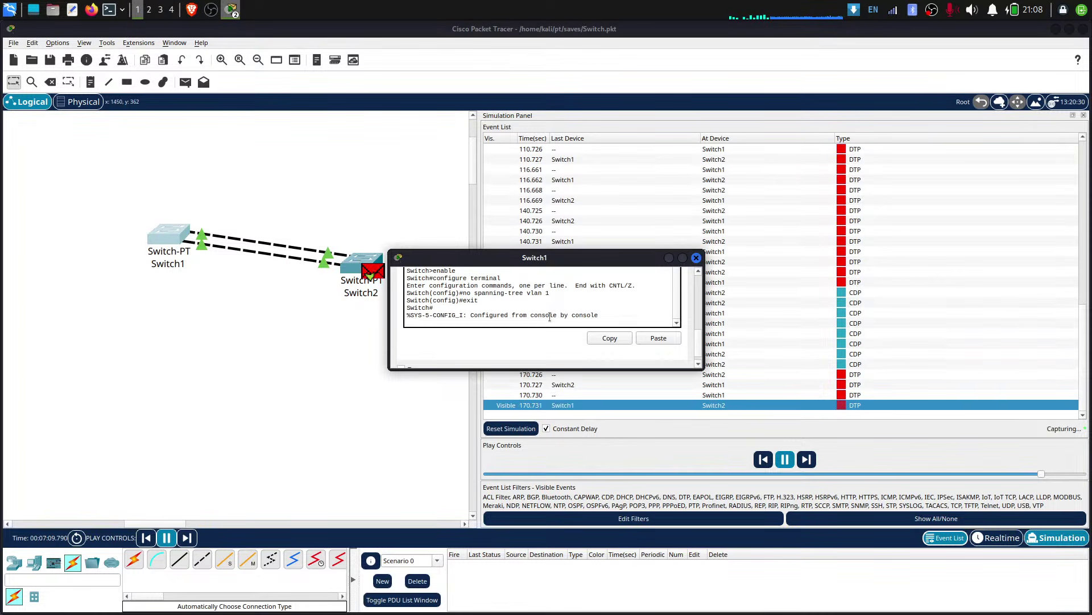
scroll(524, 322, "down", 1)
scroll(514, 309, "up", 4)
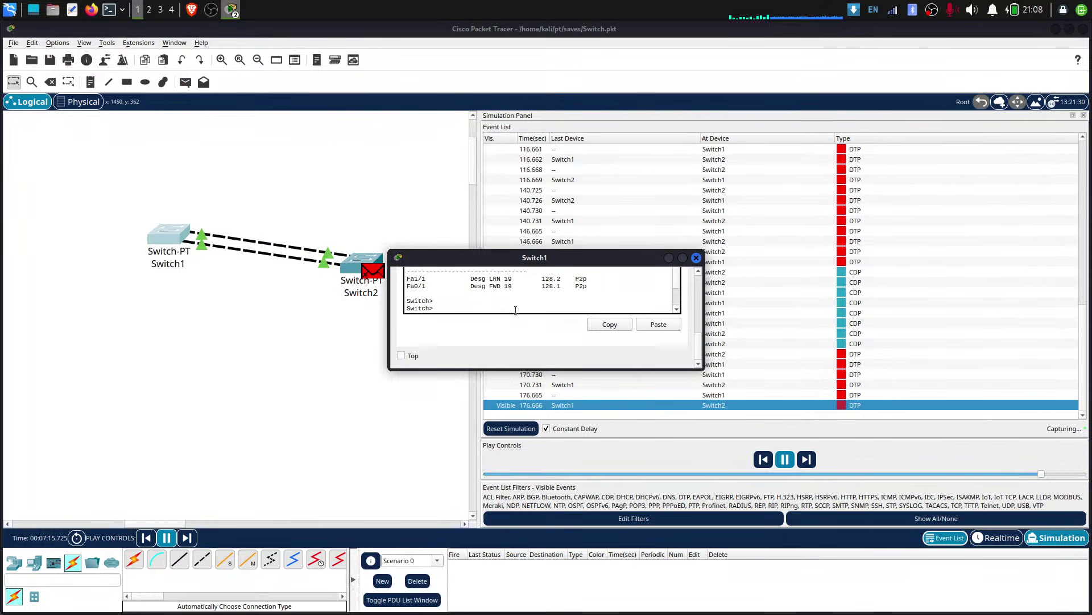
scroll(514, 309, "up", 2)
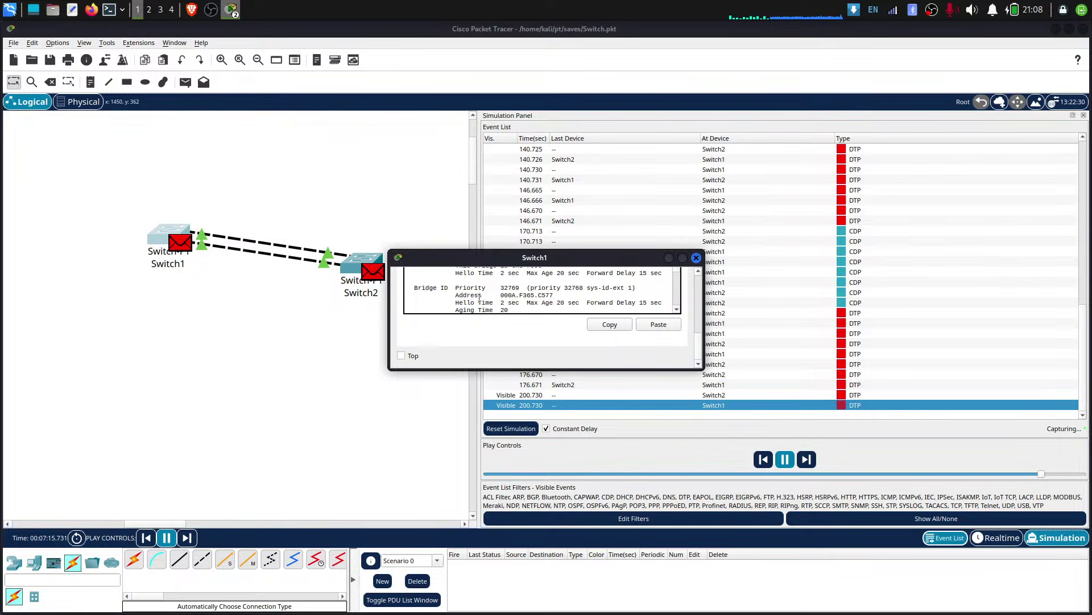
scroll(480, 297, "up", 2)
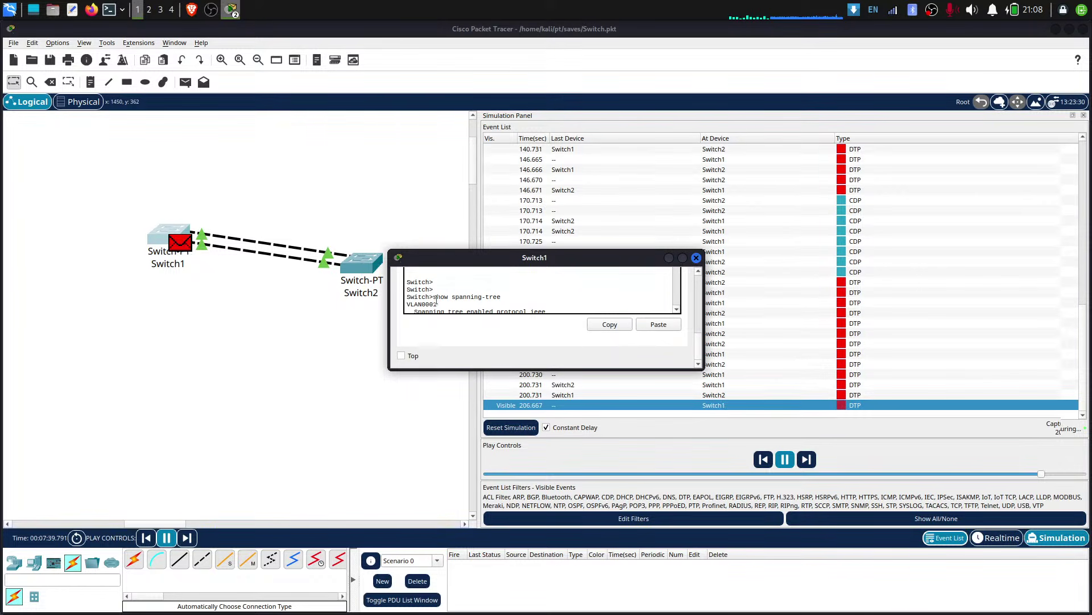
left_click_drag(433, 297, 501, 298)
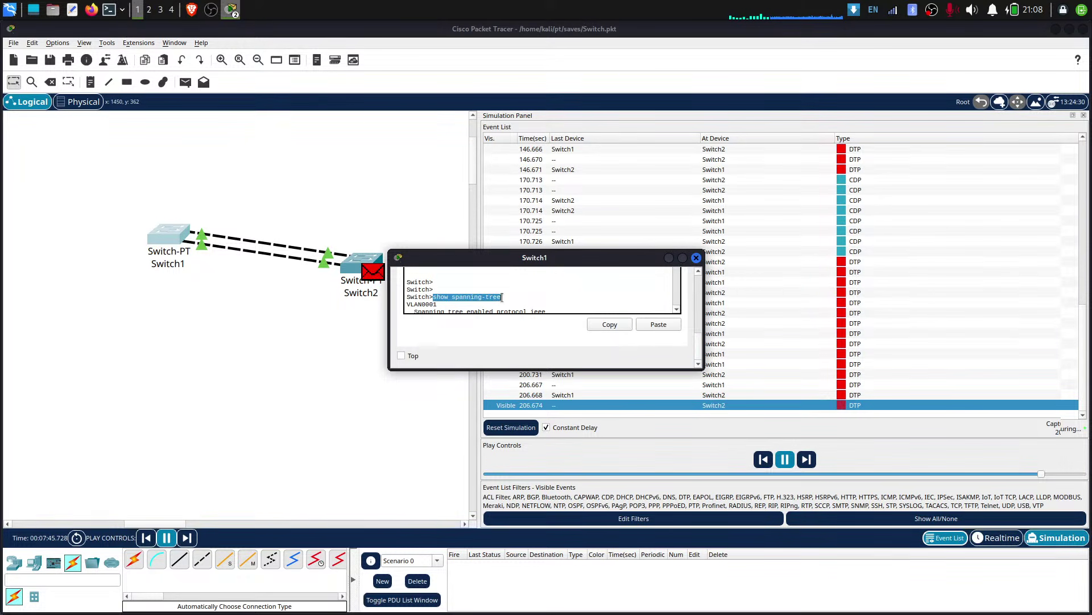
left_click(609, 323)
- Run the copied show spanning-tree command at Switch1's current prompt
scroll(574, 287, "down", 5)
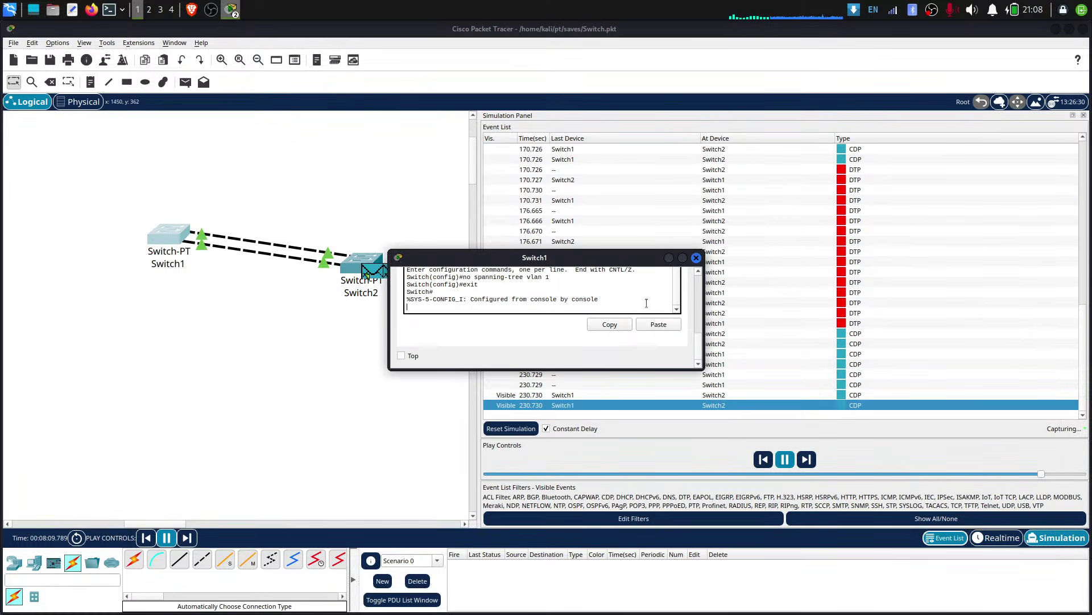
key("Return")
key("Return")
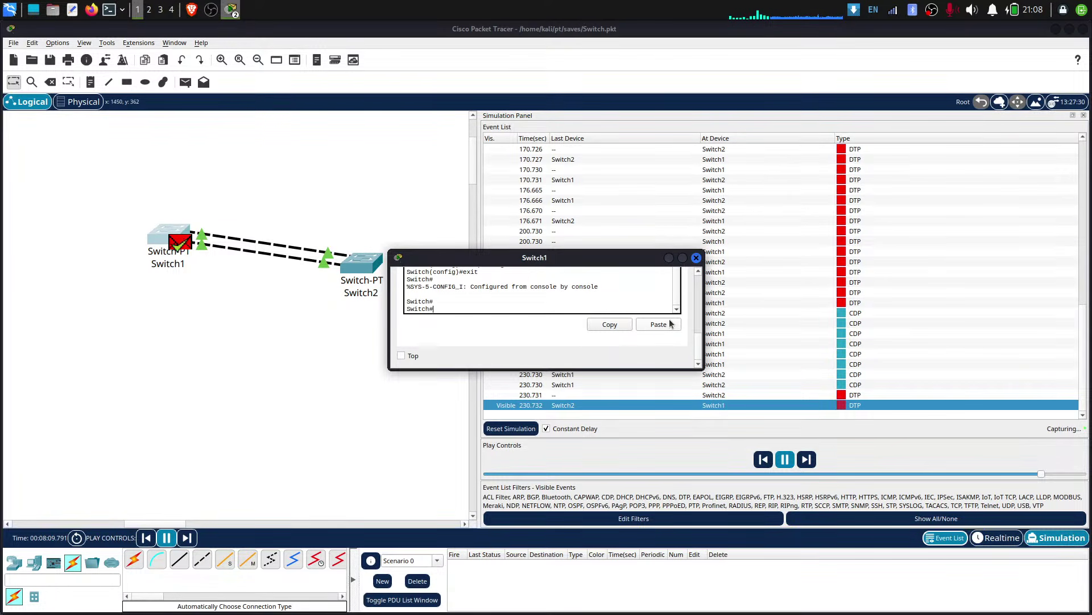
left_click(658, 324)
key("Return")
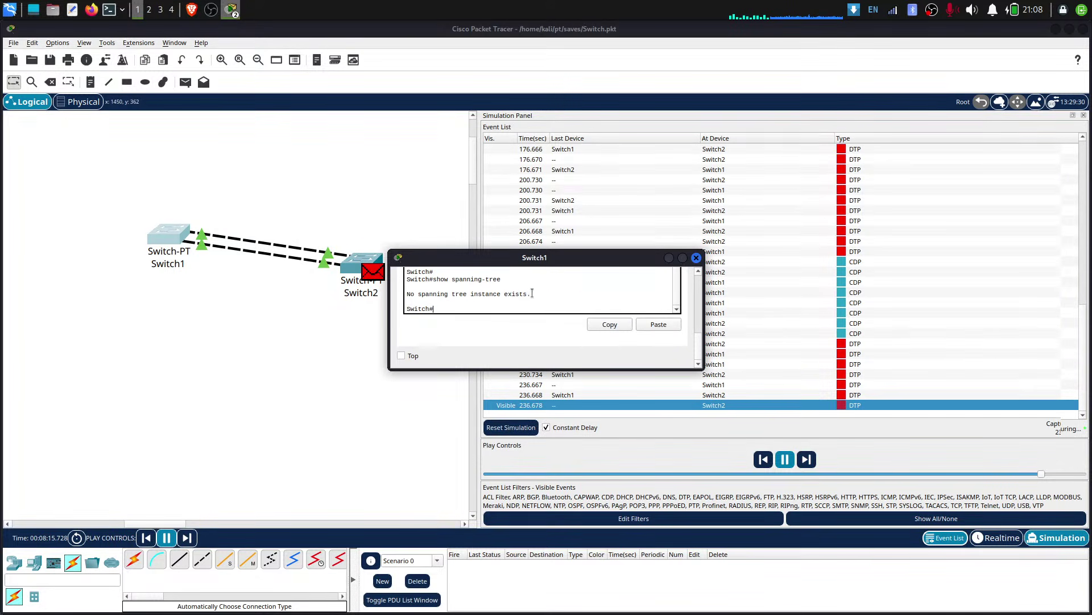
- Examine the message that show spanning-tree returned on Switch1, highlighting its line and clearing the selection
left_click_drag(532, 293, 389, 289)
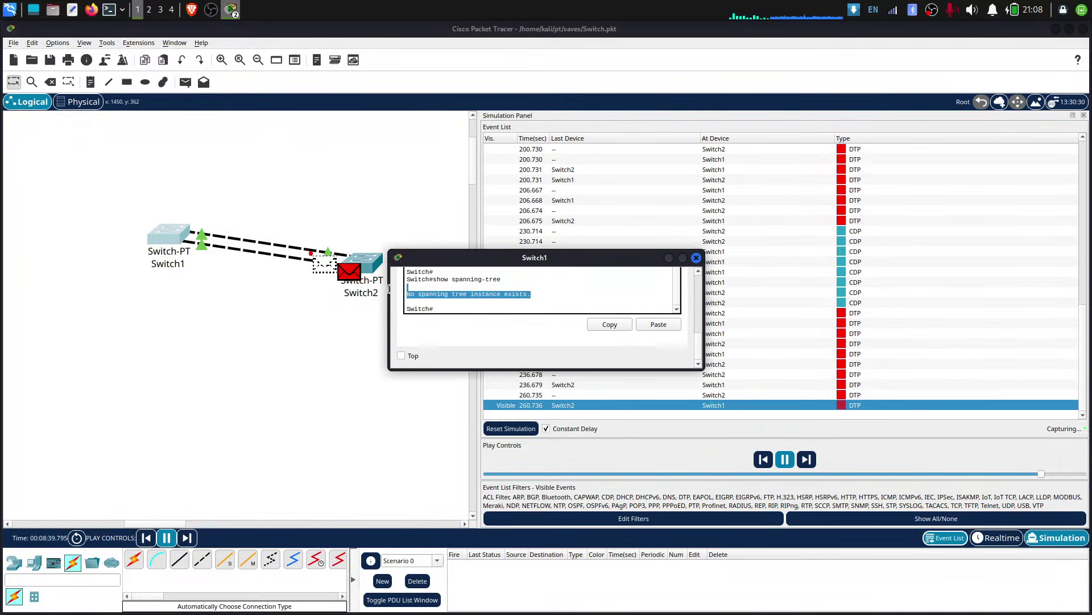
triple_click(444, 294)
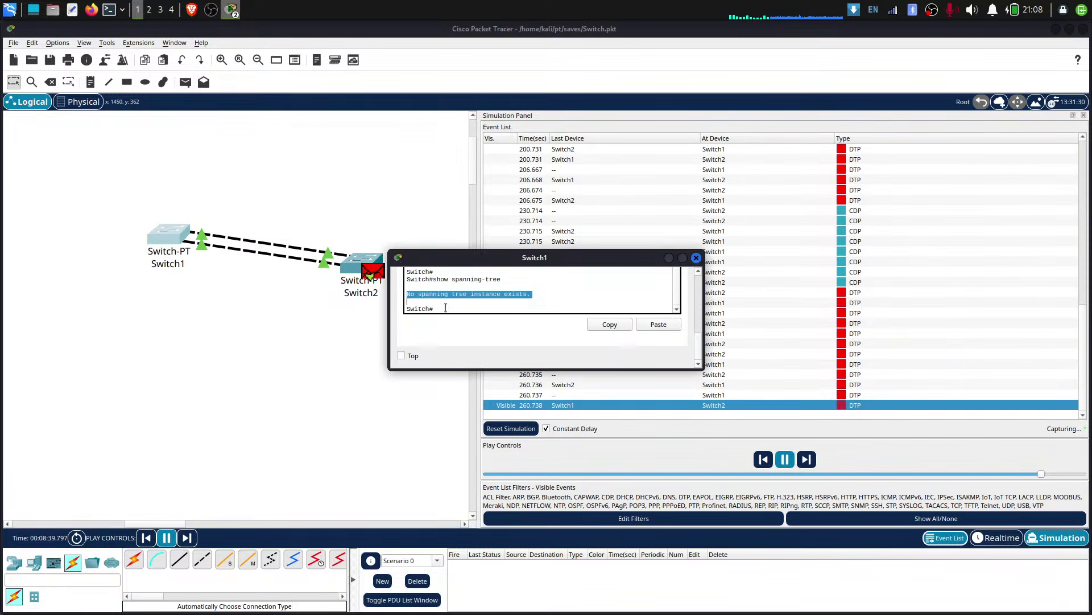
left_click_drag(446, 307, 392, 280)
left_click(551, 297)
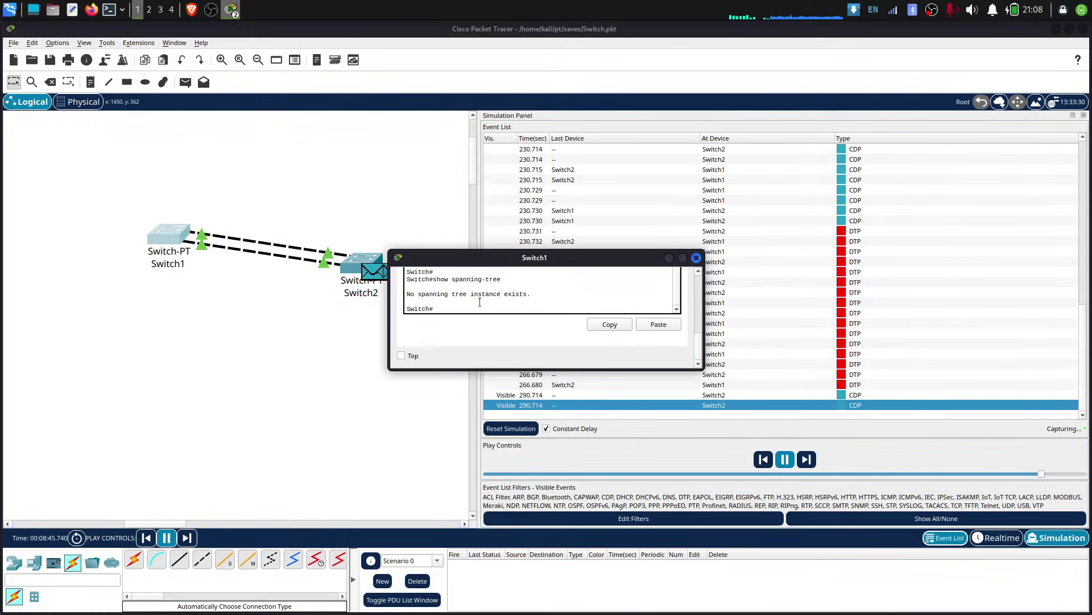
double_click(443, 295)
left_click(443, 294)
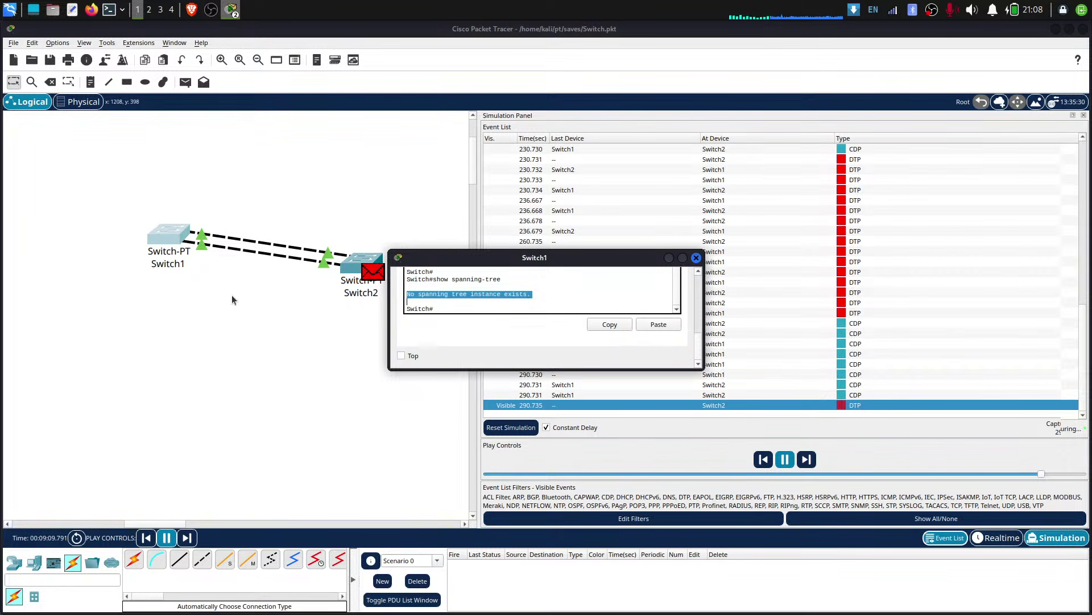
left_click(478, 305)
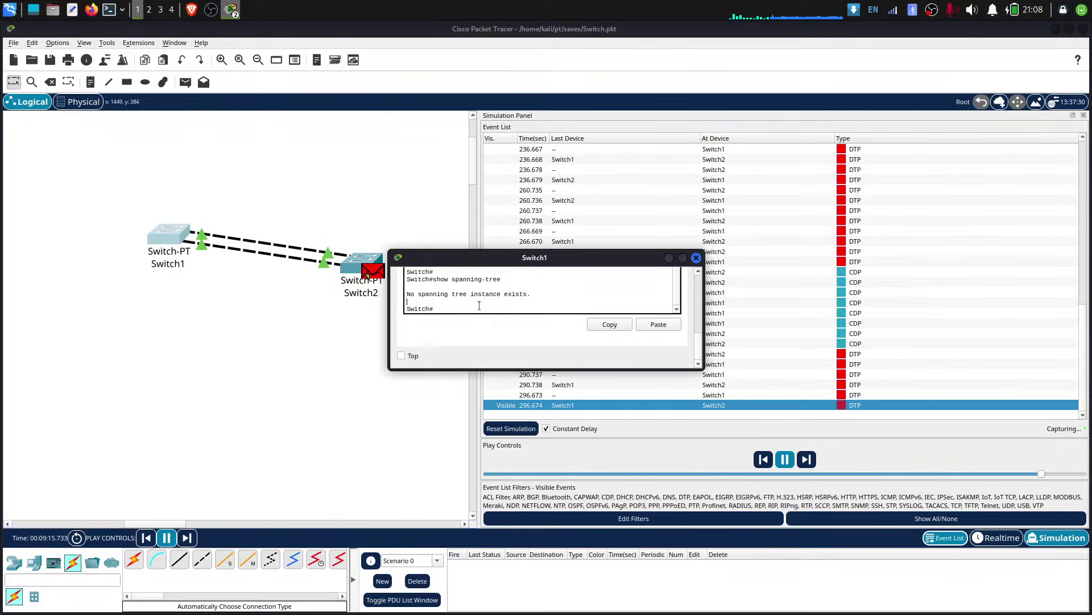
- Move Switch1 farther away from Switch2 to lengthen the redundant links, and pause the simulation
left_click(696, 257)
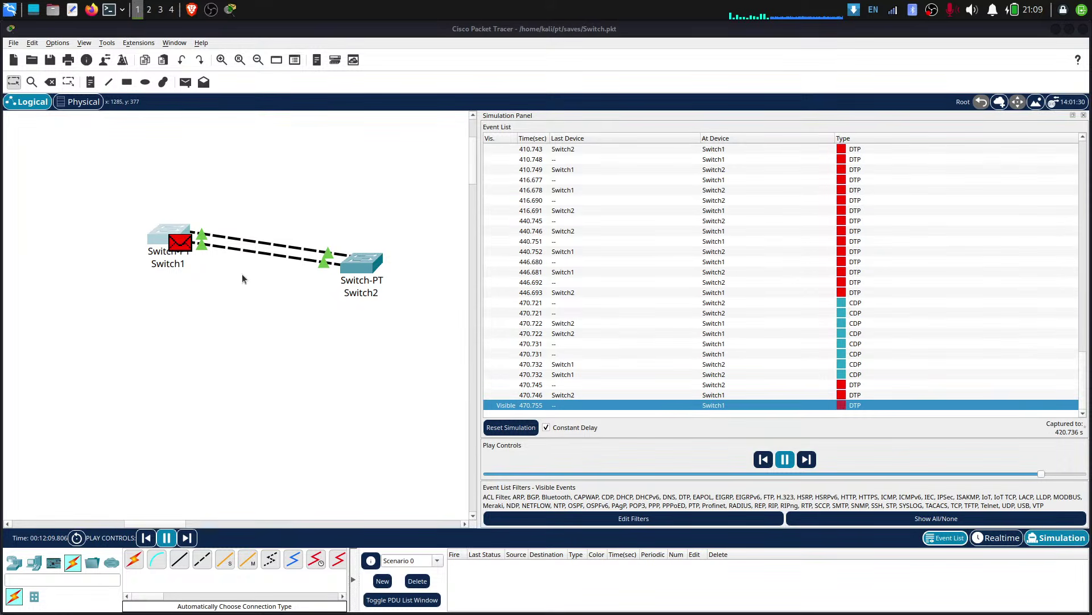
left_click_drag(180, 245, 65, 262)
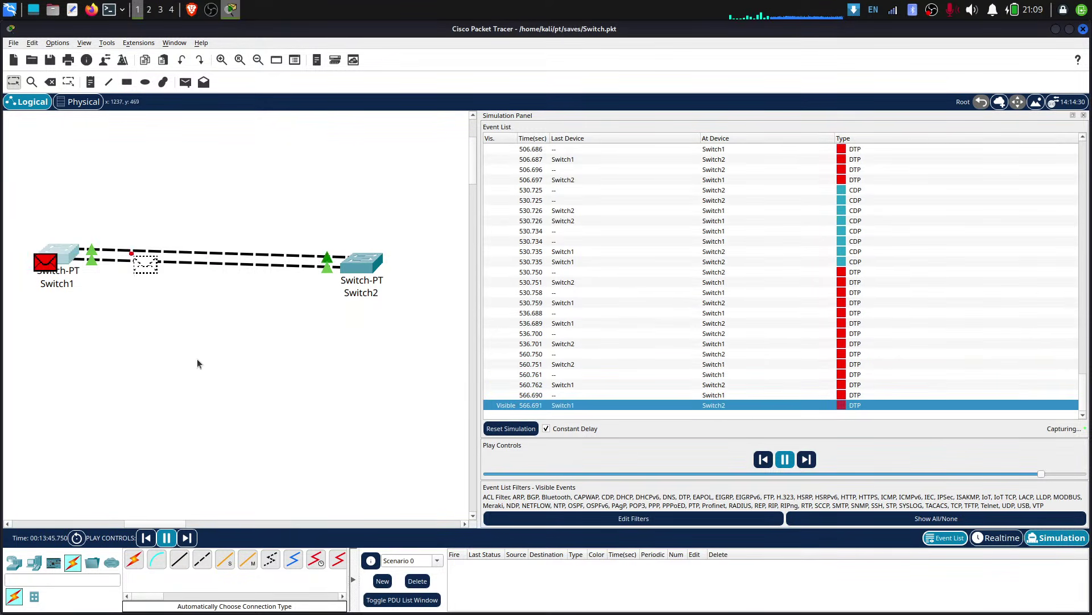
left_click(784, 459)
- Try to run the spanning-tree command at Switch1's privileged prompt
left_click(59, 263)
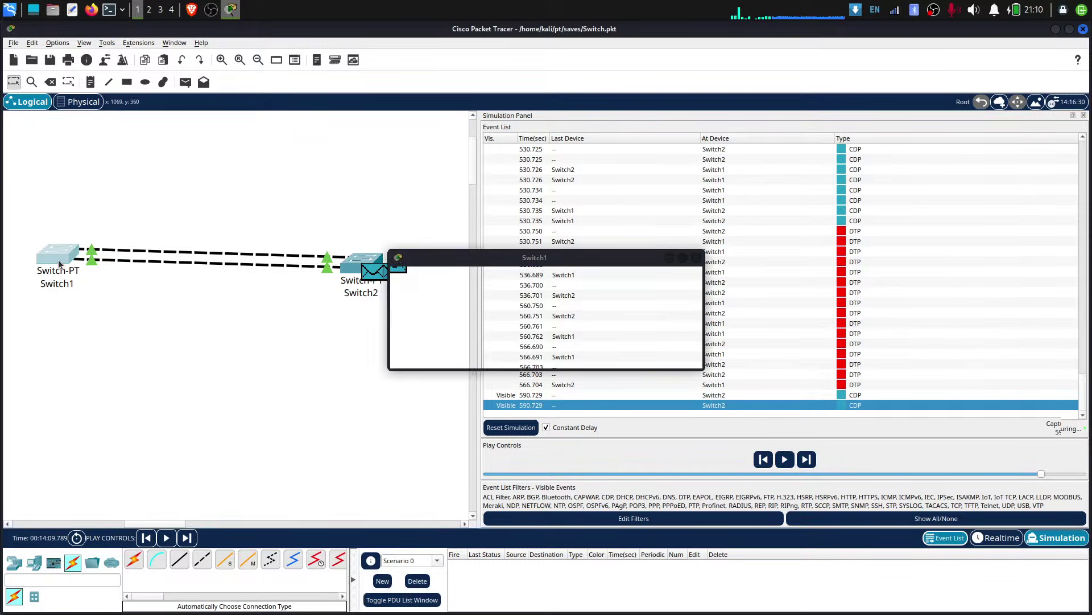
scroll(474, 334, "down", 3)
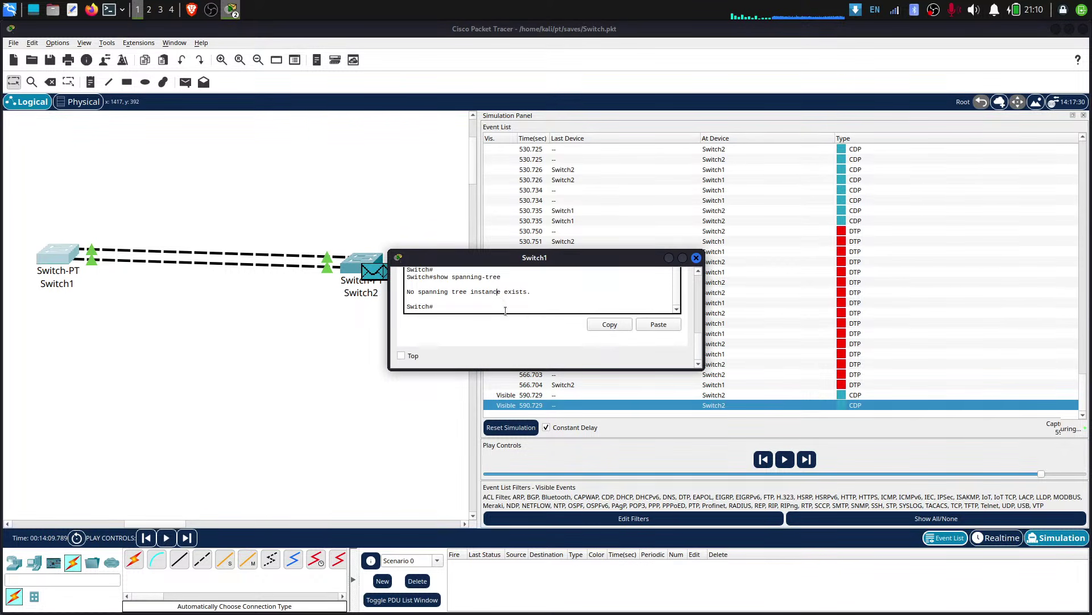
key("Return")
key("Return")
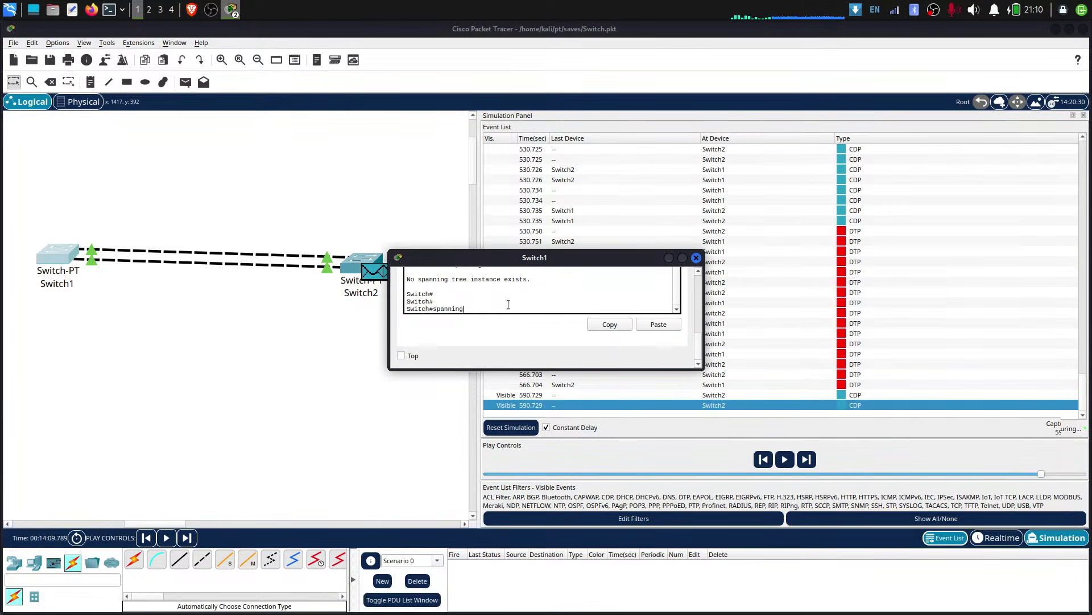
type("spanning-tree")
key("Return")
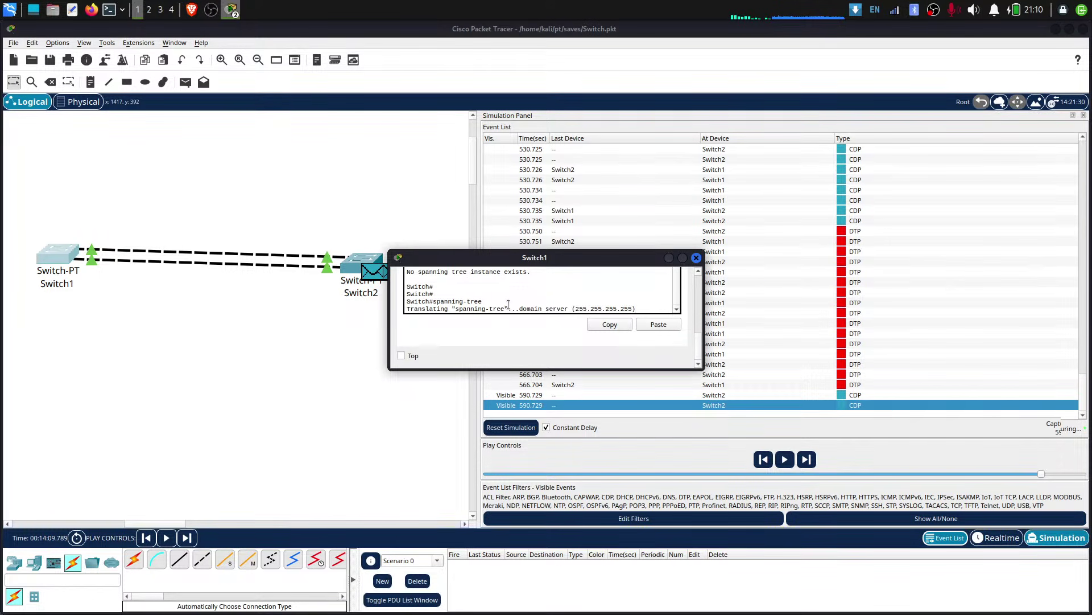
- Resume simulation playback, check Switch1's command output again and close its window
left_click(784, 459)
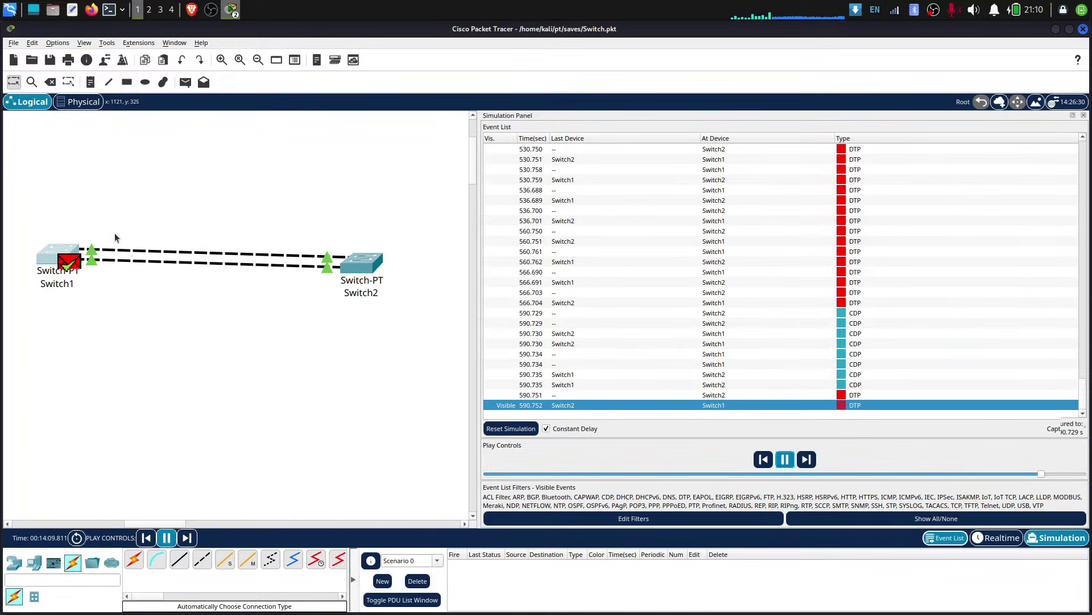
left_click(231, 11)
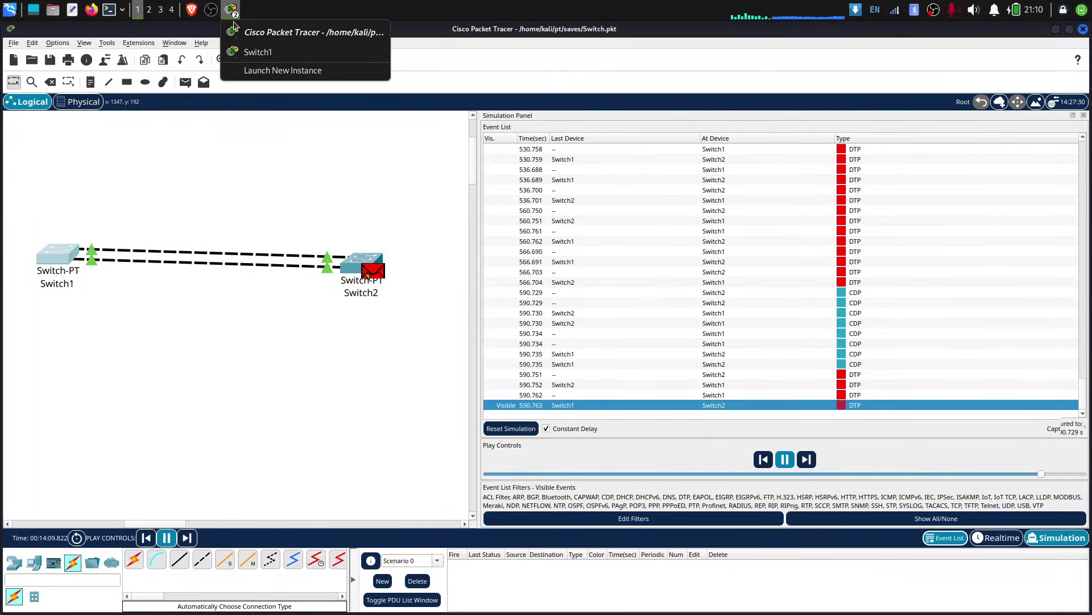
left_click(257, 52)
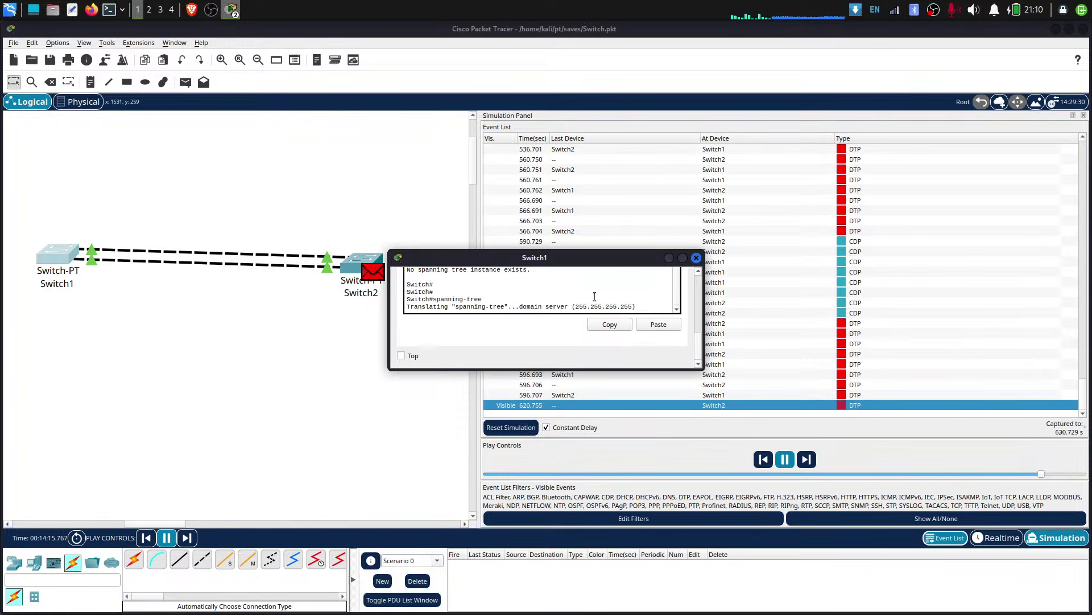
left_click(697, 258)
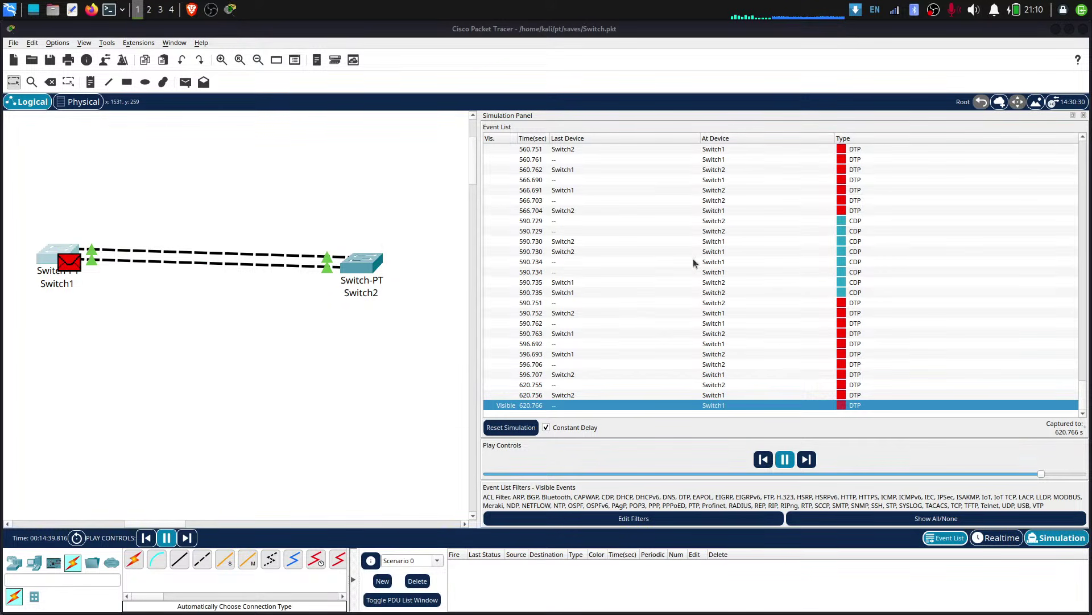
- Open Switch2's command line and enter global configuration mode with enable and configure terminal
left_click(359, 262)
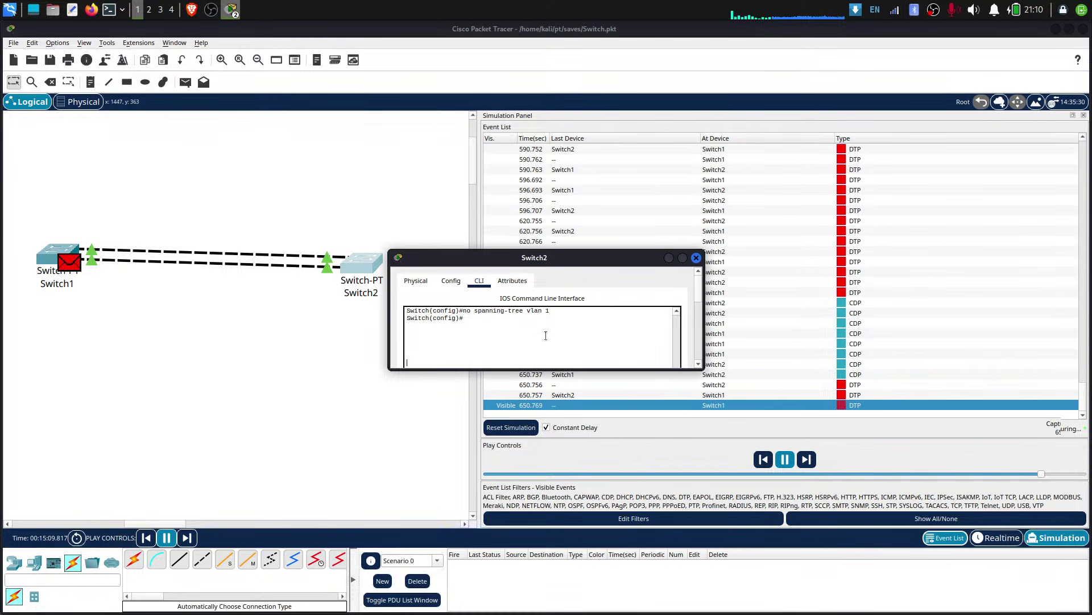
scroll(543, 322, "down", 3)
scroll(542, 321, "down", 5)
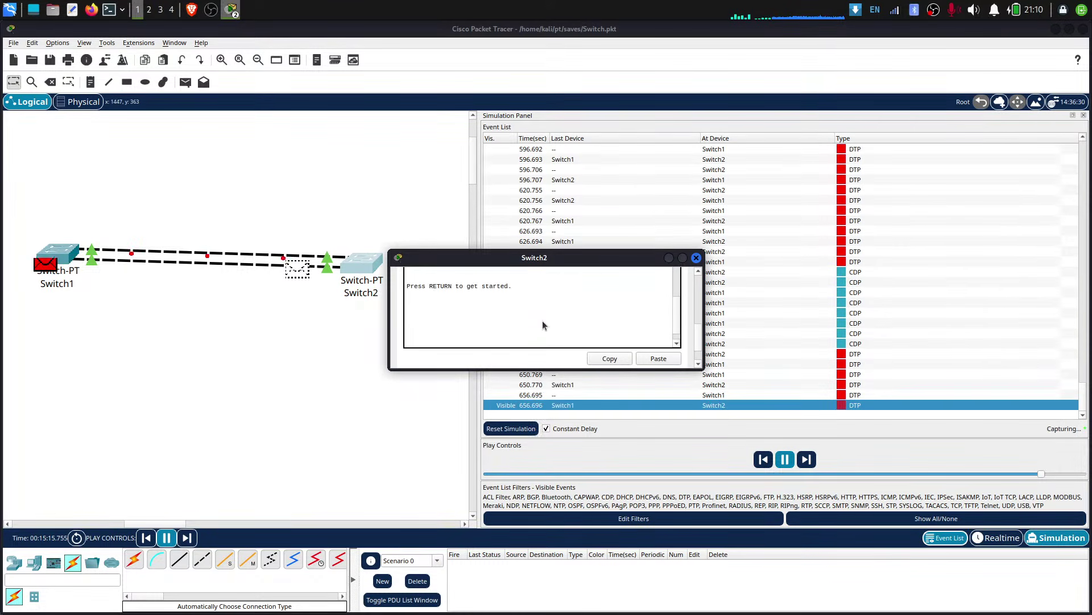
key("Return")
key("Return")
key("Return")
key("Return")
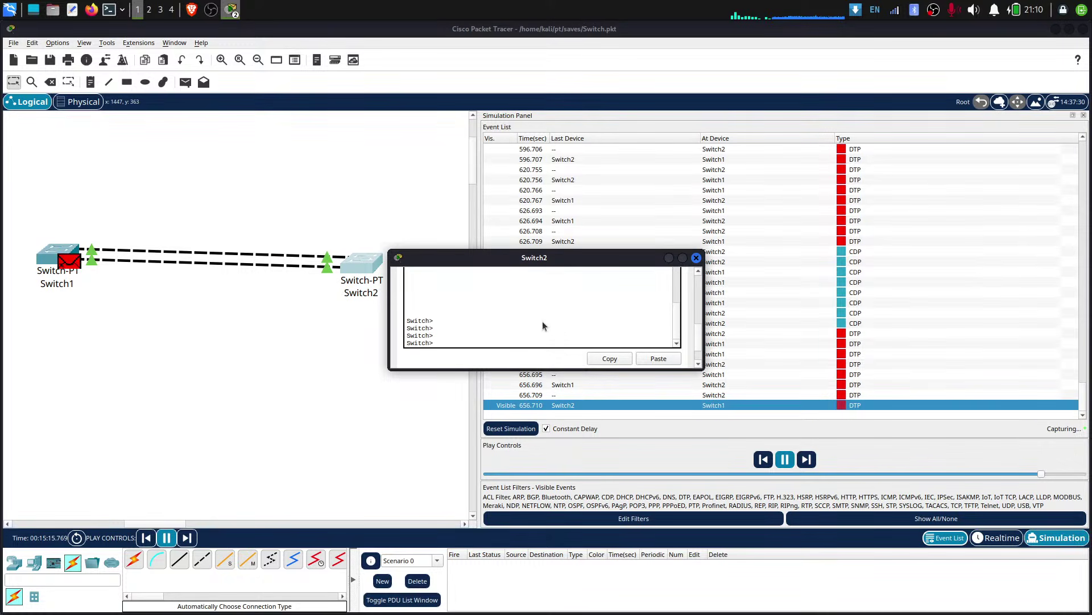
type("e")
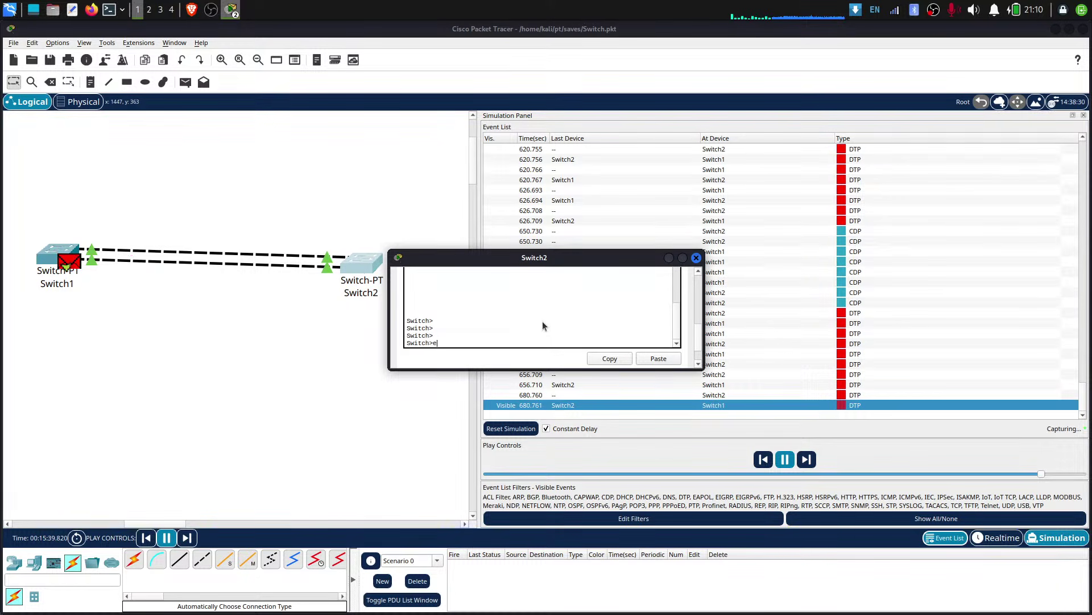
type("nable")
key("Return")
type("con")
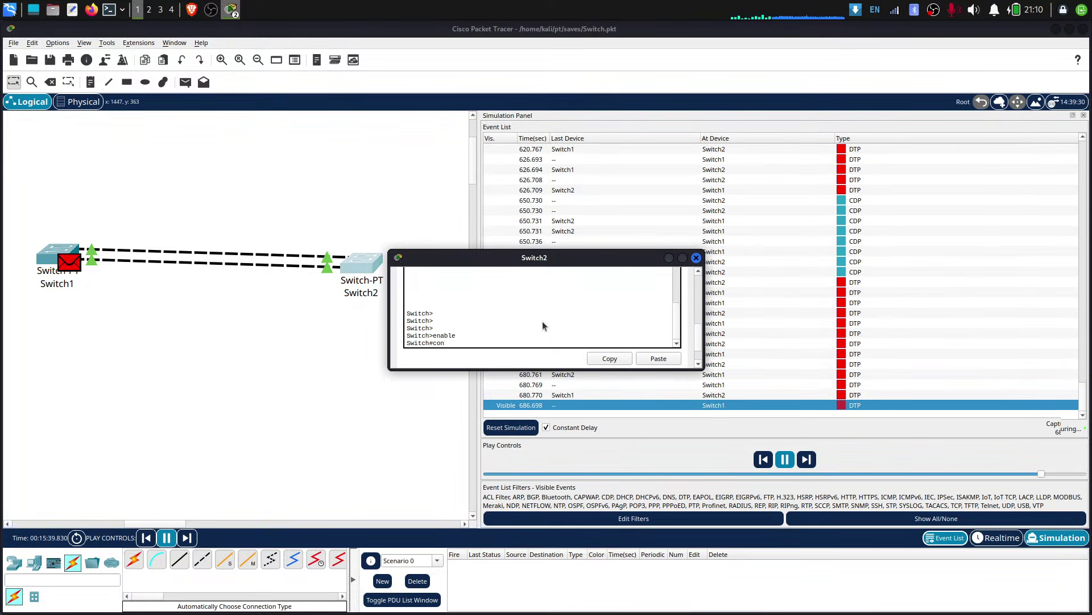
type("fi")
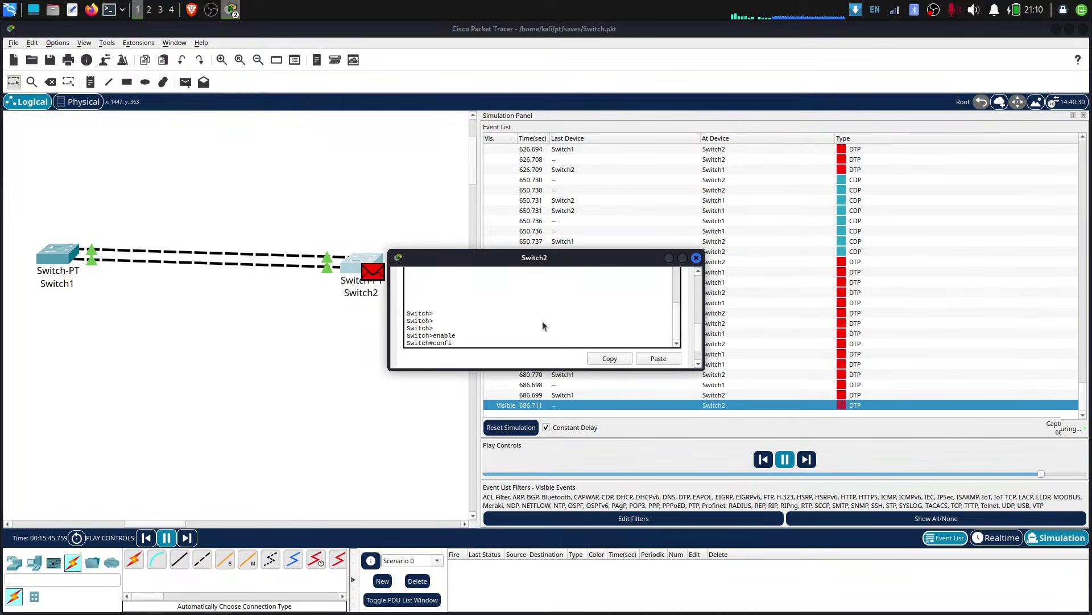
type("gure terminal")
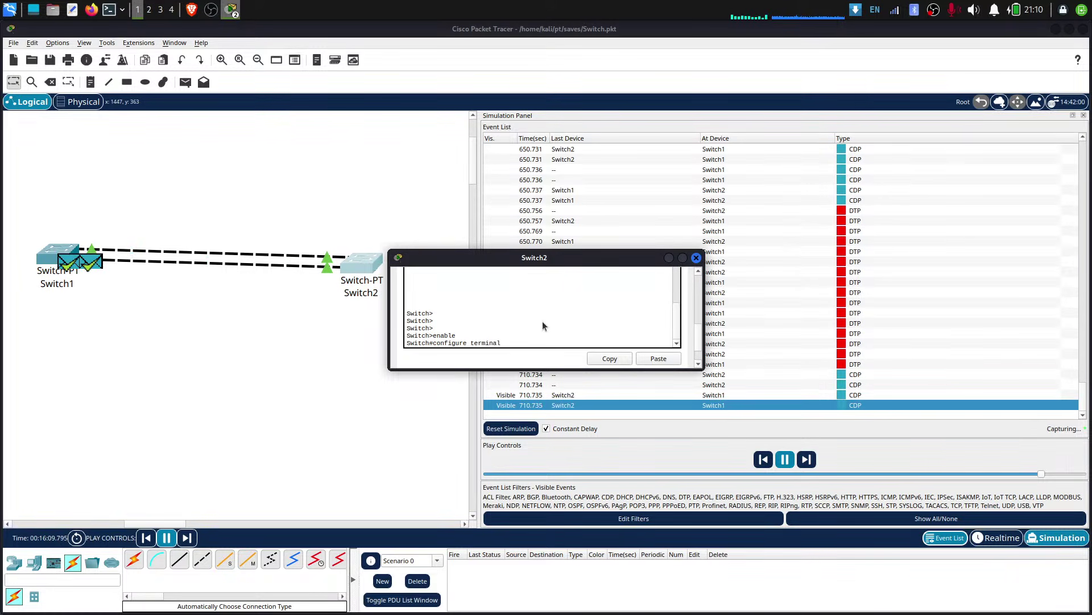
key("Return")
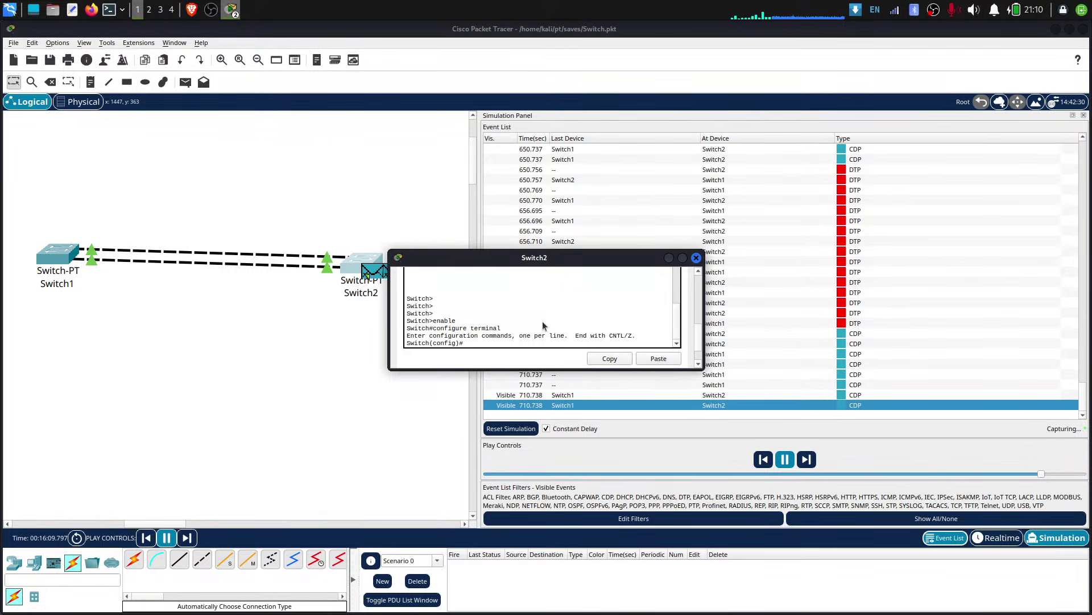
- Re-enable spanning tree on Switch2 with spanning-tree vlan 1 and close its window
type("spanning")
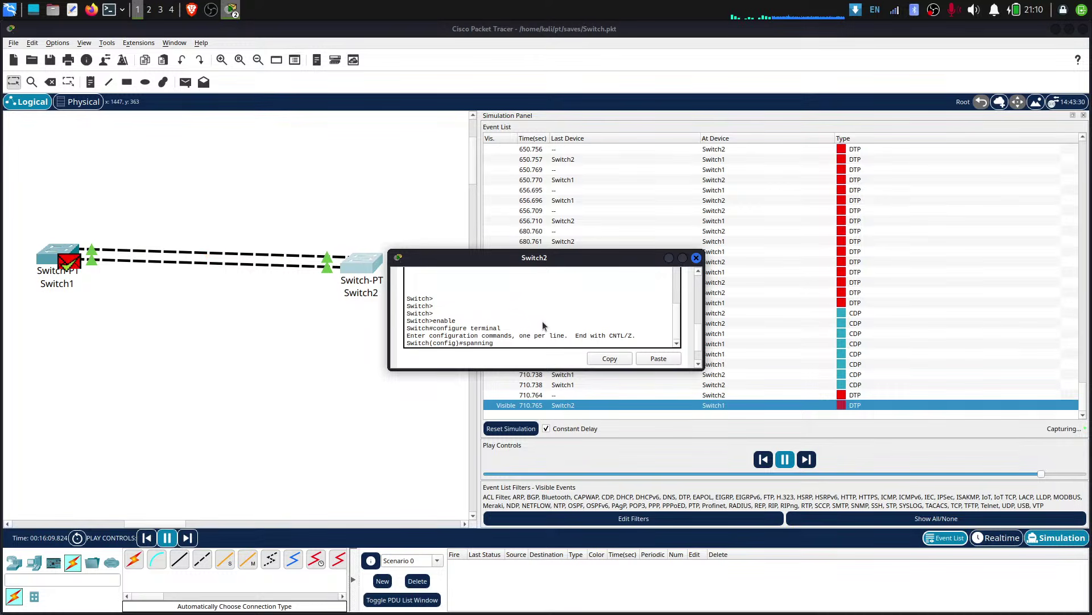
type("-tree ")
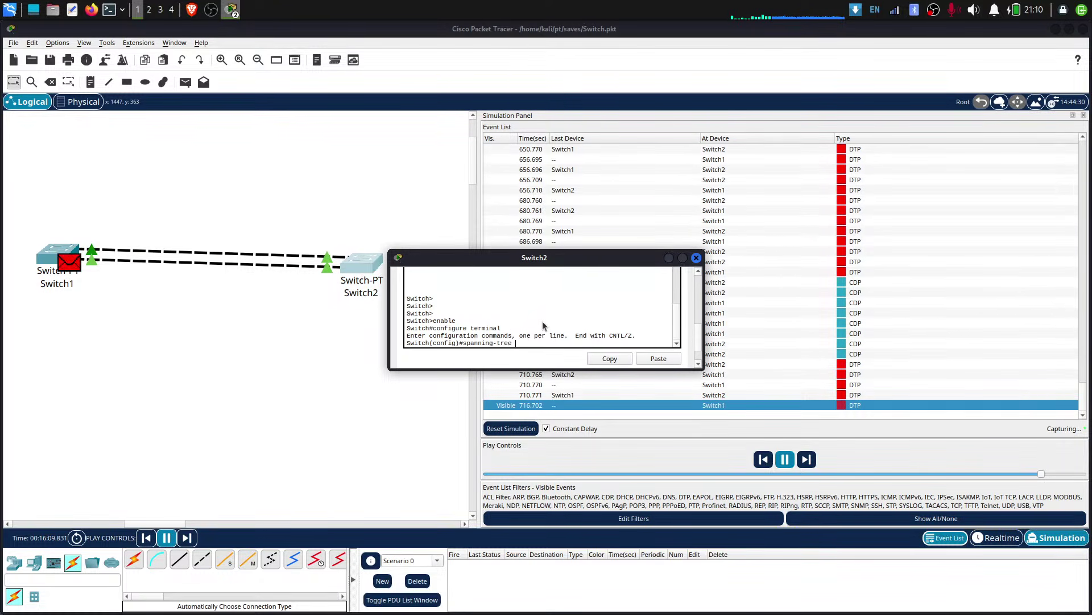
type("vlan 1")
key("Return")
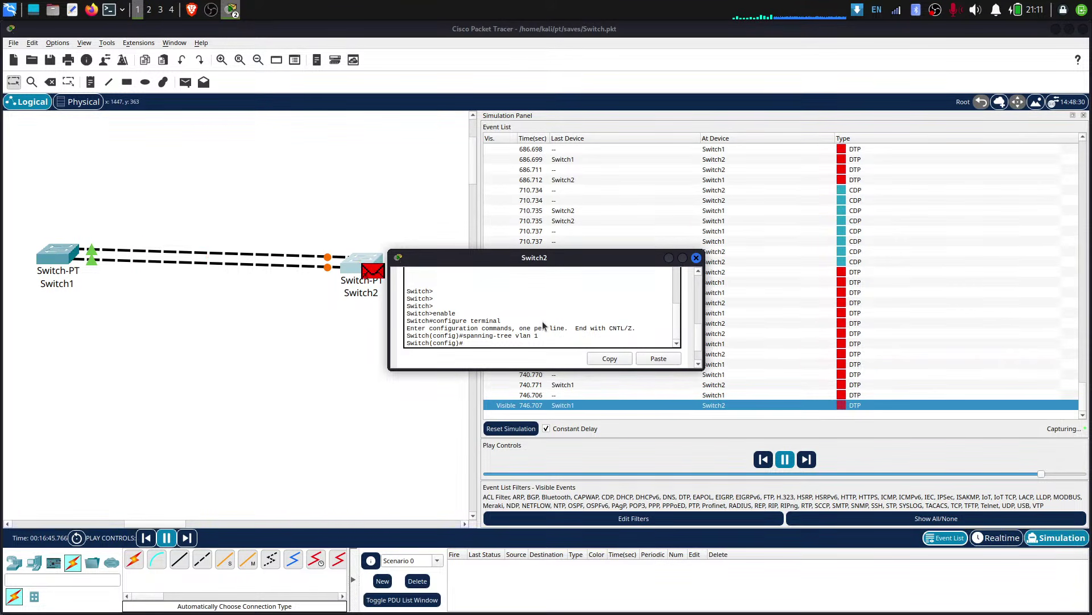
left_click(696, 257)
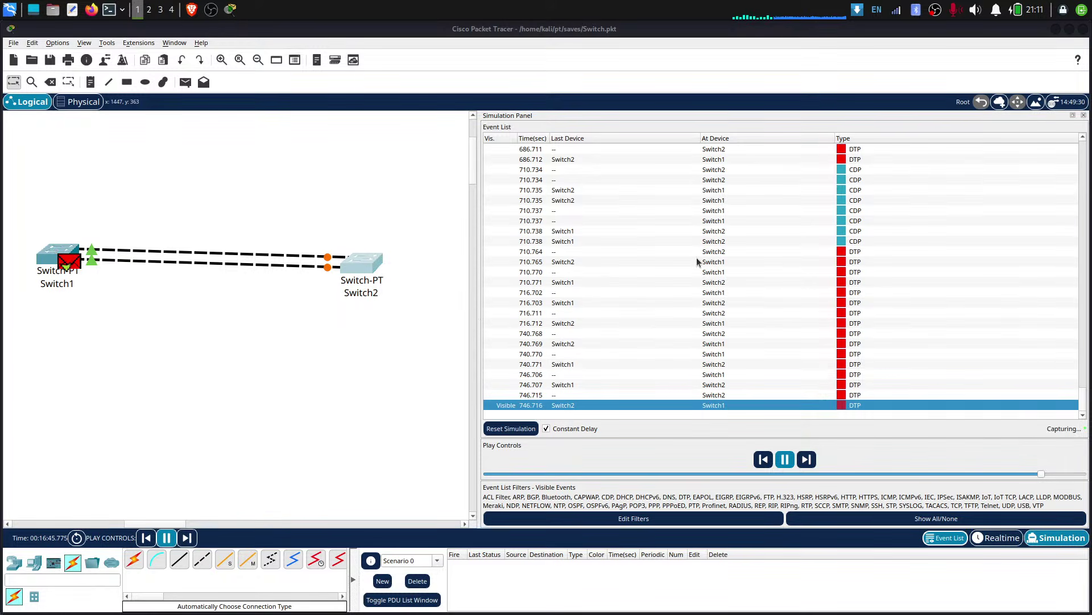
- Open Switch1's command line and enter global configuration mode with configure terminal
left_click(63, 252)
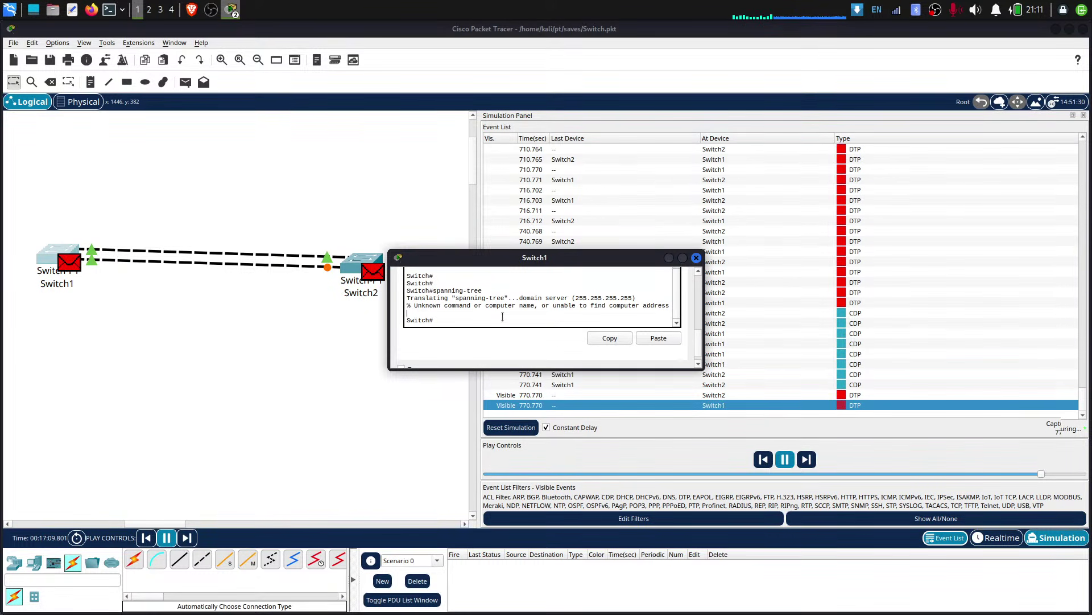
key("Return")
type("conf")
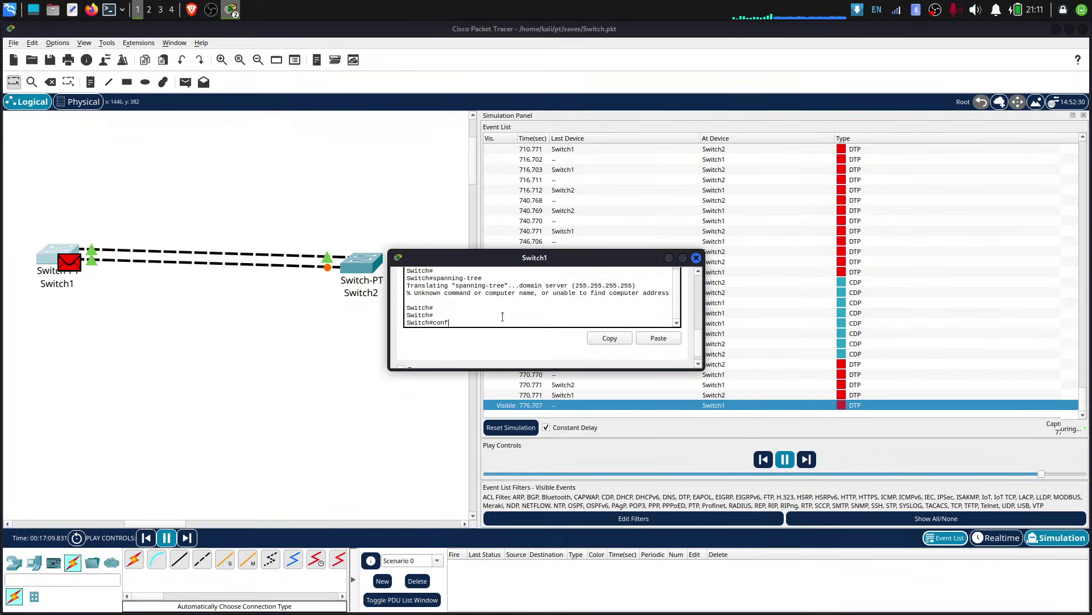
type("igu")
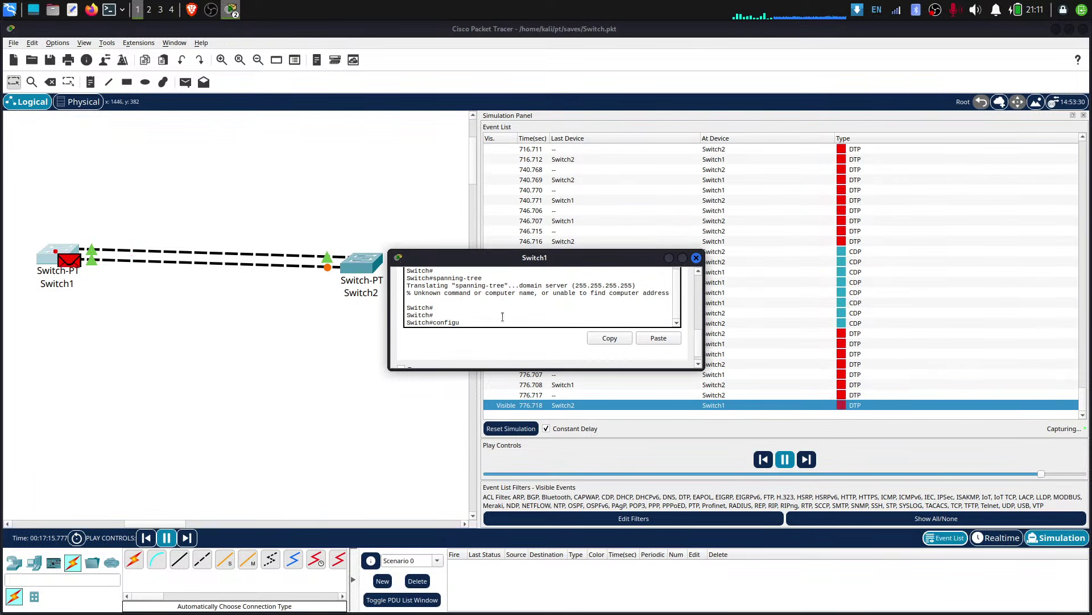
type("re terminal")
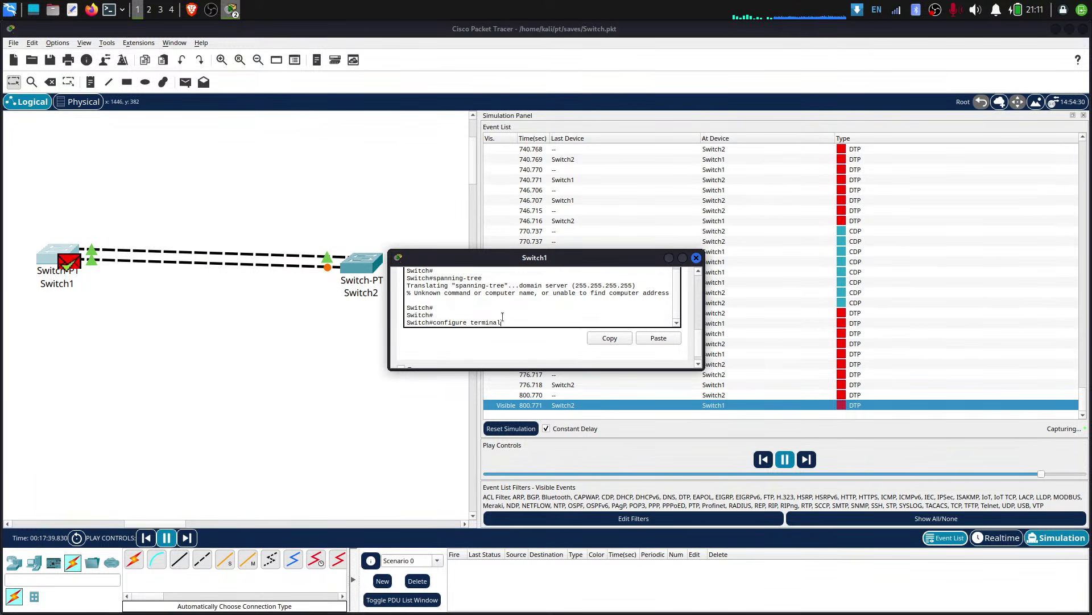
key("Return")
- Re-enable spanning tree on Switch1 with spanning-tree vlan 1 and close its window
type("s")
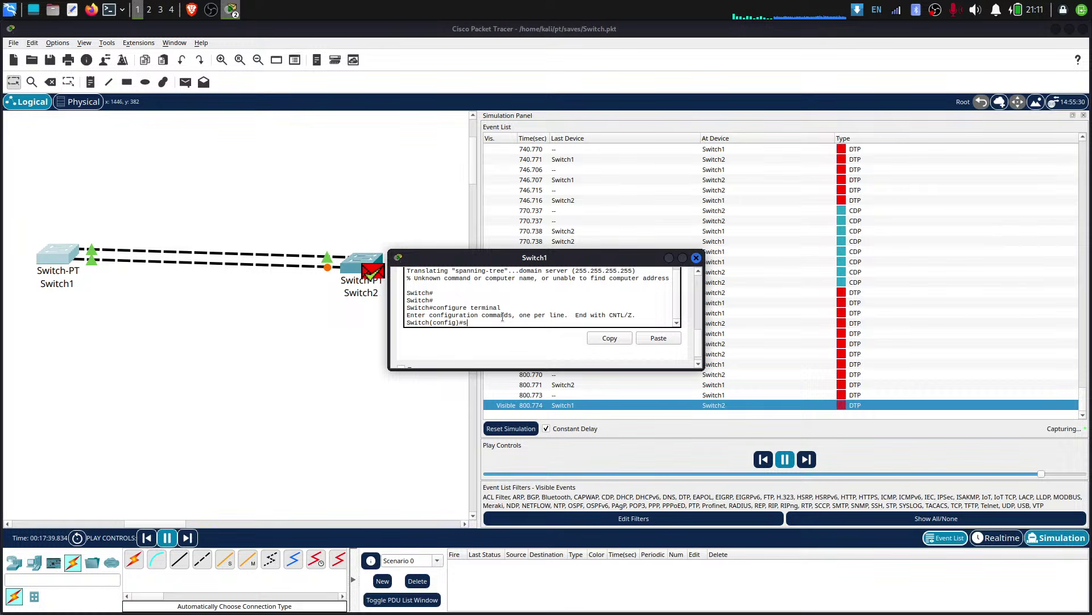
type("panning")
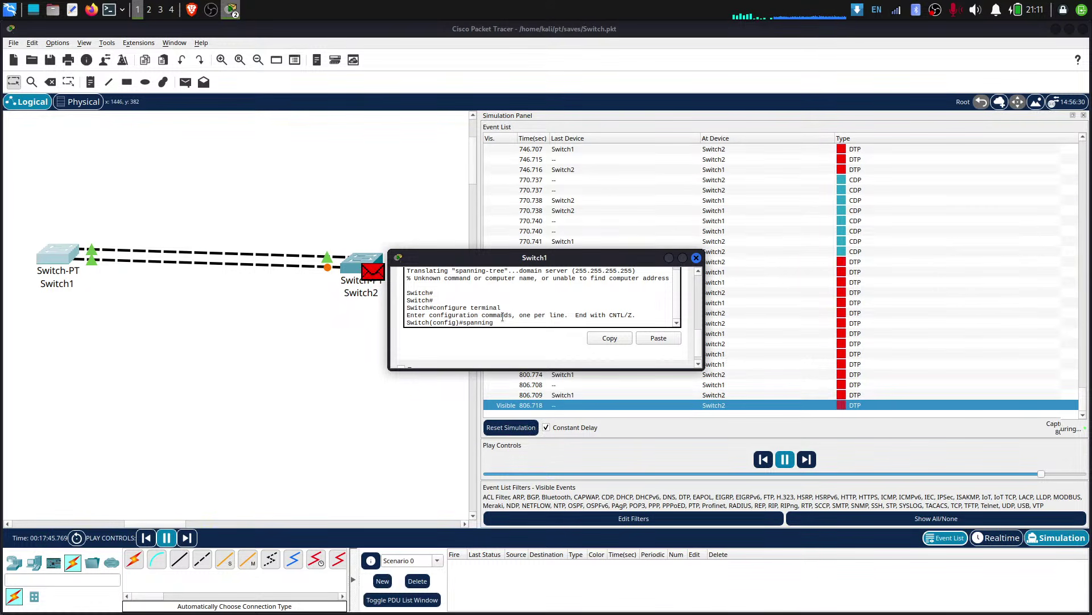
type("-tr")
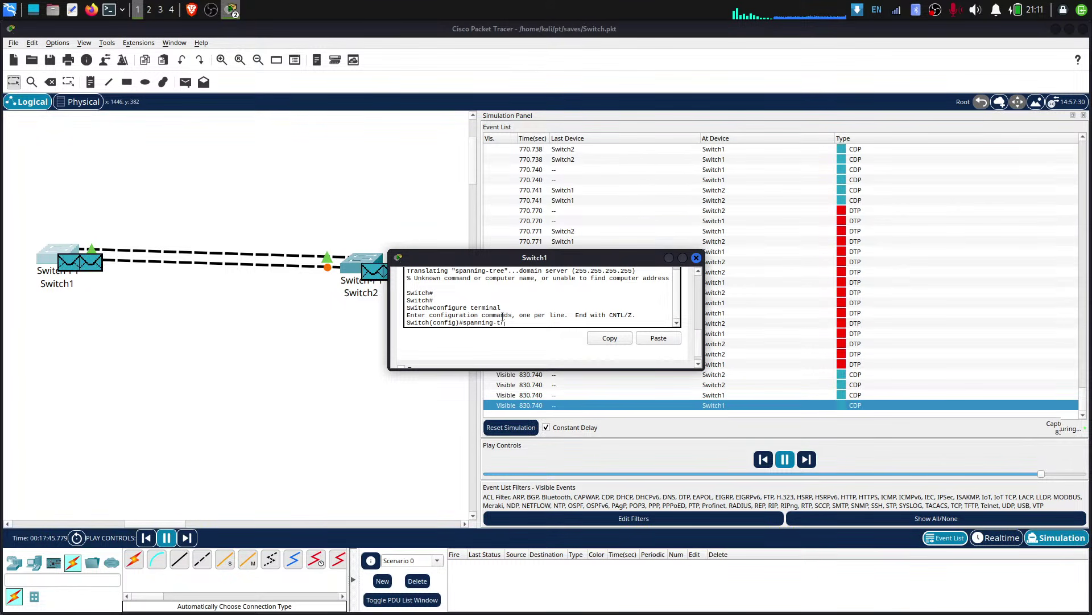
type("ee vlan 1")
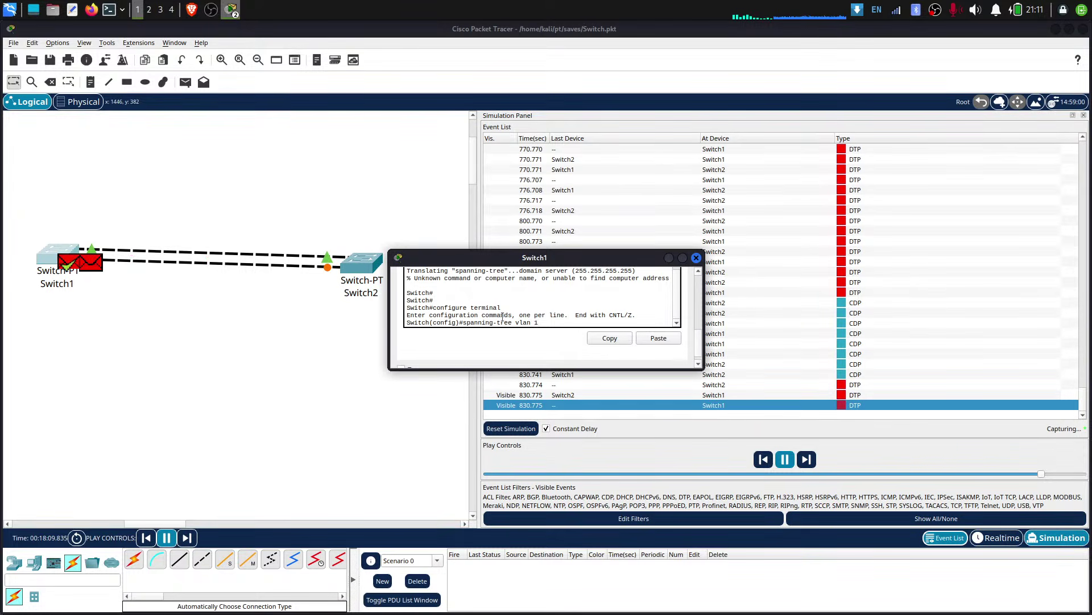
key("Return")
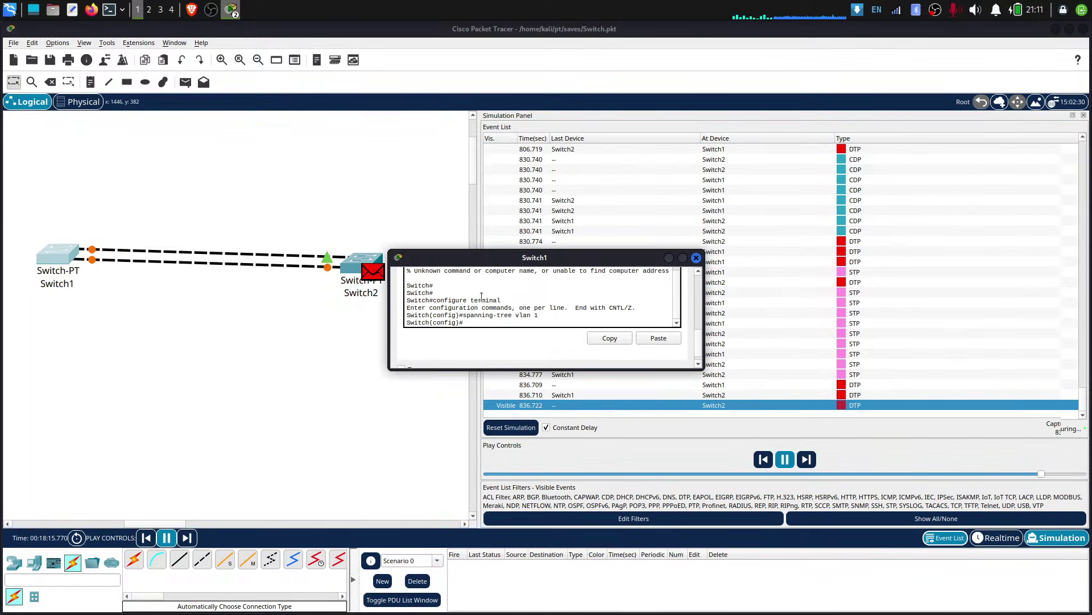
scroll(598, 296, "down", 1)
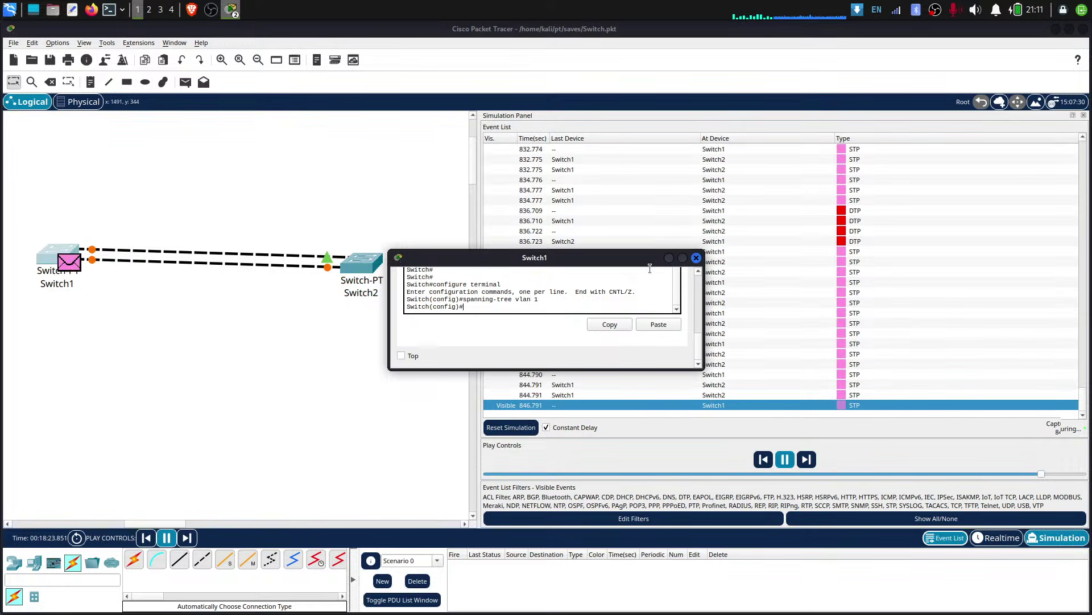
left_click(696, 258)
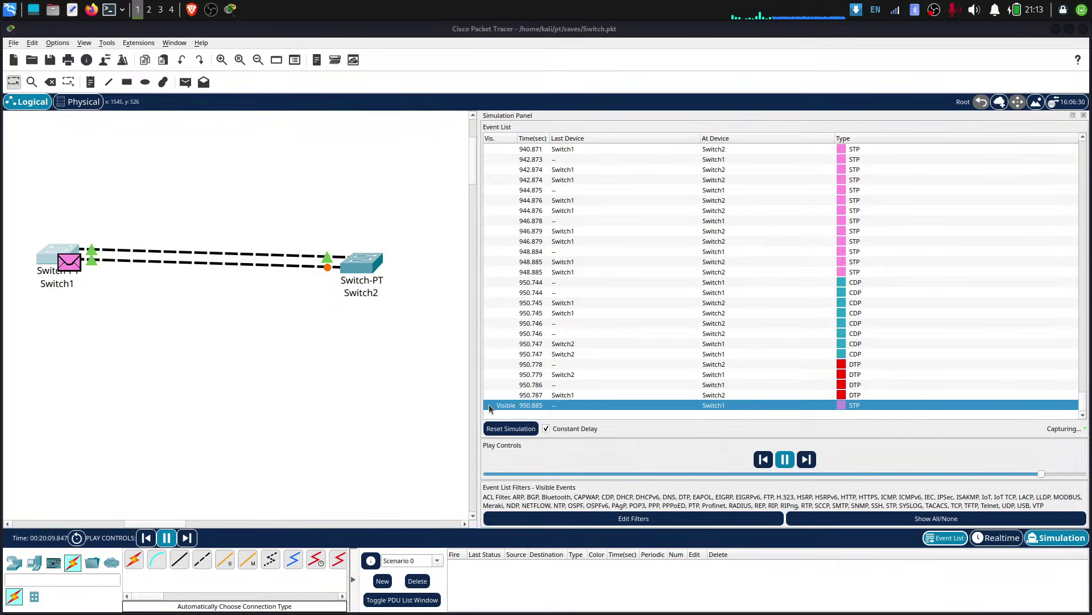
- Reset the simulation to clear its captured events, and switch to the Excalidraw whiteboard in the browser
left_click(502, 427)
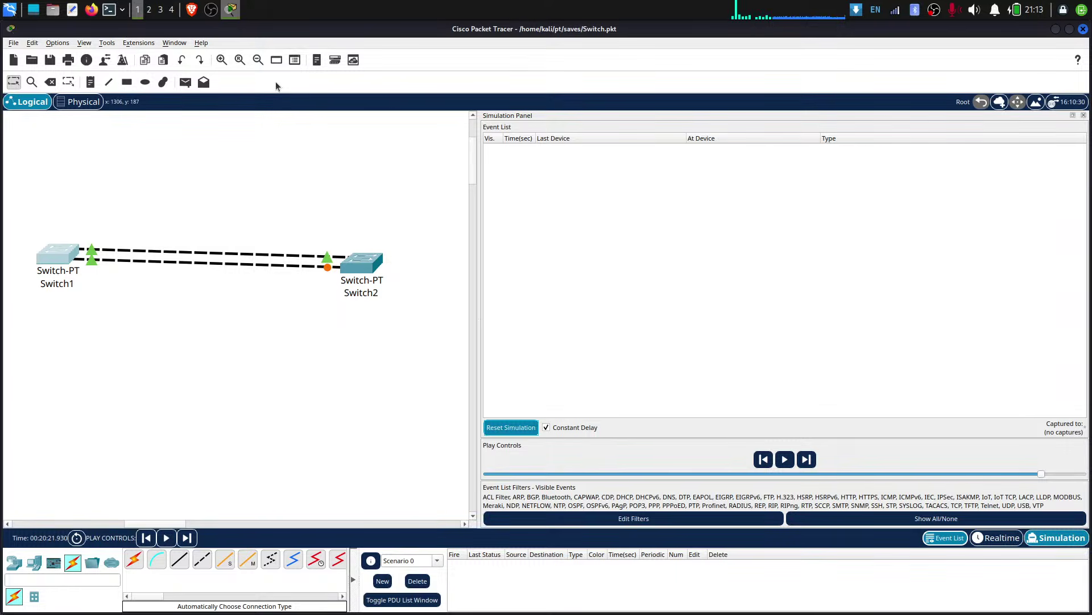
left_click(191, 10)
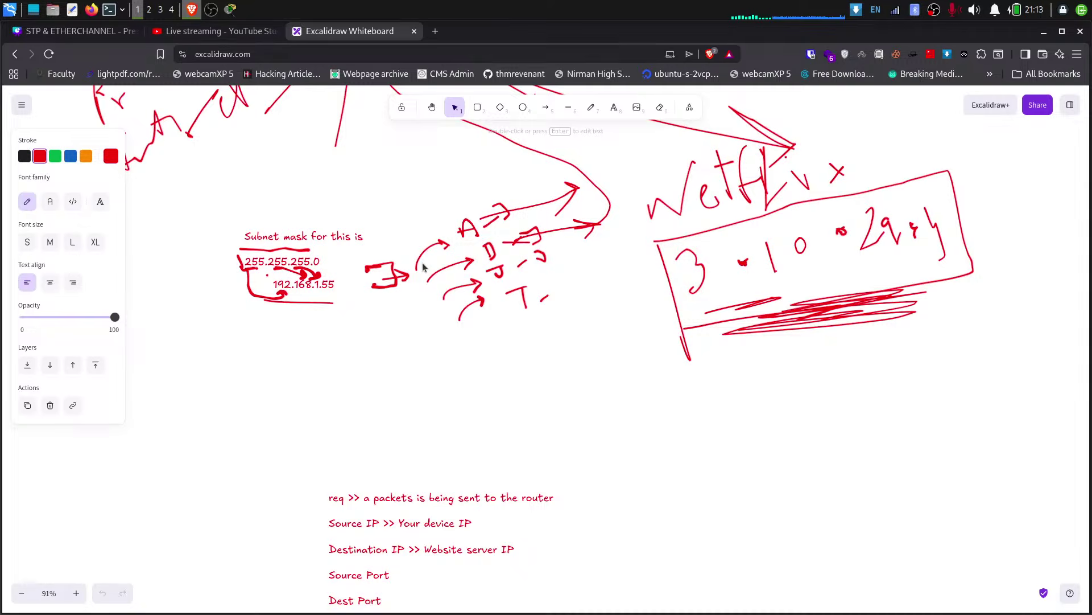
- Switch to the STP & EtherChannel presentation in Canva, show it full screen and advance to the slide on why STP is enabled by default
scroll(423, 267, "up", 7)
left_click(95, 35)
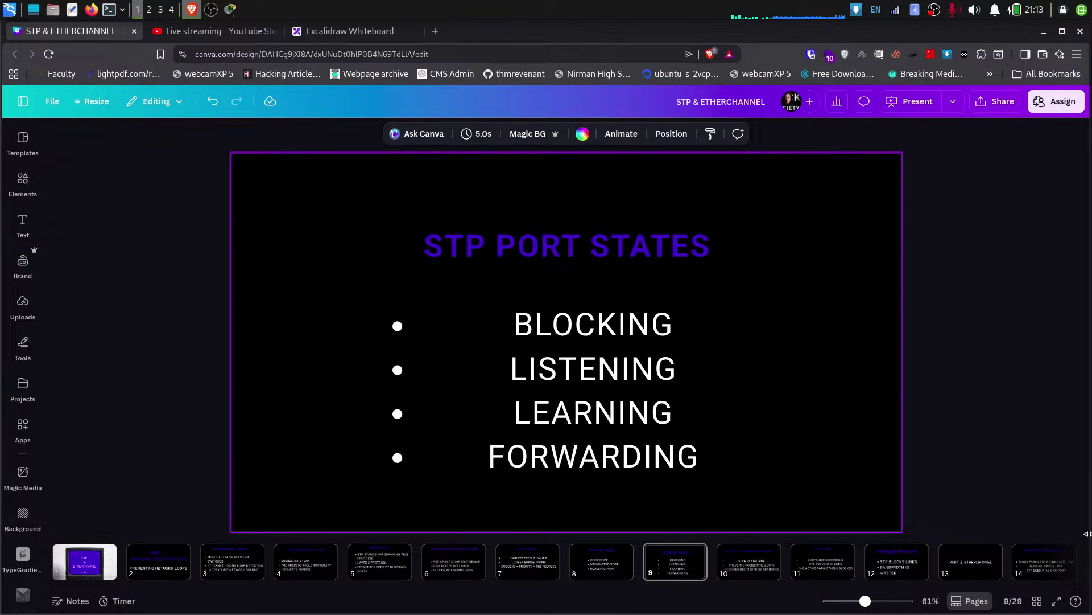
left_click(1056, 601)
left_click(841, 355)
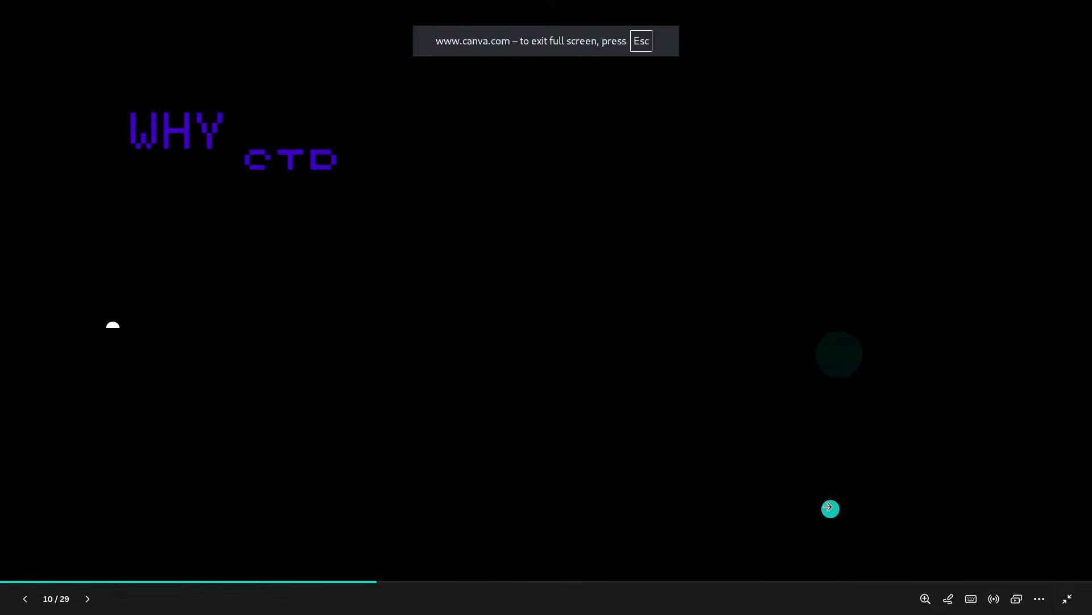
- Annotate the slide with the red pen: two rough circles joined by two parallel lines under the title, and a circle around STP
left_click(947, 603)
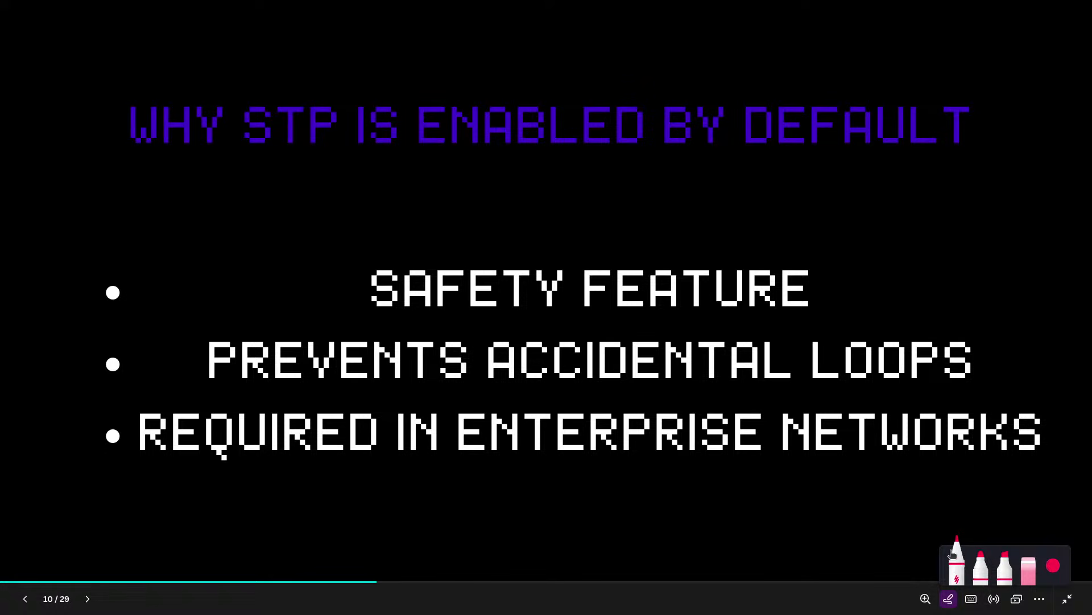
left_click_drag(201, 170, 576, 182)
left_click_drag(308, 237, 667, 217)
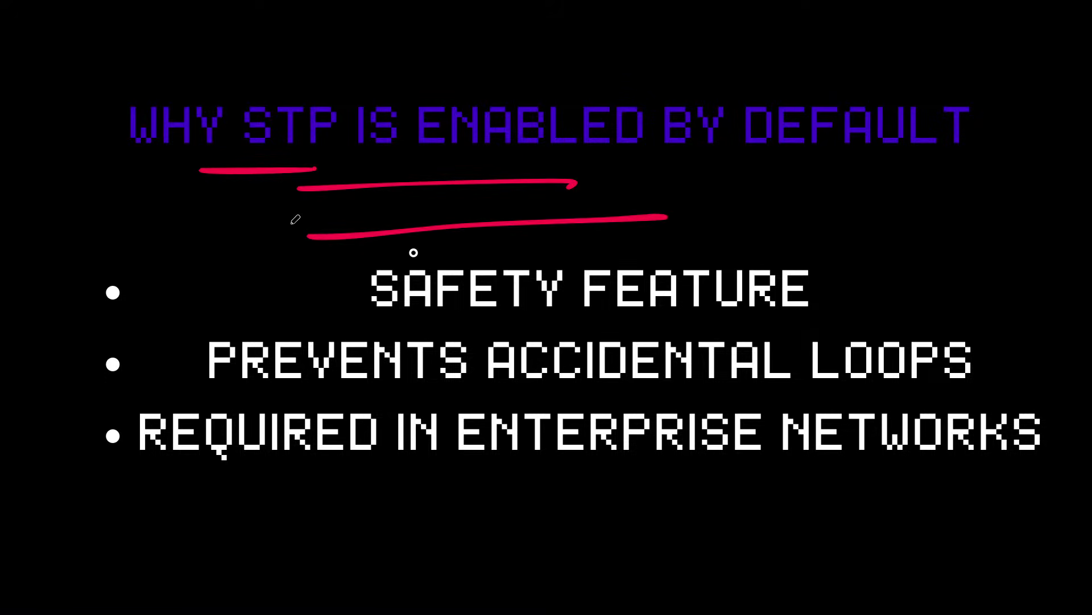
left_click_drag(277, 182, 141, 189)
mouse_move(654, 153)
left_mouse_down()
mouse_move(676, 239)
mouse_move(597, 161)
left_mouse_up()
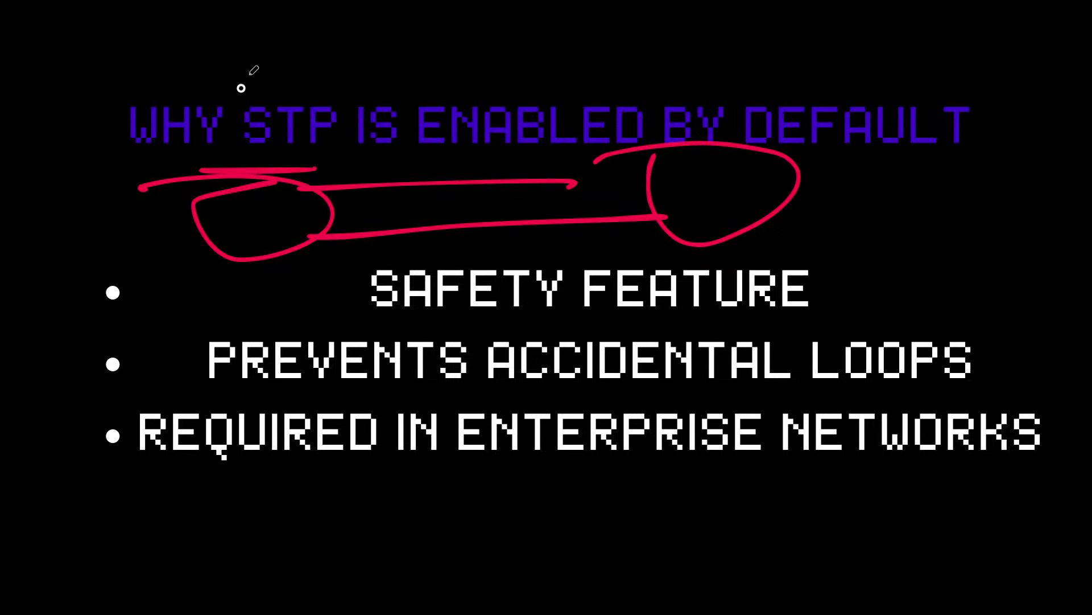
mouse_move(257, 74)
left_mouse_down()
mouse_move(227, 100)
mouse_move(327, 171)
mouse_move(336, 90)
mouse_move(208, 87)
left_mouse_up()
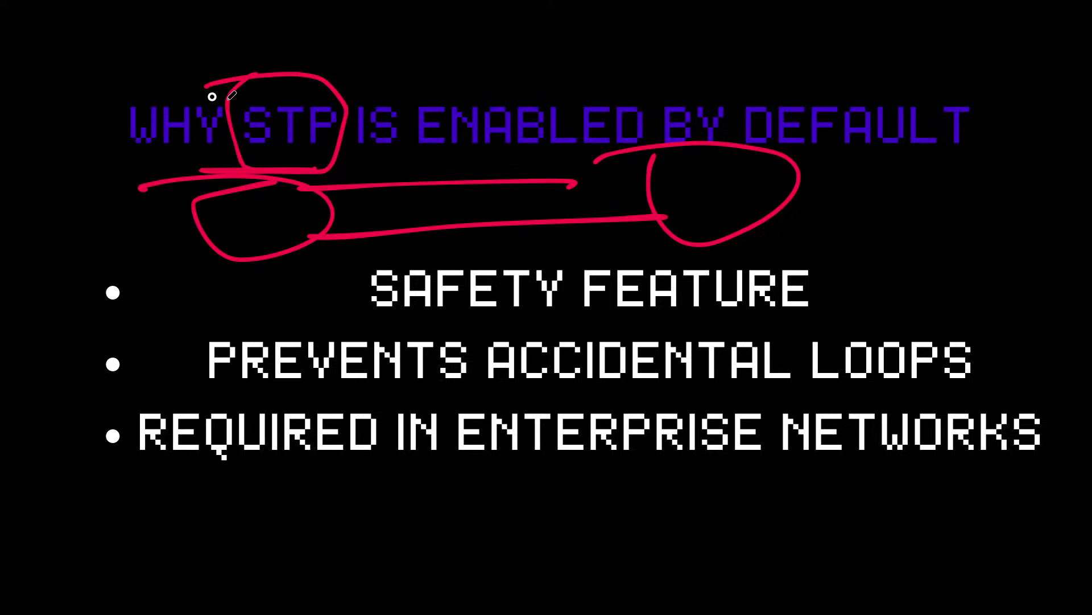
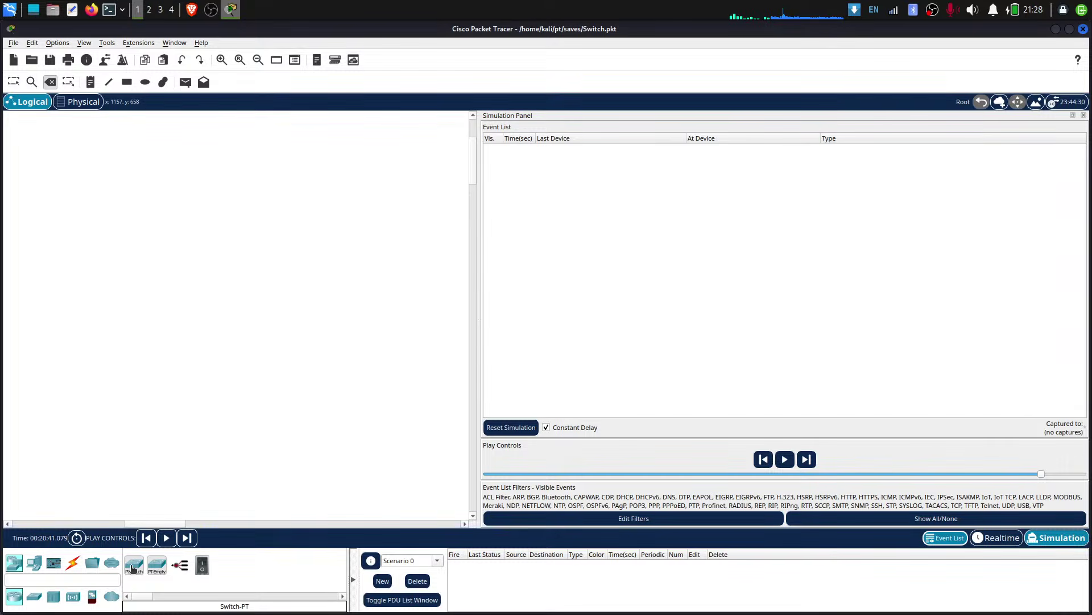
- Place two generic Switch-PT devices in an empty area of the Packet Tracer workspace, spaced apart from each other
left_click(133, 566)
left_click(70, 225)
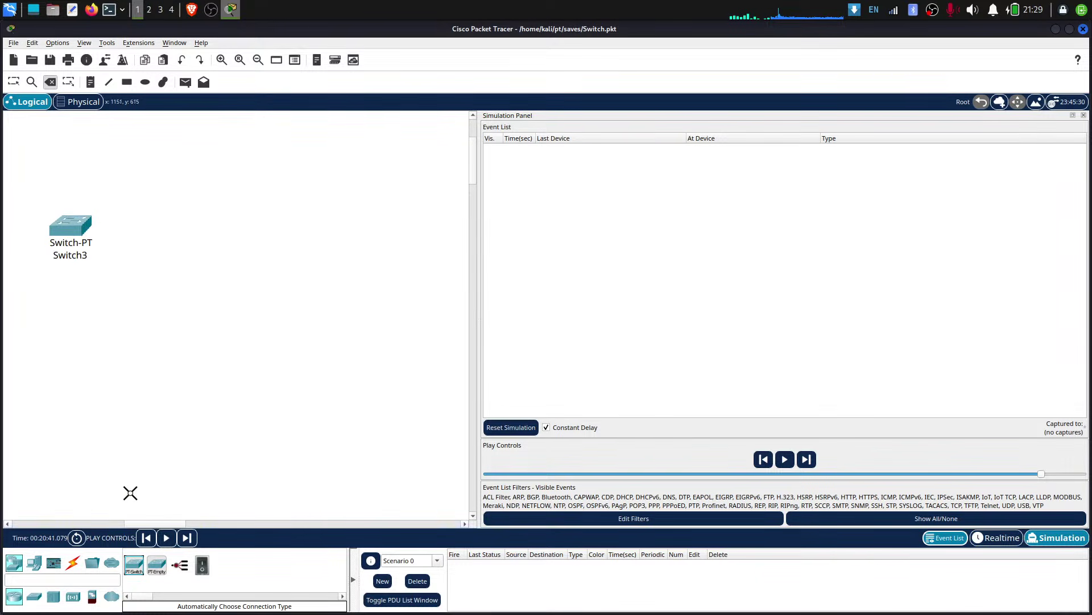
left_click(135, 566)
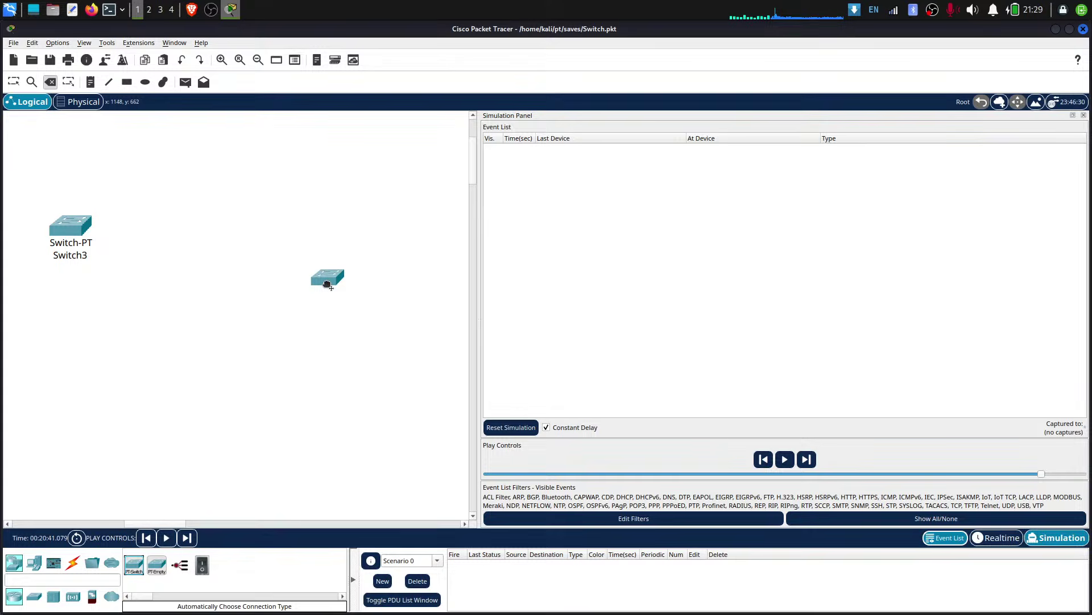
left_click(322, 259)
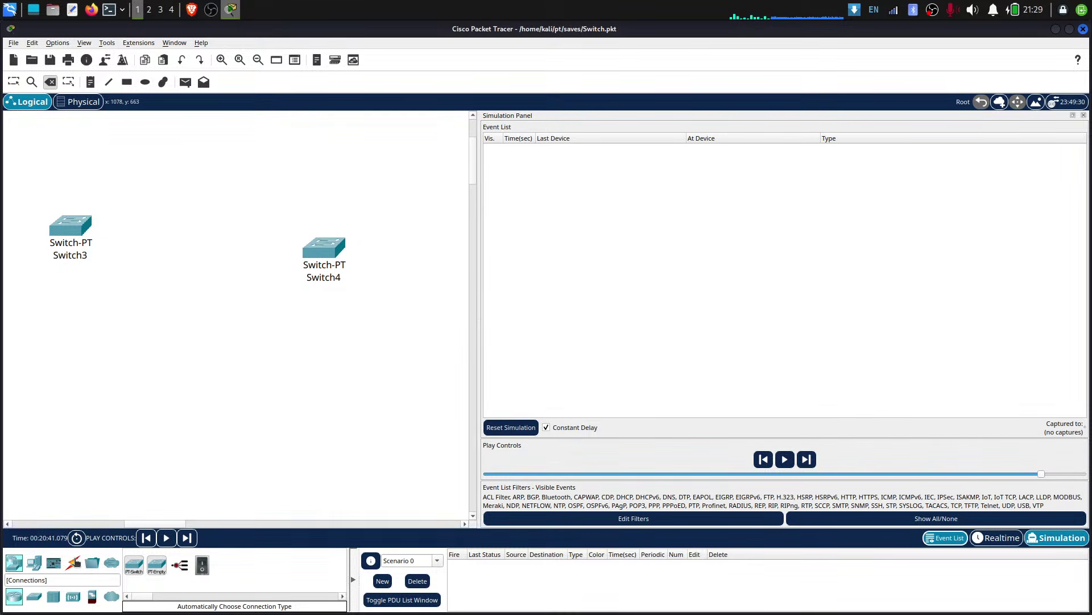
- Connect Switch3 to Switch4 with an automatically chosen cable
left_click(73, 562)
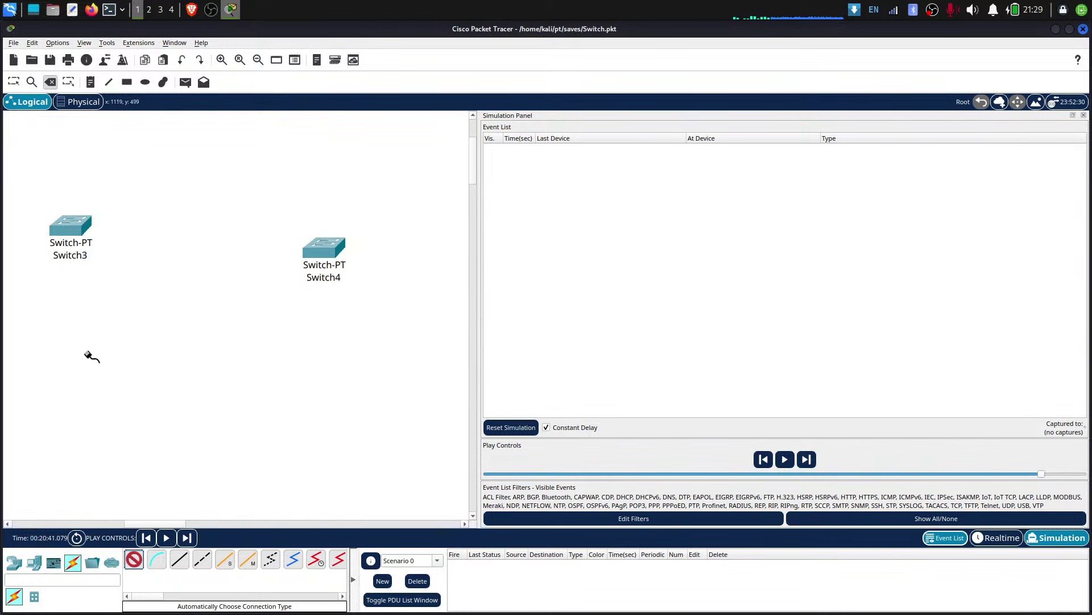
left_click(78, 237)
left_click(298, 252)
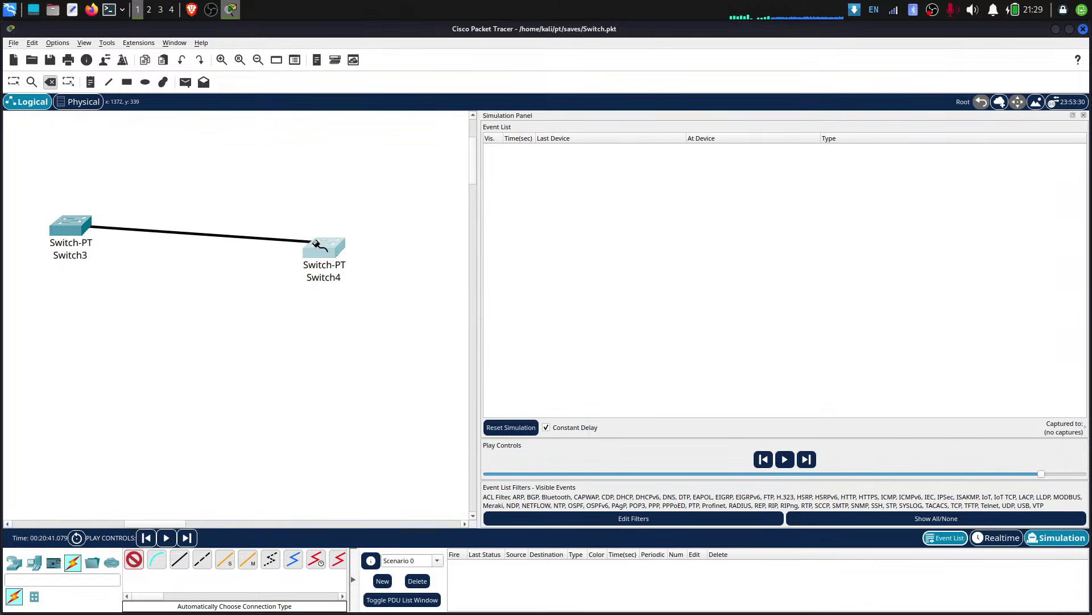
left_click(135, 560)
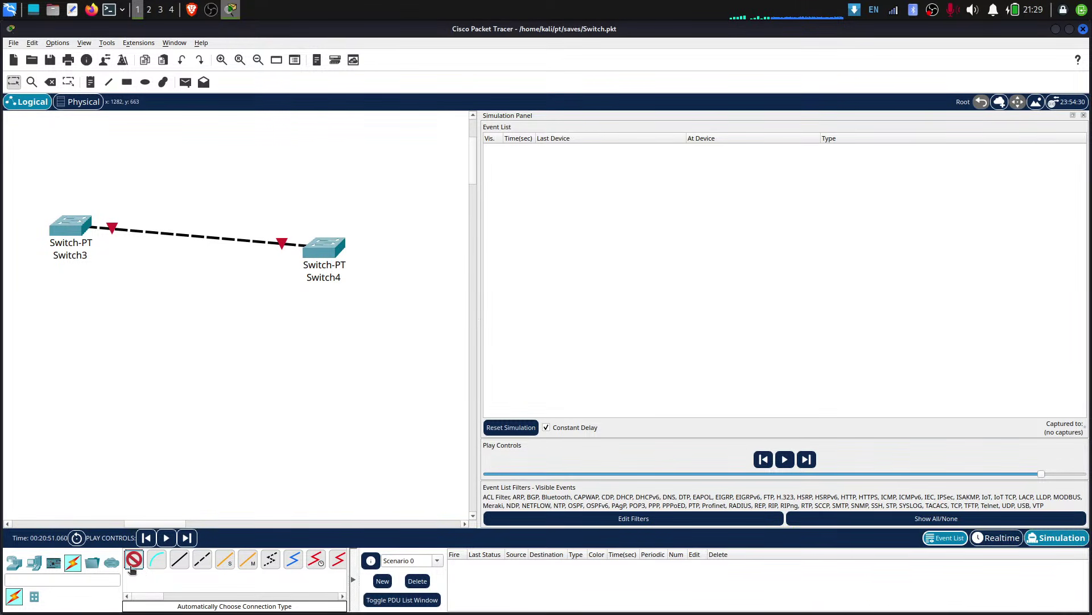
left_click(78, 237)
left_click(136, 559)
- Move Switch4 directly below Switch3 and shift Switch3 upward so the cable runs vertically
left_click_drag(326, 252, 64, 447)
left_click_drag(79, 222, 73, 165)
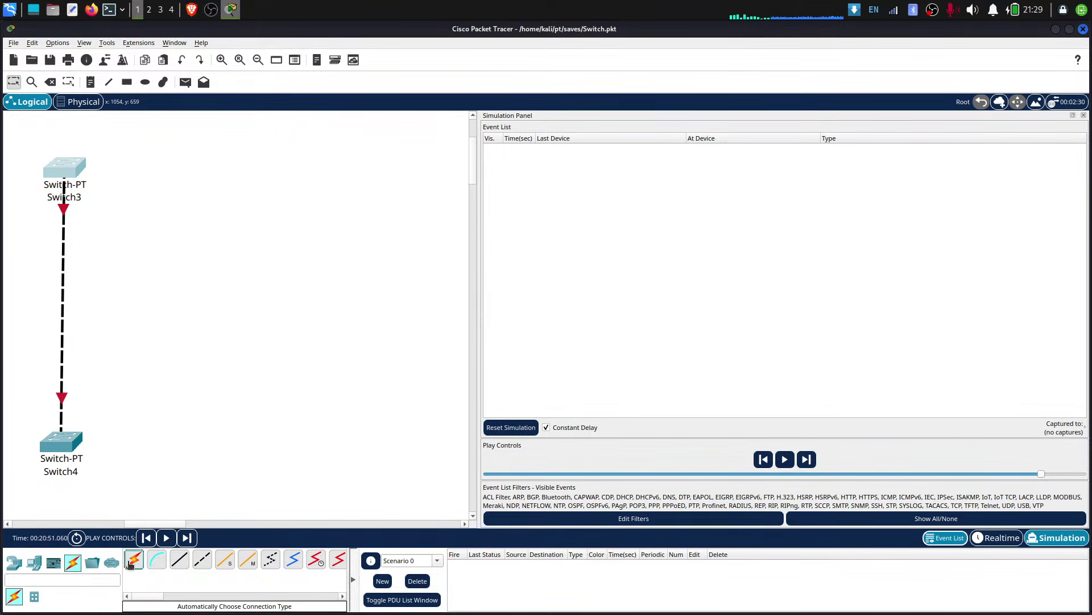
left_click(131, 563)
left_click(77, 169)
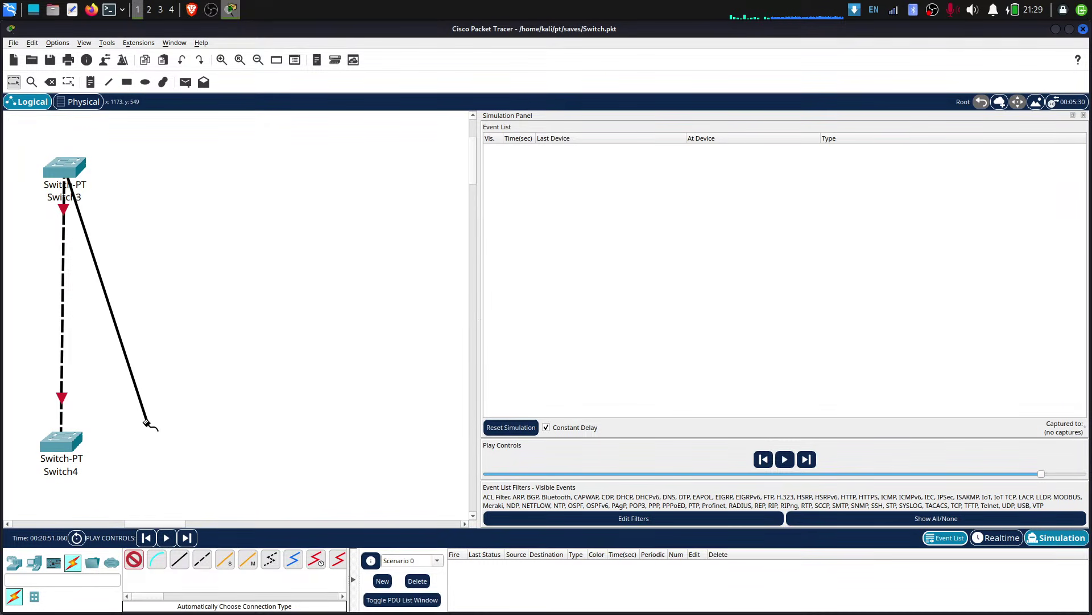
left_click(135, 560)
- Move Switch4 diagonally down and away from Switch3, and add a second automatically chosen cable between the two switches
left_click_drag(74, 448, 421, 375)
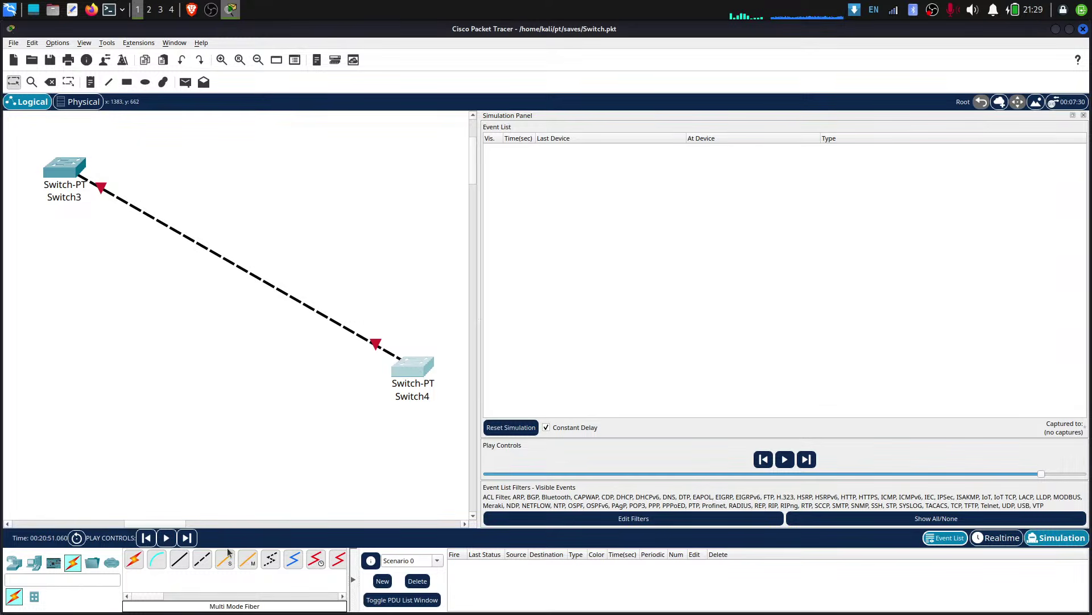
left_click(135, 560)
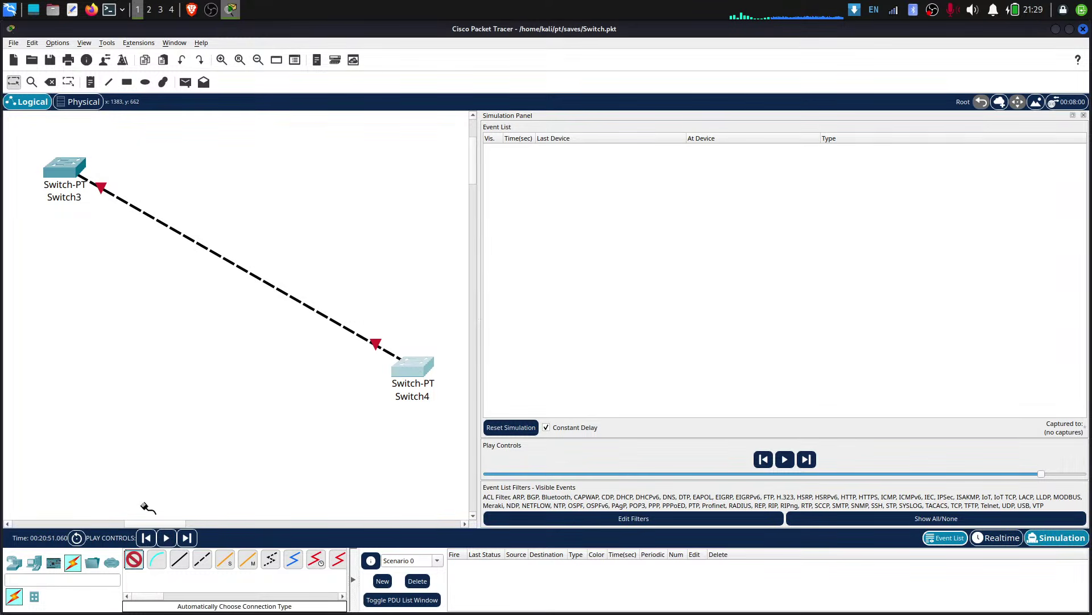
left_click(54, 179)
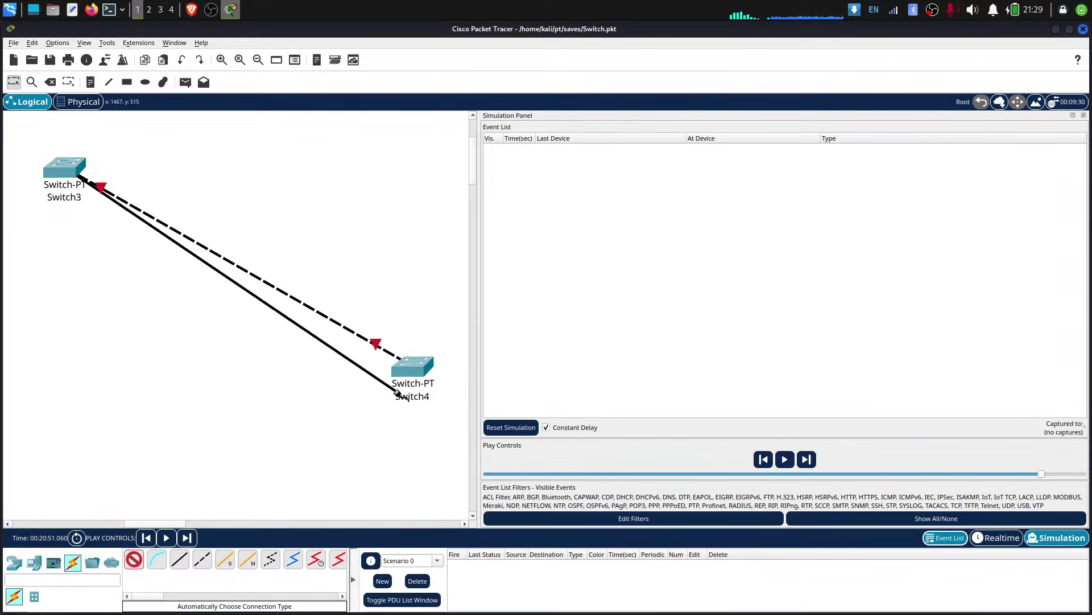
left_click(405, 371)
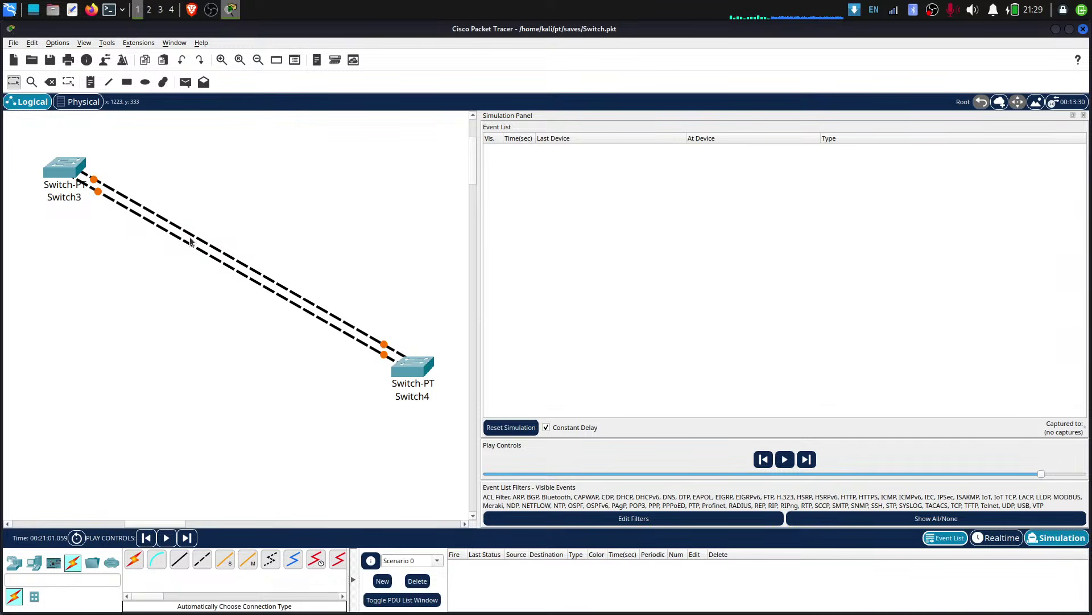
- Search the device library for eth and clear the search
mouse_move(191, 242)
left_click(93, 576)
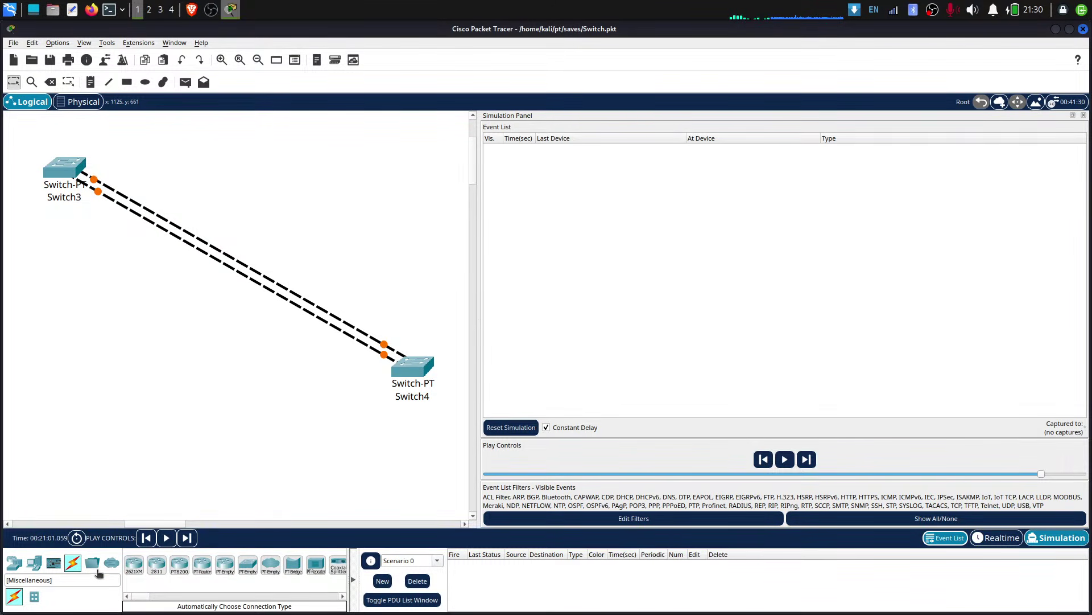
type("eth")
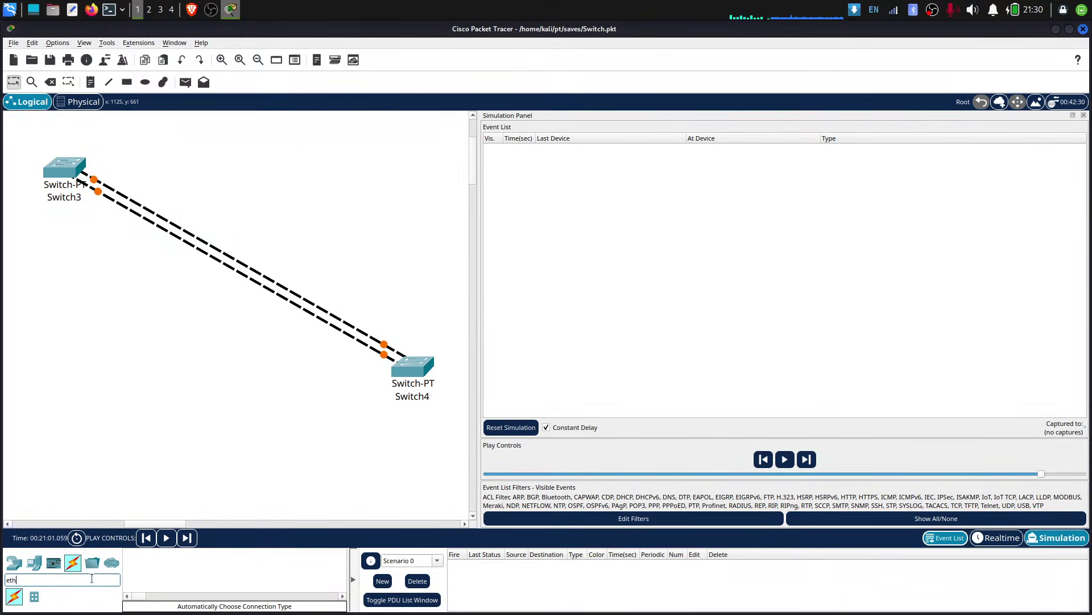
key("BackSpace")
key("BackSpace")
key("BackSpace")
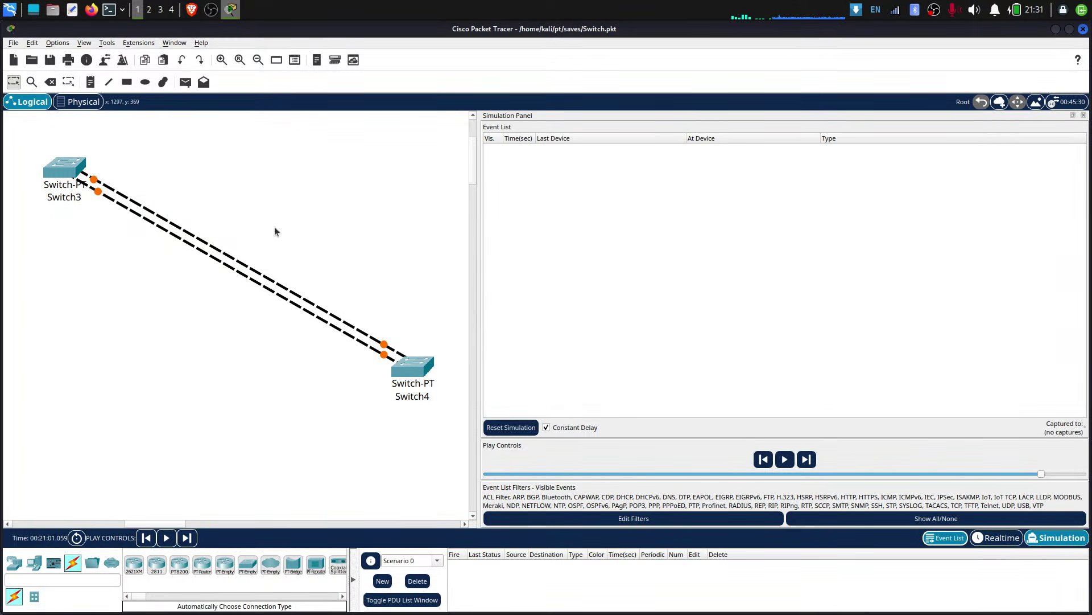
left_click_drag(280, 188, 335, 157)
mouse_move(351, 209)
left_mouse_down()
mouse_move(223, 291)
mouse_move(365, 221)
mouse_move(216, 337)
mouse_move(354, 333)
mouse_move(435, 312)
mouse_move(353, 512)
mouse_move(344, 206)
mouse_move(340, 214)
left_mouse_up()
- Open Switch3's command line and enter privileged mode with enable
left_click(79, 165)
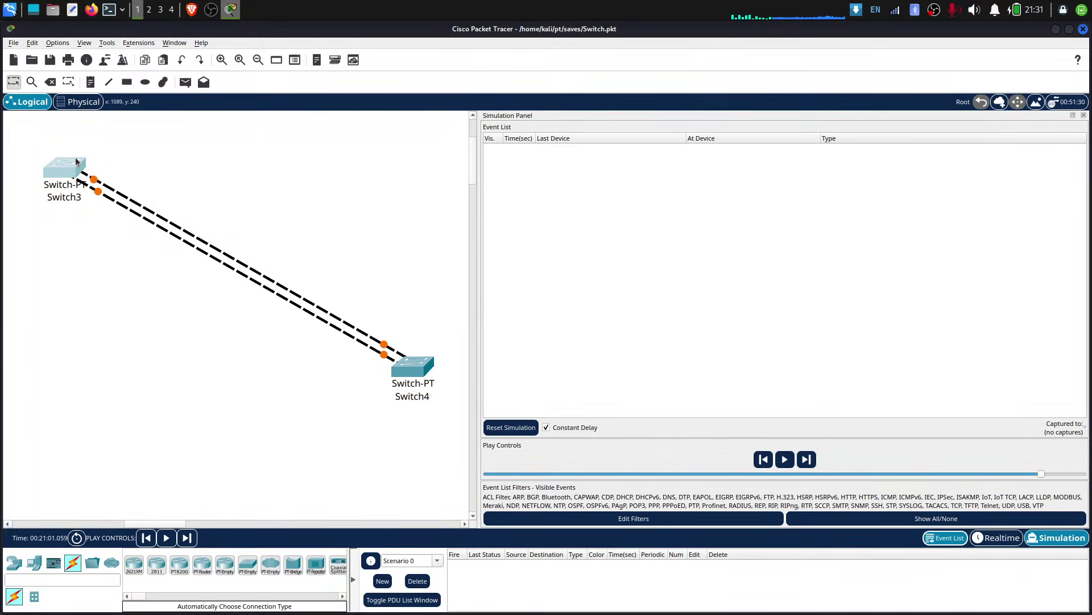
left_click(479, 281)
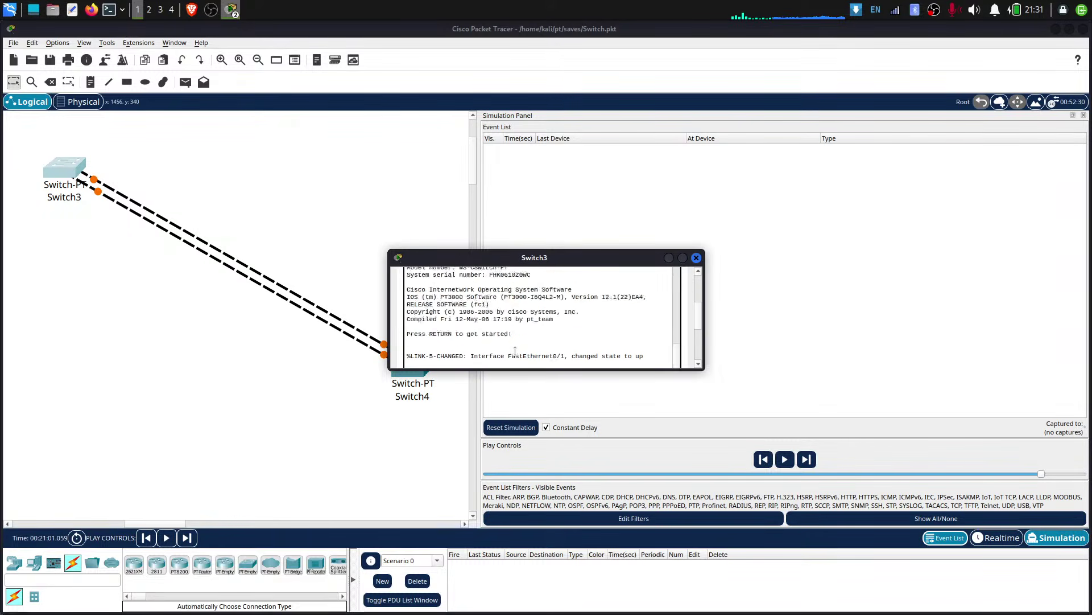
key("Return")
key("Return")
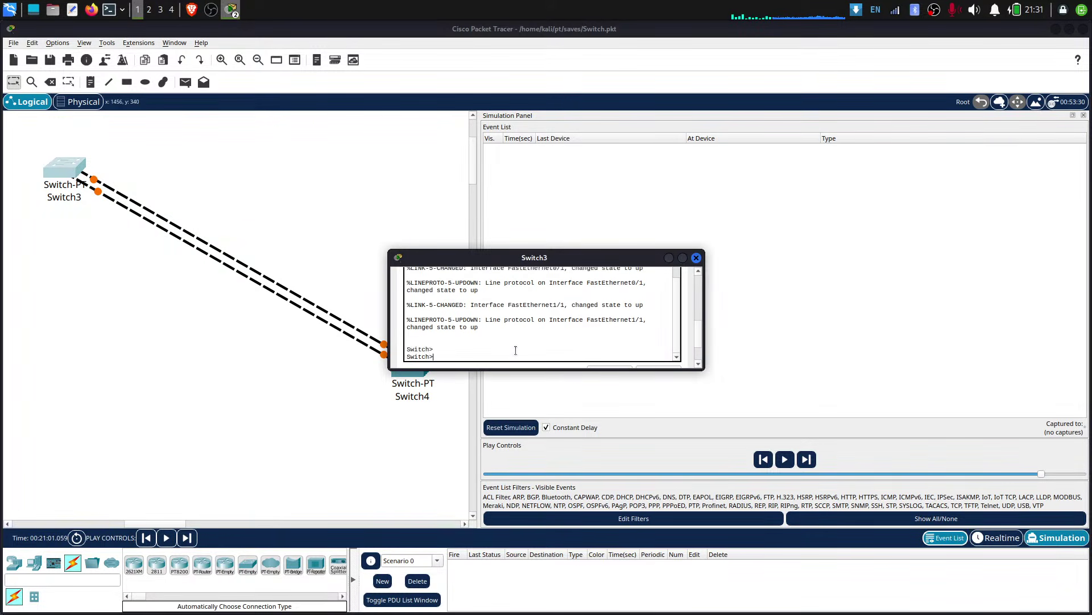
type("enable")
key("Return")
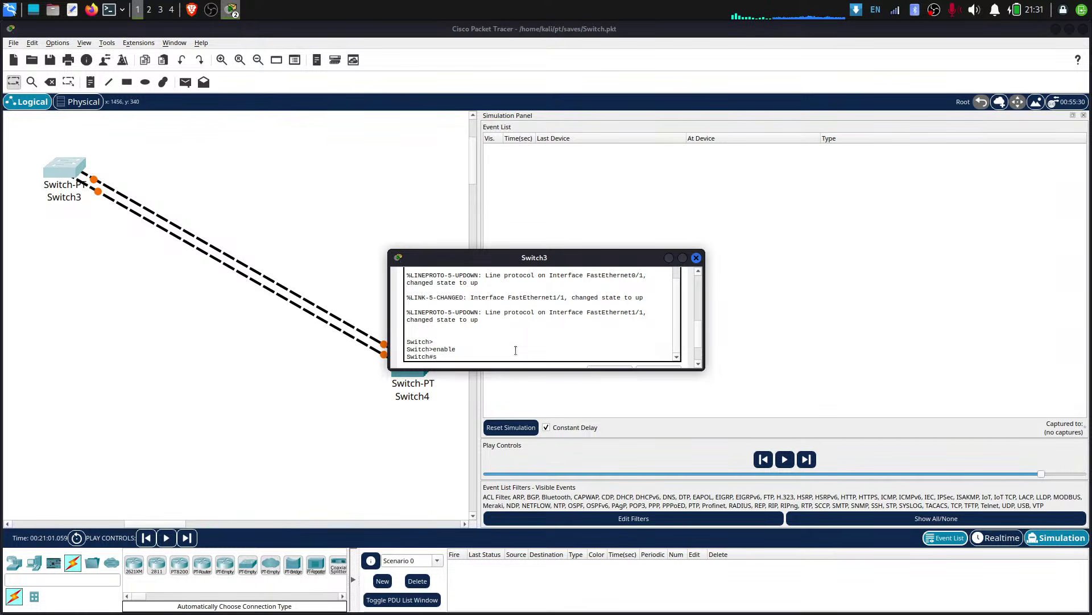
- Run show interfaces status on Switch3 and widen its window to read the port listing on single lines
type("show interfaces status")
key("Return")
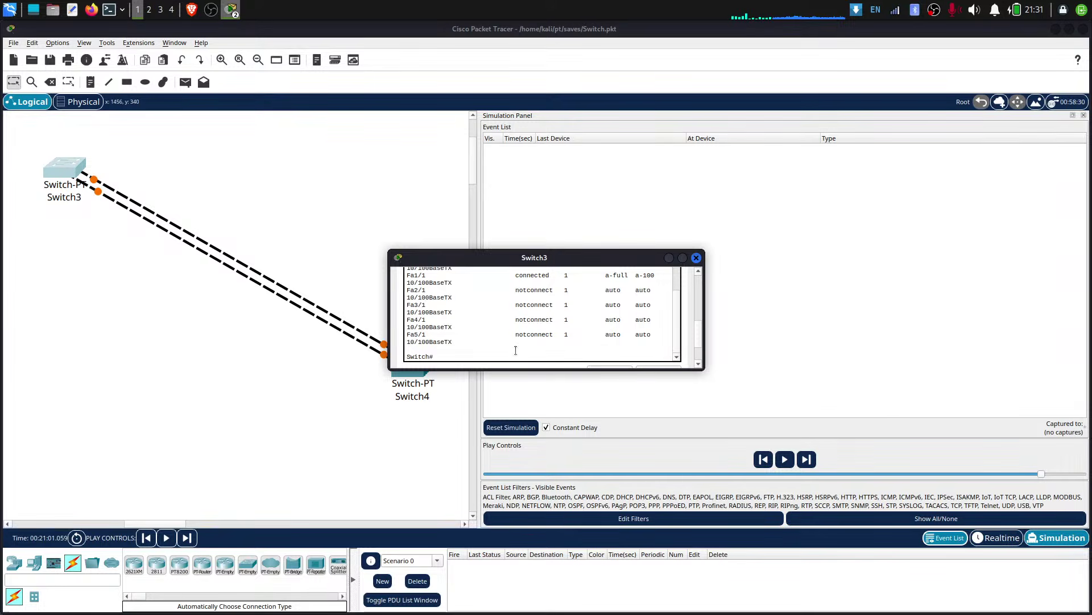
scroll(517, 339, "up", 2)
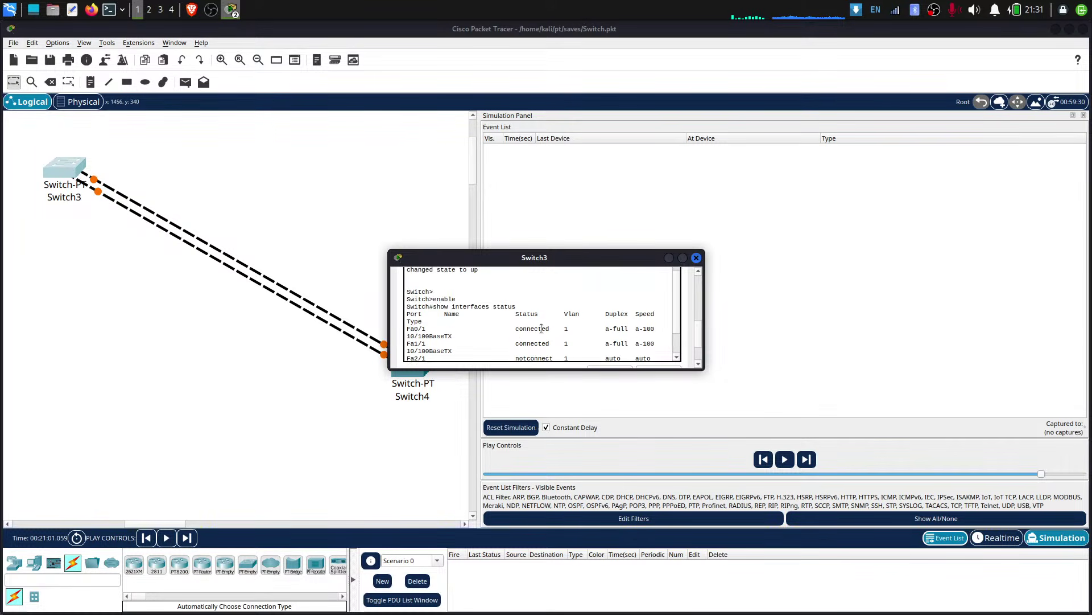
left_click(533, 336)
scroll(434, 344, "down", 2)
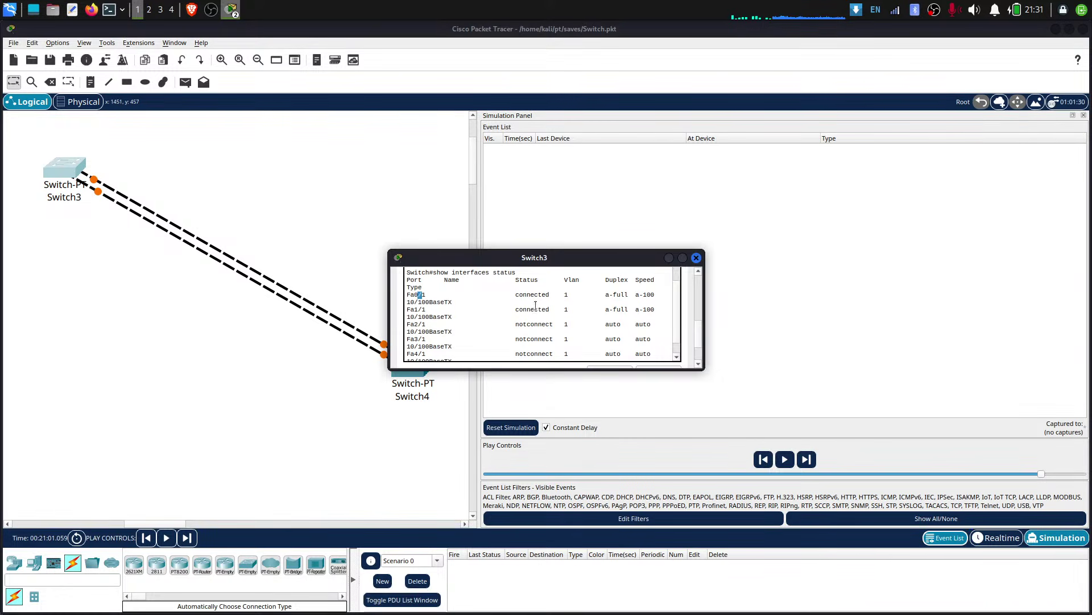
left_click_drag(535, 308, 661, 311)
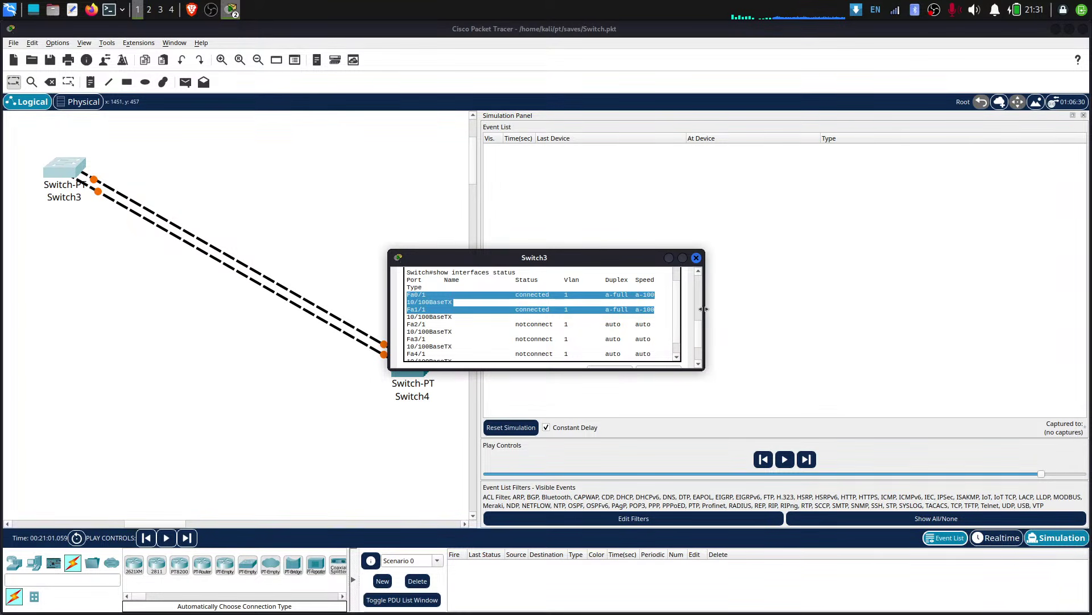
left_click_drag(706, 312, 951, 313)
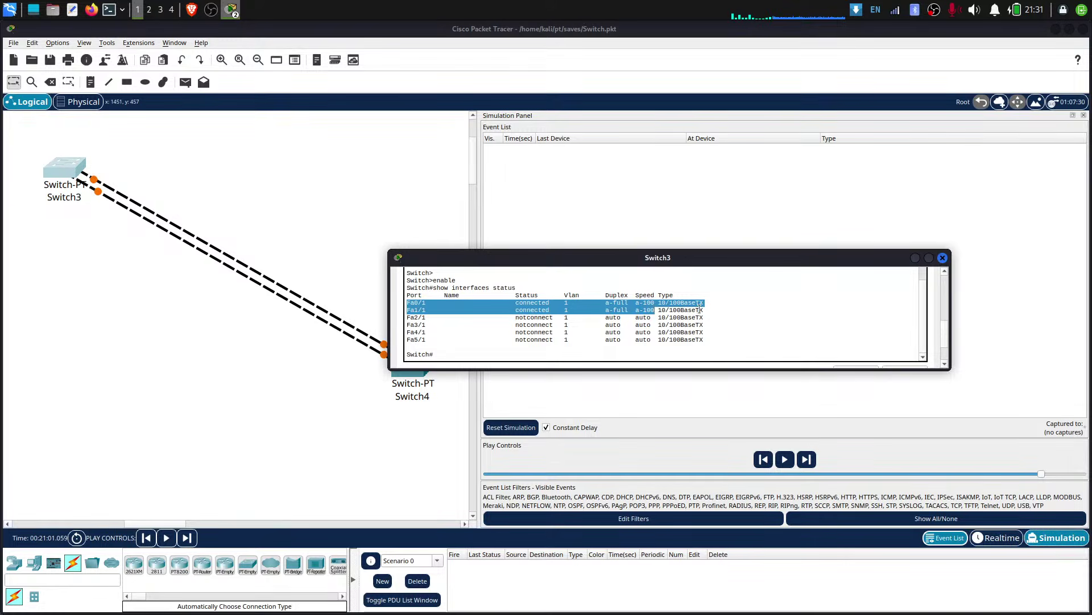
- Highlight the Fa0/1 and Fa1/1 rows in the interface status listing to compare their duplex, speed and type
left_click_drag(706, 312, 405, 300)
double_click(609, 295)
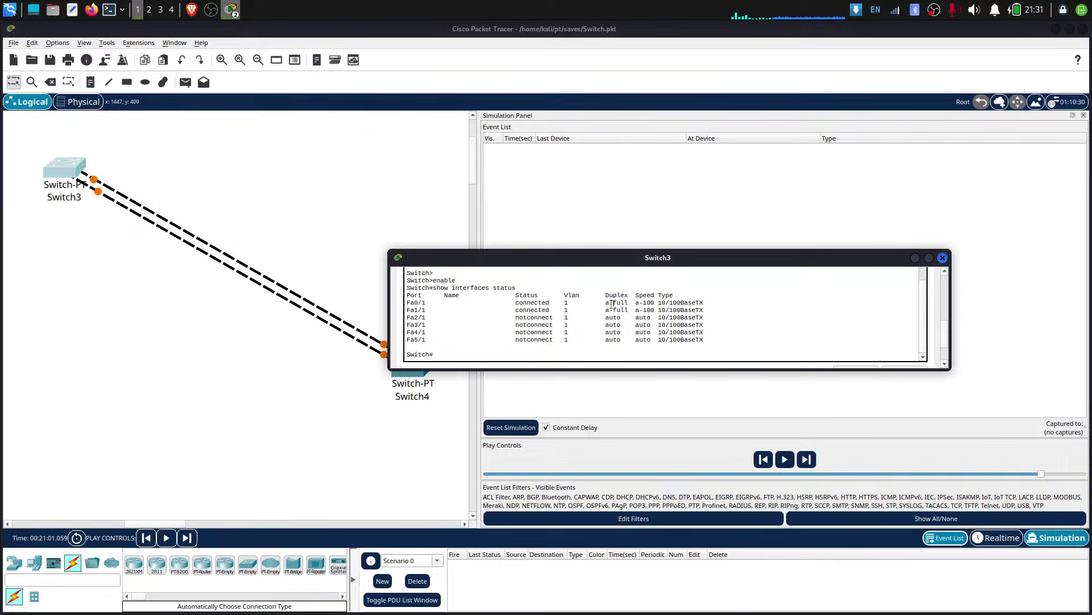
double_click(620, 303)
left_click(664, 299)
left_click_drag(709, 311, 684, 296)
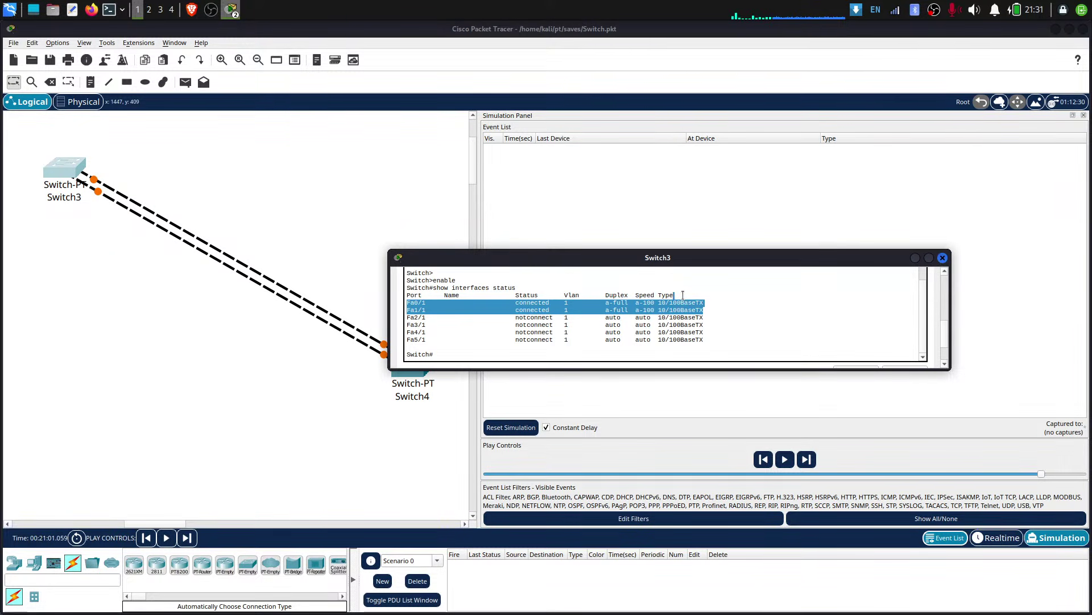
left_click(695, 318)
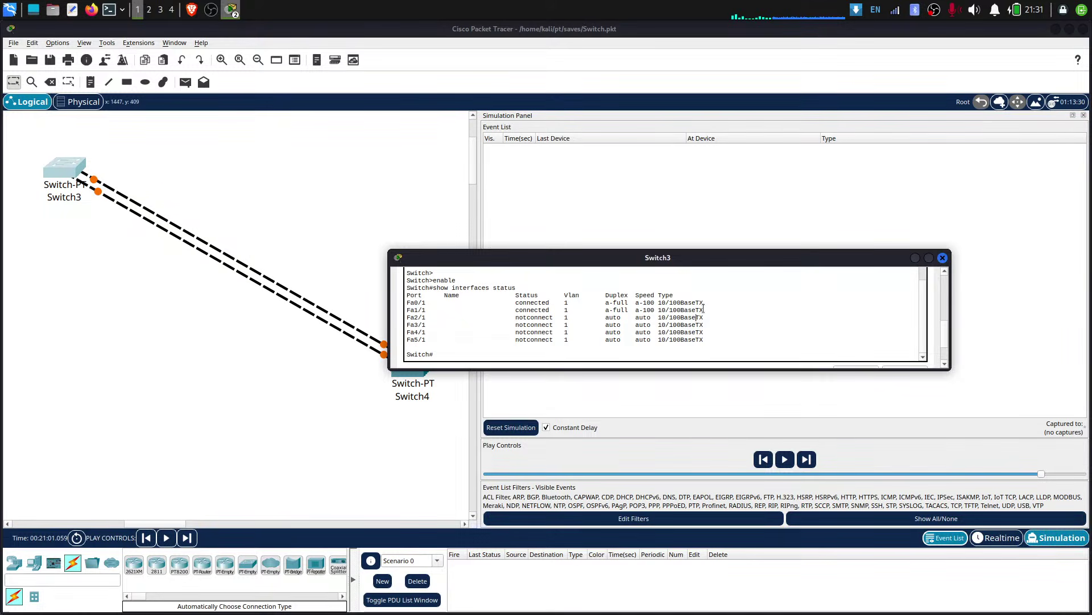
left_click_drag(706, 312, 701, 291)
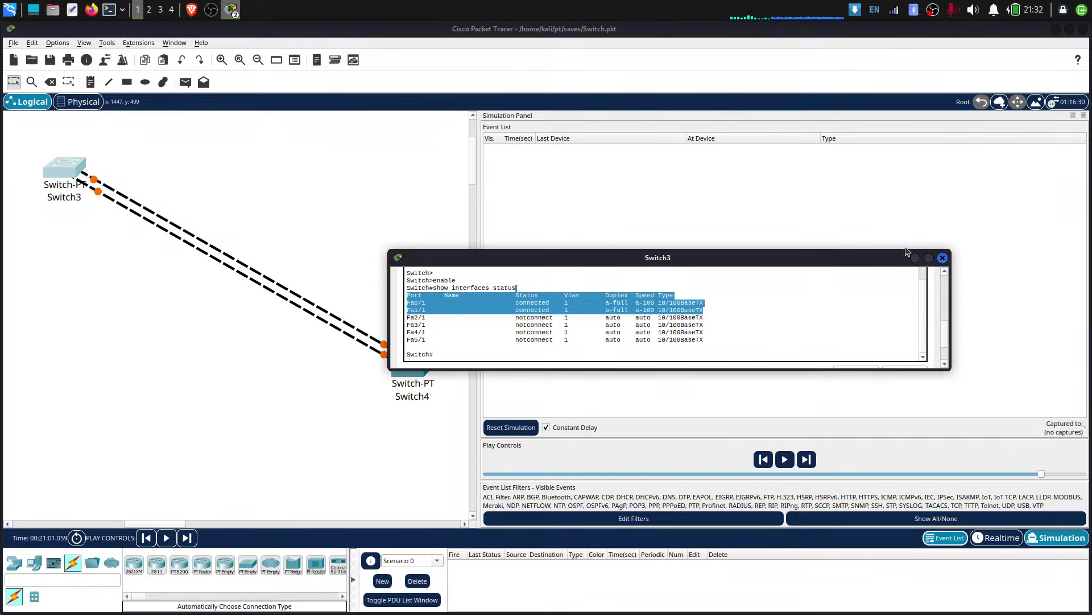
- Close Switch3's window, start playing the simulation, then bring Switch3's command line back and move it clear of the topology
left_click(943, 257)
left_click(785, 460)
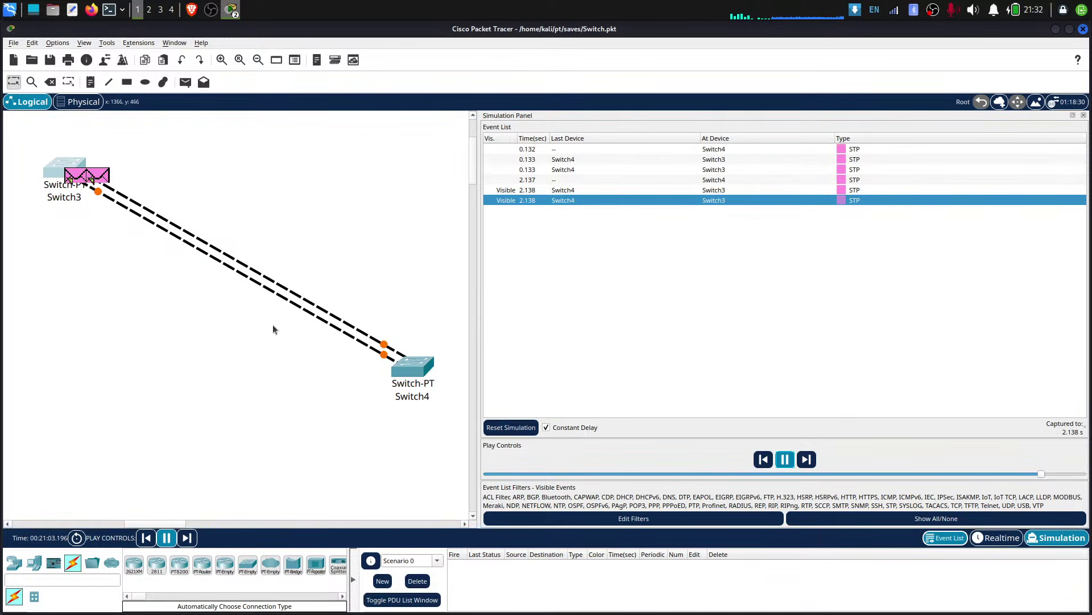
left_click(230, 10)
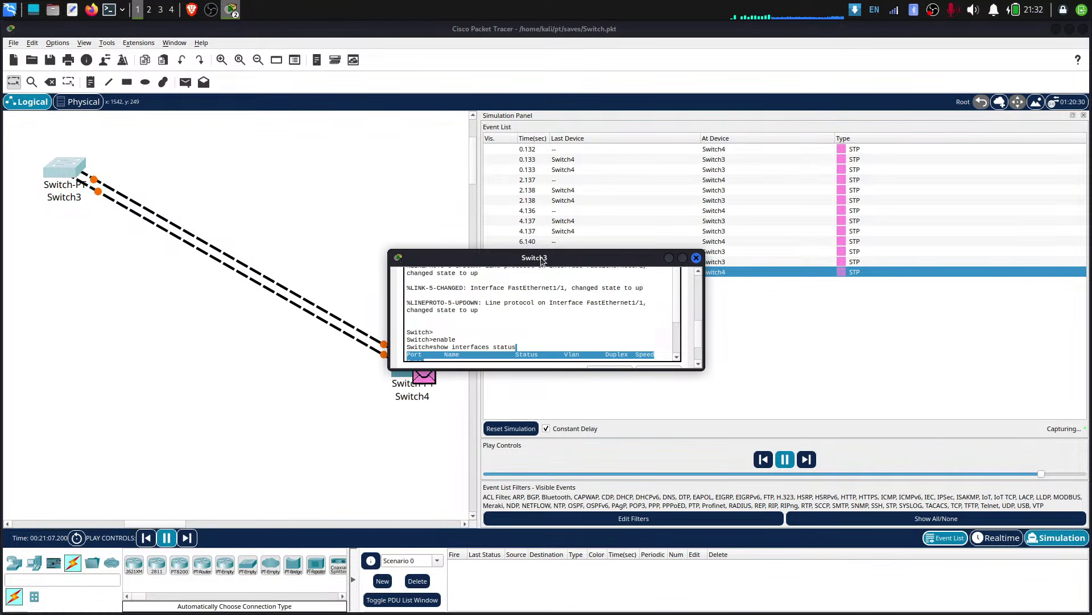
left_click_drag(540, 257, 614, 180)
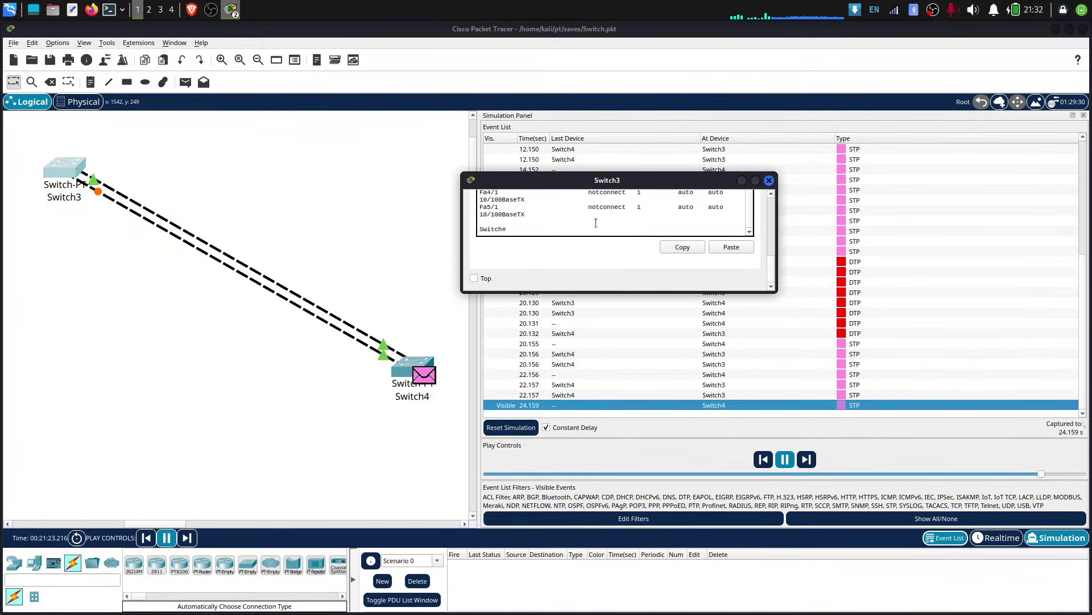
- Enter global configuration mode on Switch3 with configure terminal
key("Return")
key("Return")
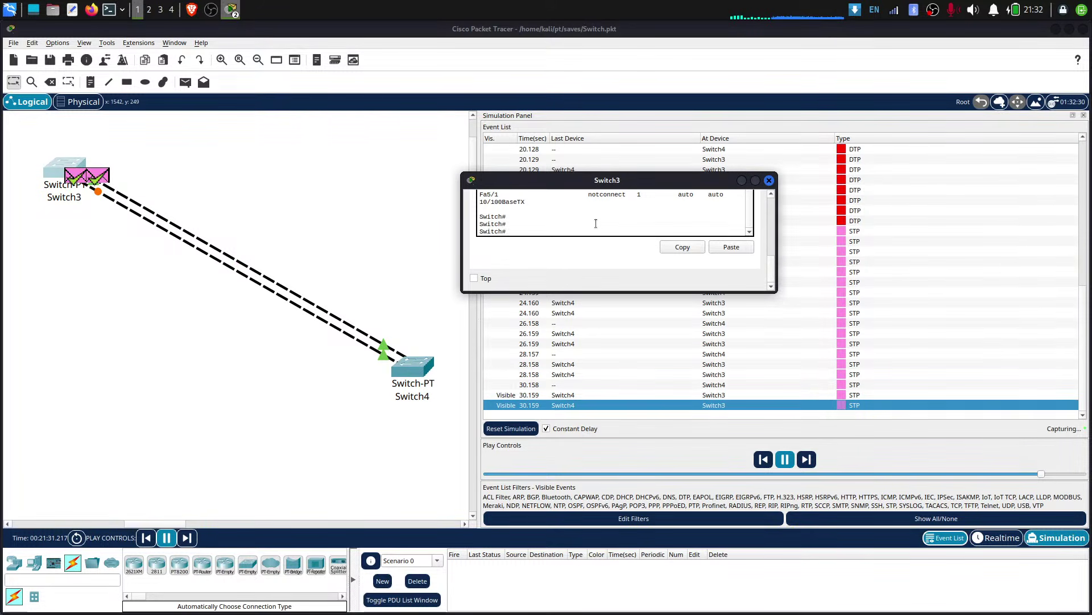
type("configu")
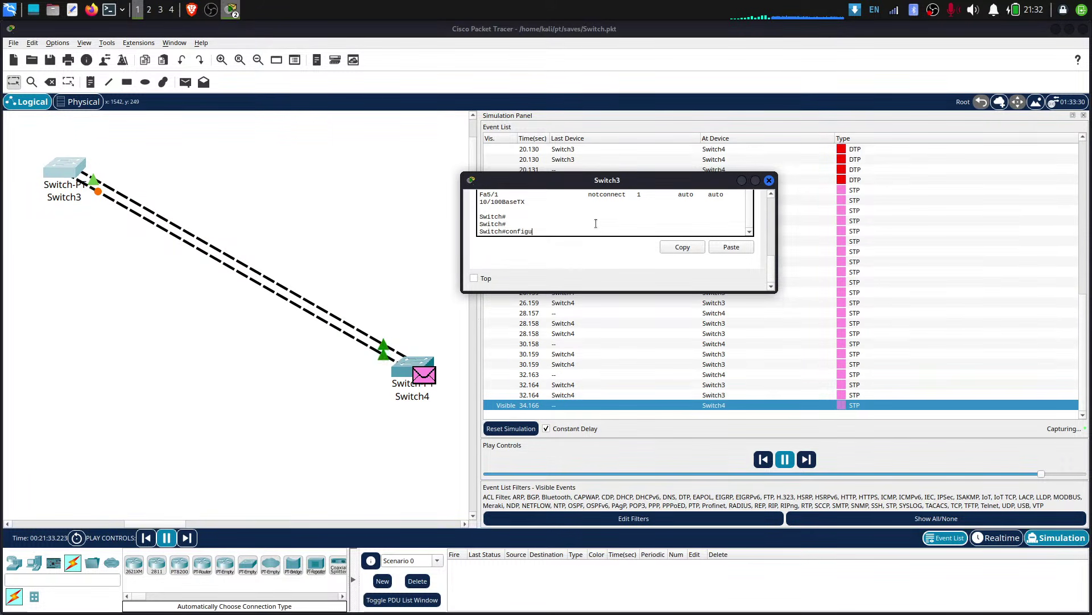
type("re termi")
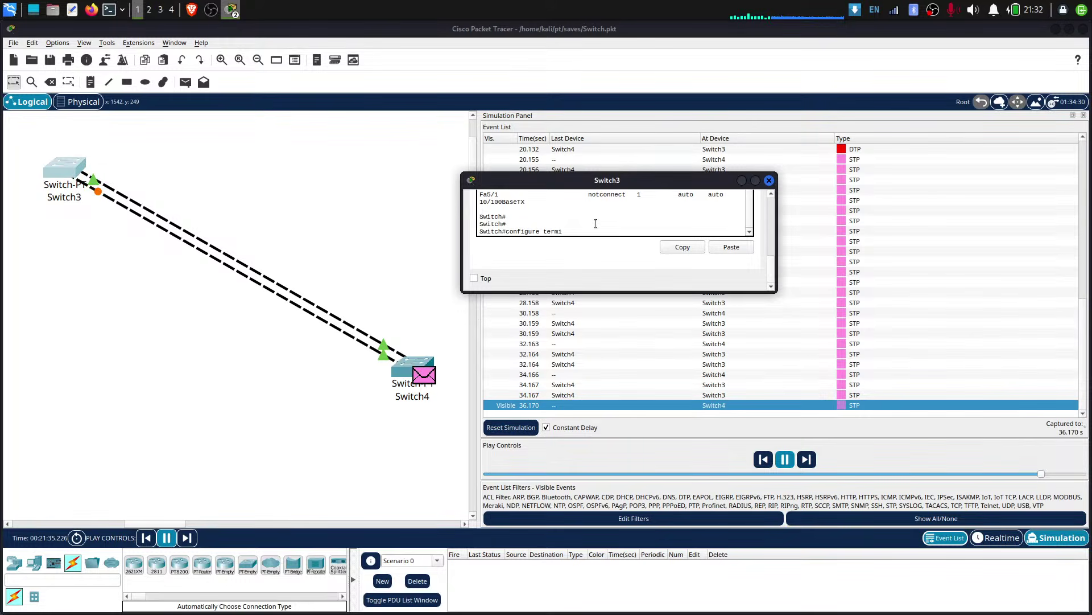
type("nal")
key("Return")
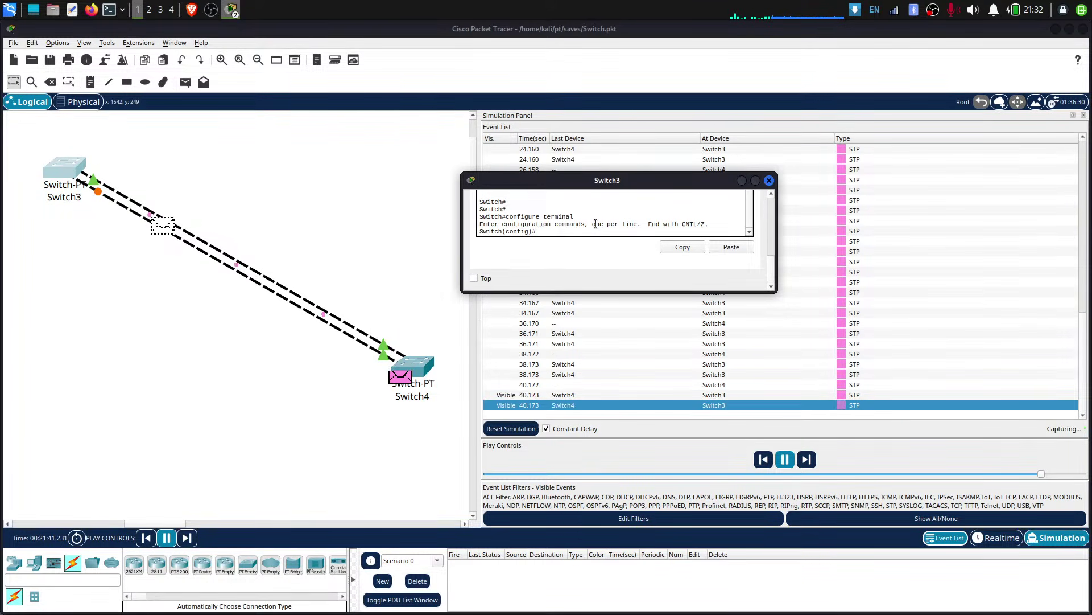
- Try to select both linked ports on Switch3 with interface range fa0/1 - 2 and with interface range fa0/1-2
type("interface")
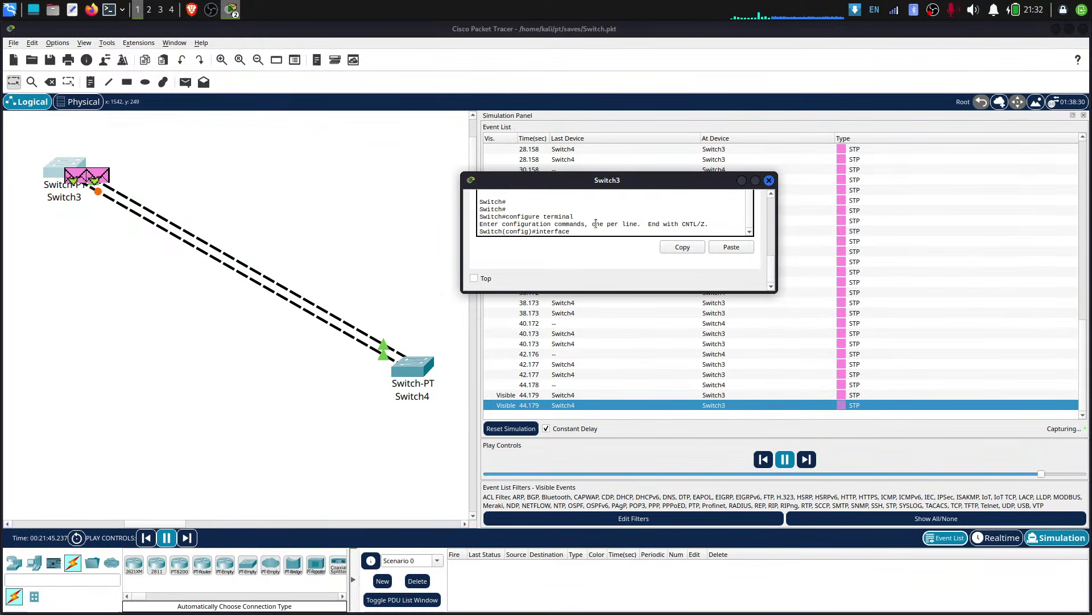
type(" range ")
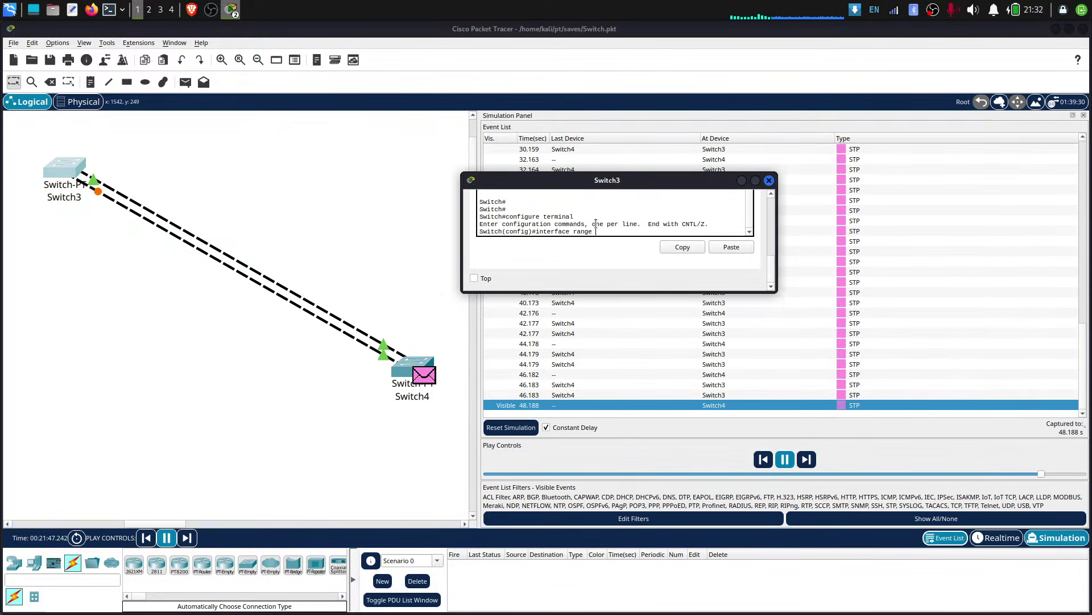
type("fa0/1")
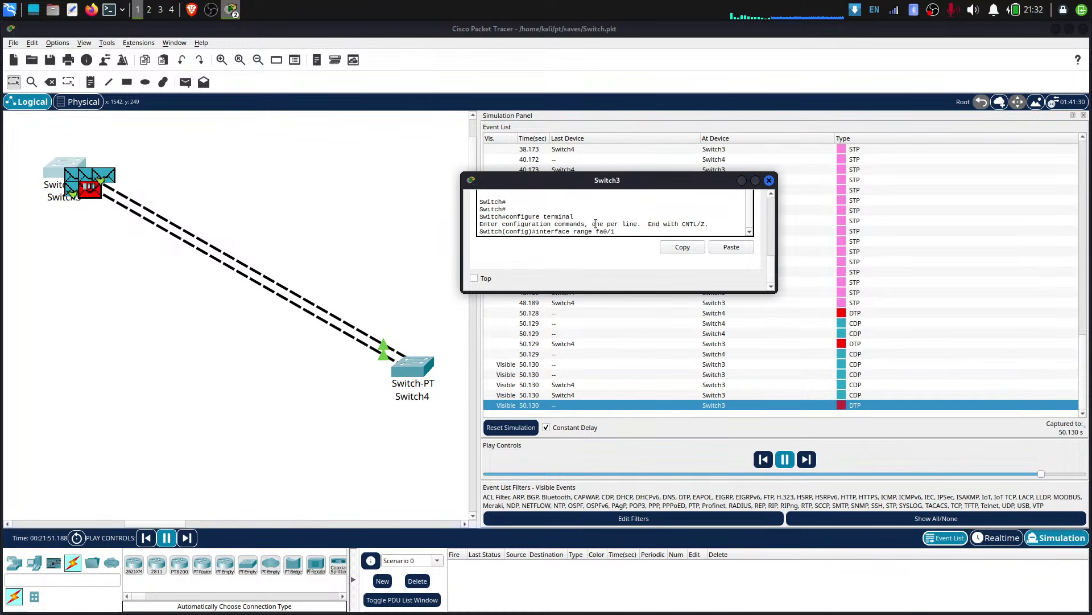
type(" - 2")
key("Return")
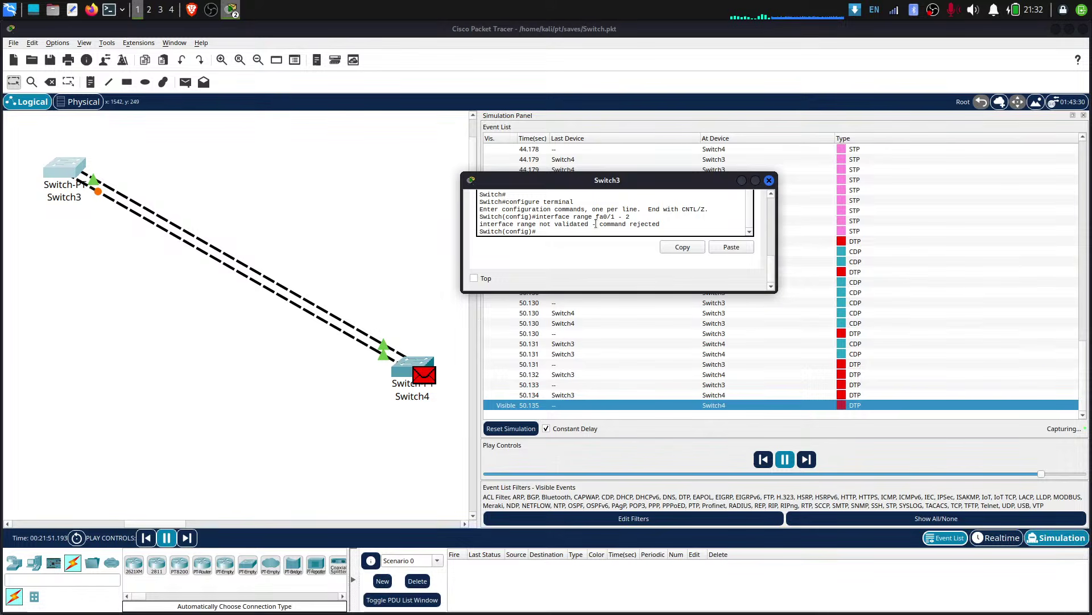
key("Up")
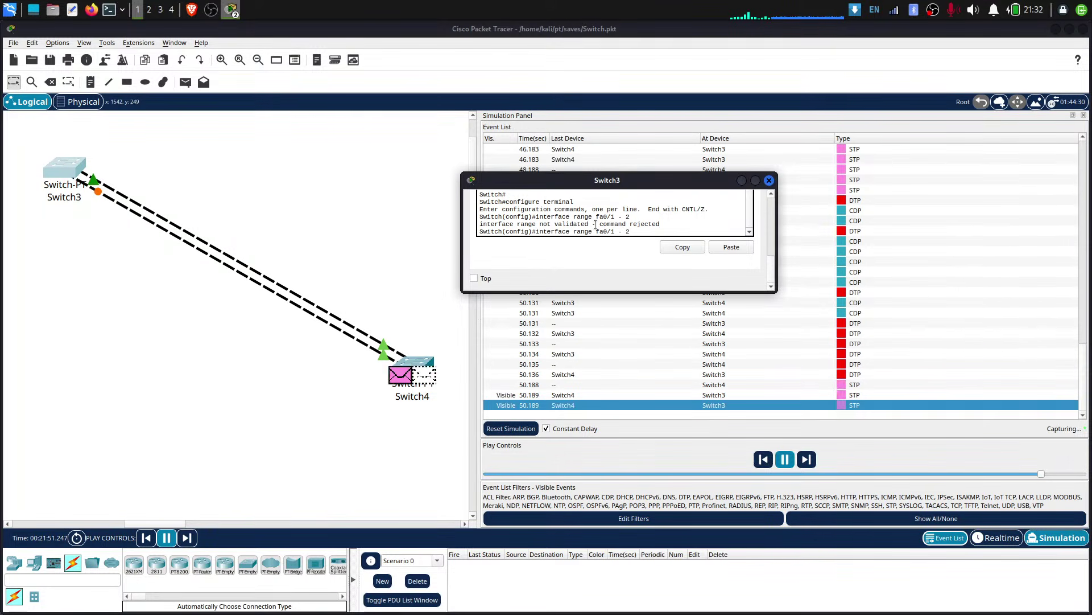
key("BackSpace")
key("BackSpace")
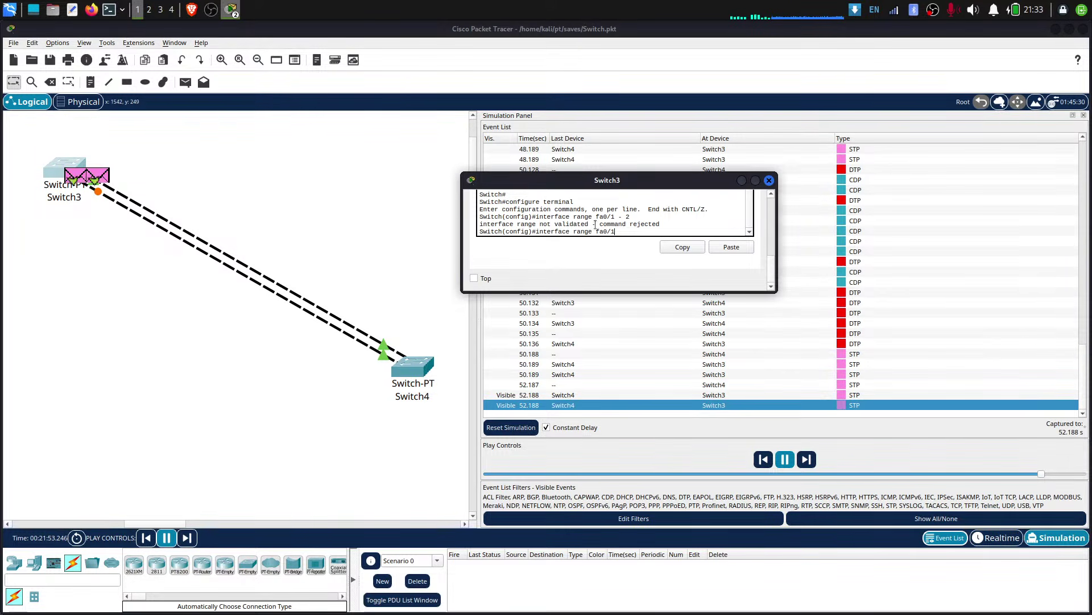
type("-2")
key("Return")
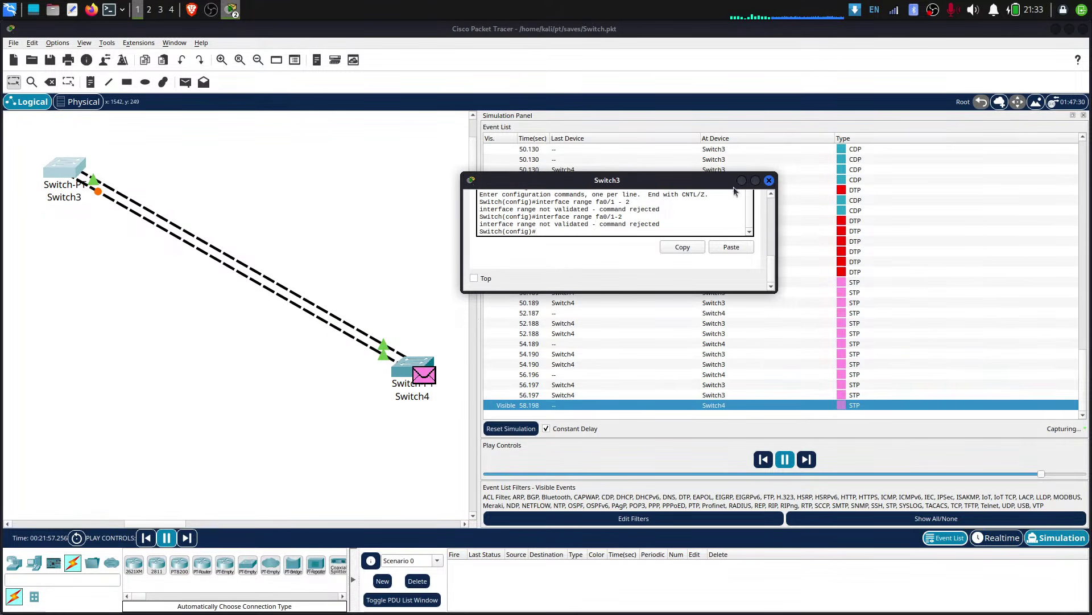
- Enlarge Switch3's window to show the port listing and enter interface configuration with interface fa0/1
left_click_drag(774, 288, 977, 482)
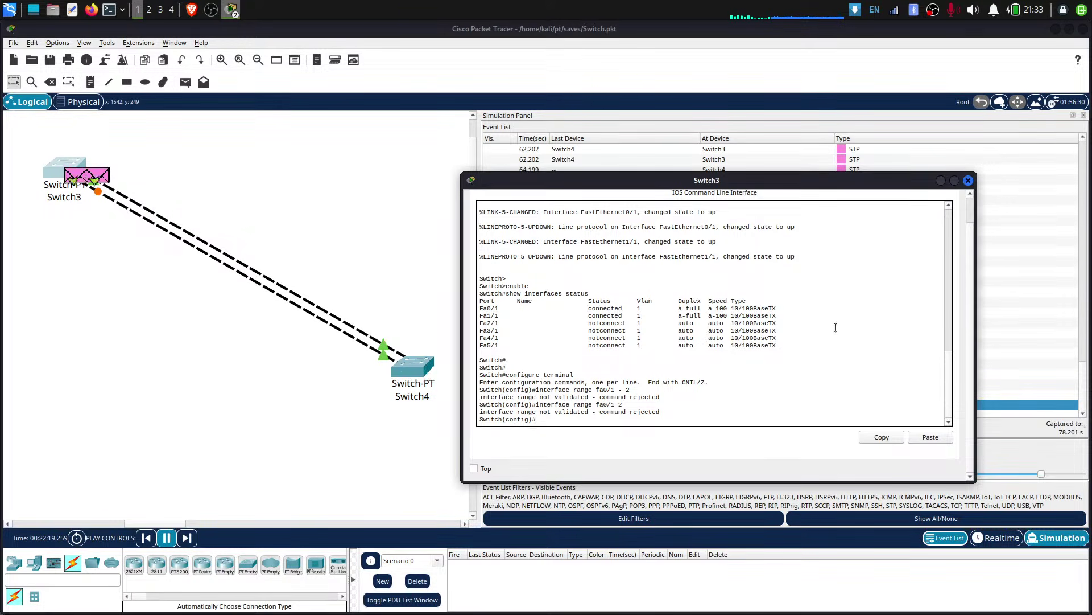
type("interface")
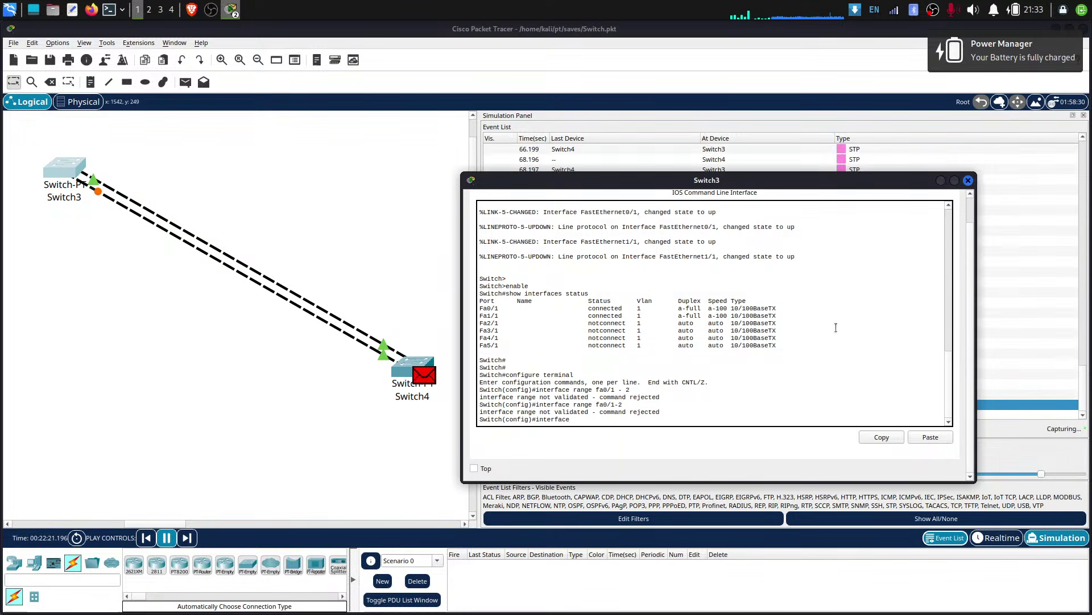
type(" range")
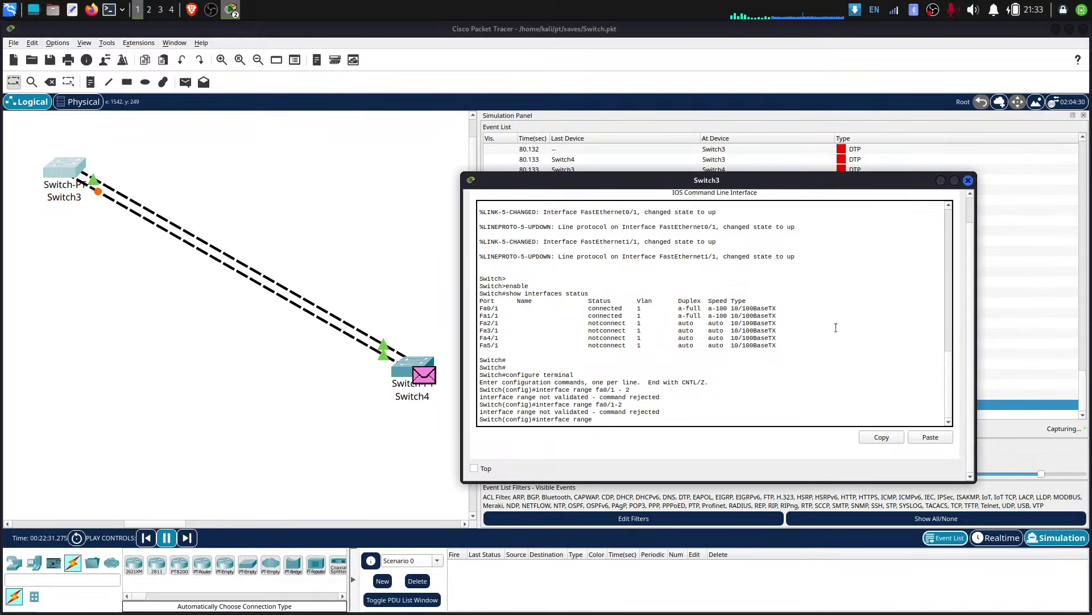
key("BackSpace")
key("BackSpace")
key("BackSpace")
key("BackSpace")
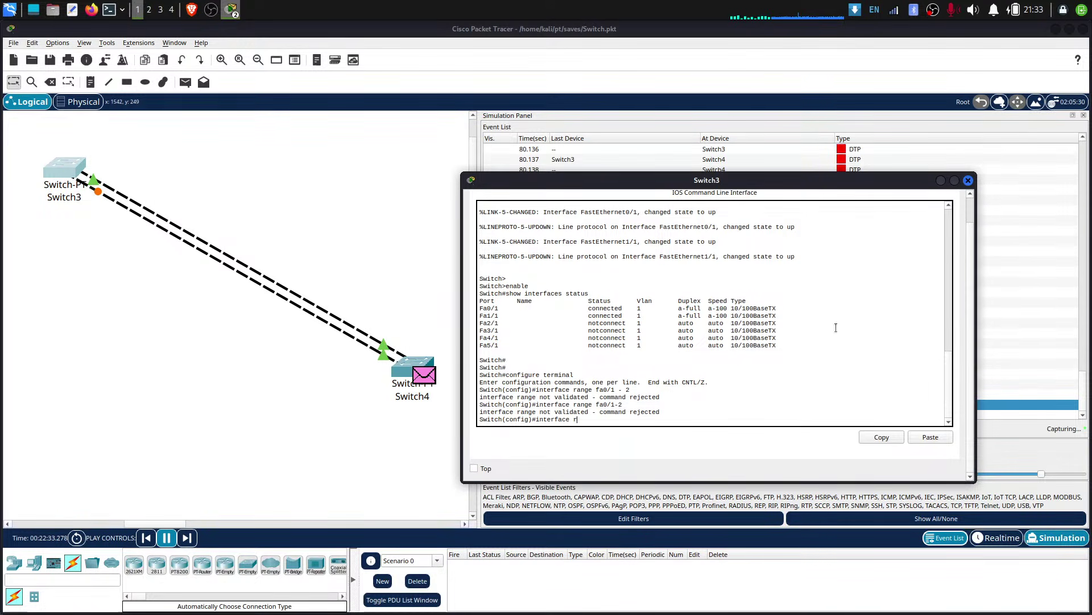
key("BackSpace")
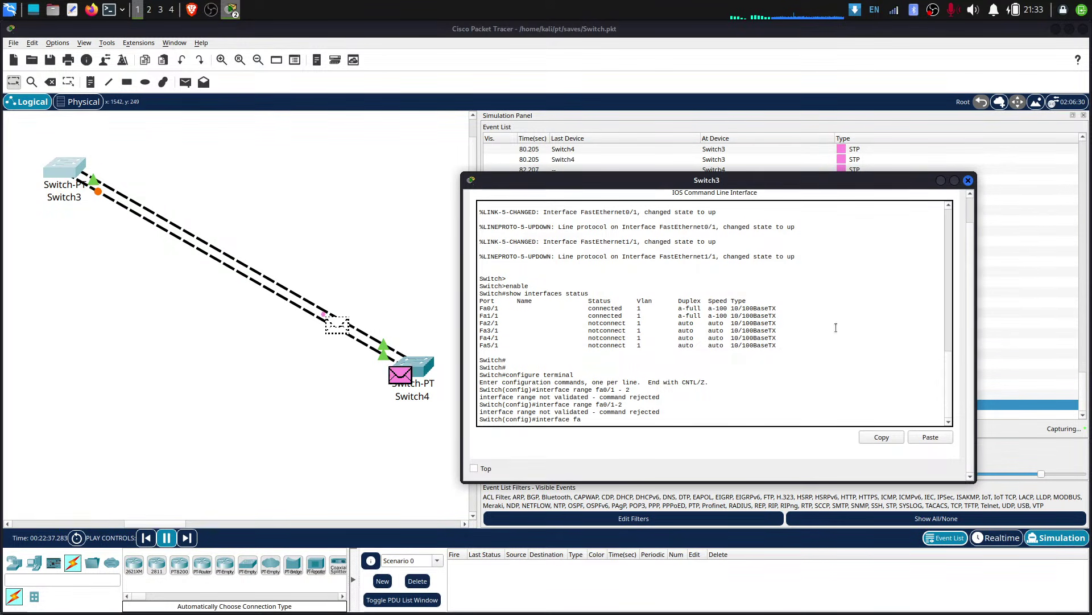
type("fa0/1")
key("Return")
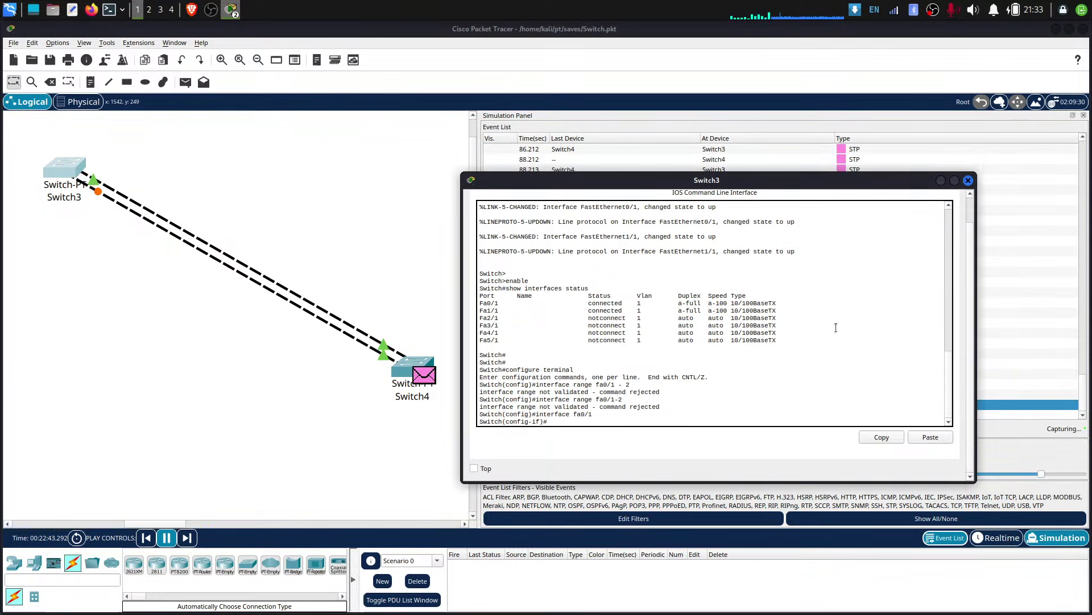
- Add Switch3's fa0/1 to EtherChannel group 1 with channel-group 1 mode active
type("c")
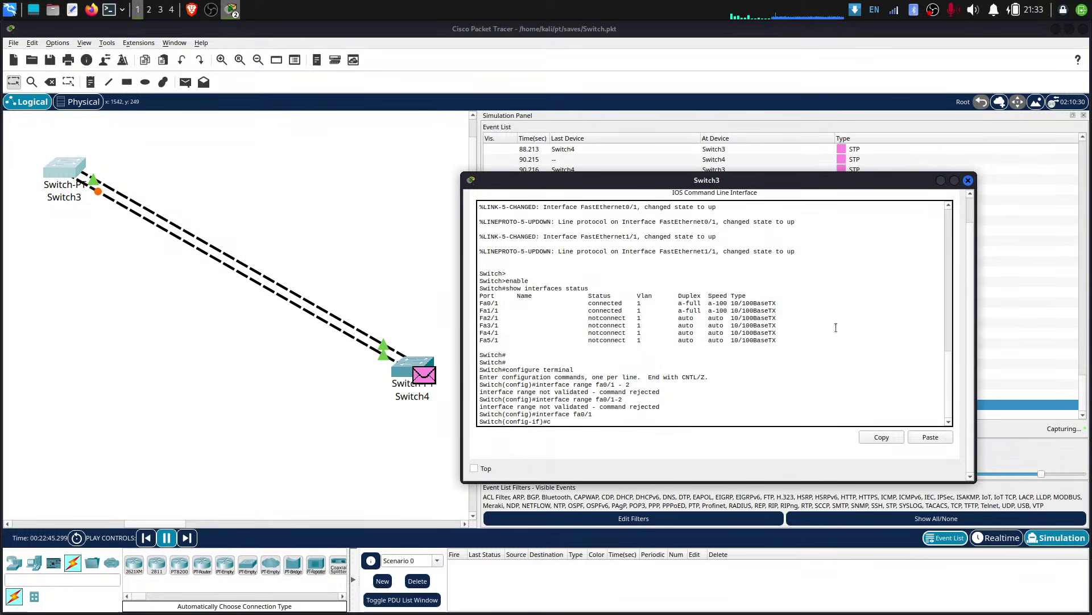
type("hannel-")
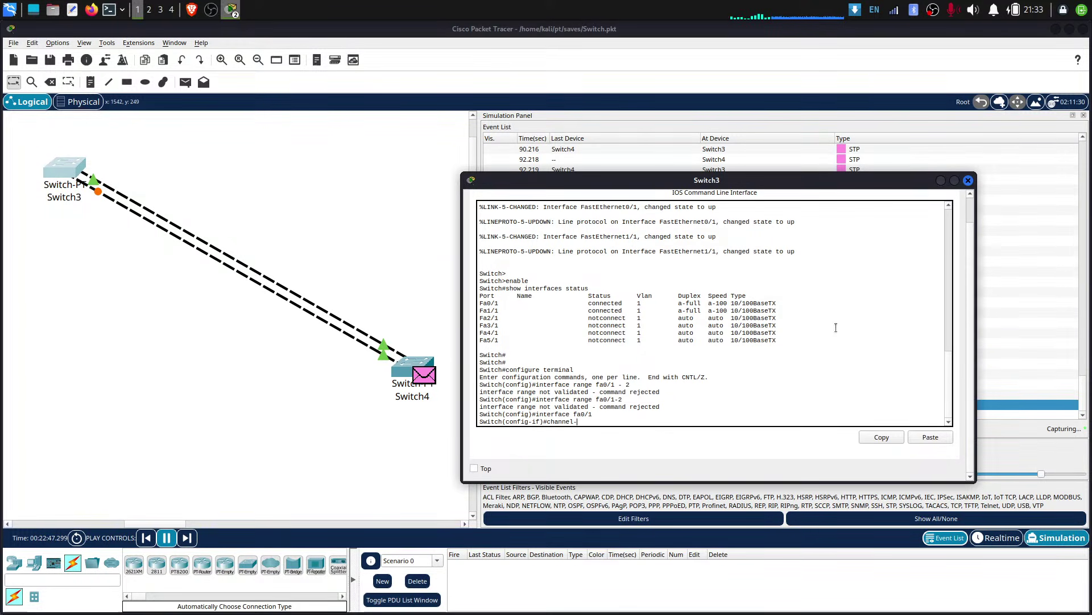
type("group 1 mode")
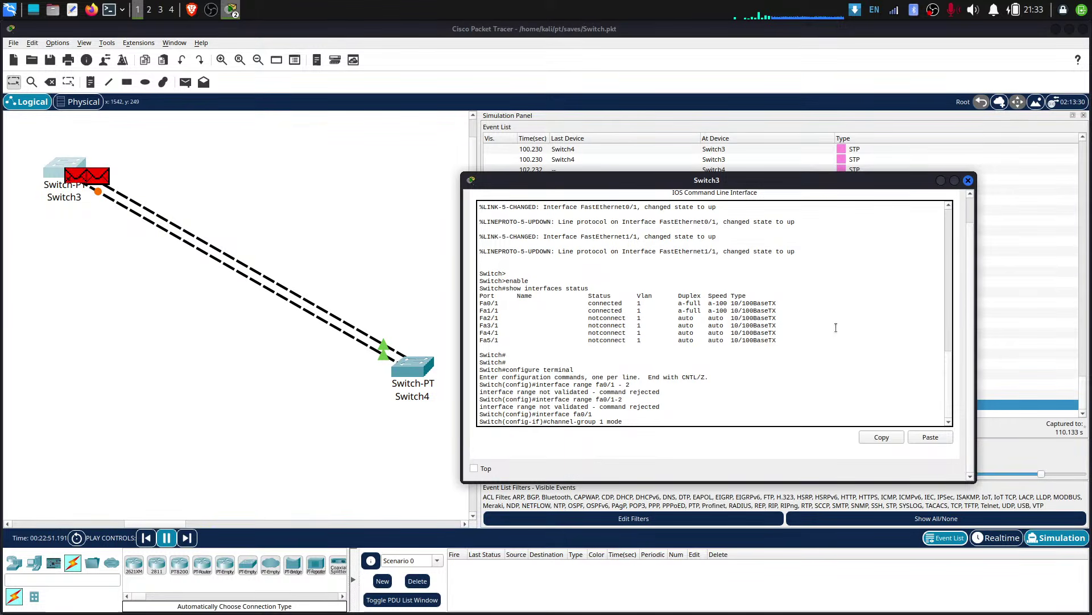
type(" activ")
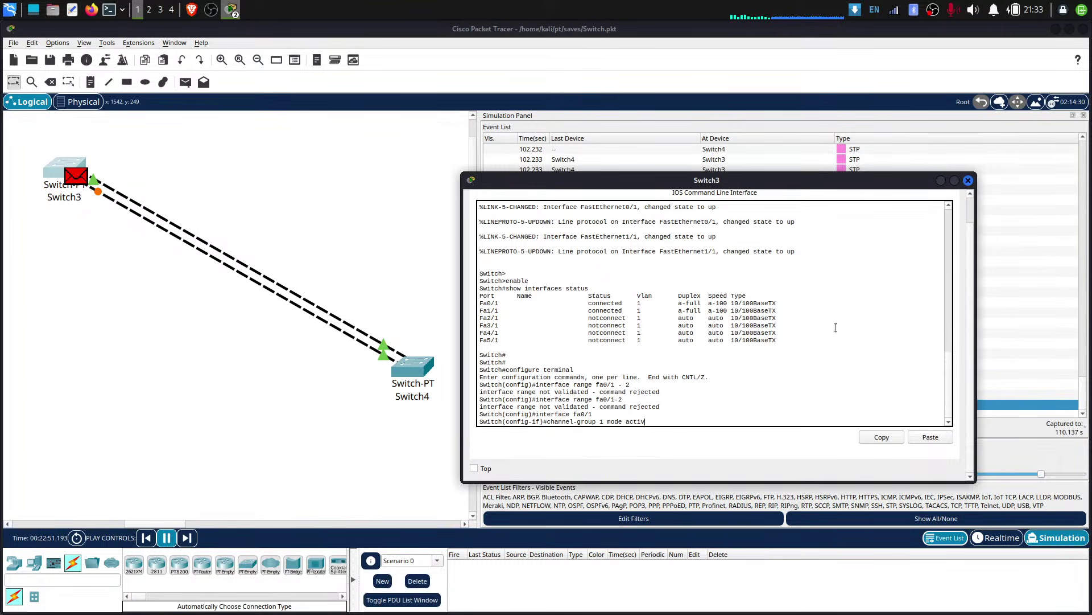
type("e")
key("Return")
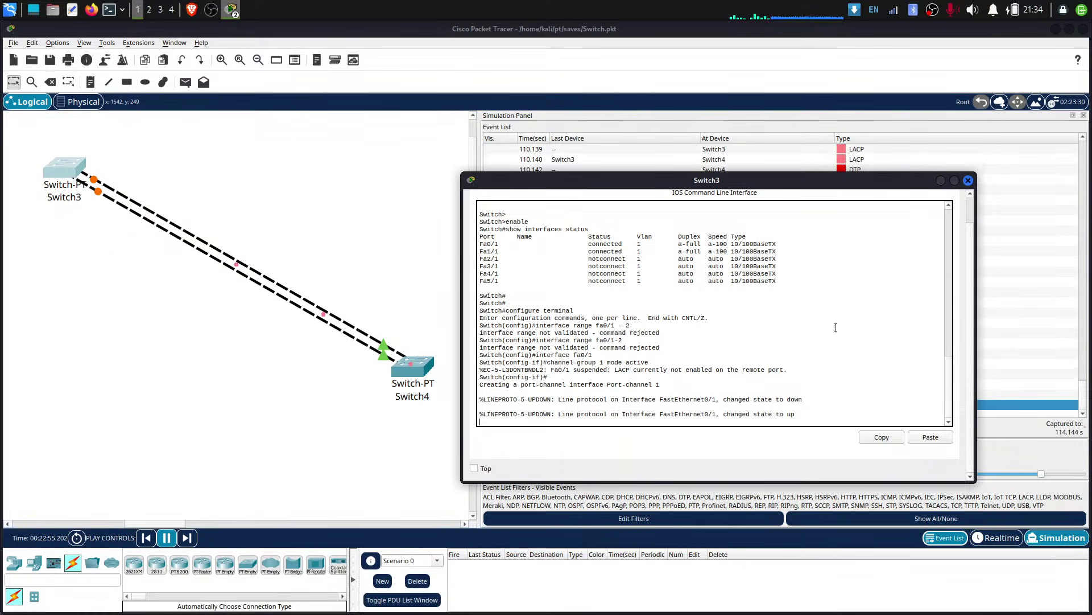
key("Return")
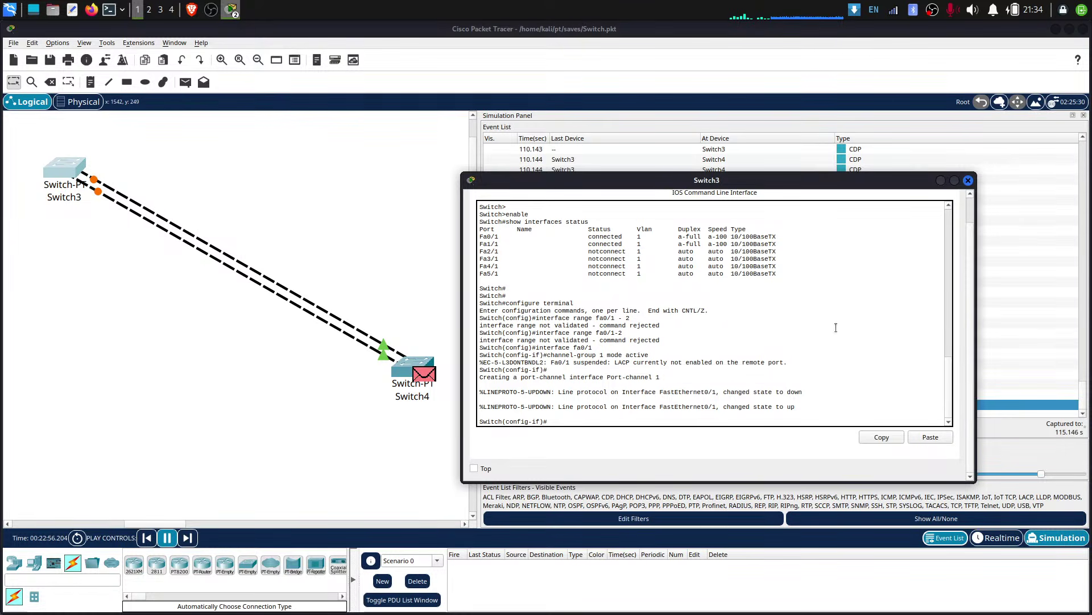
- Exit the fa0/1 interface configuration and enter that of the second link port with interface fa1/1
type("e")
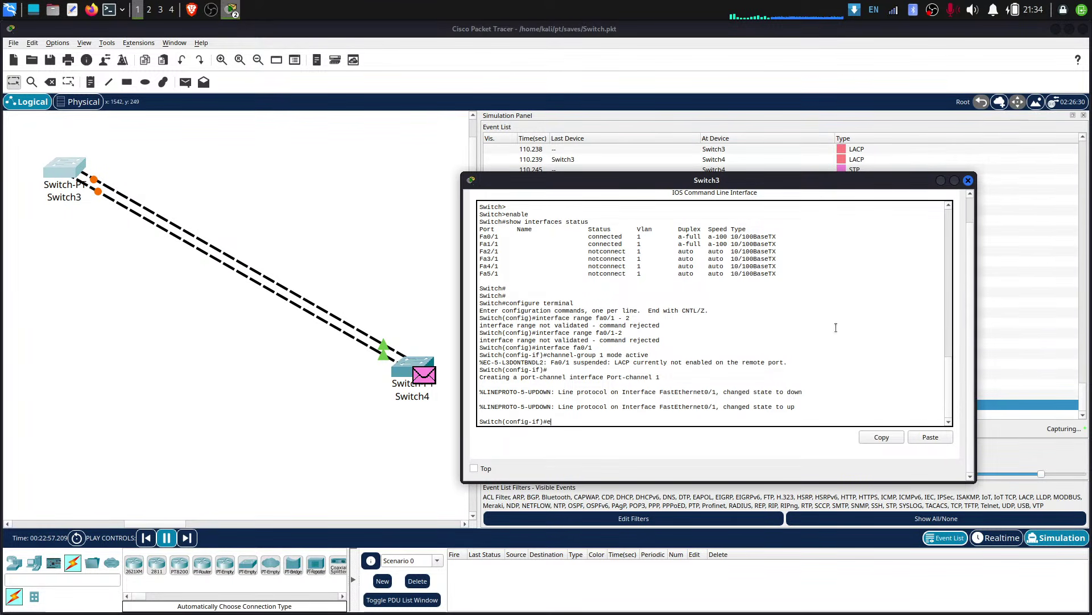
type("xit")
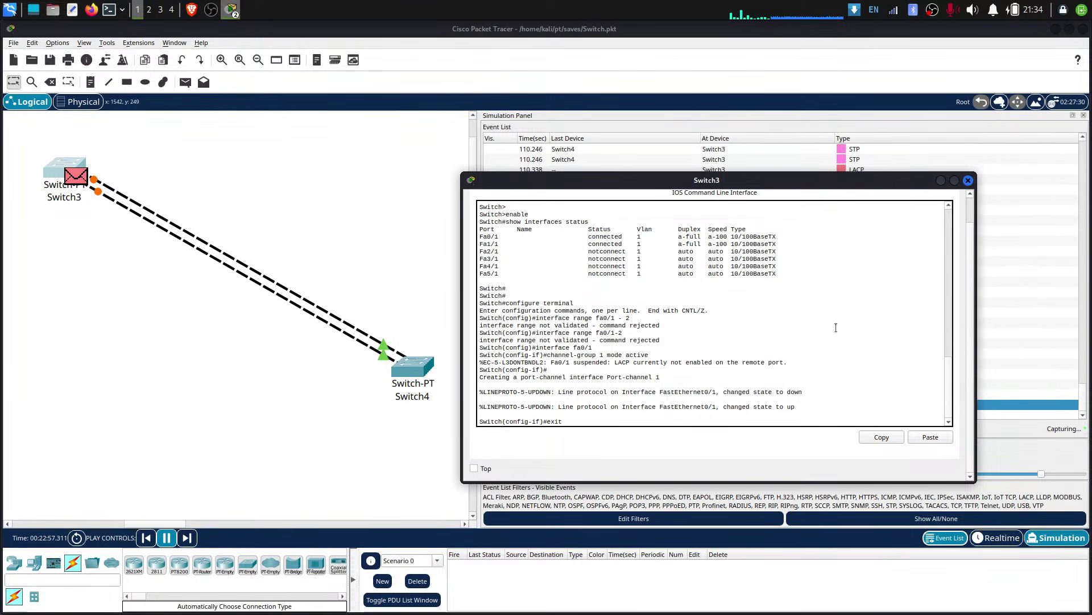
key("Return")
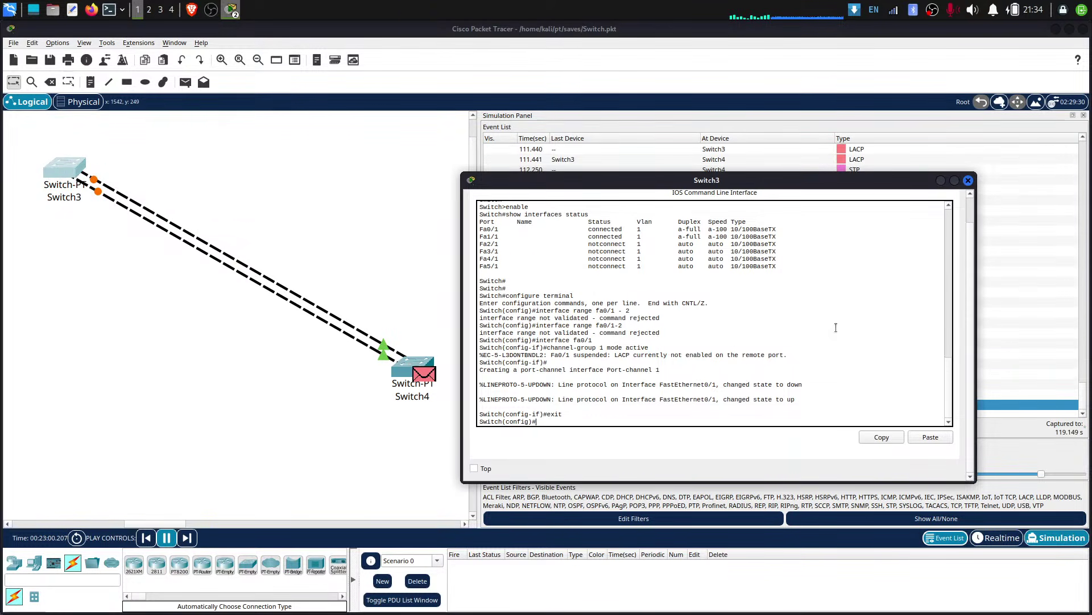
type("interface")
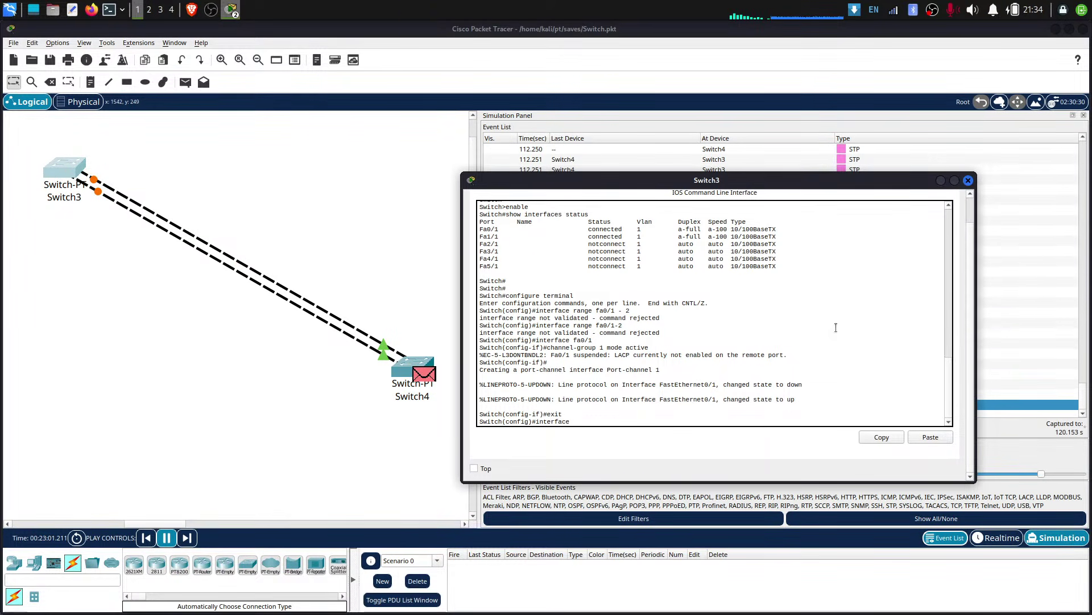
type(" fa1/1")
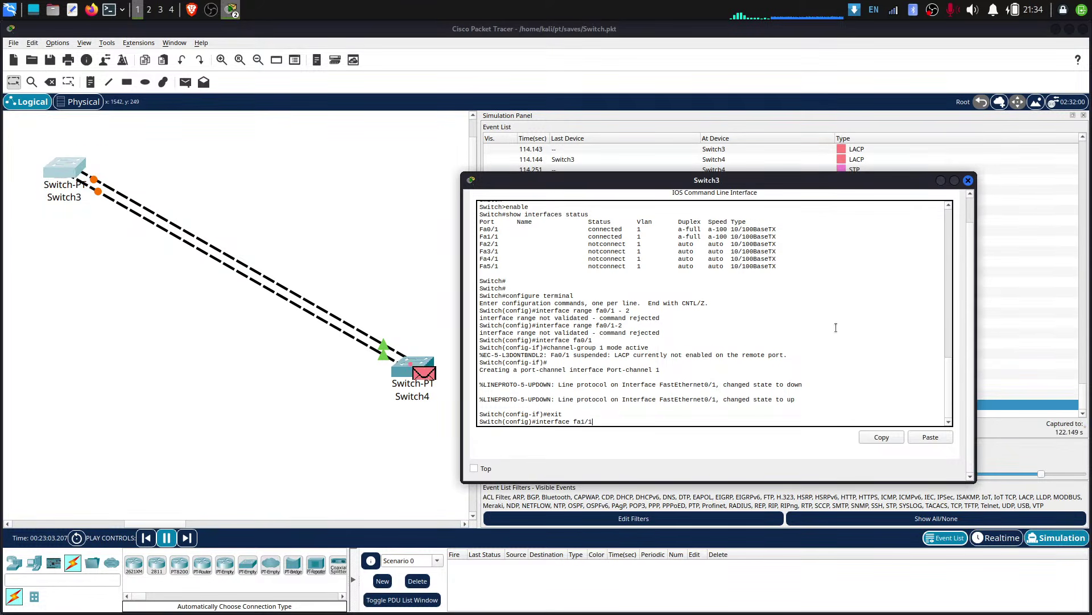
key("Return")
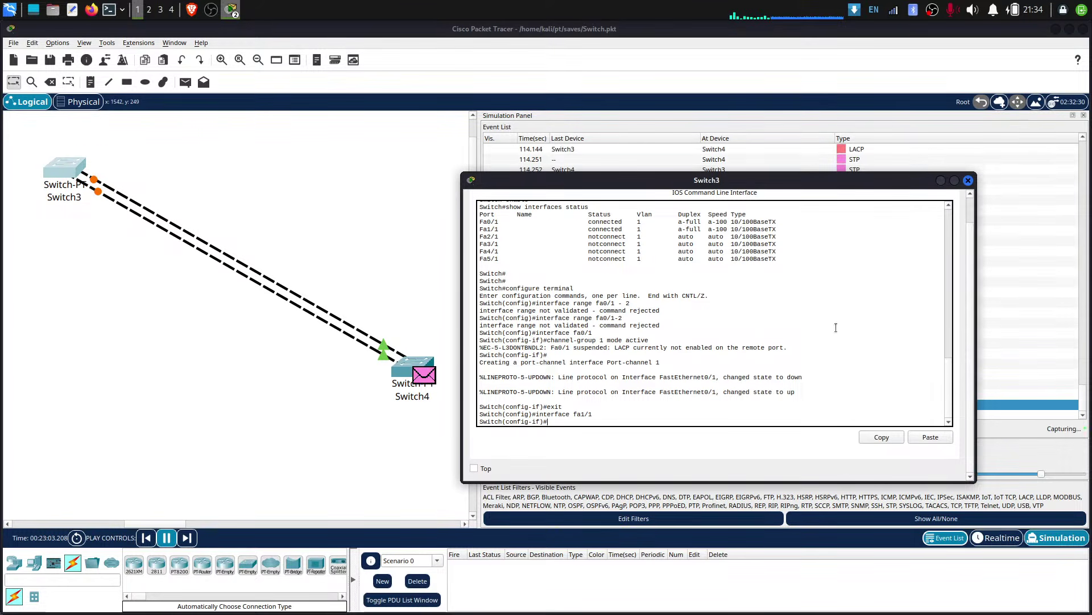
- Add Switch3's fa1/1 to EtherChannel group 1 with channel-group 1 mode active, and exit its interface configuration
type("chan")
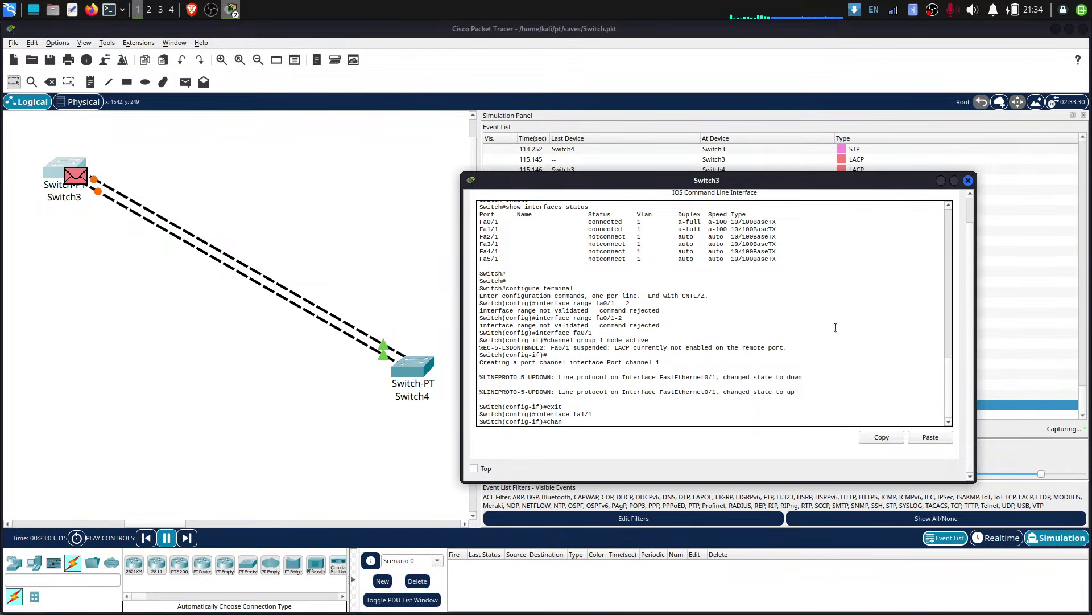
type("nel-grou")
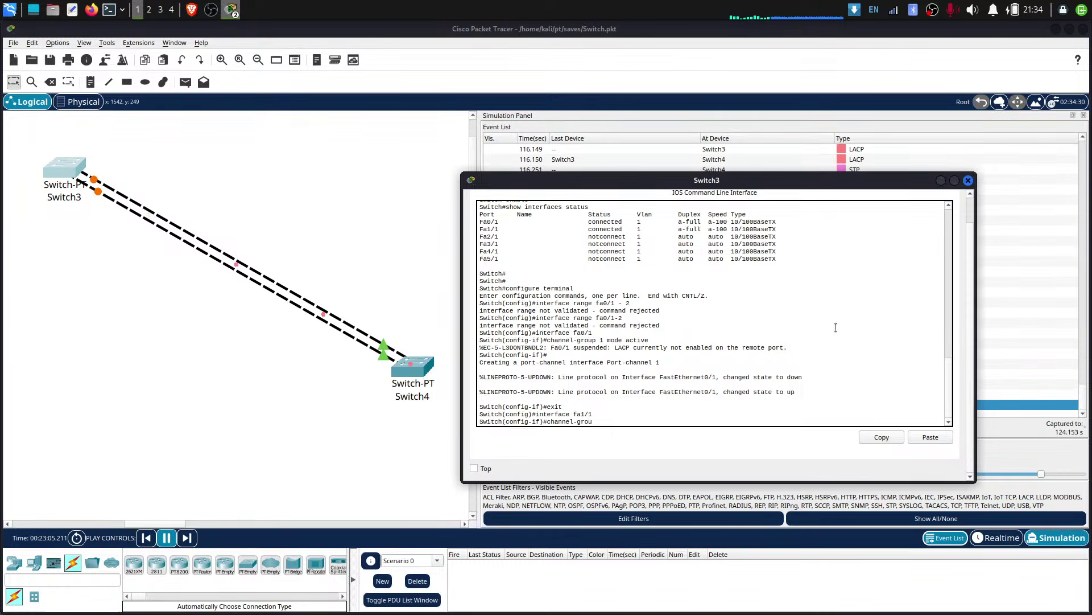
type("p 1")
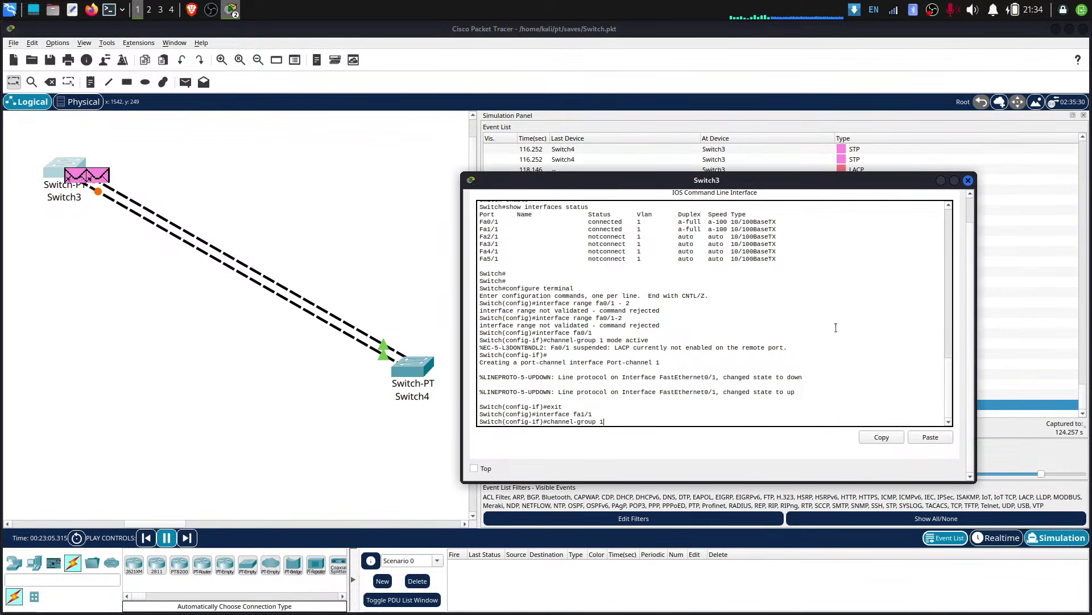
type(" mode a")
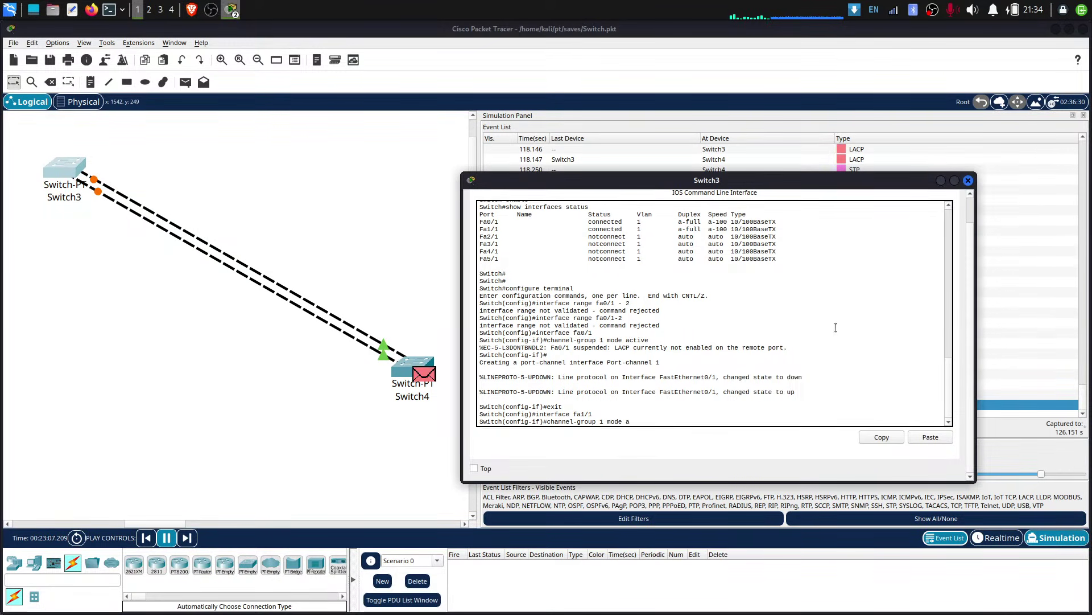
type("ctive")
key("Return")
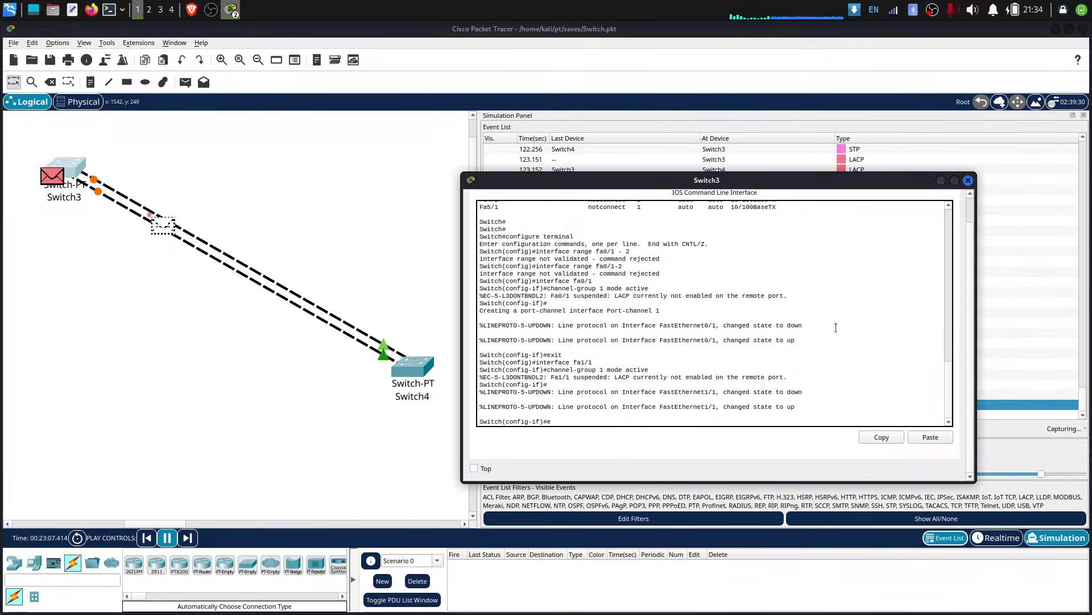
type("exit")
key("Return")
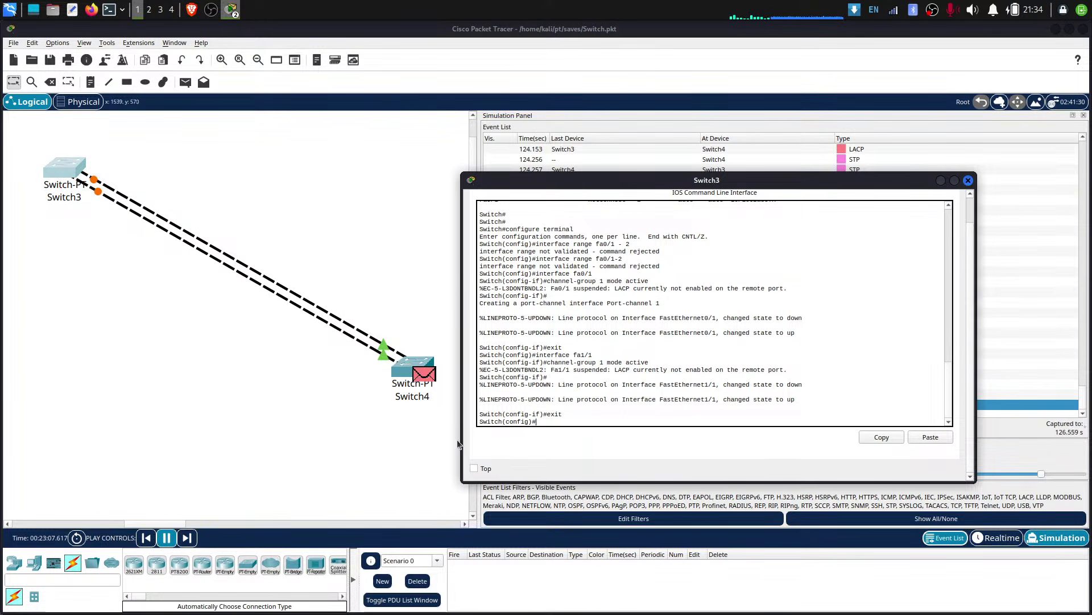
- Open Switch4's command line, enlarge its window and start the console session
left_click(408, 364)
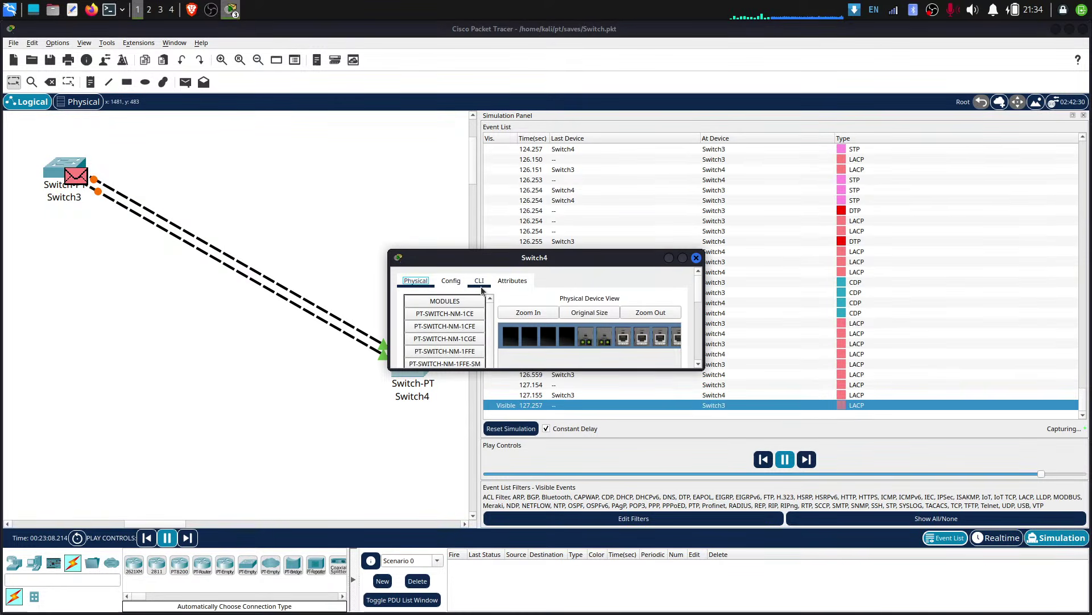
left_click(479, 281)
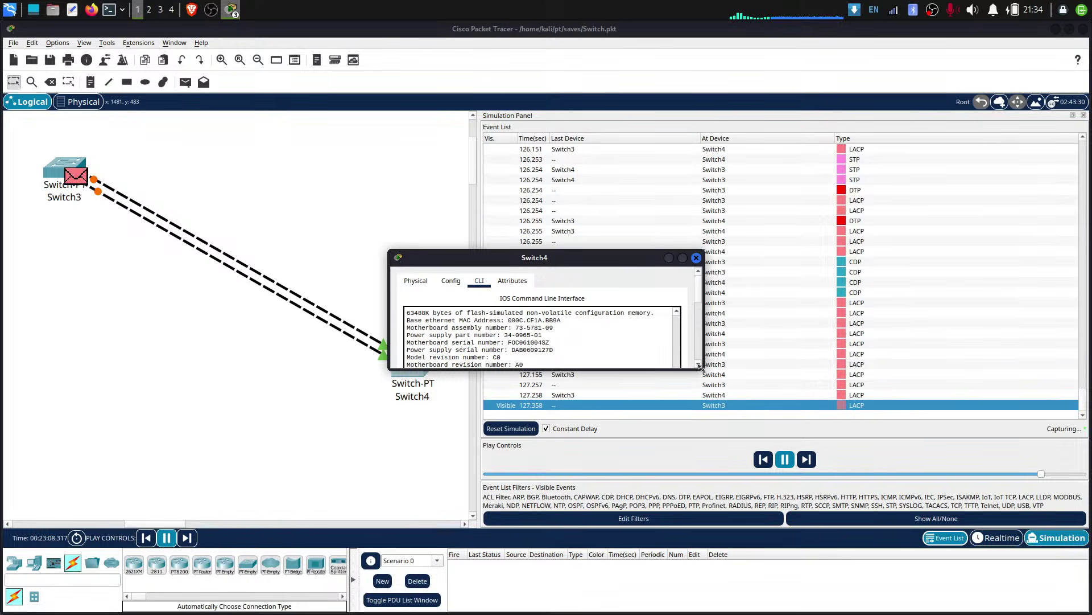
left_click_drag(704, 366, 830, 503)
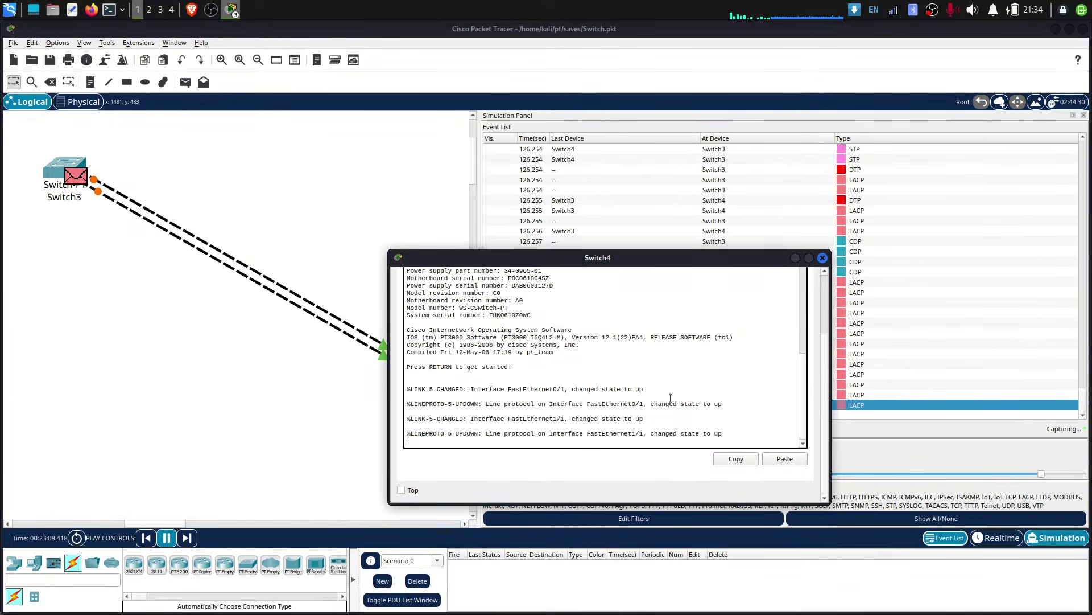
key("Return")
key("Return")
key("Return")
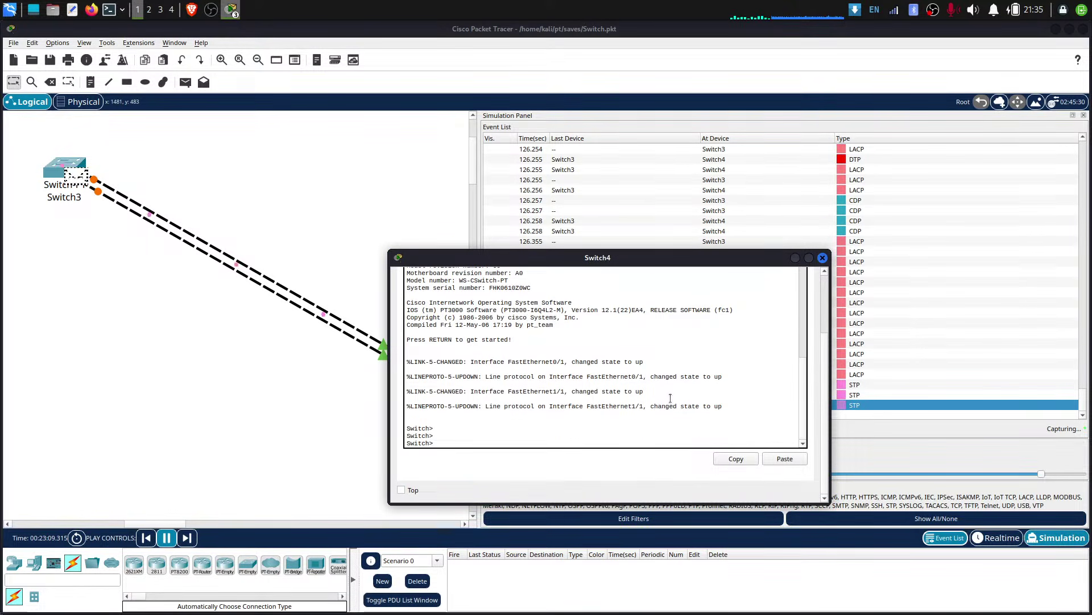
- Enter privileged mode on Switch4 with enable and global configuration mode with configure terminal
type("enable")
key("Return")
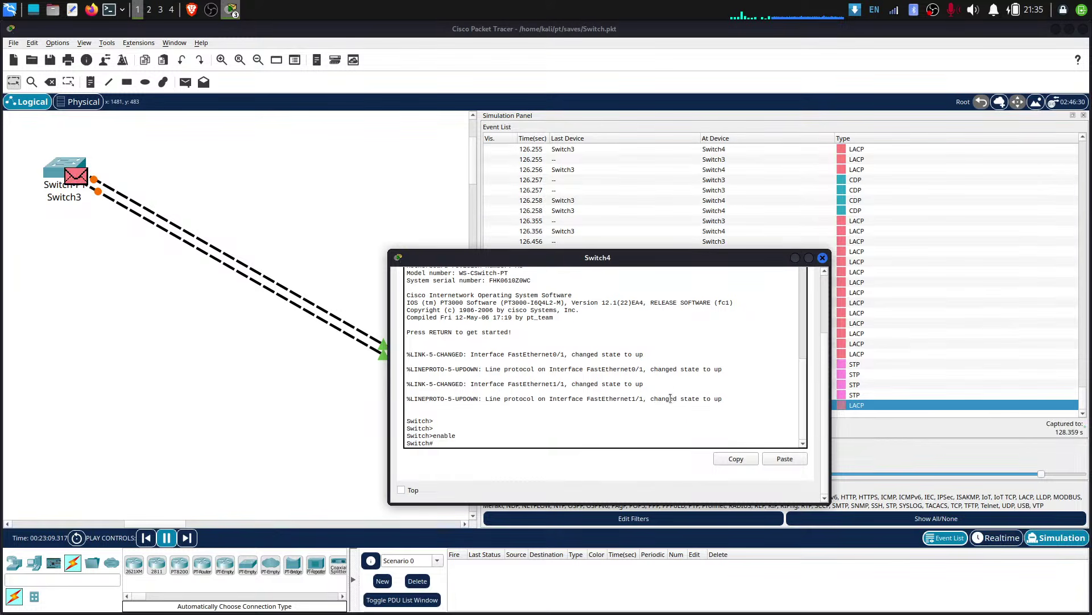
type("sho")
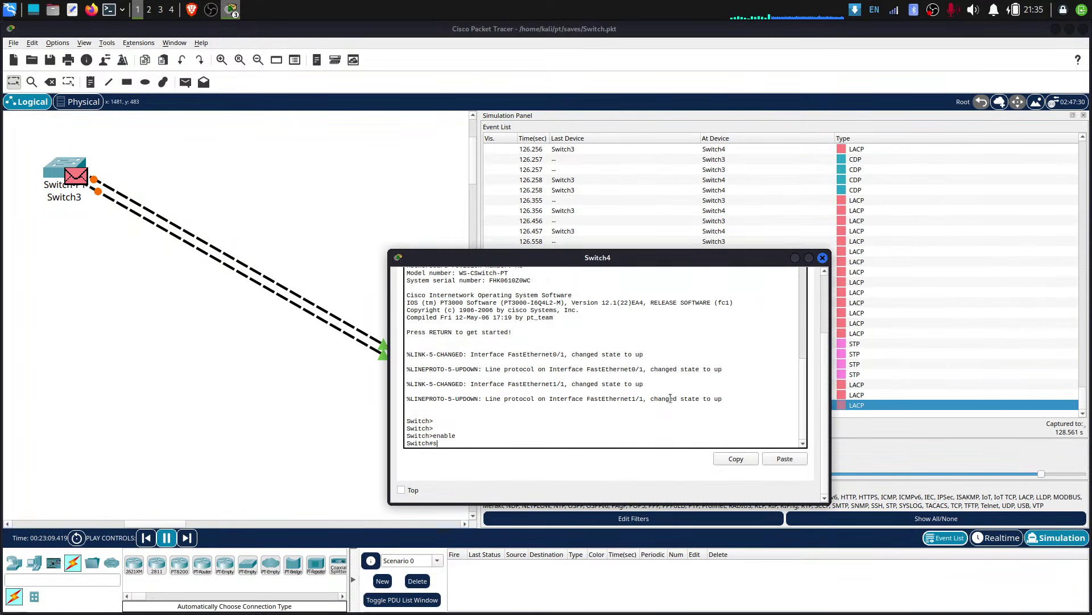
key("BackSpace")
type("conf")
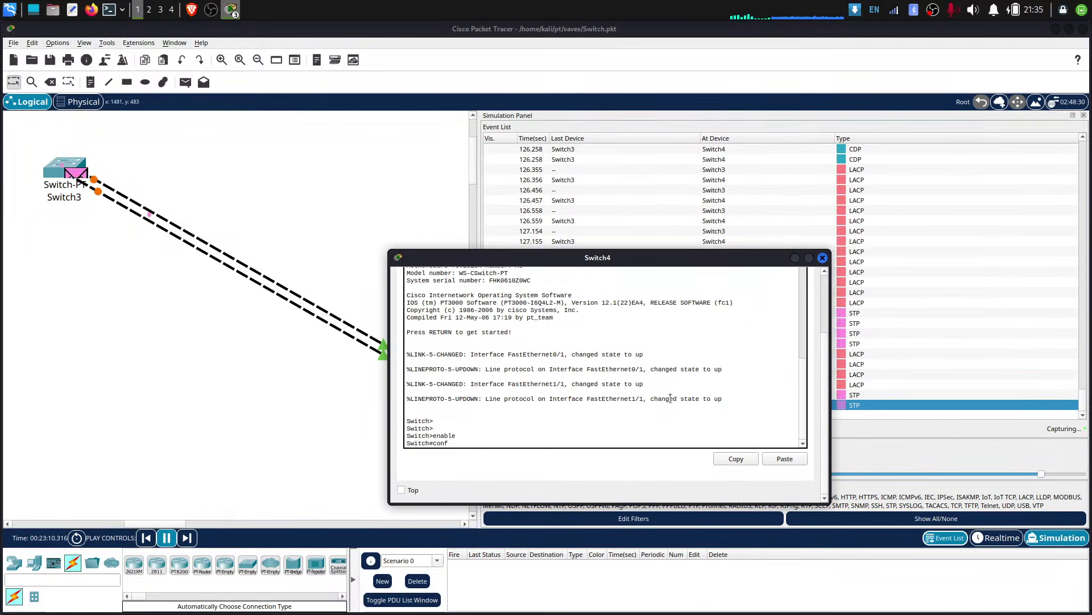
type("igure terminal")
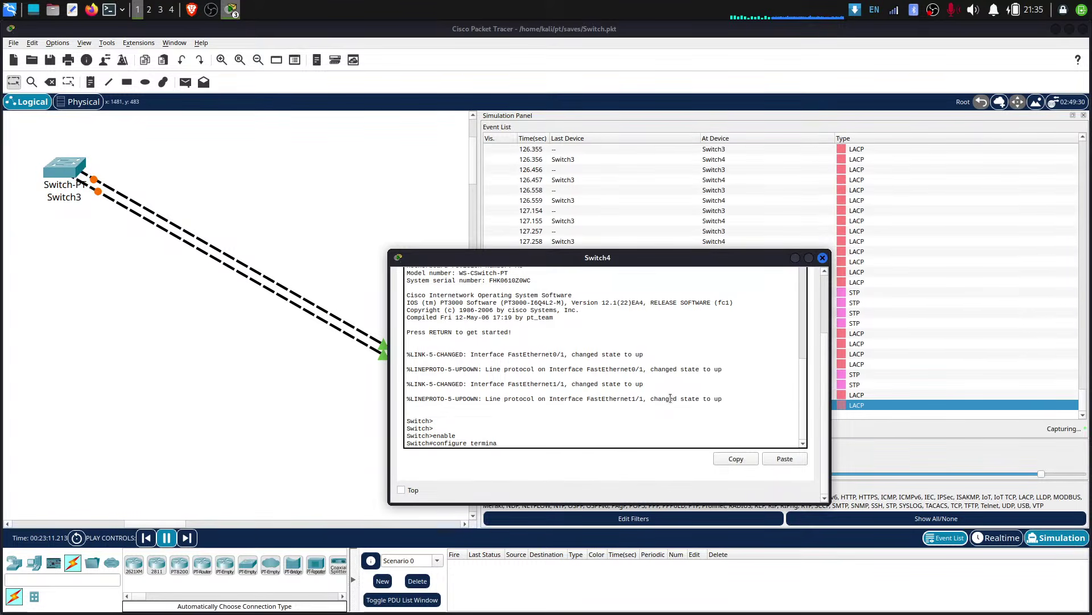
key("Return")
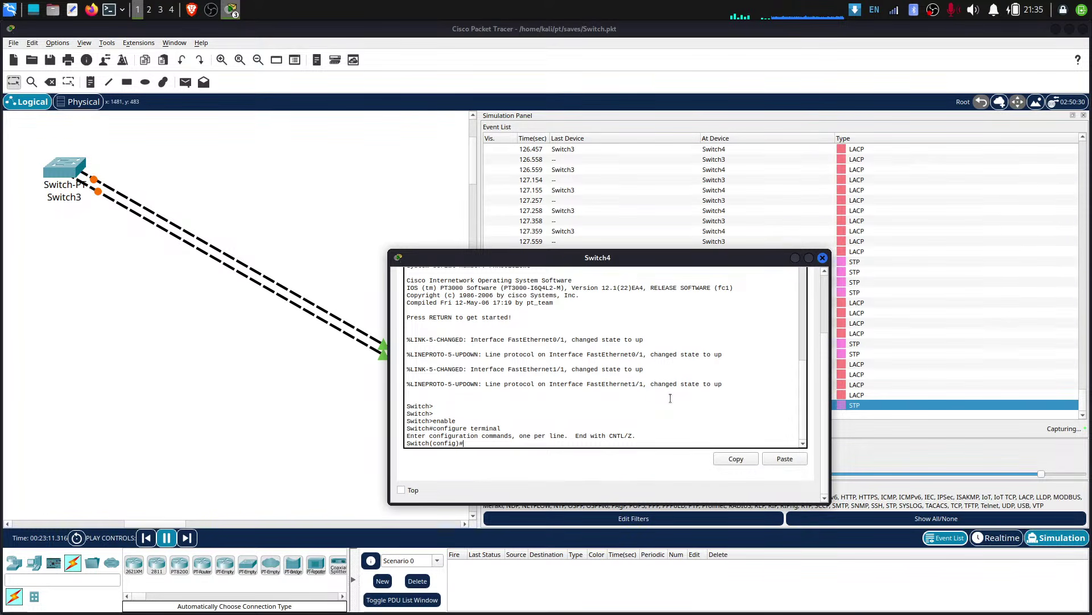
- Add Switch4's fa0/1 to EtherChannel group 1 using interface fa0/1 and channel-group 1 mode active
type("interface fa0")
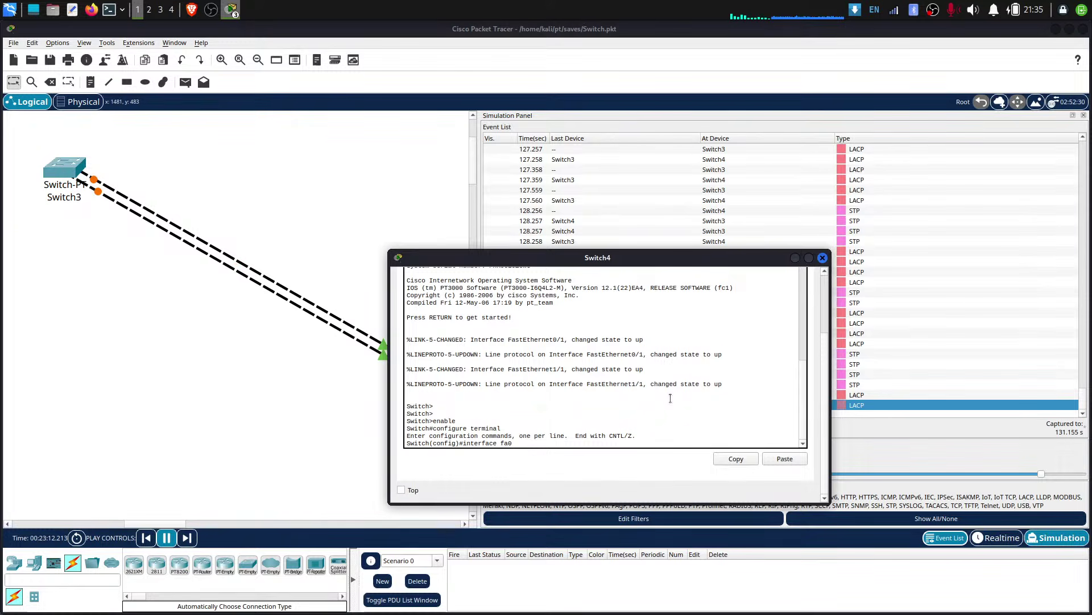
type("/1")
key("Return")
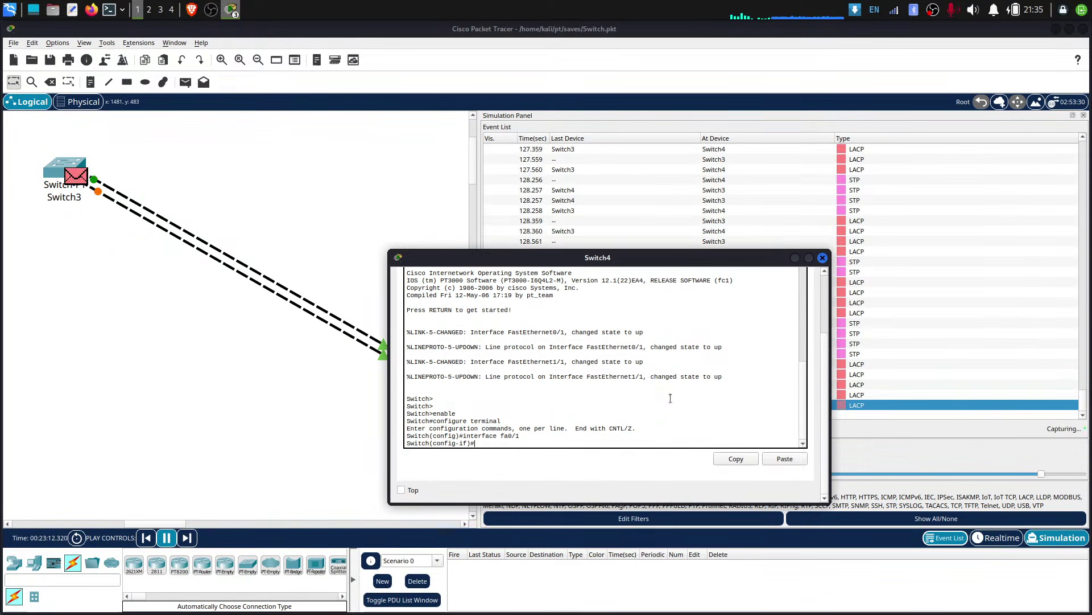
type("chann")
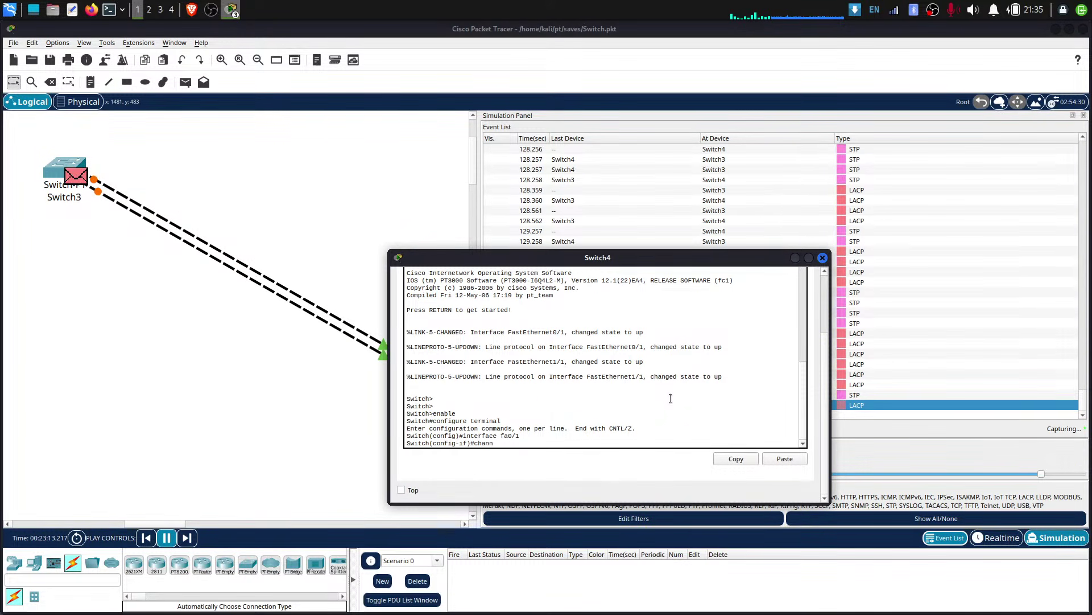
type("el-")
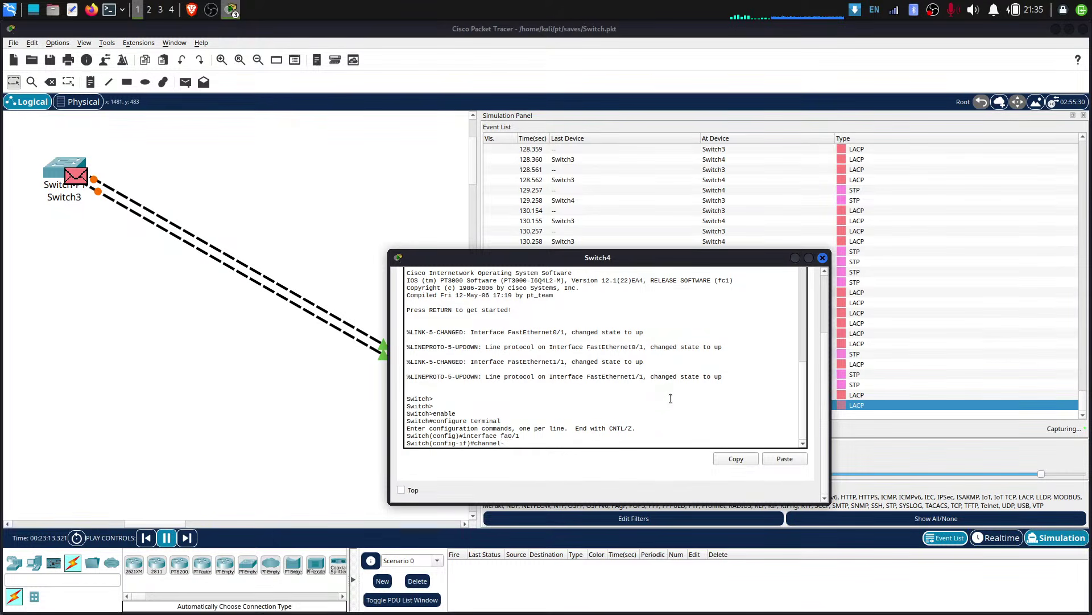
type("group ")
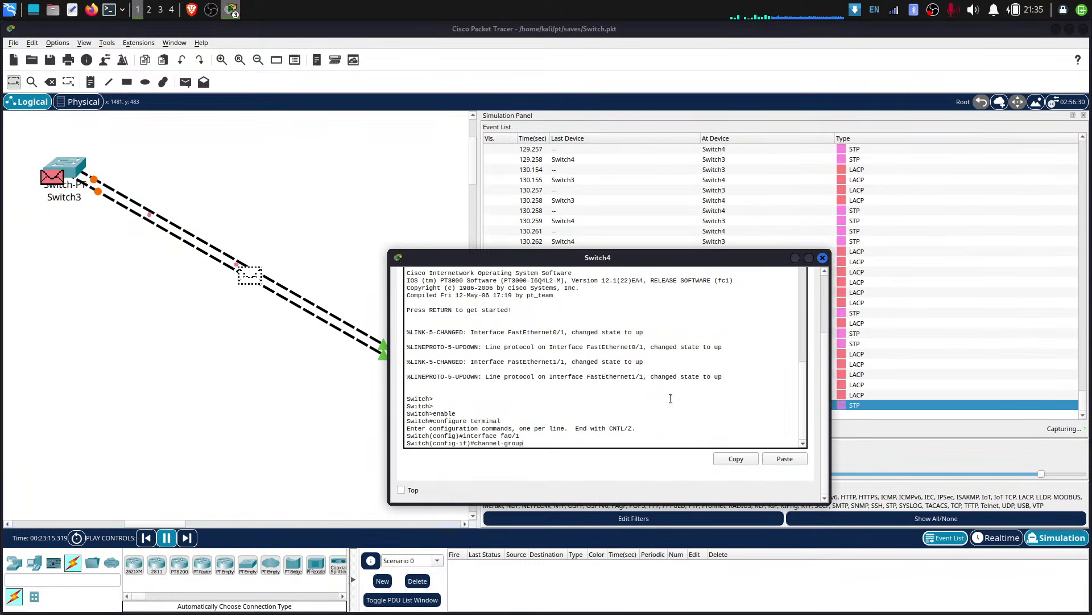
type("1 mod")
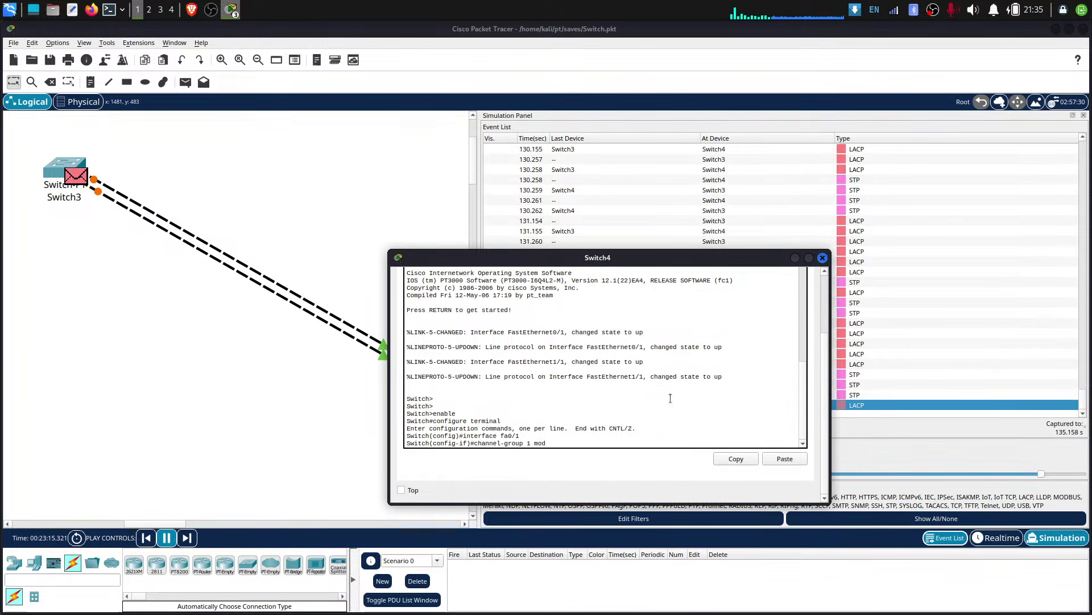
type("e activ")
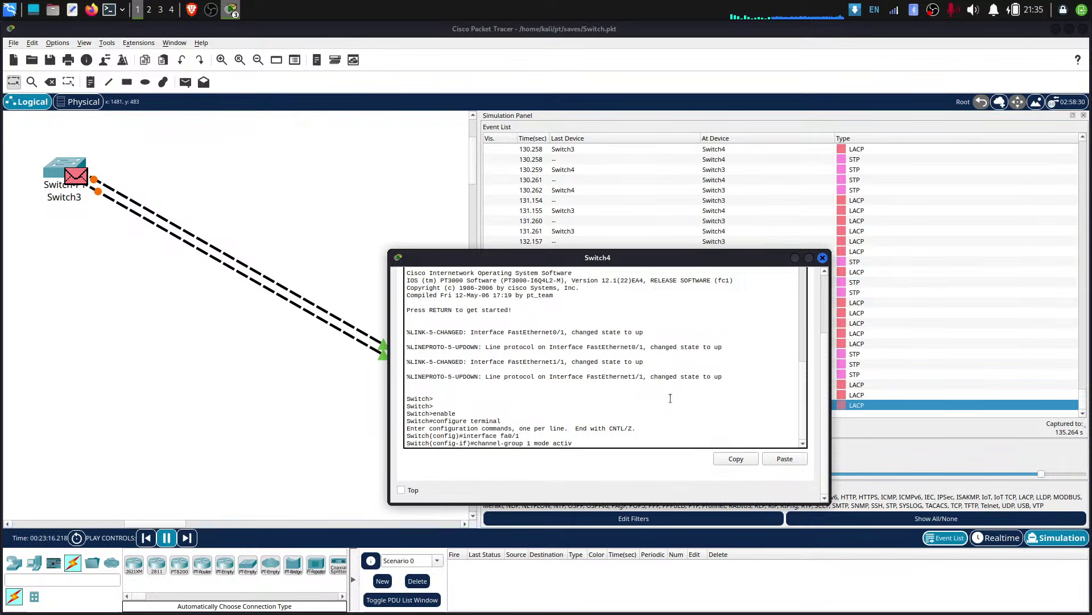
type("e")
key("Return")
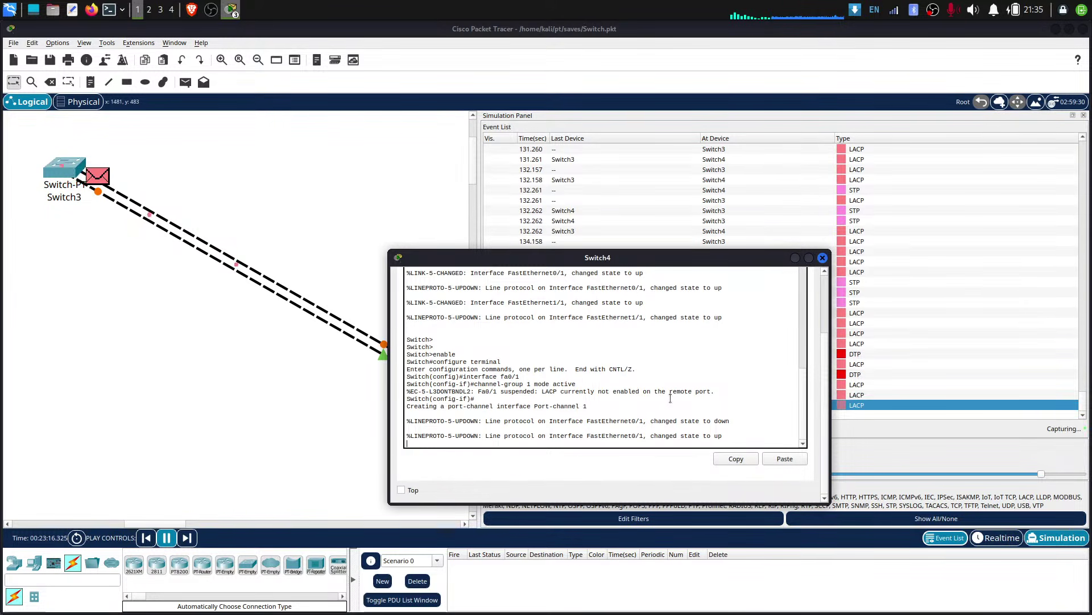
key("Return")
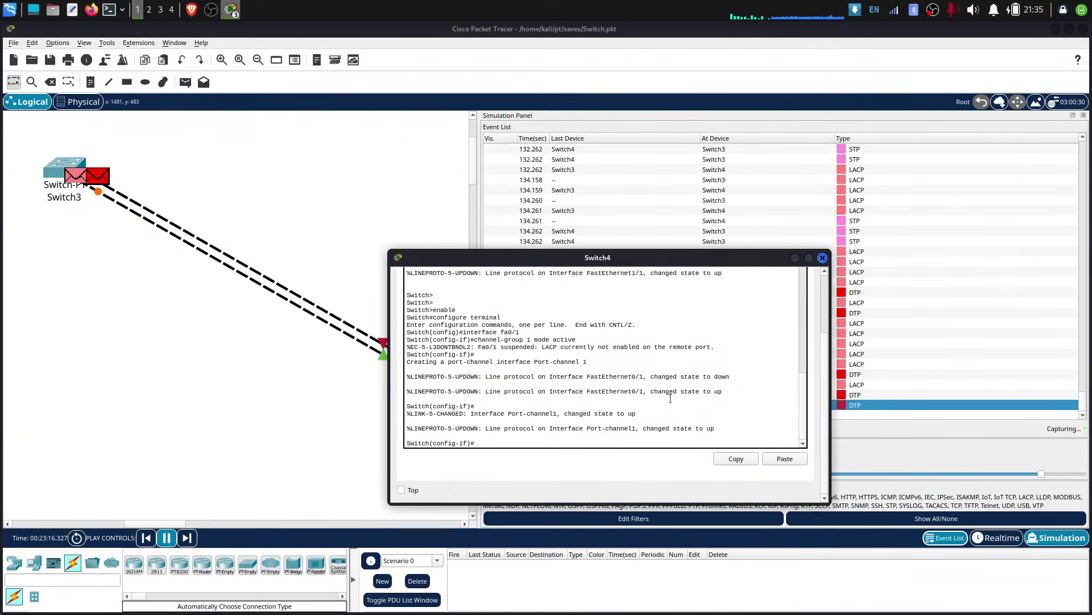
- Exit Switch4's fa0/1 interface configuration and enter that of the second link port with interface fa1/1
type("exit")
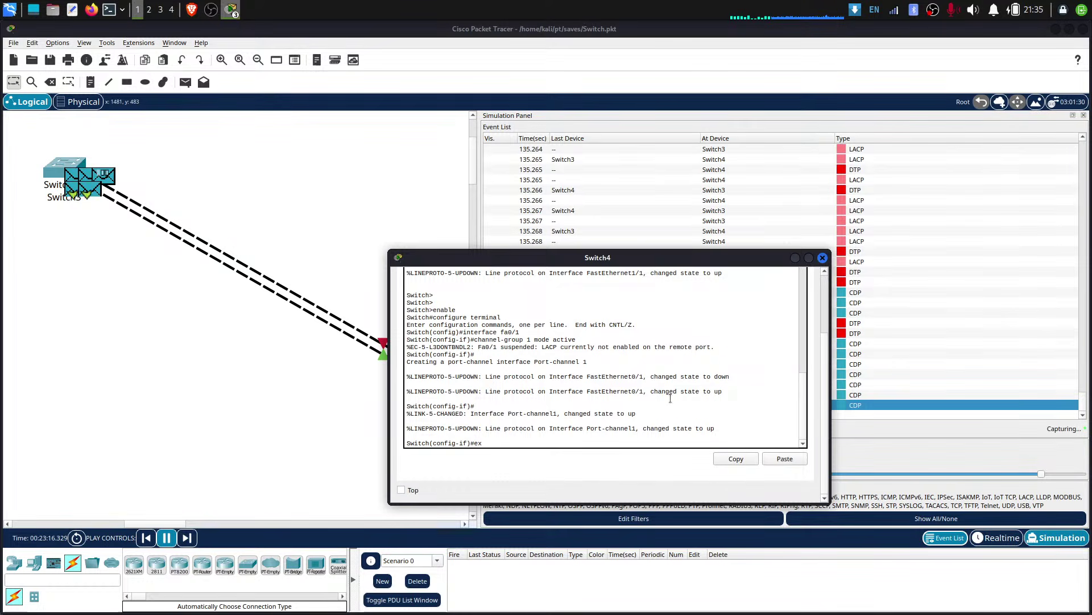
key("Return")
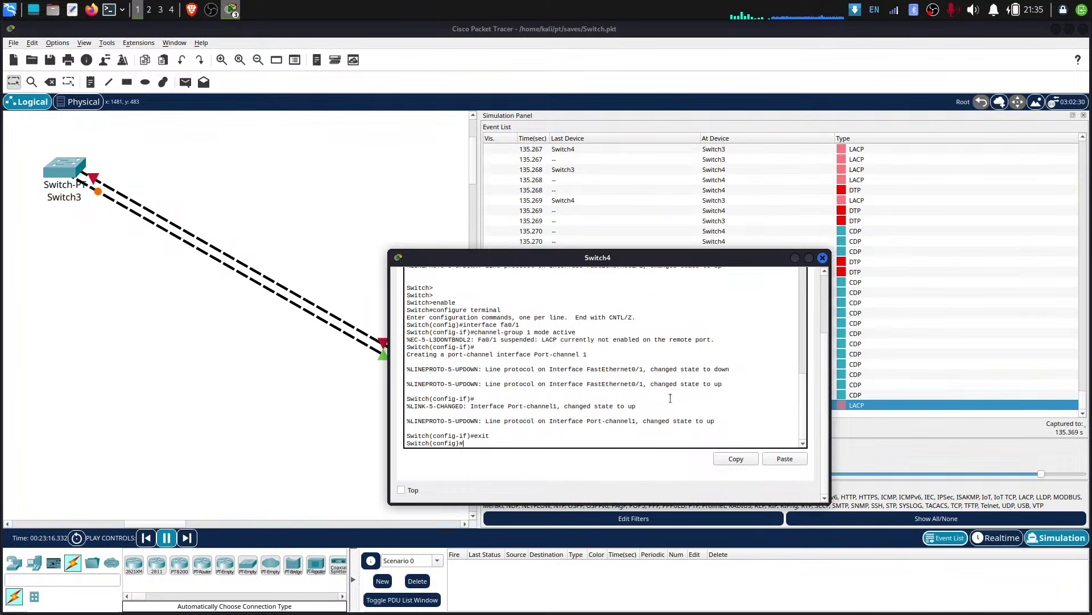
type("interface fa")
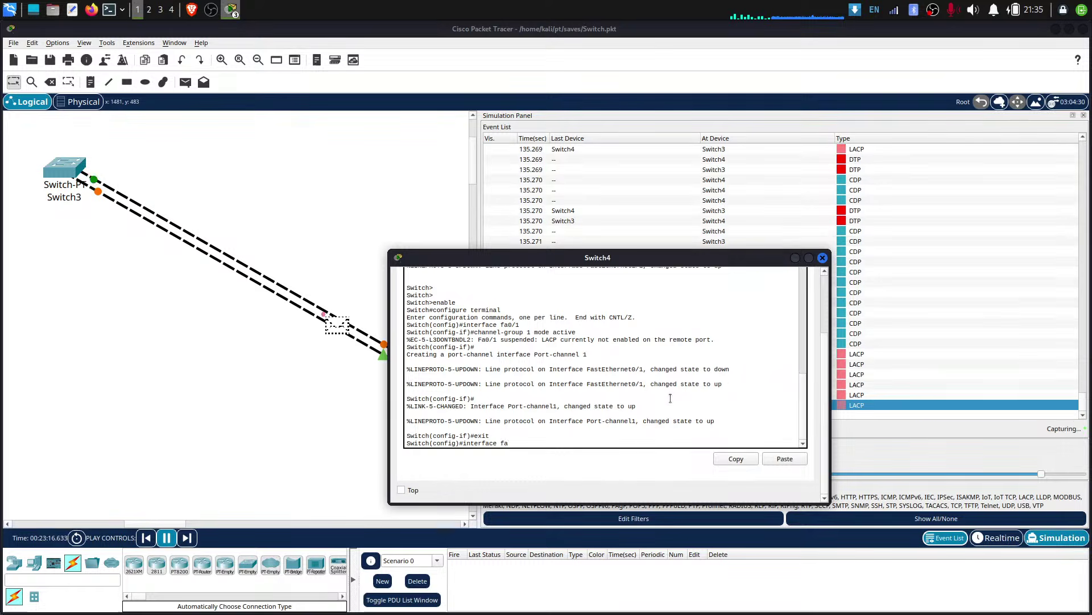
type("1/1")
key("Return")
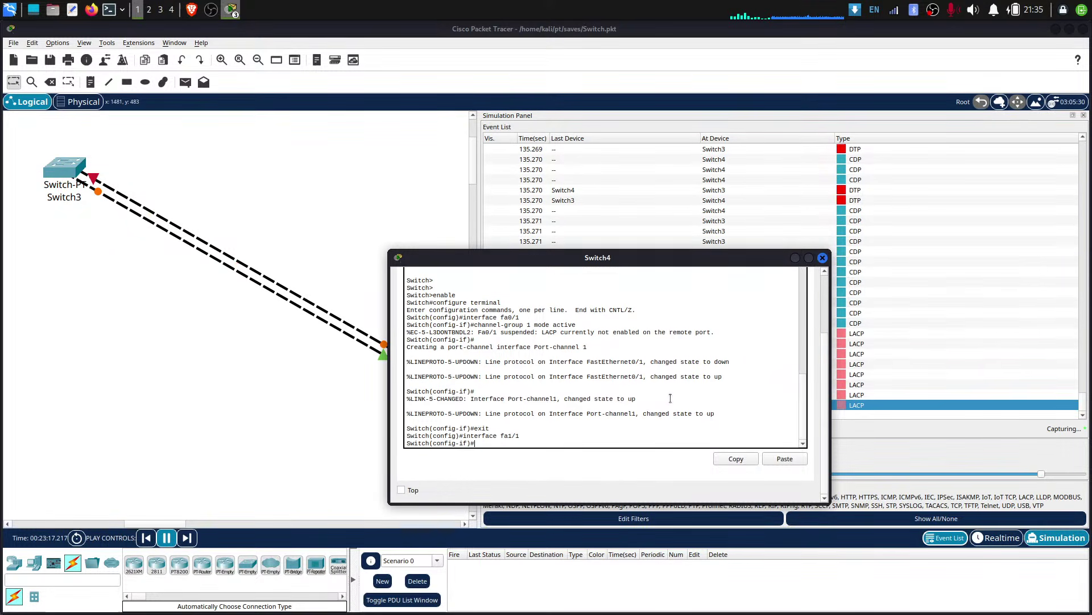
- Add Switch4's fa1/1 to EtherChannel group 1 with channel-group 1 mode active
type("cha")
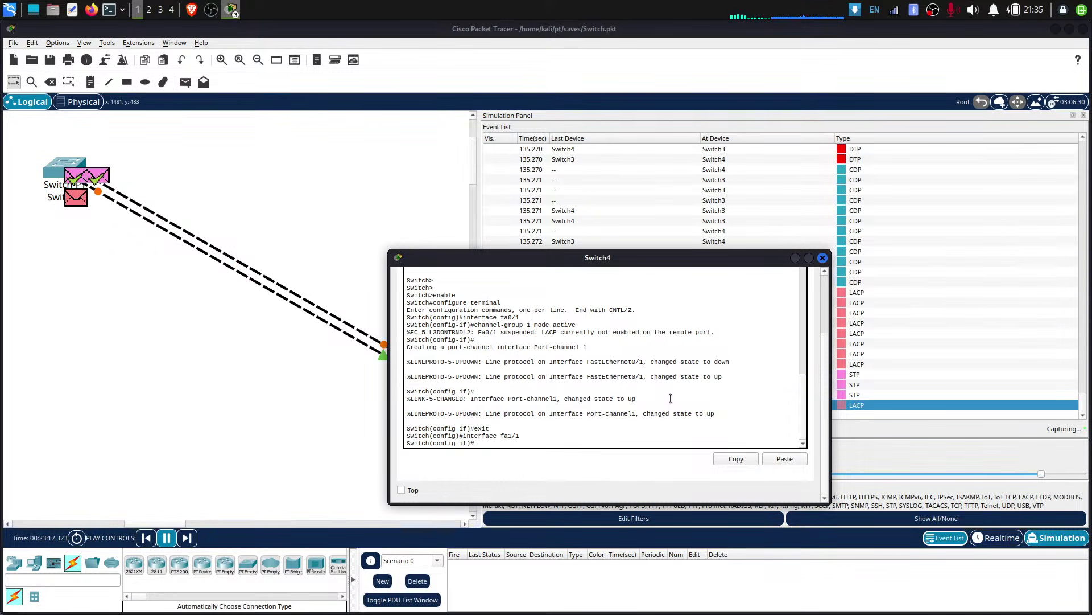
type("nnel")
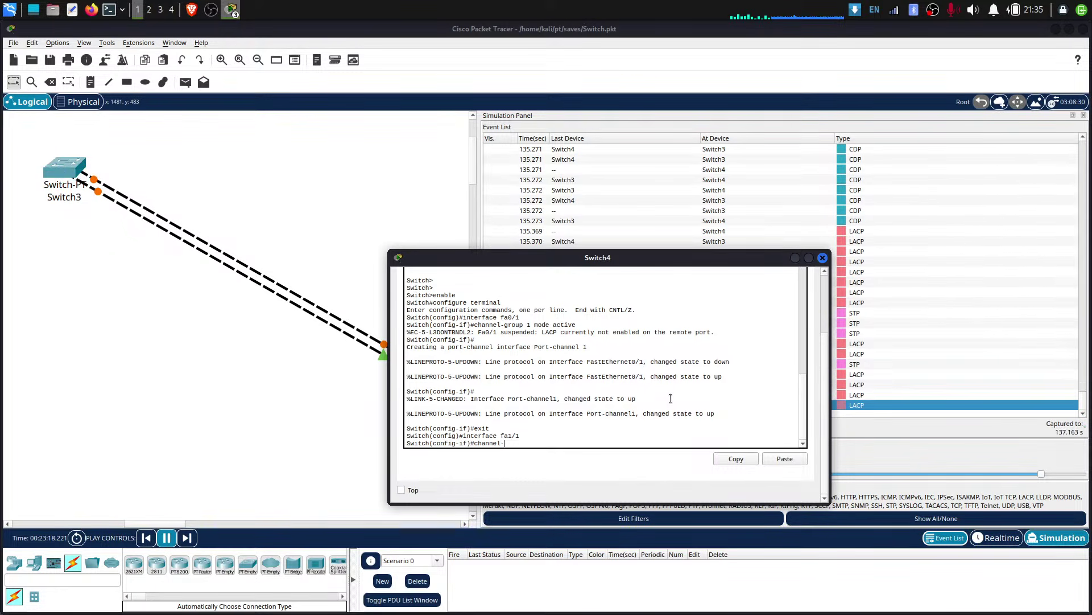
type("-gr")
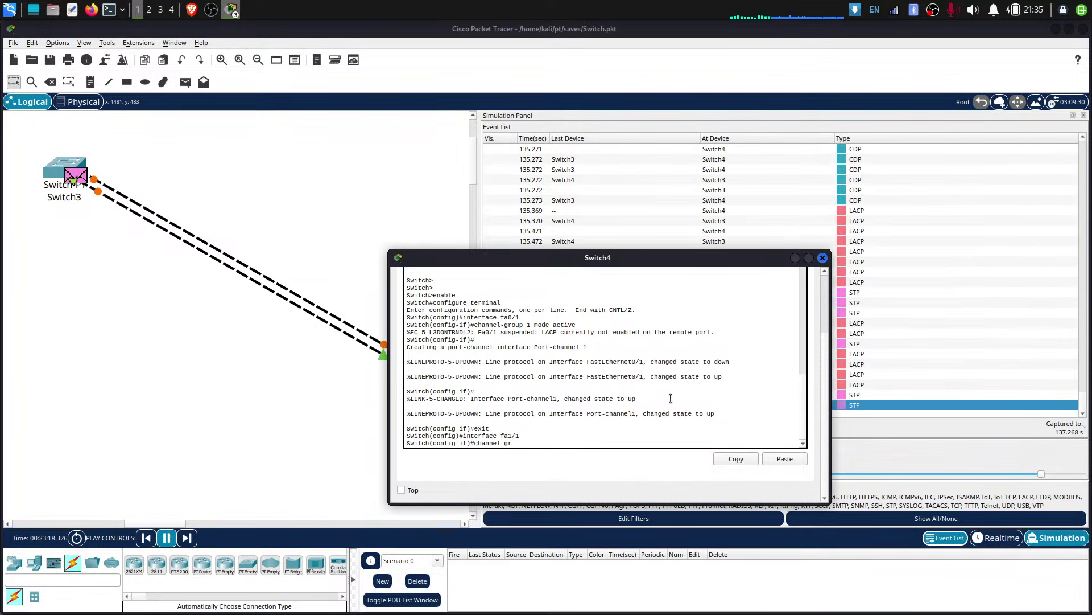
type("oup ")
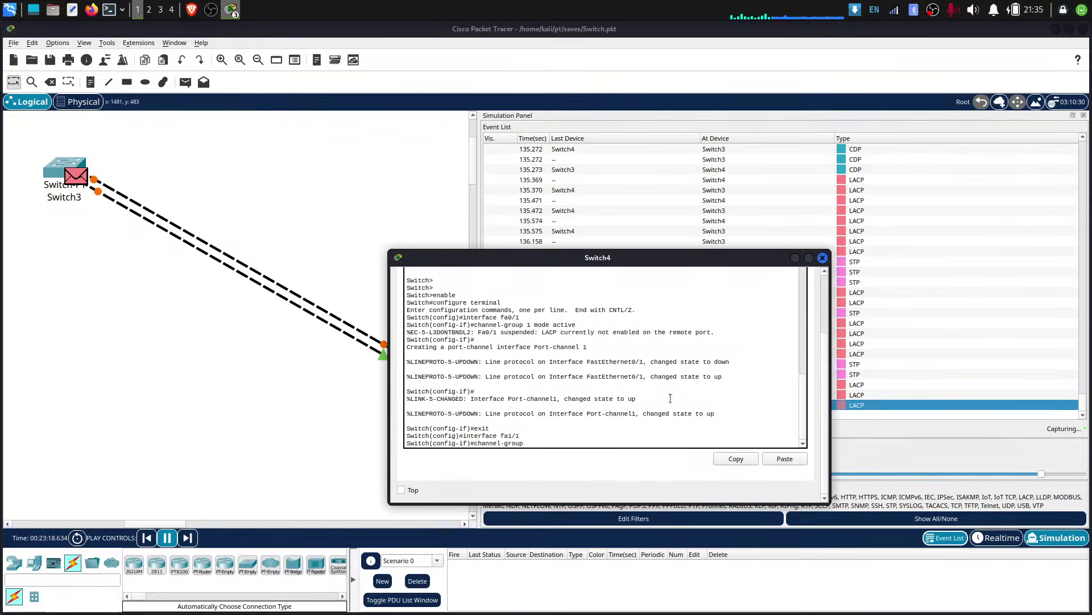
type("1 ")
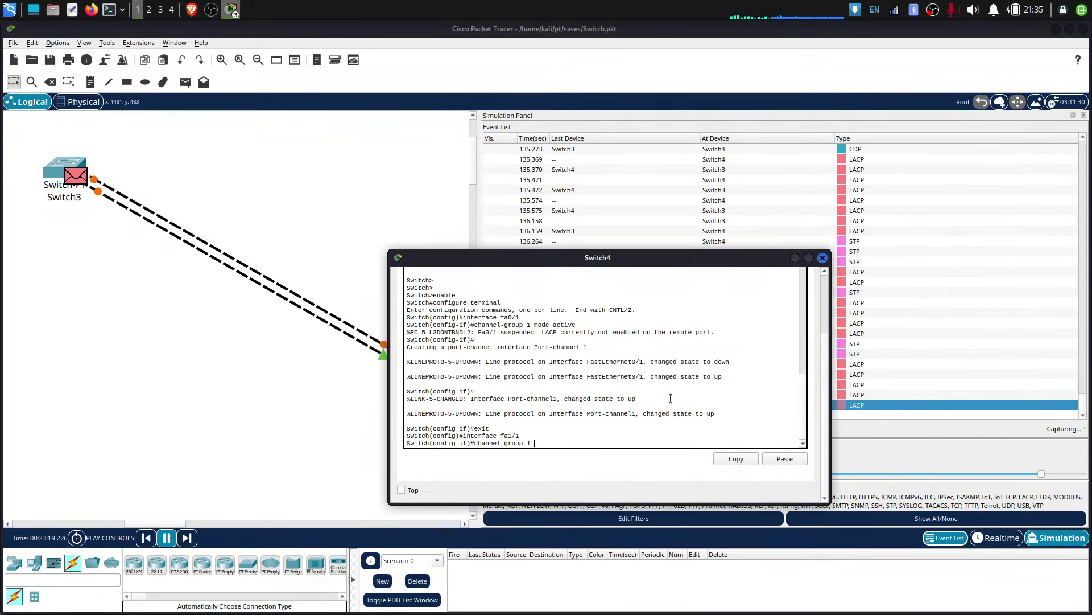
type("mode act")
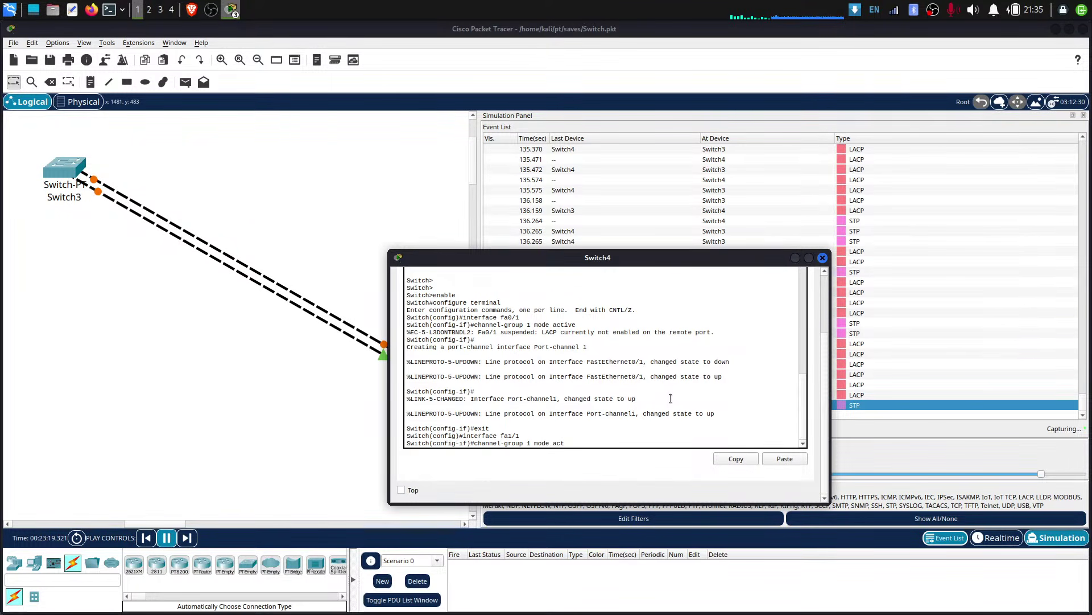
type("ive")
key("Return")
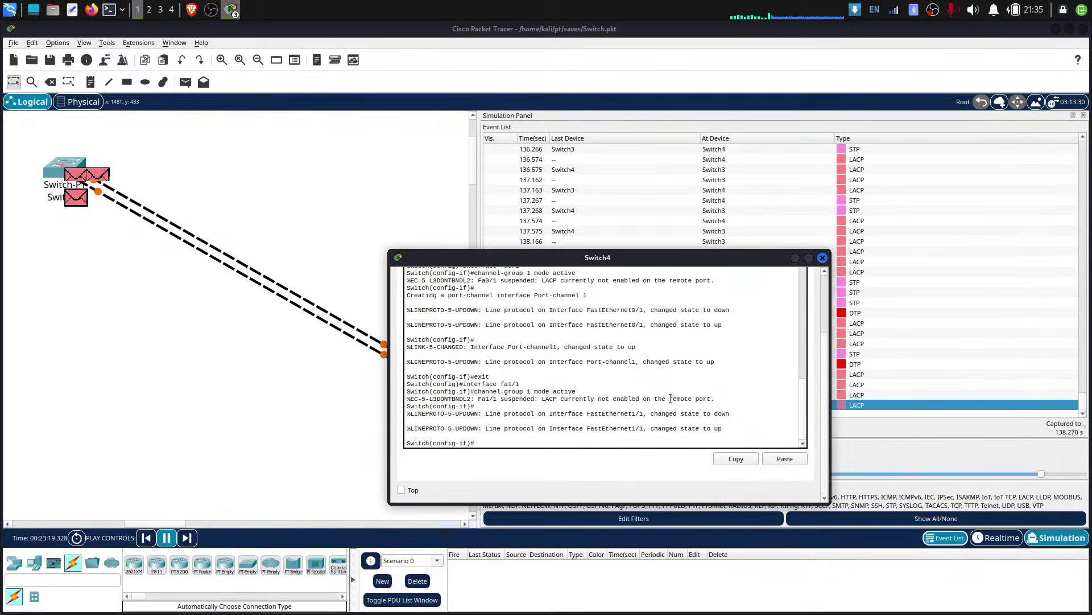
- Leave Switch4's fa1/1 interface configuration with exit, returning to global configuration mode
key("Return")
type("ex")
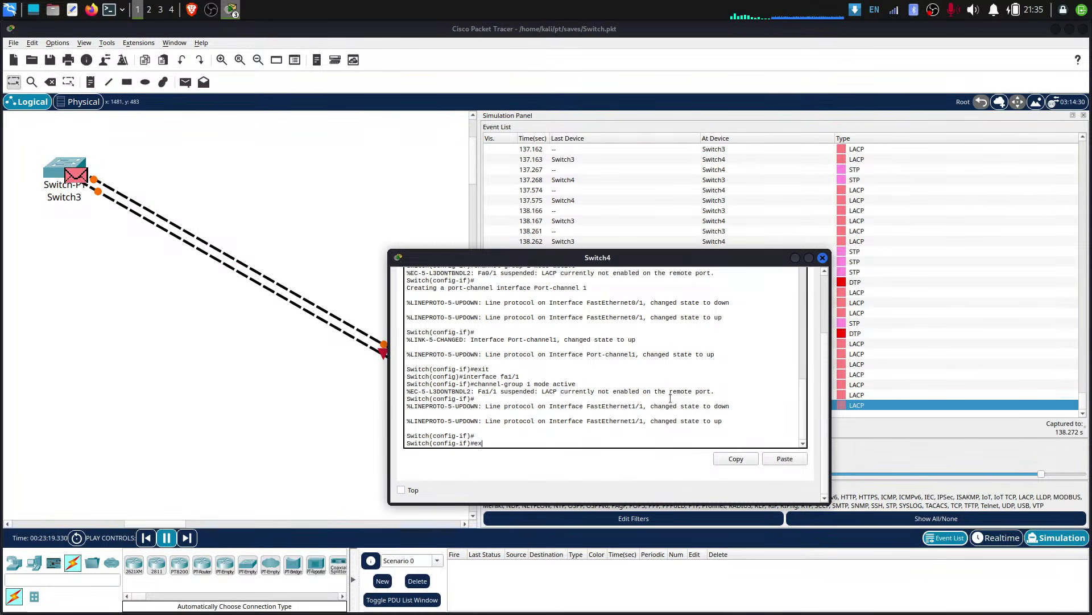
type("it")
key("Return")
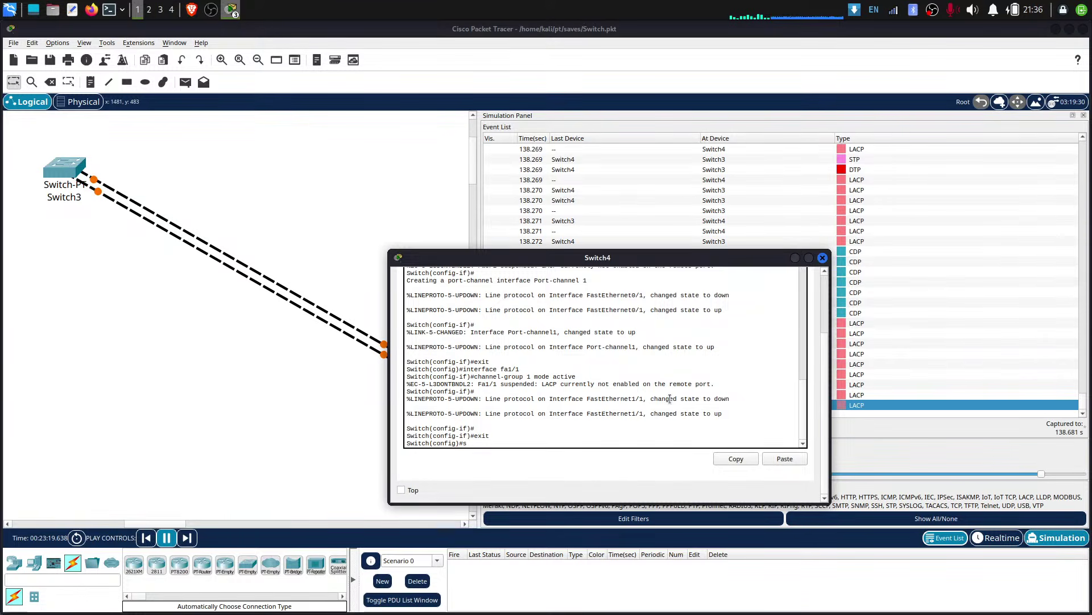
- Try to run show etherchannel summary from Switch4's global configuration mode
type("show")
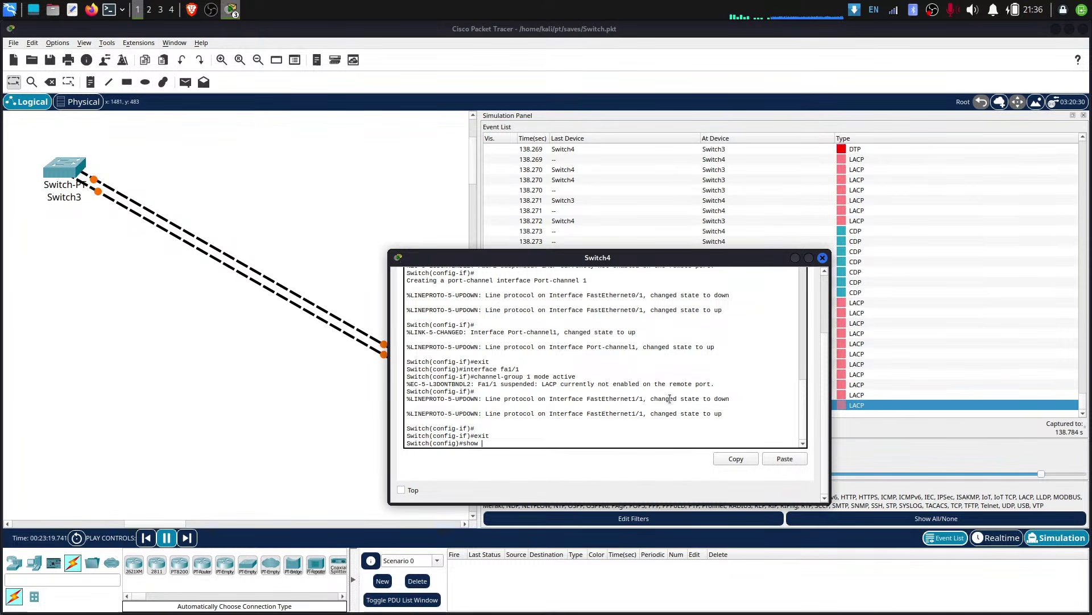
type(" etherchannel")
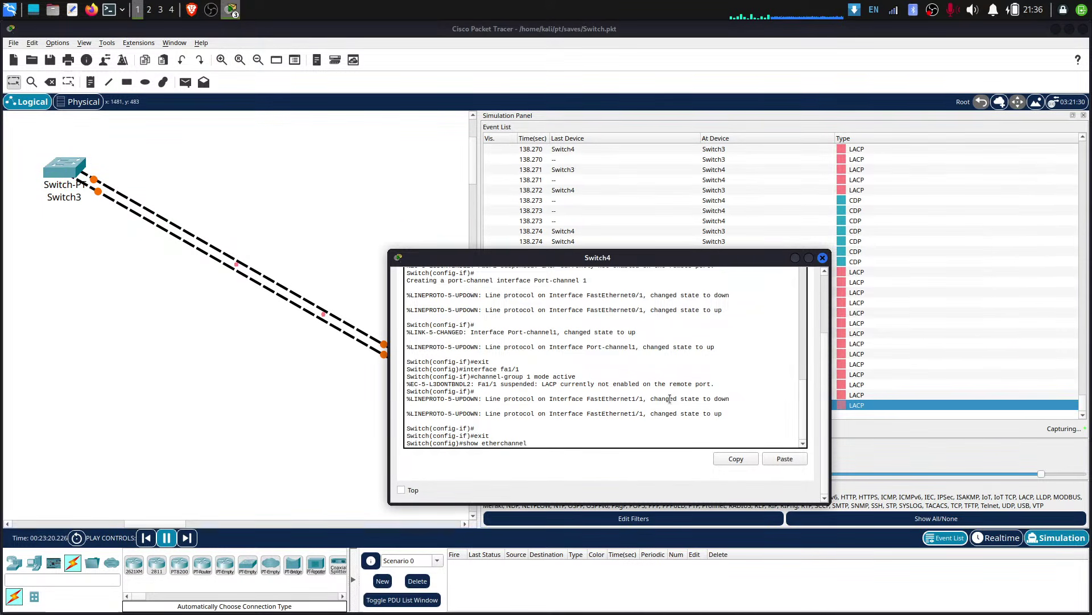
type(" su")
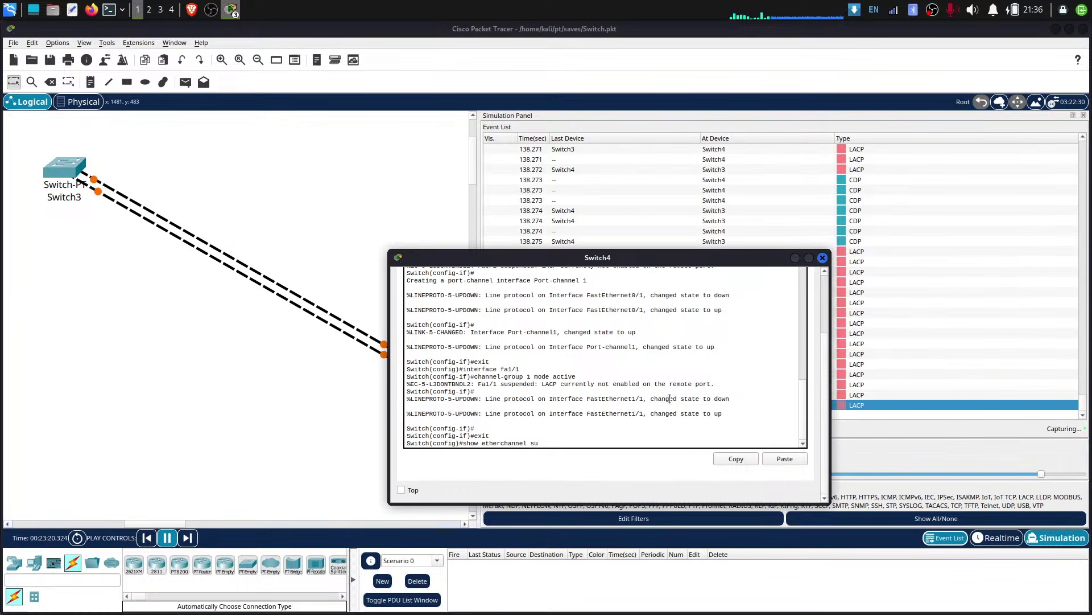
type("mmary")
key("Return")
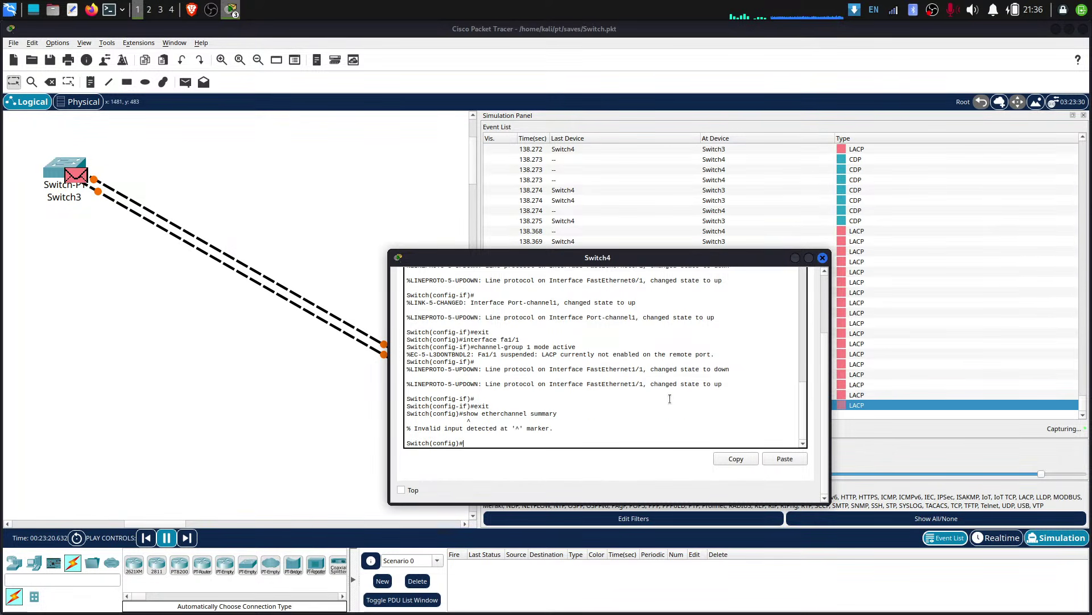
- Exit Switch4's global configuration mode and display the EtherChannel status with show etherchannel summary
type("exit")
key("Return")
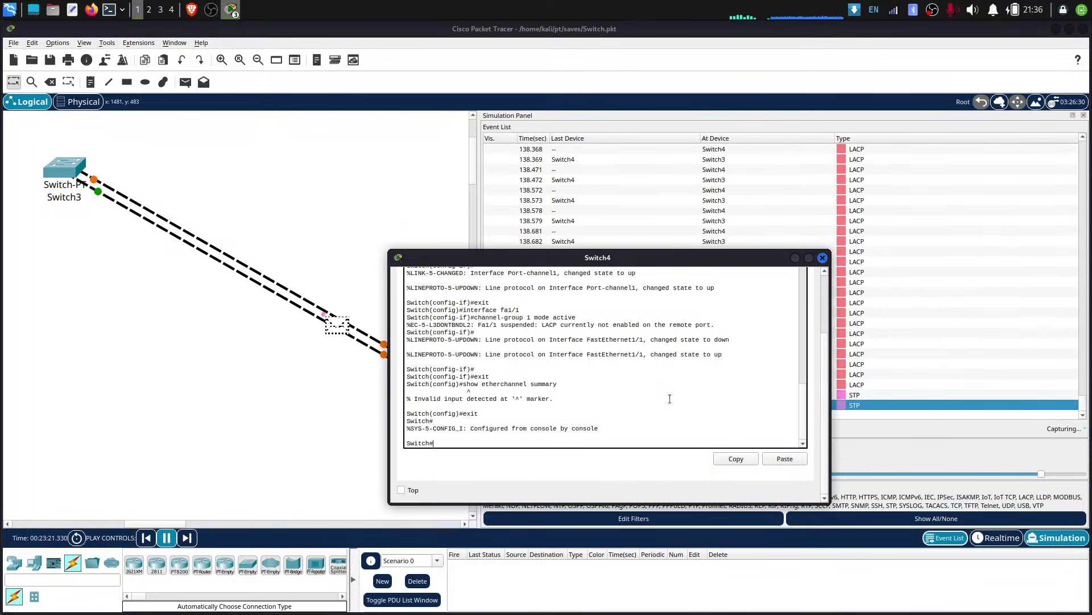
type("show ethe")
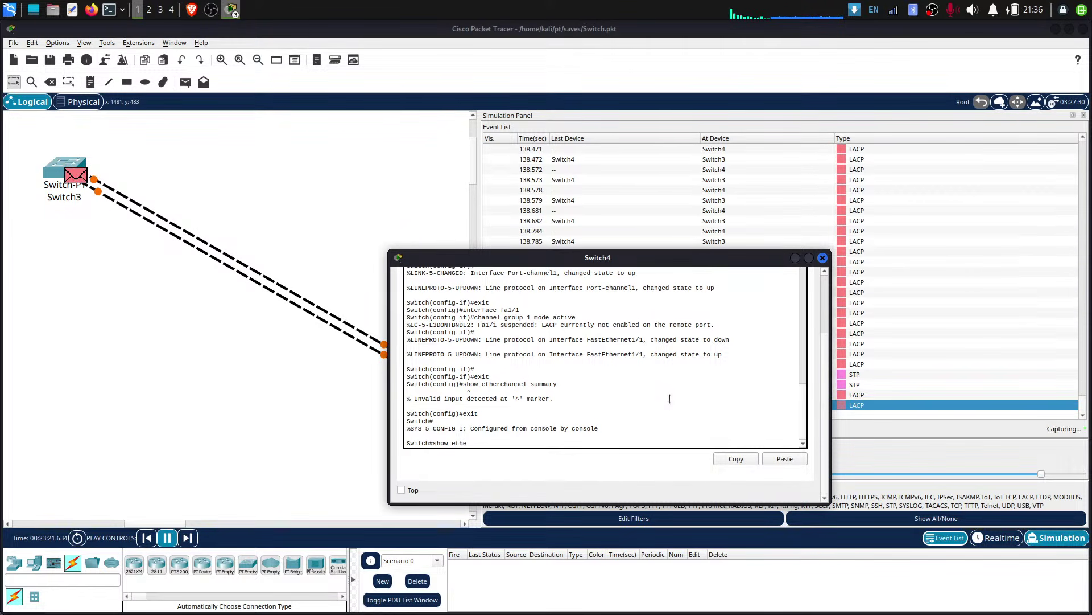
type("rchannel")
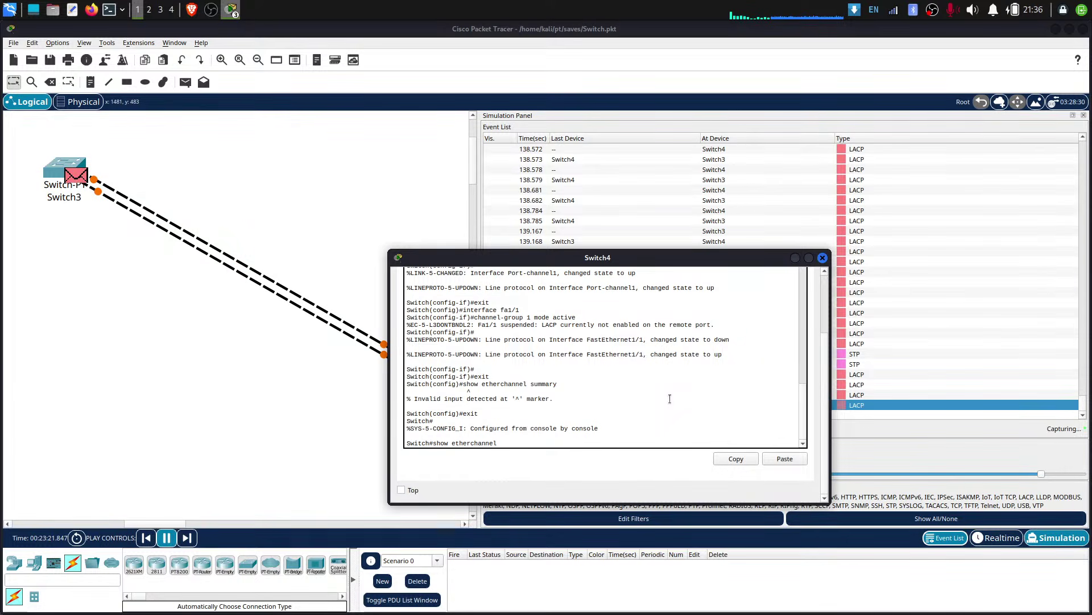
type(" summary")
key("Return")
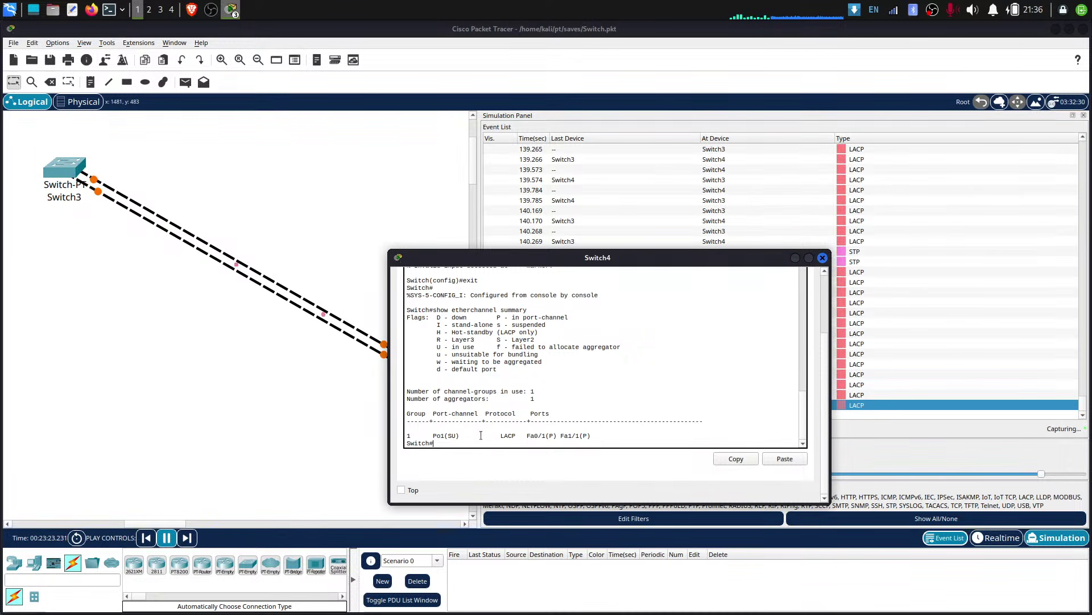
- Examine the protocol, member ports and port-channel entry in Switch4's EtherChannel summary, enlarging the command-line window for reading
mouse_move(501, 435)
left_mouse_down()
mouse_move(434, 444)
mouse_move(518, 436)
left_mouse_up()
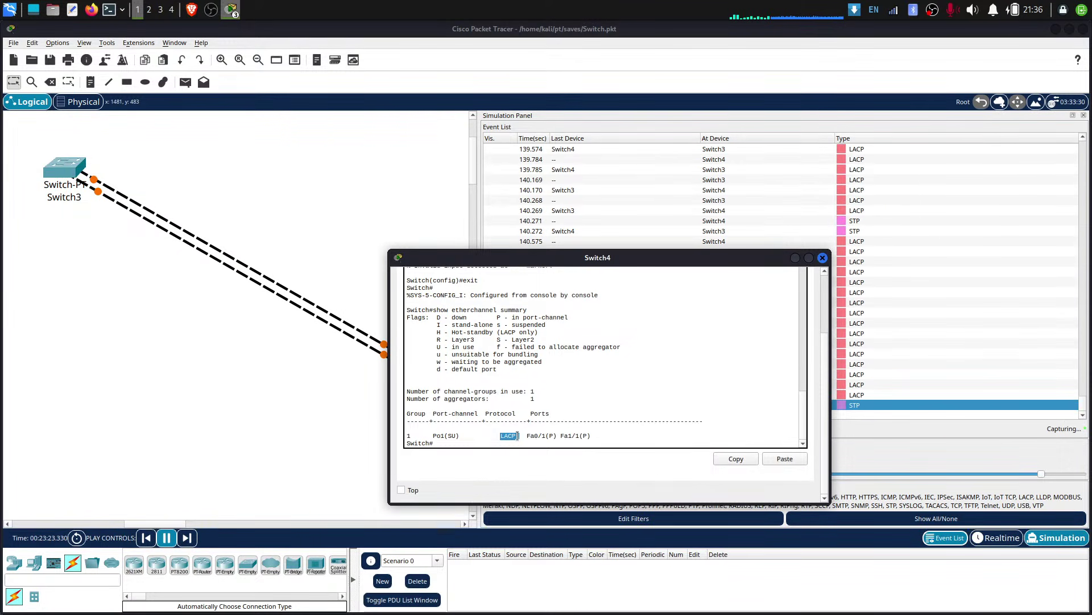
left_click(437, 436)
left_click_drag(438, 430, 512, 435)
left_click(487, 413)
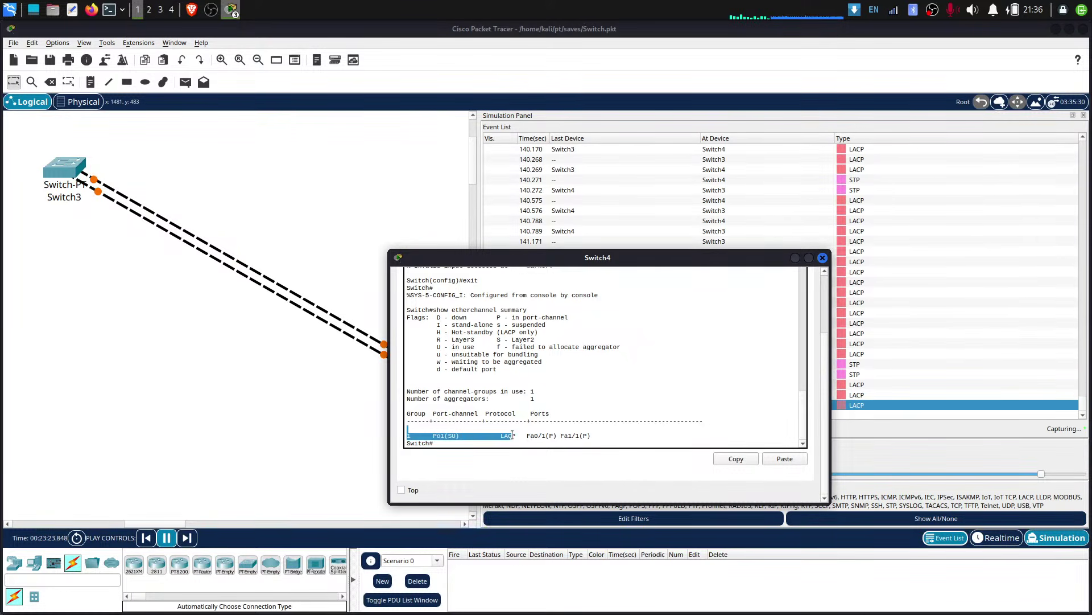
left_click(546, 405)
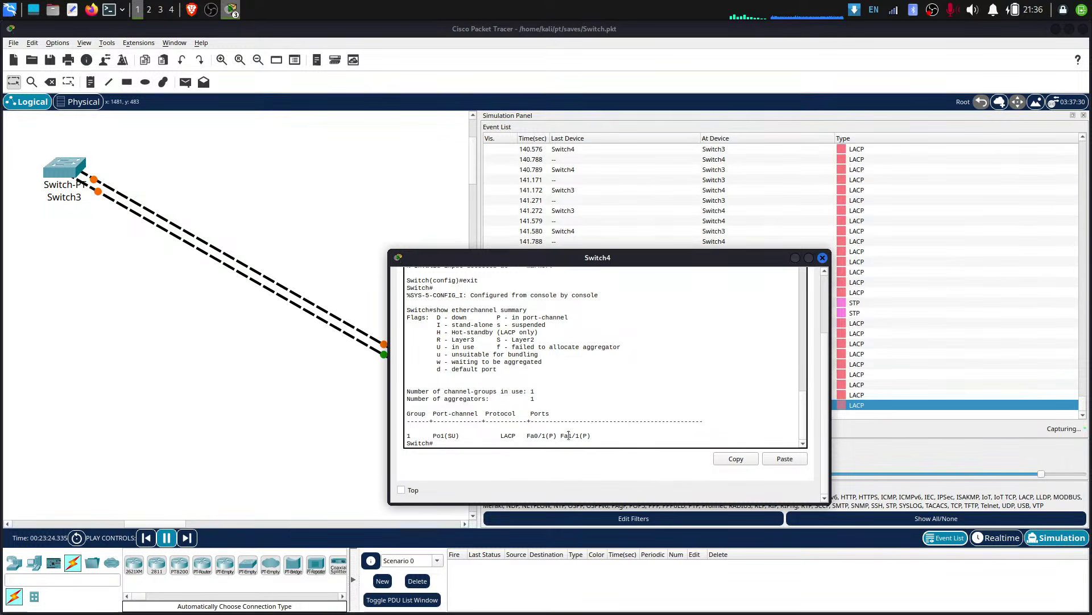
left_click_drag(568, 435, 526, 437)
left_click(530, 435)
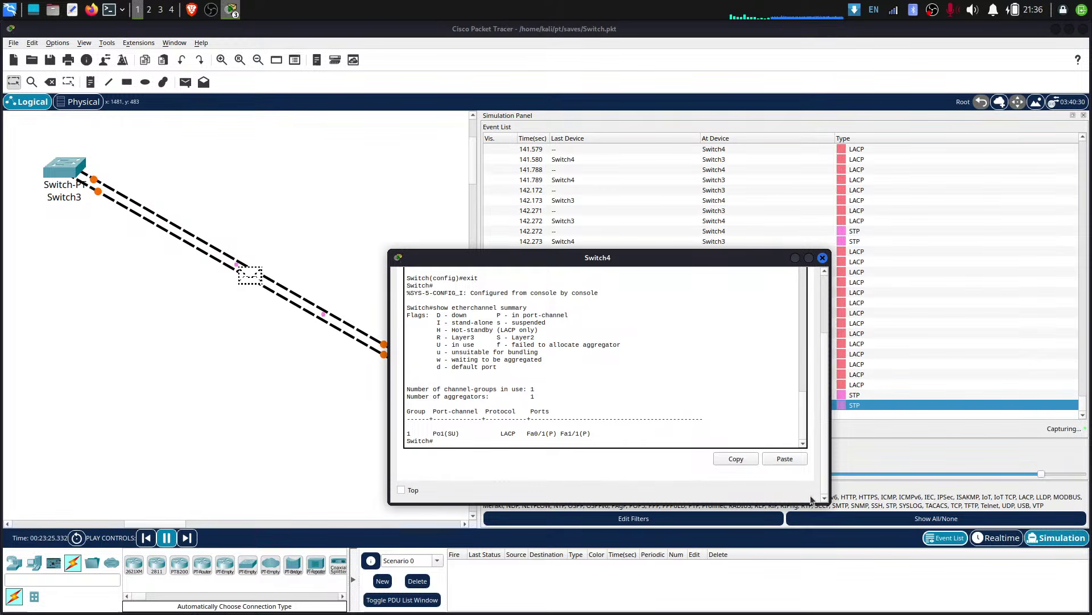
left_click_drag(829, 503, 1052, 547)
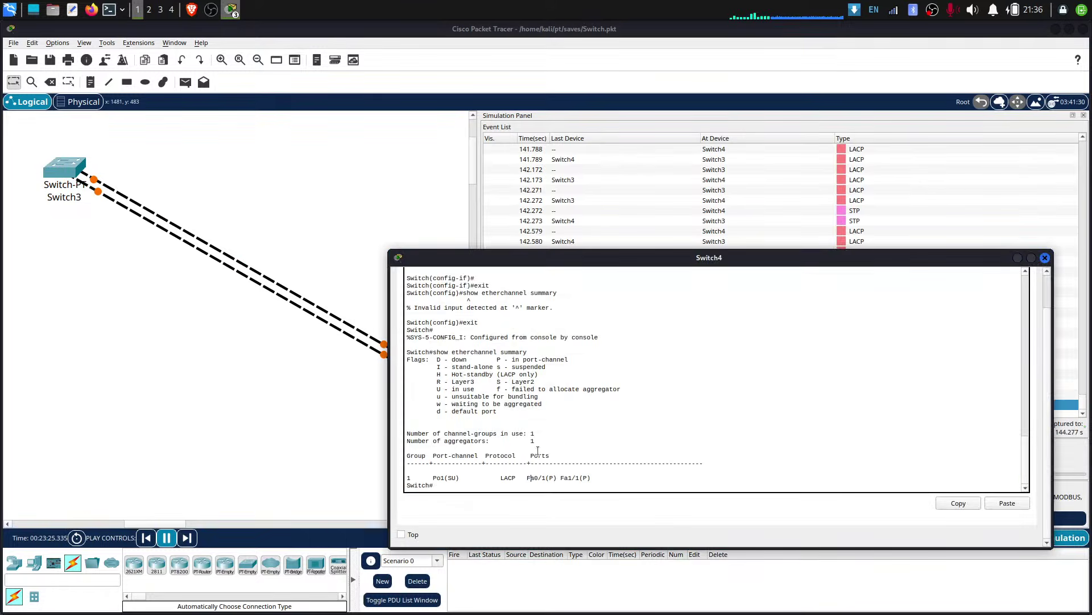
left_click_drag(458, 478, 442, 478)
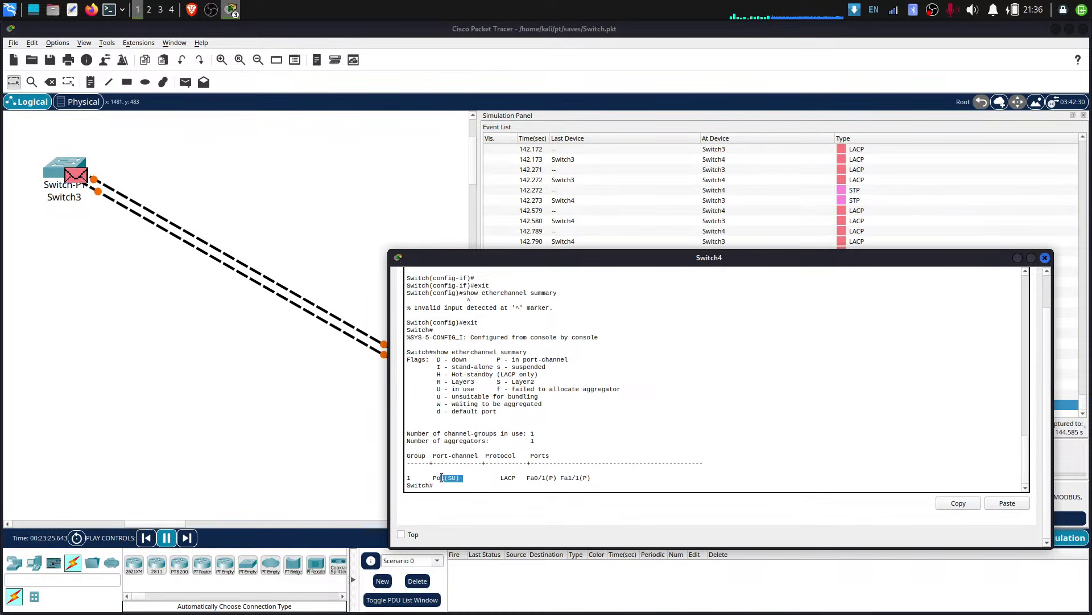
left_click(442, 478)
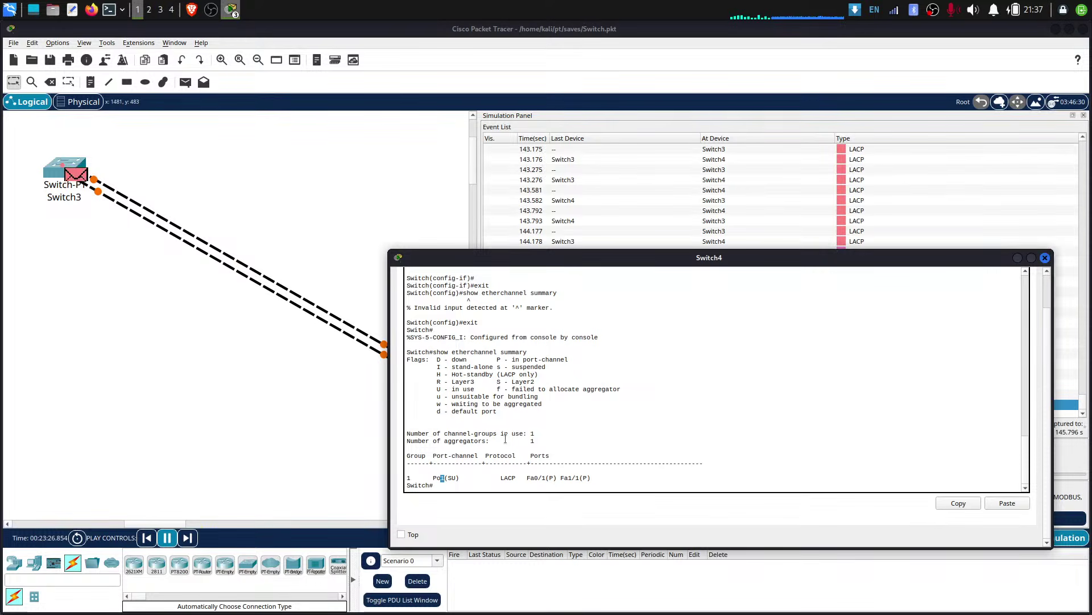
- Display the details of Switch4's bundled interface with show interfaces port-channel 1
left_click_drag(574, 258, 350, 160)
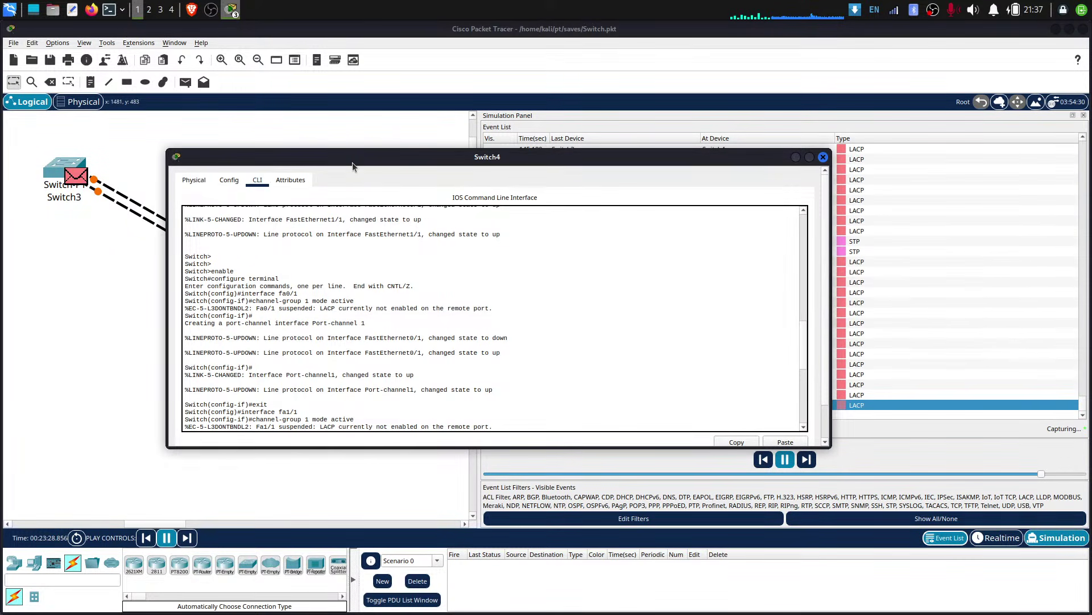
scroll(412, 326, "down", 5)
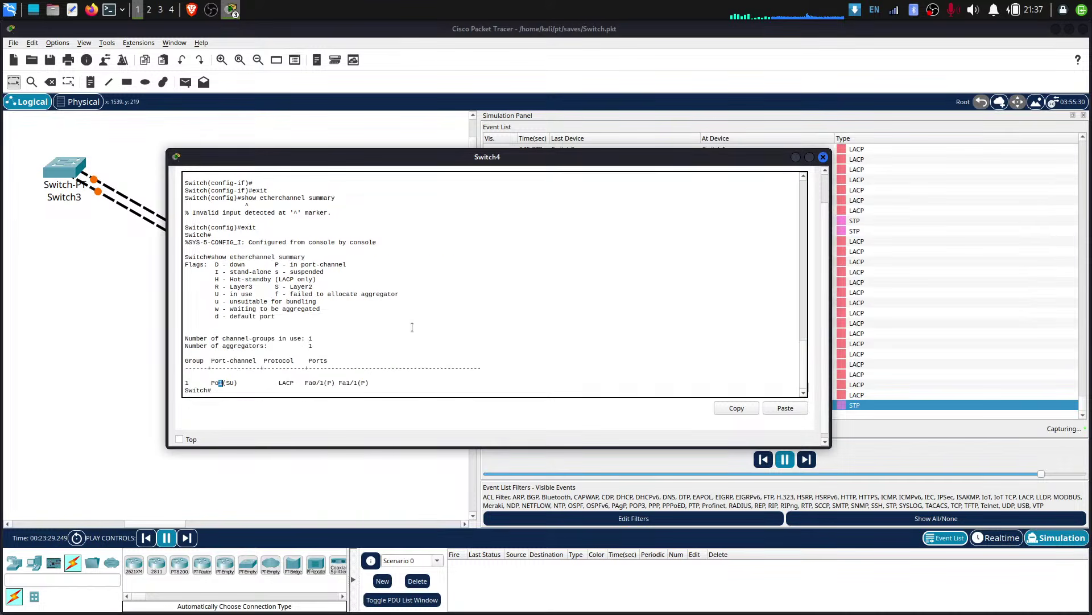
scroll(412, 327, "down", 1)
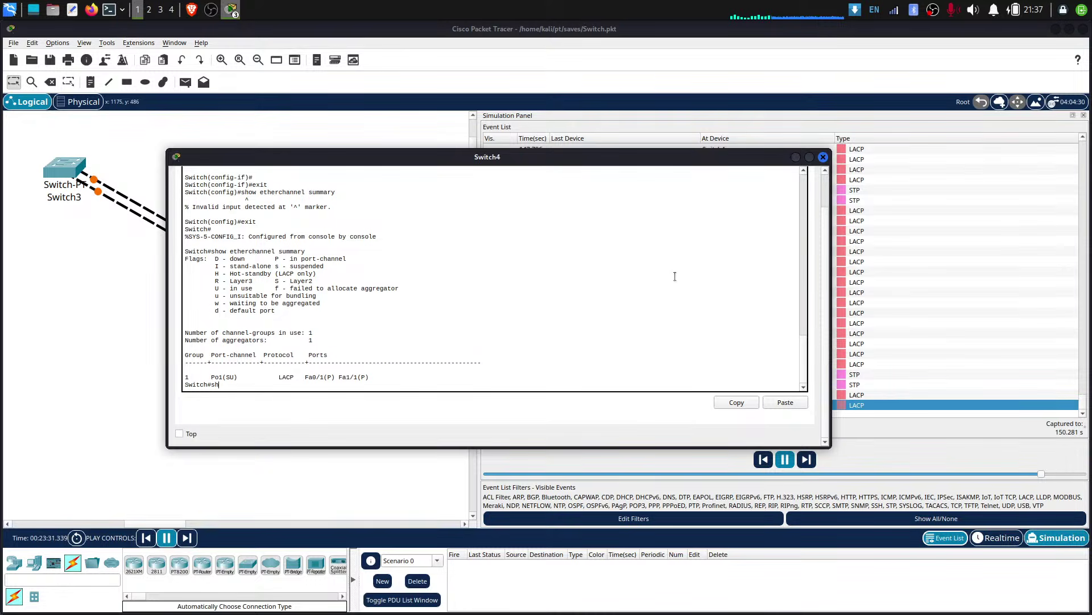
type("ow inte")
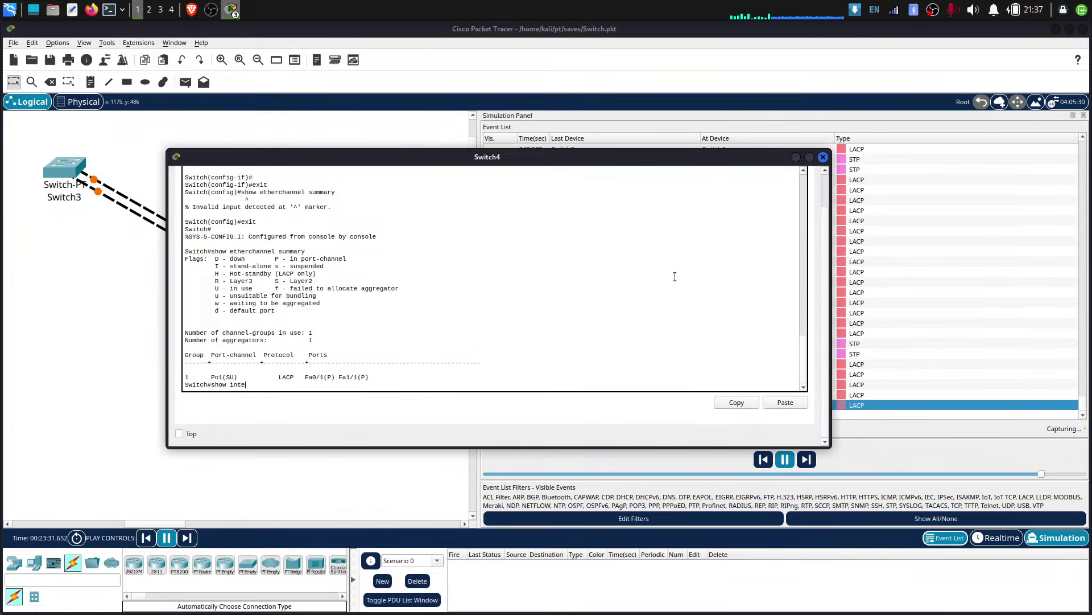
type("rfaces ")
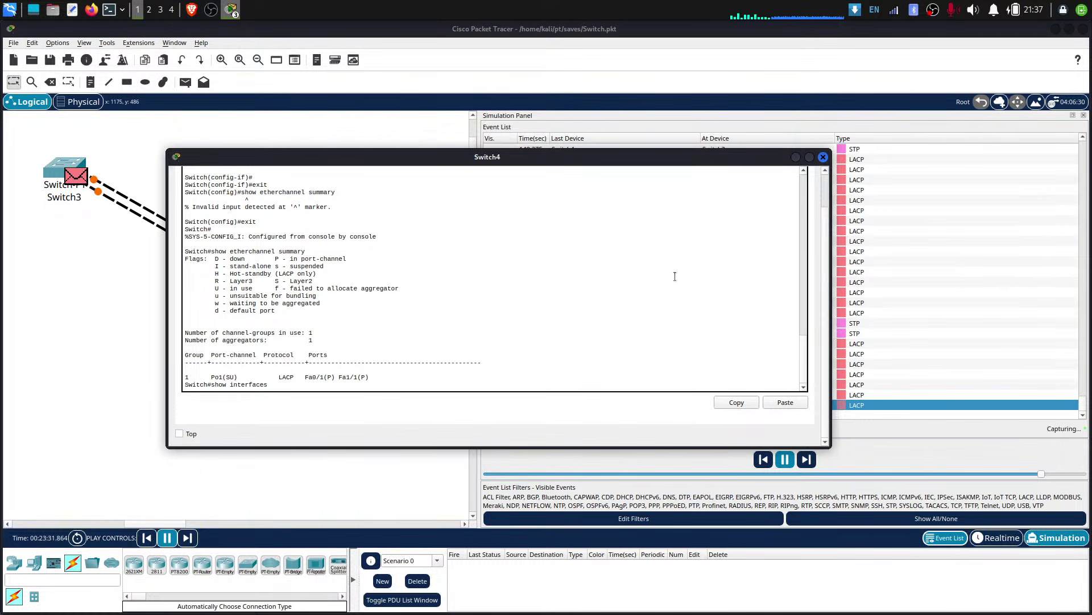
type("port-")
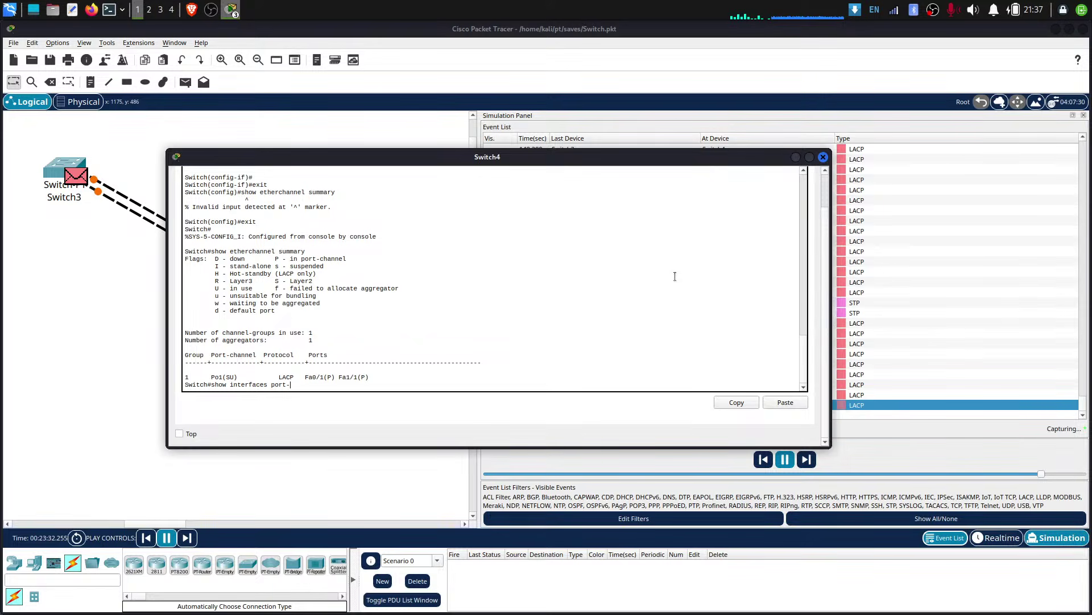
type("channel 1")
key("Return")
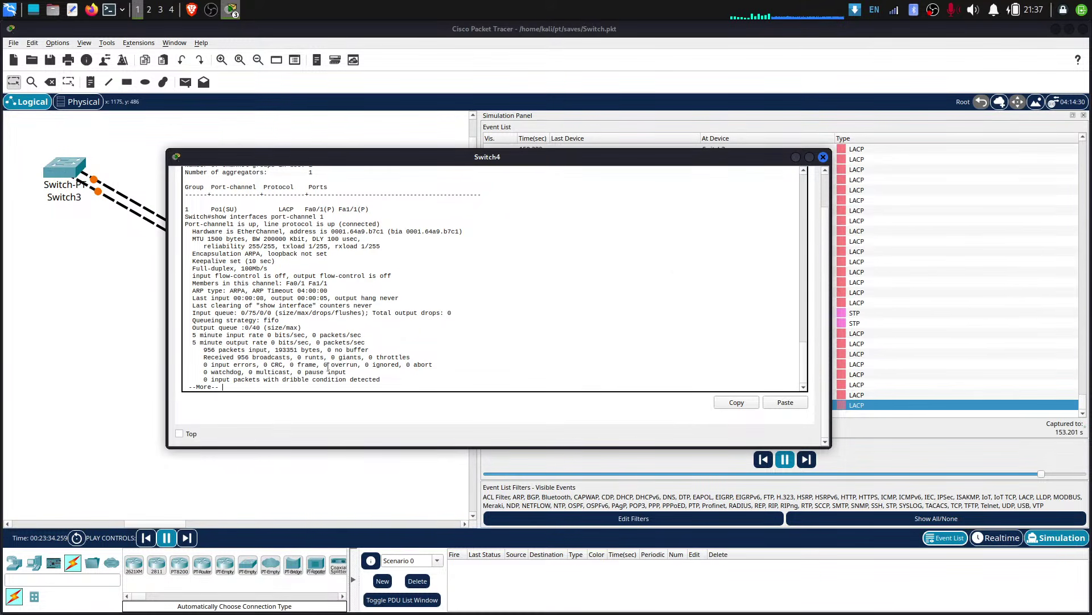
- Narrow Switch4's command-line window and move it clear of the two switches in the topology
left_click_drag(316, 388, 173, 294)
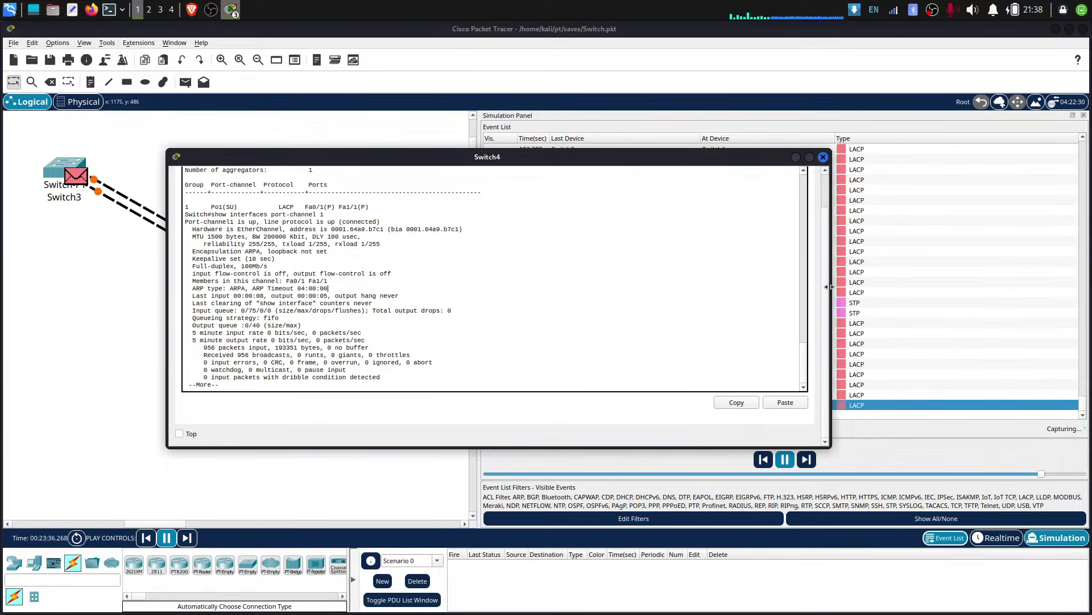
left_click_drag(829, 283, 564, 295)
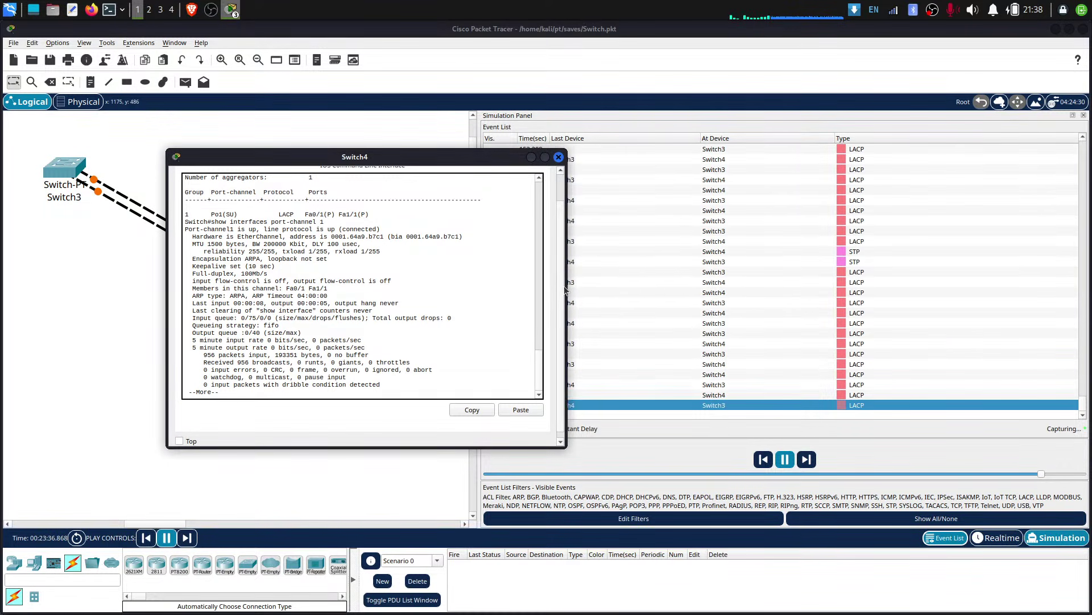
left_click_drag(565, 287, 484, 280)
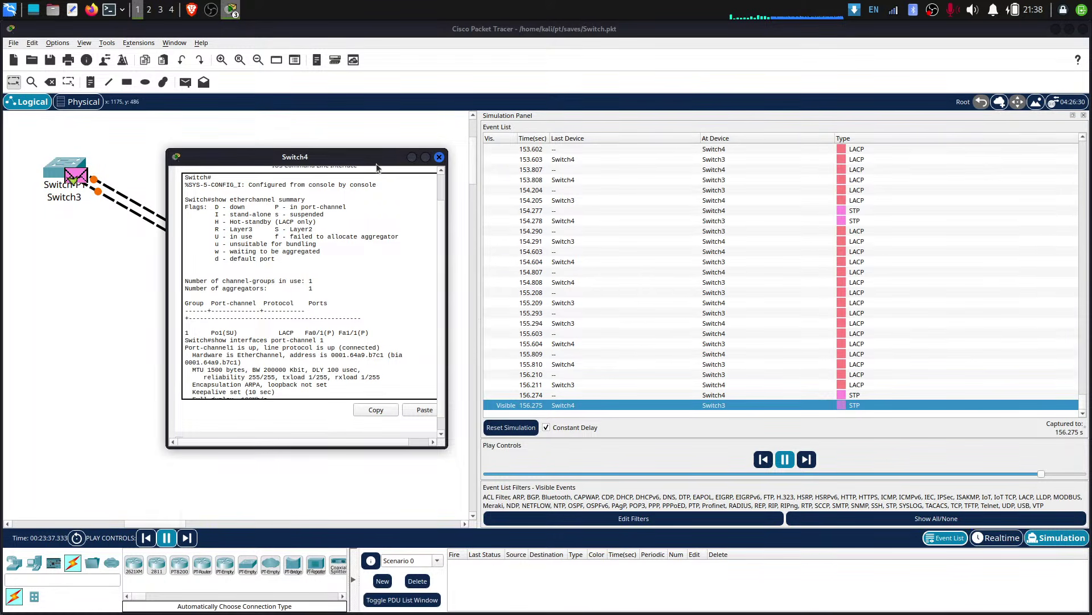
left_click_drag(436, 156, 713, 392)
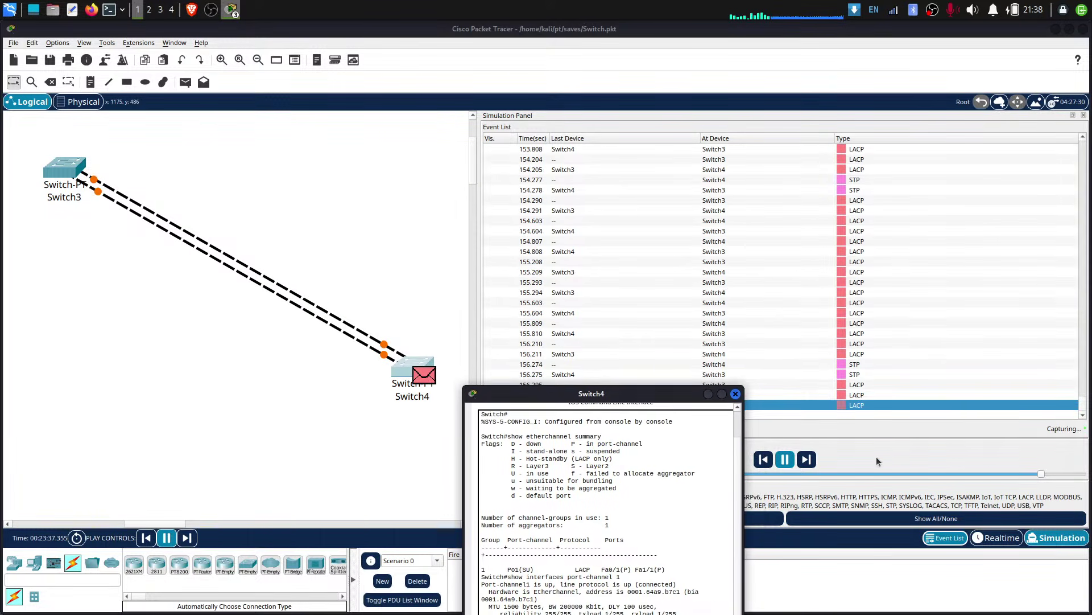
- Slow the simulation playback to about the middle of its speed range
left_click(820, 470)
left_click(820, 472)
left_click(761, 473)
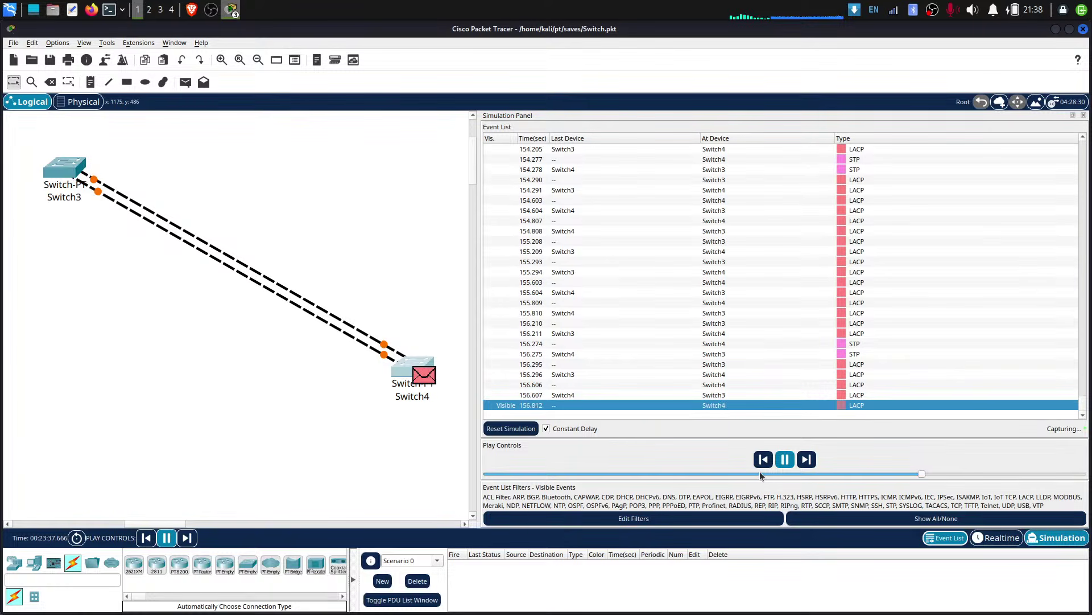
left_click(762, 473)
left_click(760, 472)
left_click(759, 473)
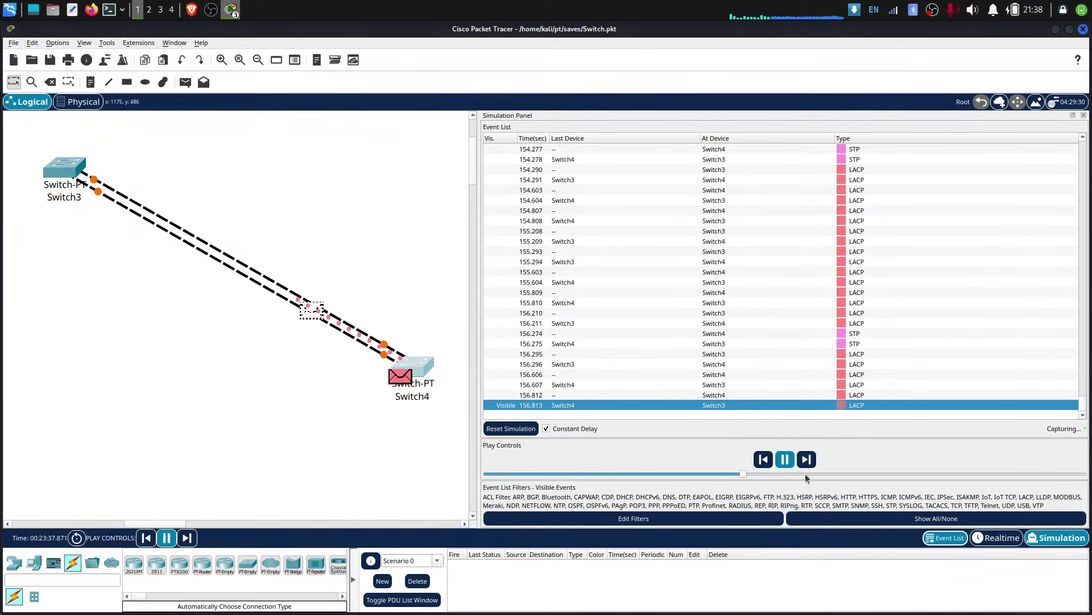
left_click(820, 474)
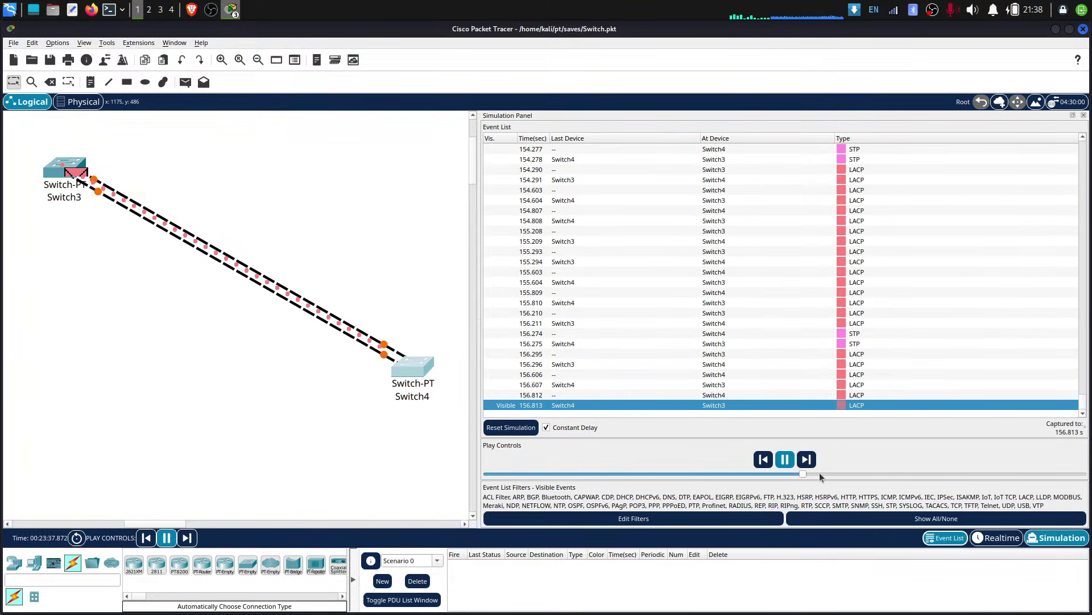
- Bring Switch3's command-line window to the front and reposition it so its prompt is fully accessible
left_click(231, 10)
left_click(266, 54)
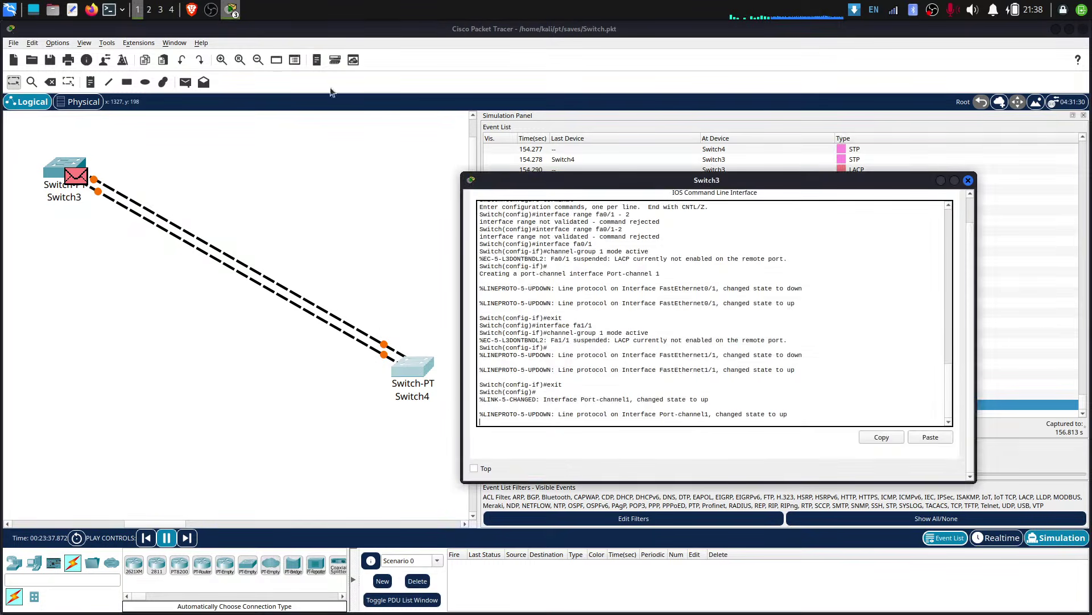
left_click_drag(532, 182, 551, 502)
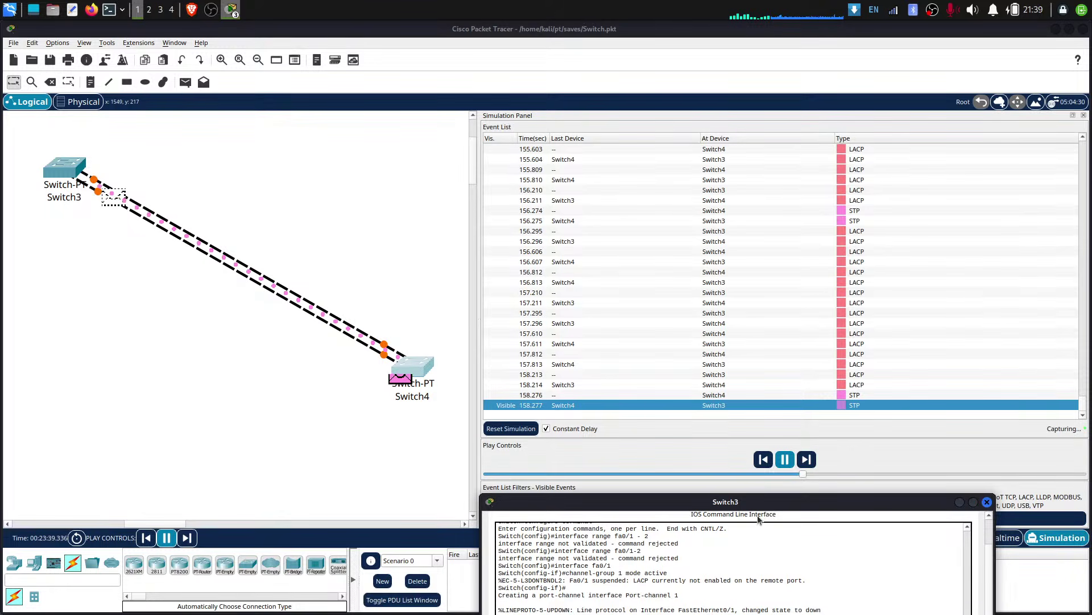
left_click_drag(742, 483, 643, 213)
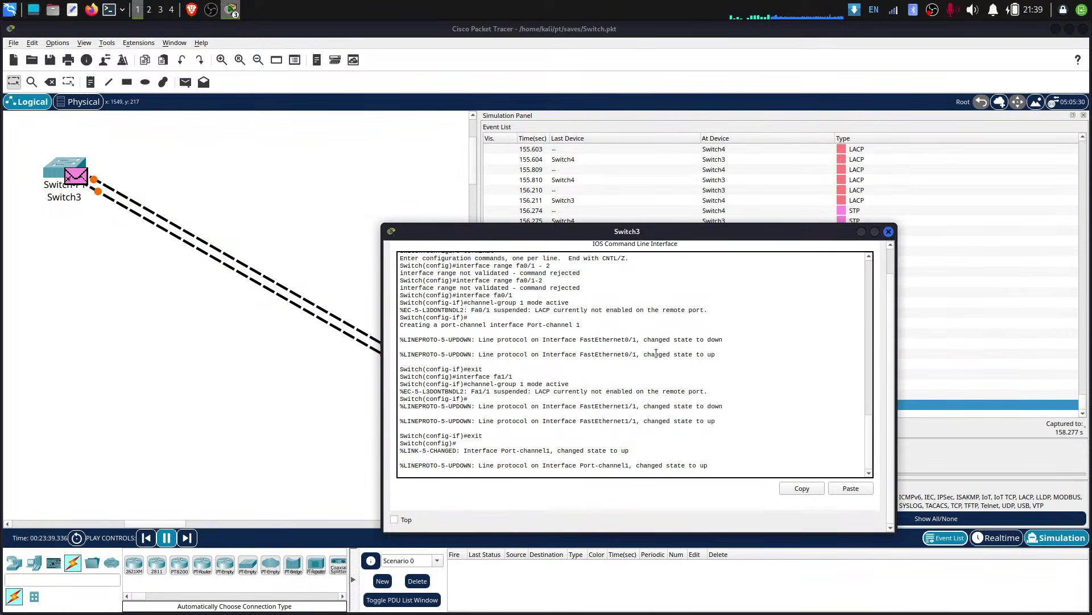
- Try to display the EtherChannel information from Switch3's configuration mode with show etherchannel
key("Return")
type("show")
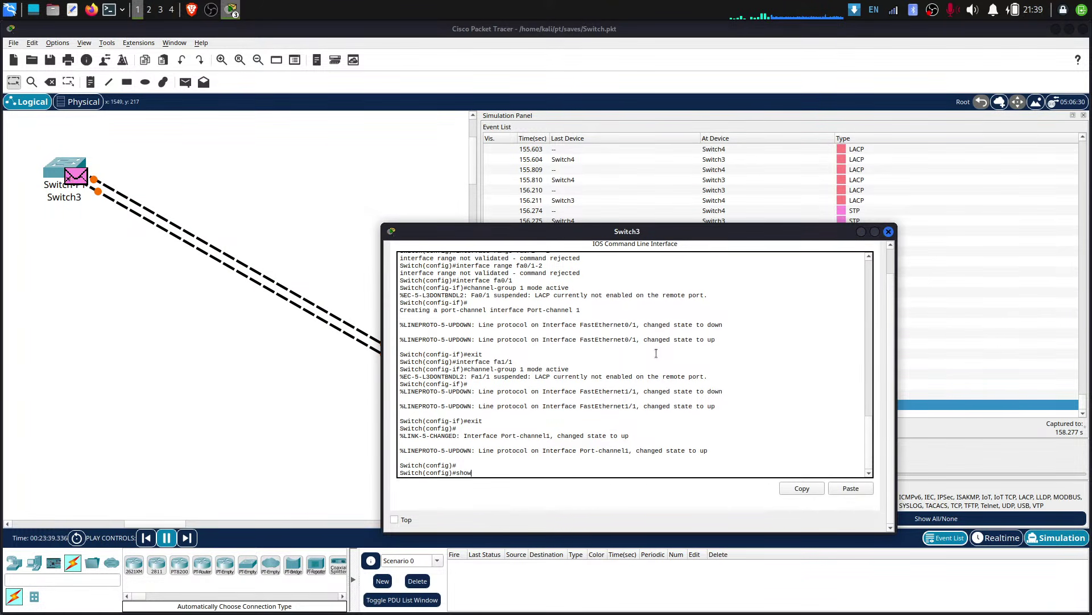
type(" ether")
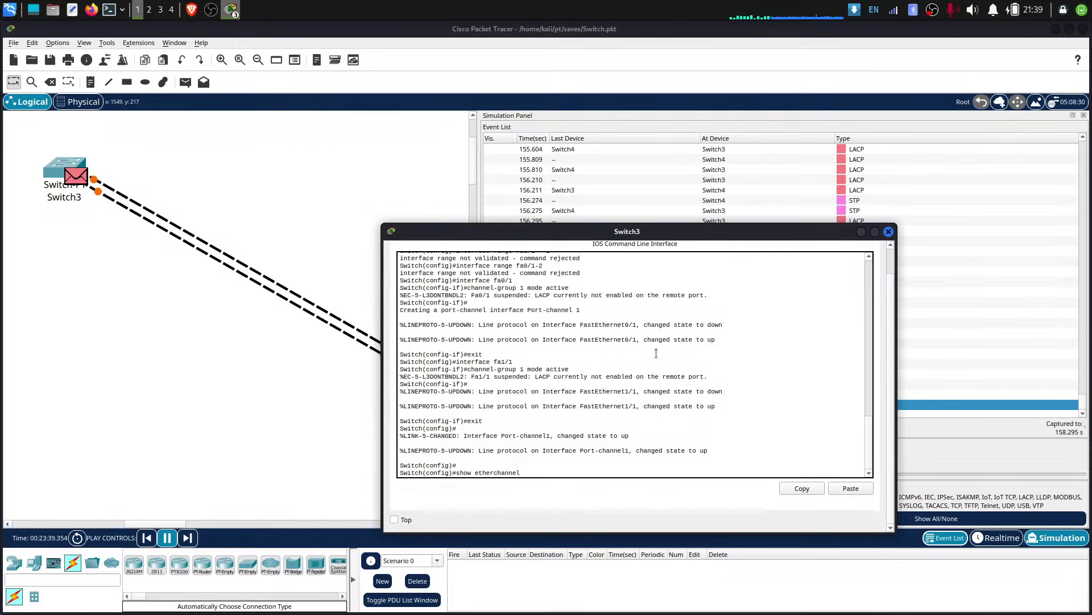
type("channel")
key("Return")
- Exit Switch3's global configuration mode and display the bundle status with show etherchannel summary
type("exit")
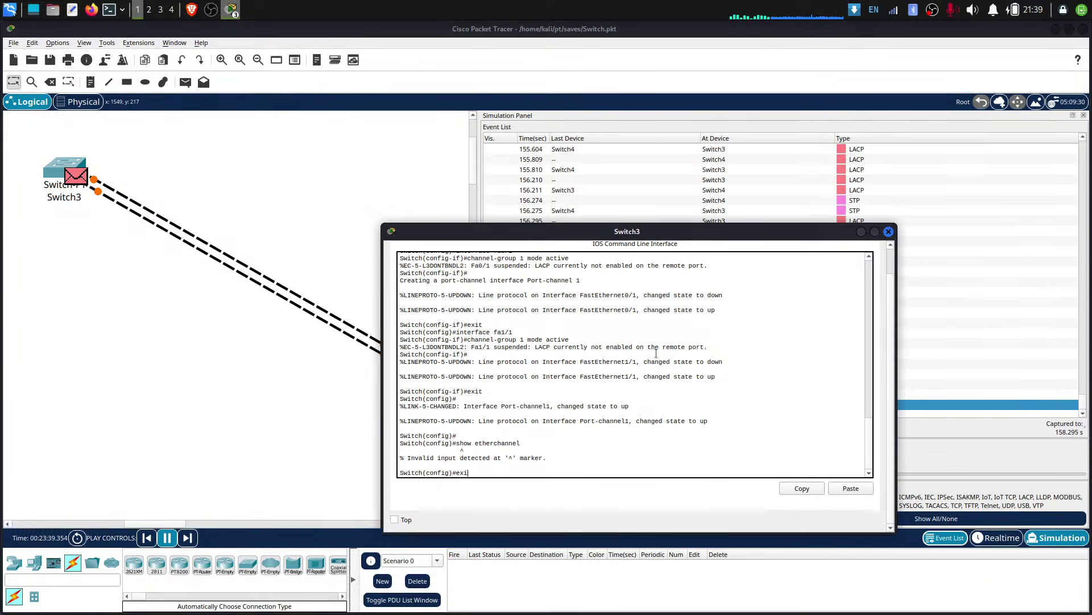
key("Return")
key("Return")
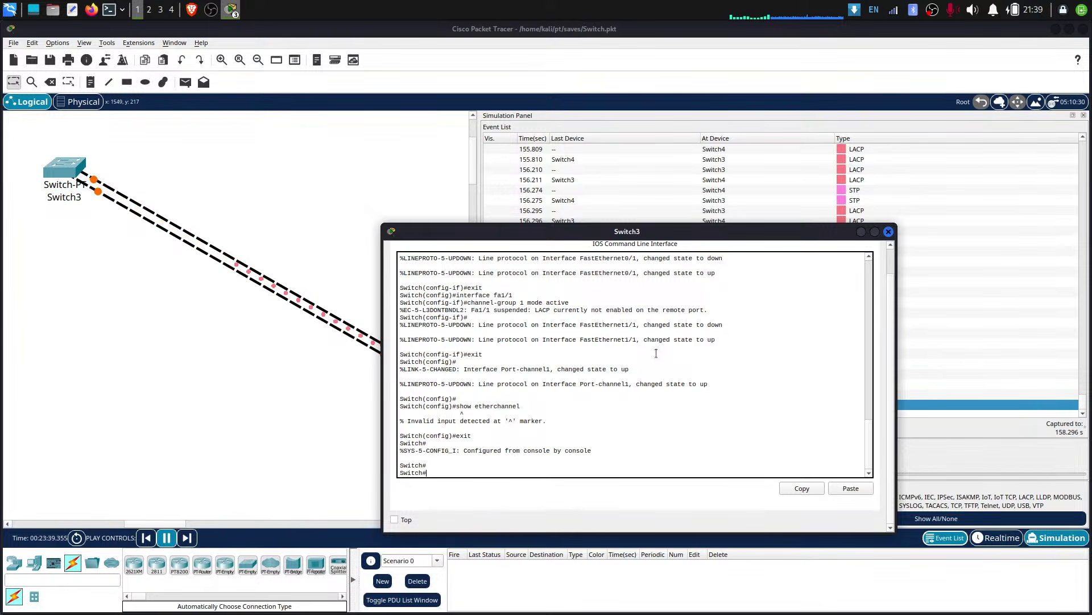
type("show etherchann")
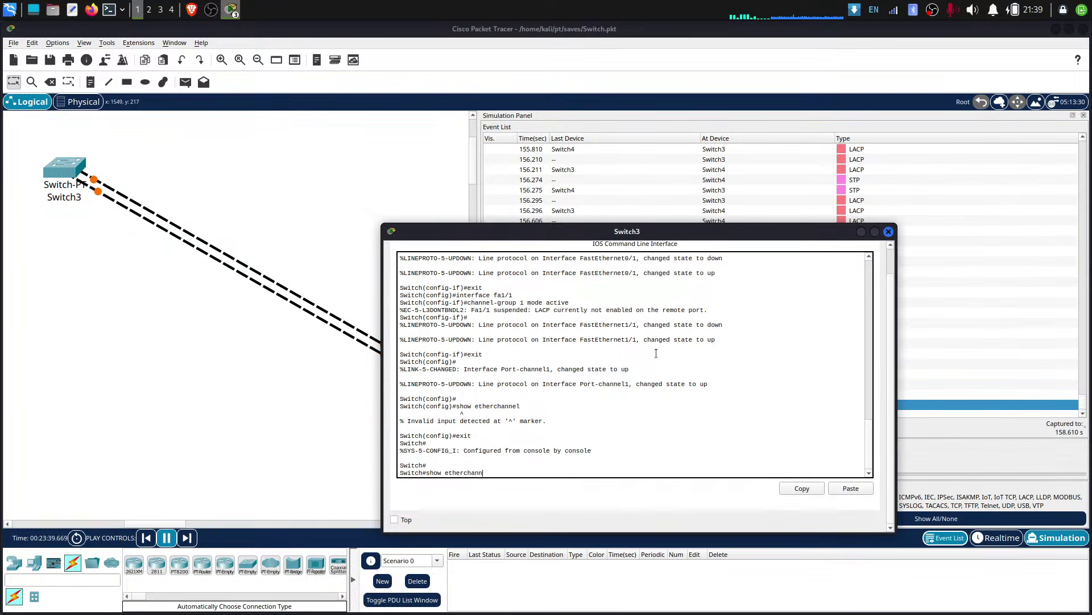
type("el summary")
key("Return")
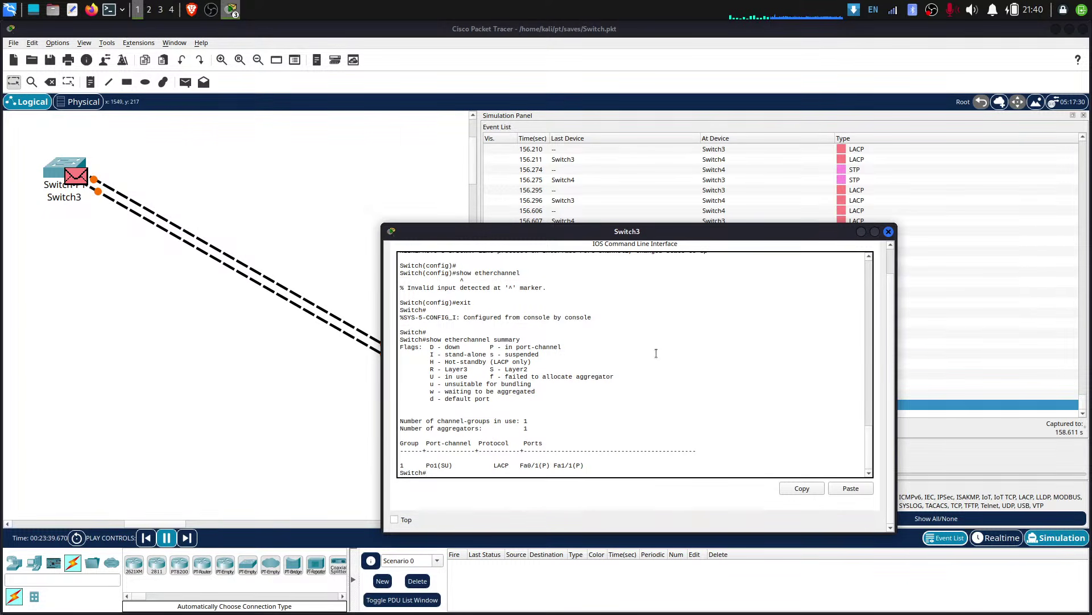
- Display Switch3's STP state with show spanning-tree and close its window to view the whole topology
type("show s")
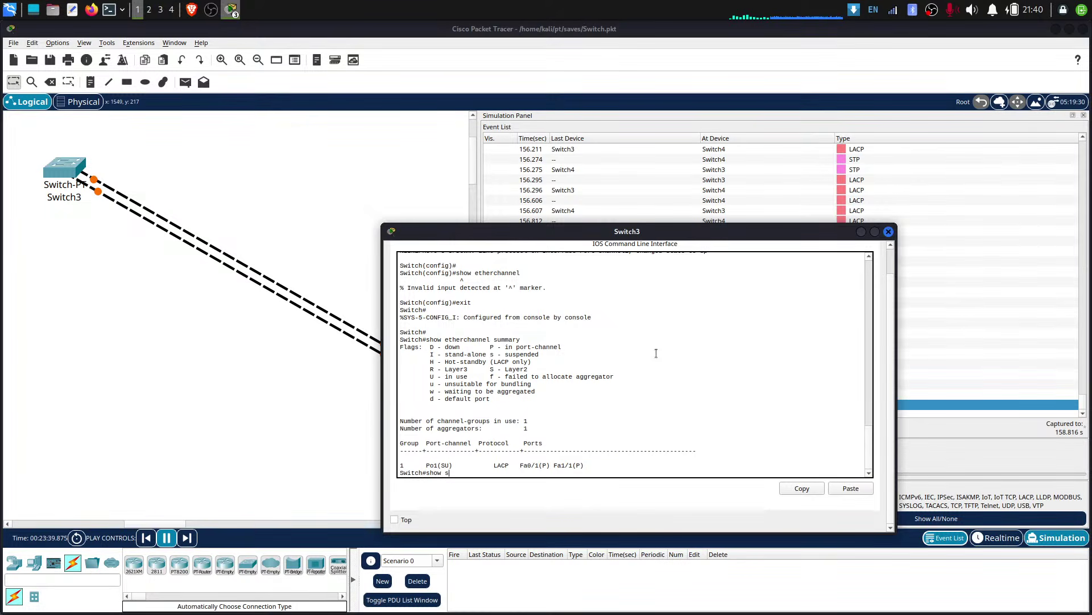
type("panning-tree")
key("Return")
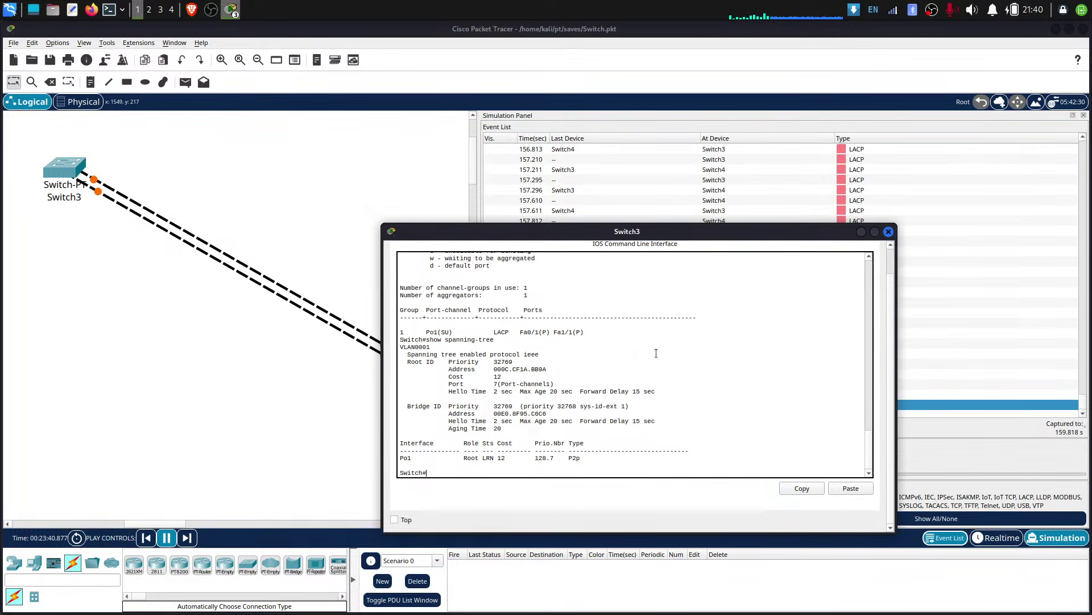
left_click(888, 233)
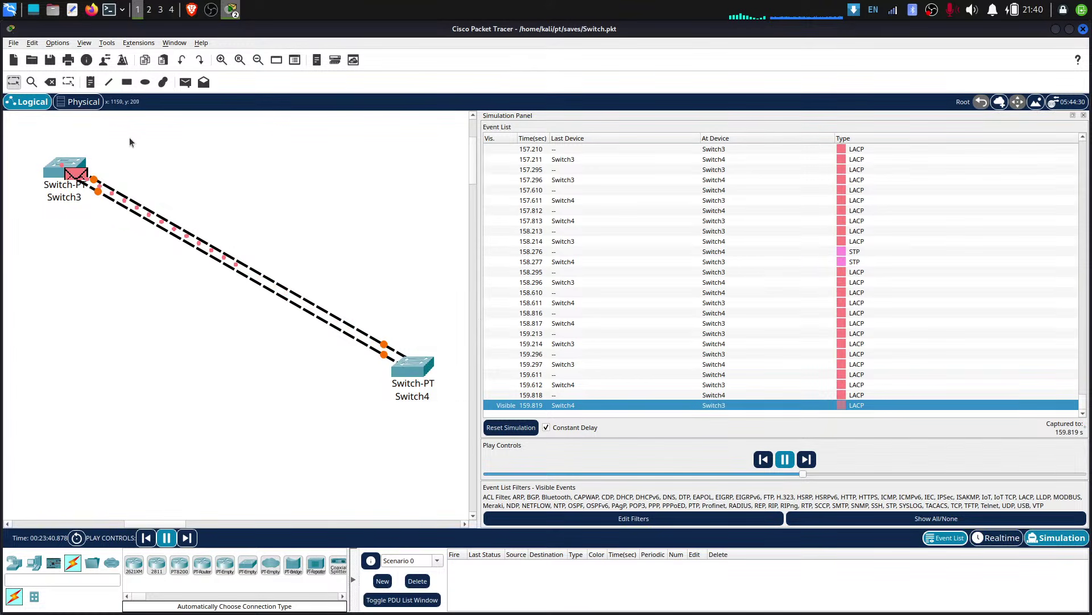
left_click_drag(420, 288, 289, 528)
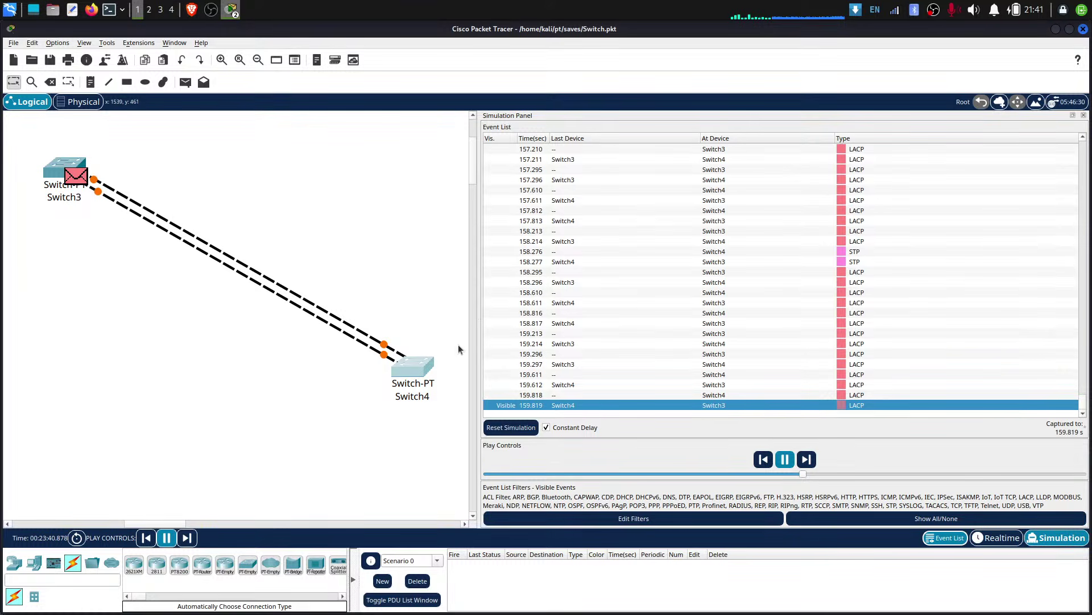
- Reopen Switch3's command line and look back through its session history to the boot messages
left_click(56, 178)
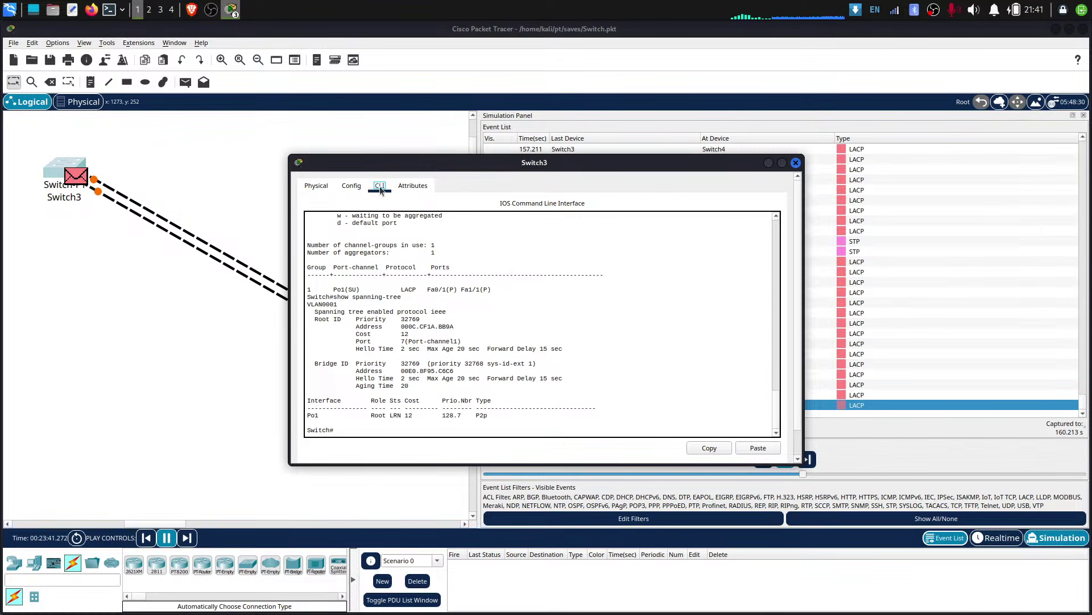
scroll(422, 285, "down", 1)
scroll(466, 364, "up", 5)
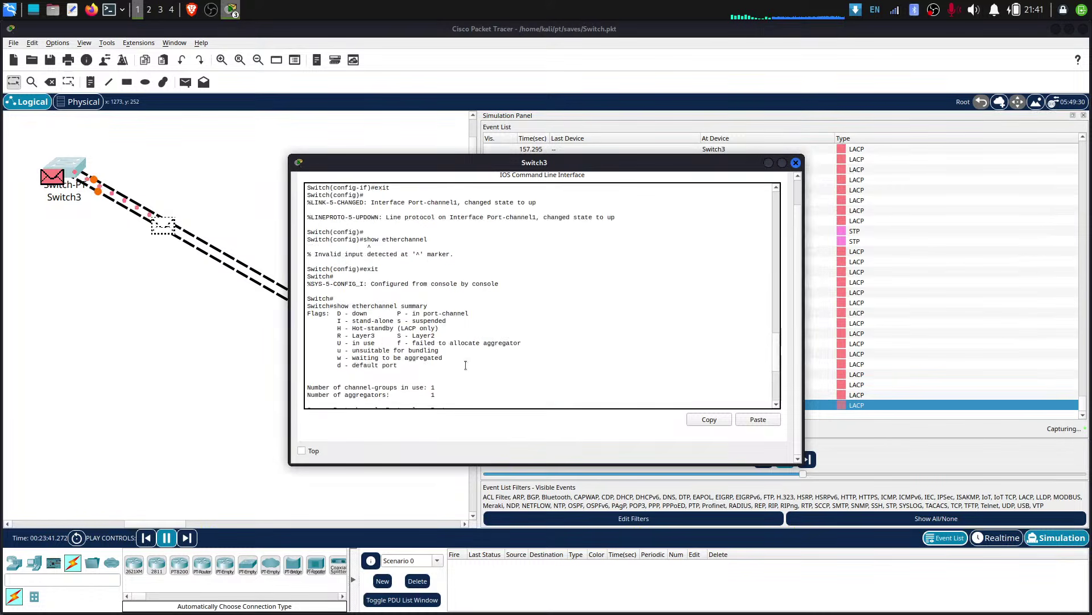
scroll(465, 364, "up", 10)
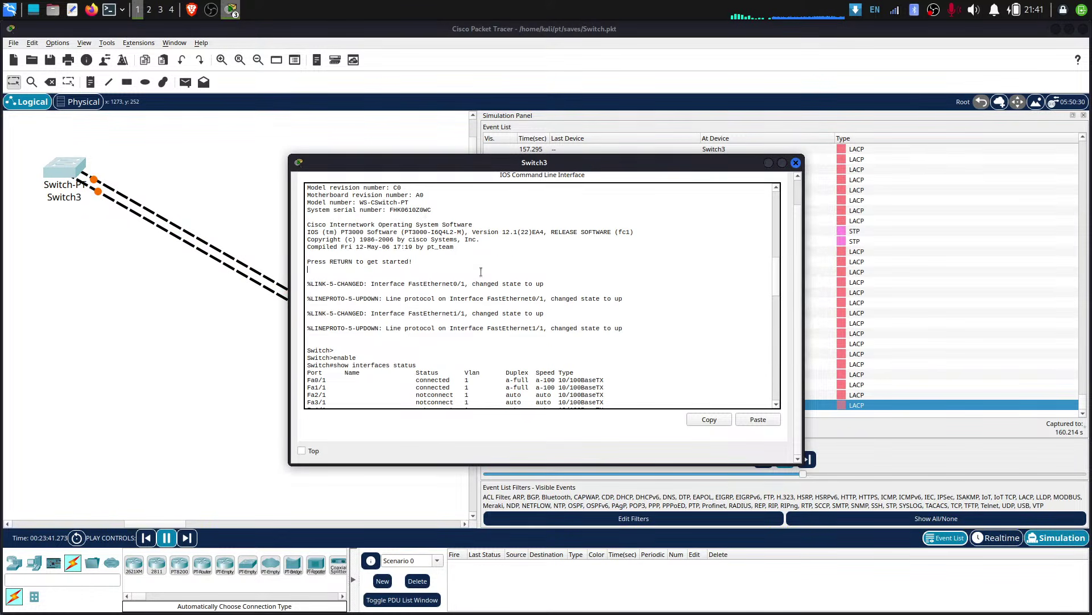
scroll(449, 285, "up", 5)
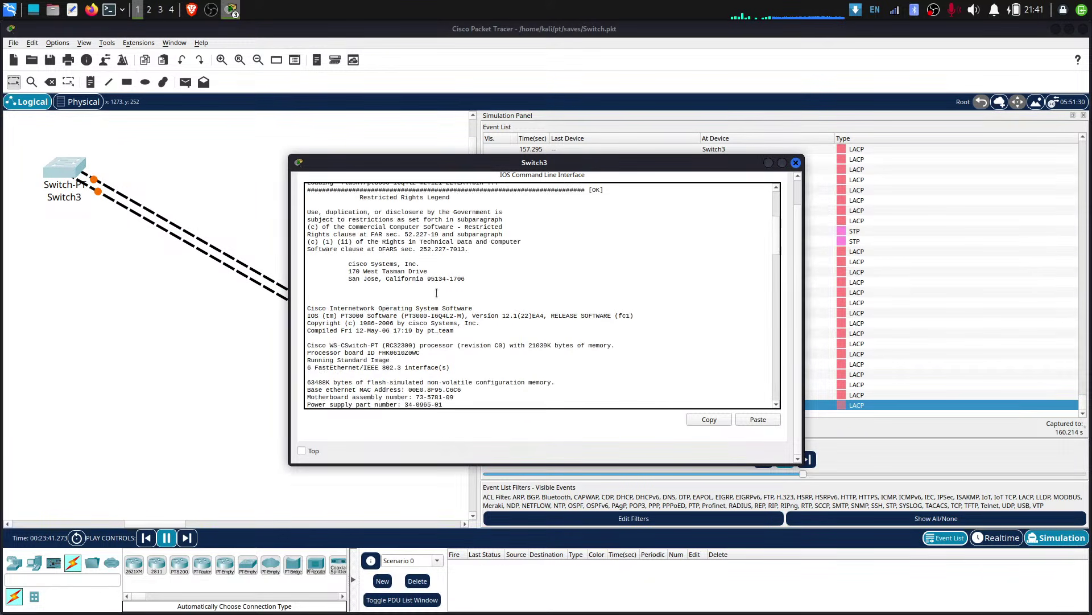
scroll(437, 293, "up", 5)
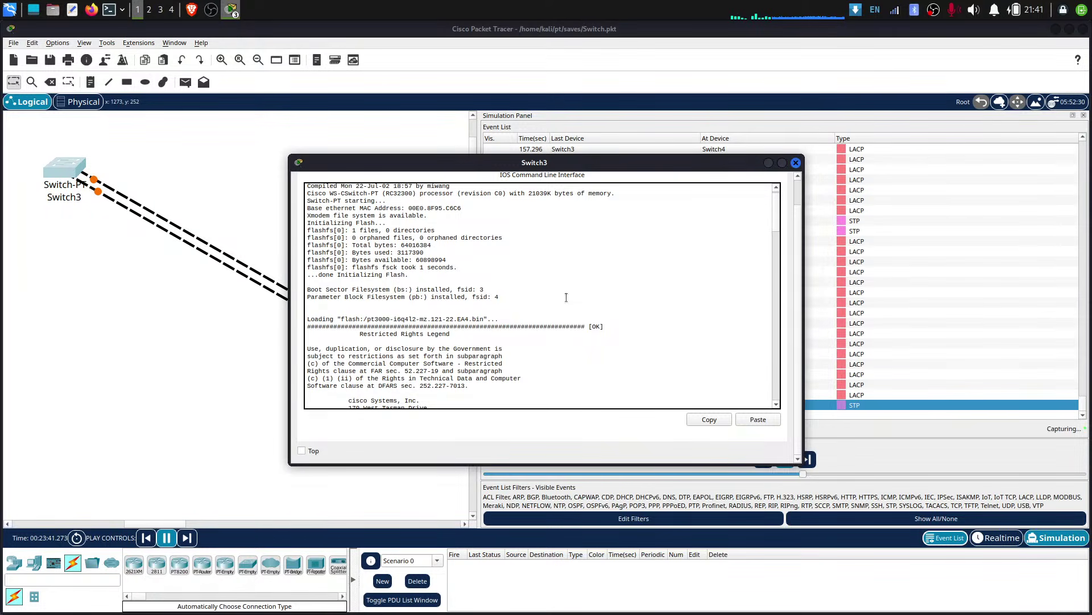
scroll(565, 298, "up", 3)
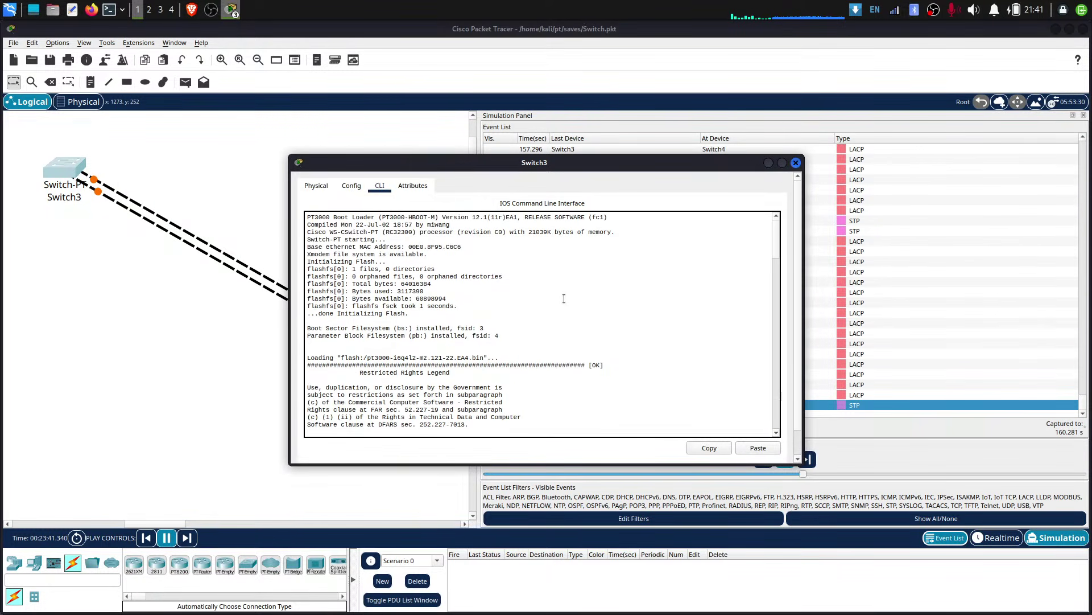
scroll(563, 298, "down", 5)
scroll(510, 325, "down", 5)
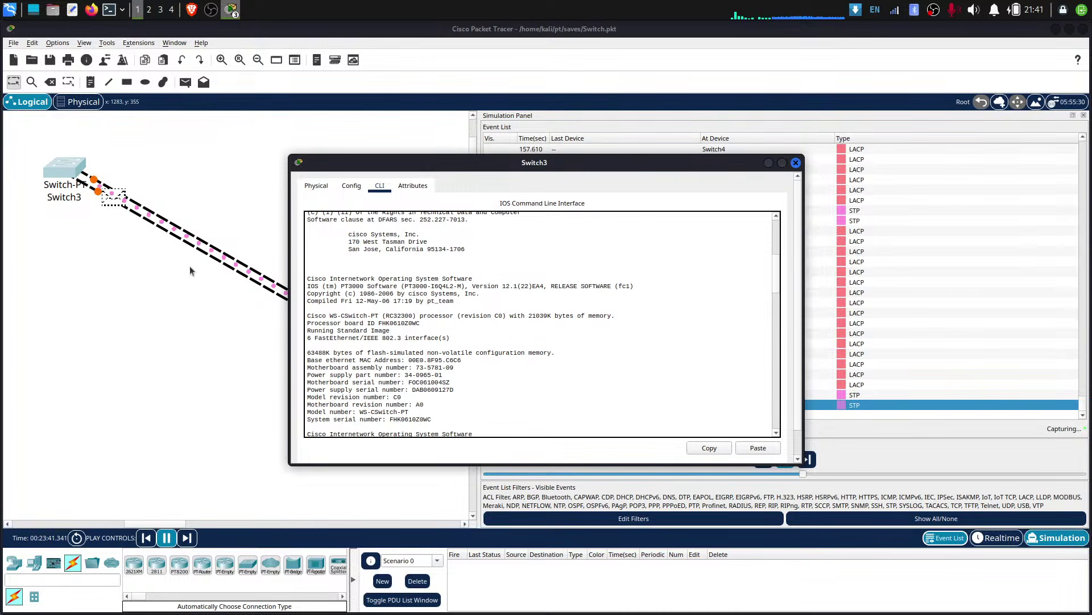
- Examine the initial FastEthernet link messages and the show interfaces status output in Switch3's history
scroll(432, 278, "down", 6)
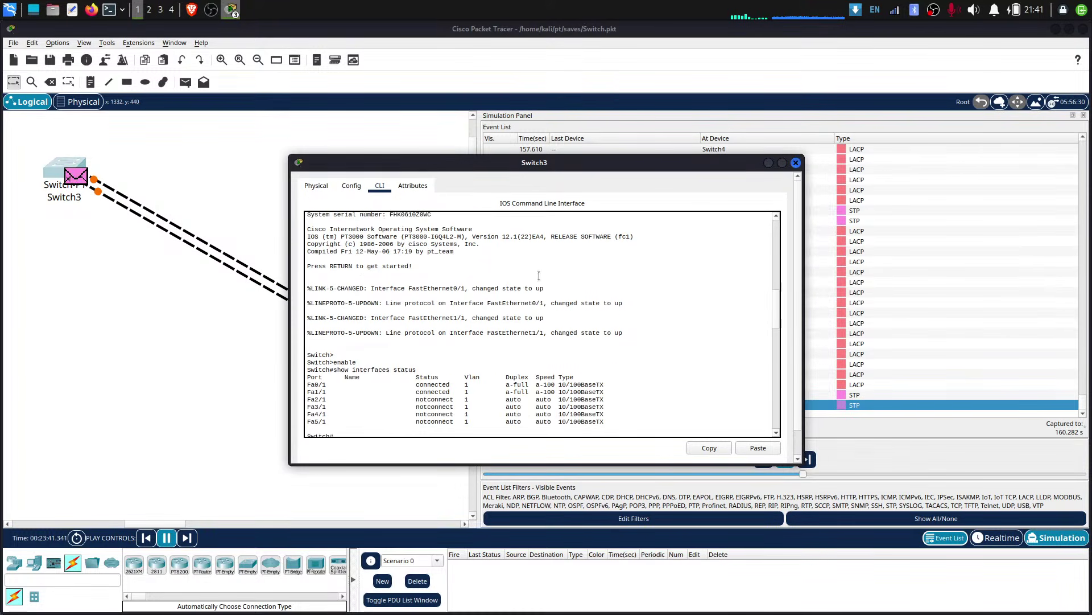
scroll(540, 282, "down", 3)
left_click_drag(472, 304, 489, 274)
left_click(590, 308)
left_click_drag(629, 328, 524, 255)
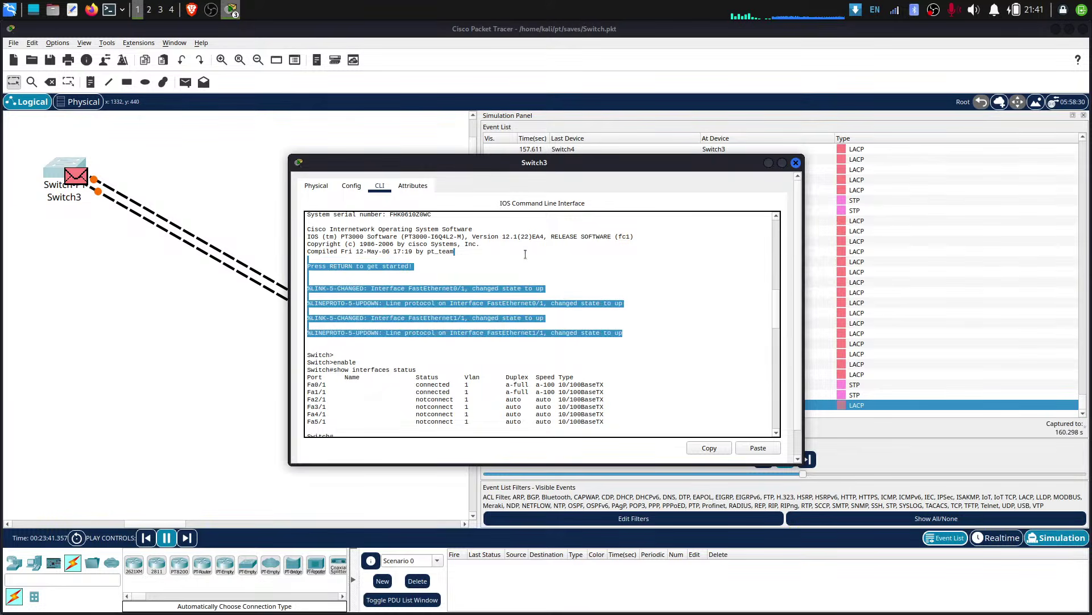
left_click(510, 305)
scroll(548, 321, "down", 1)
scroll(349, 309, "down", 3)
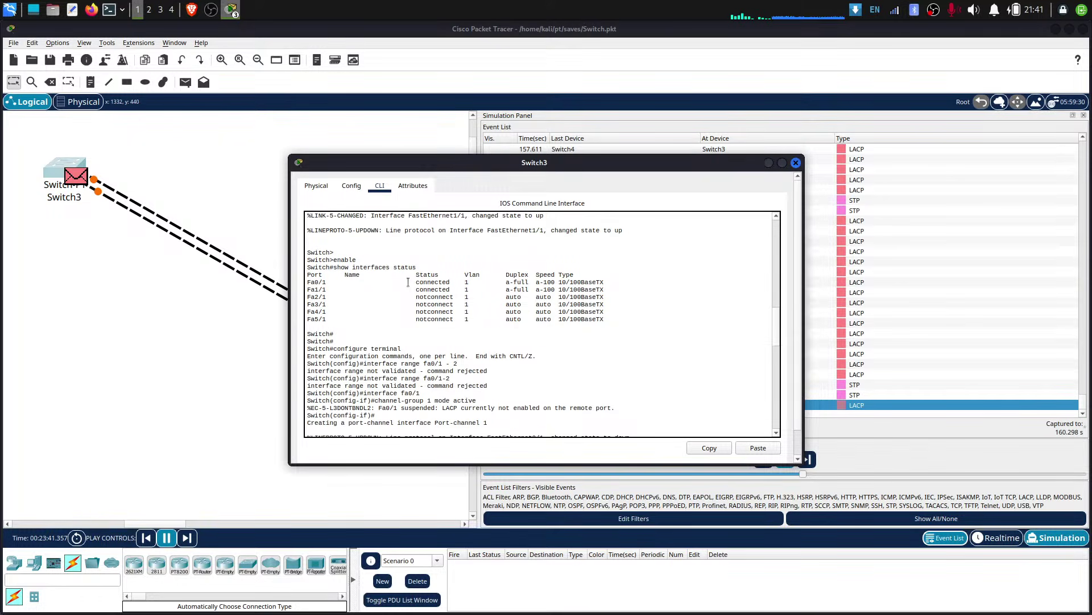
- Look through the EtherChannel configuration and verification commands in Switch3's history, returning to the start of the configuration
scroll(377, 255, "down", 2)
scroll(410, 290, "down", 5)
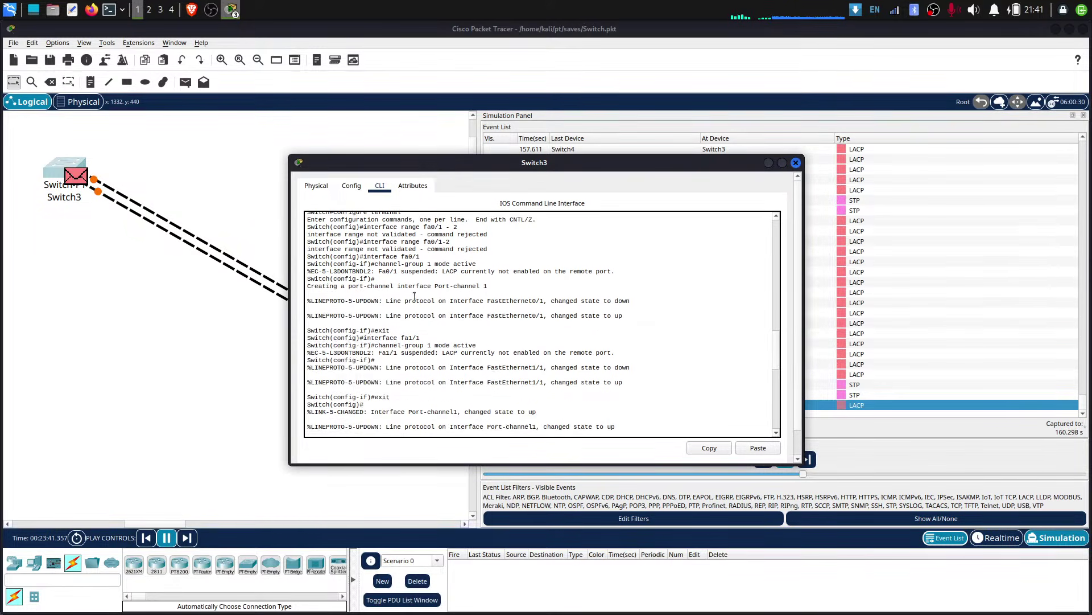
scroll(422, 307, "up", 2)
scroll(426, 323, "down", 5)
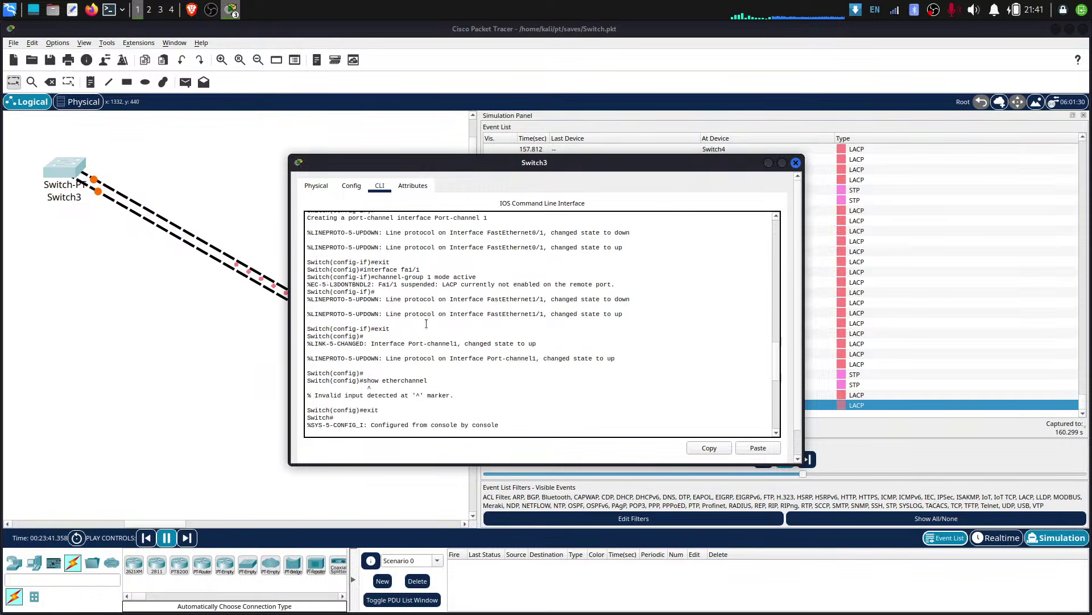
scroll(426, 324, "down", 9)
scroll(448, 313, "up", 4)
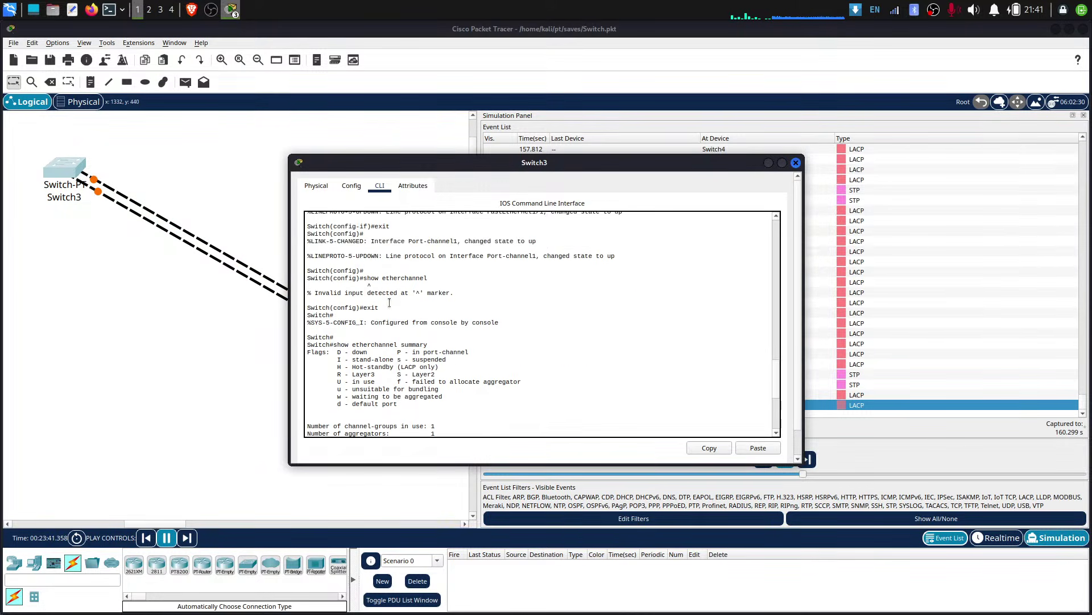
scroll(447, 313, "up", 15)
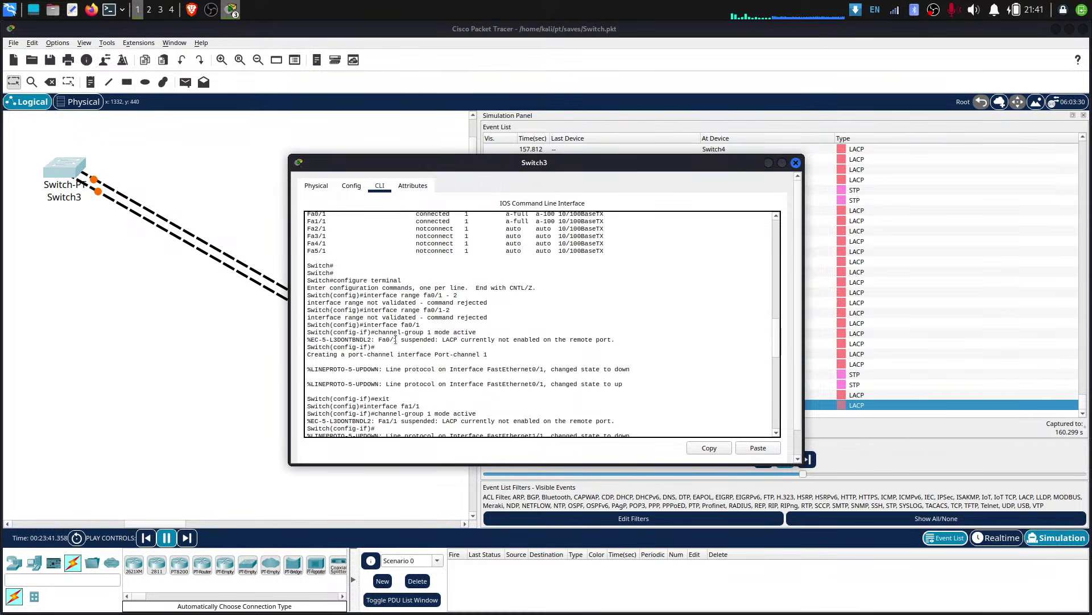
- Review the show interfaces status command and the interface range fa0/1 commands in Switch3's history
left_click_drag(418, 335, 362, 329)
scroll(403, 307, "down", 4)
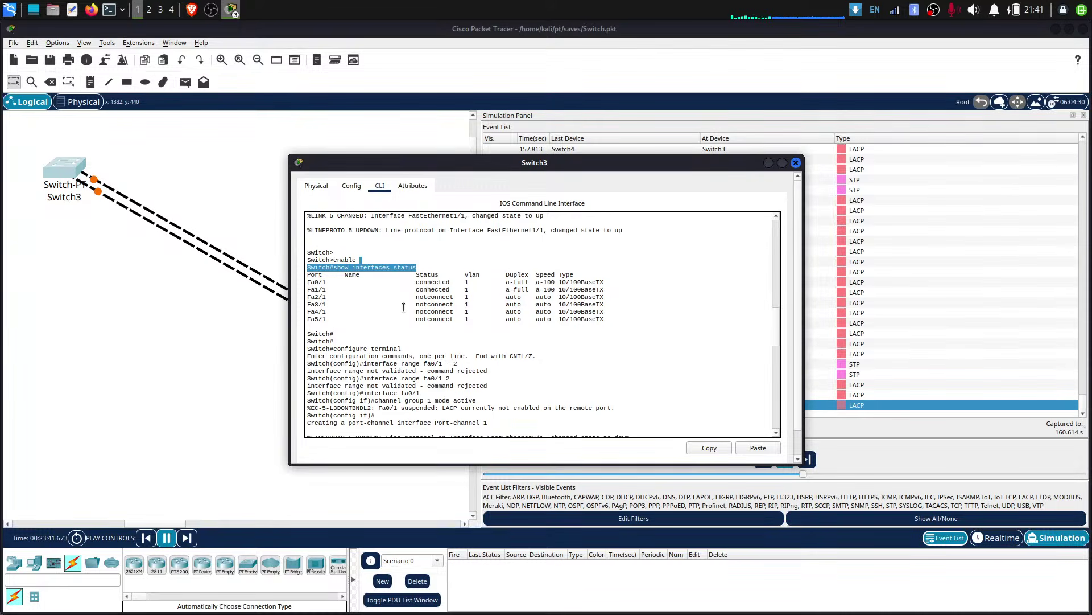
triple_click(357, 274)
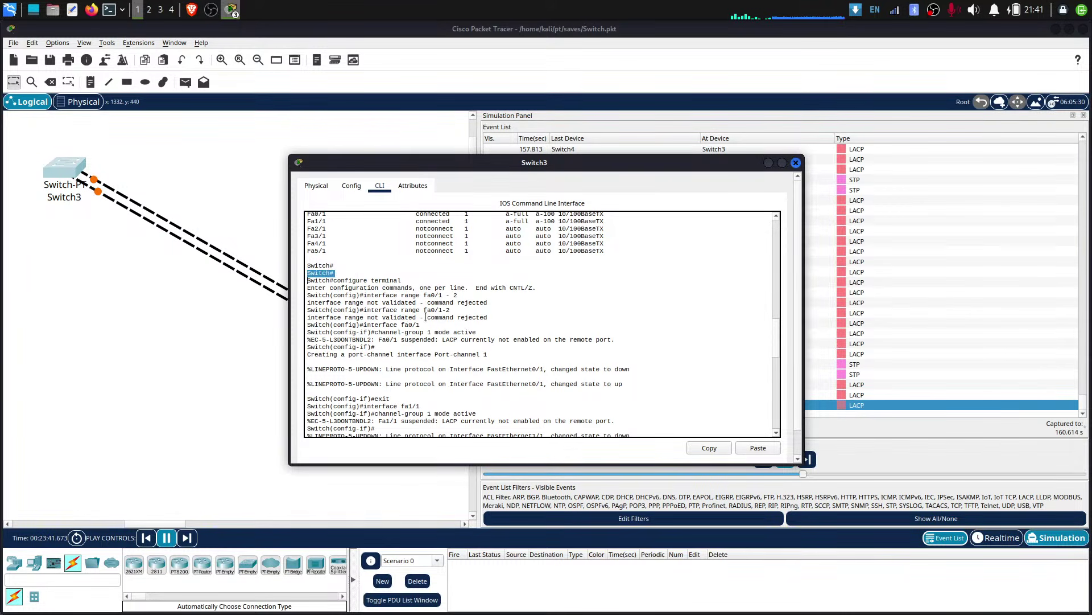
triple_click(391, 303)
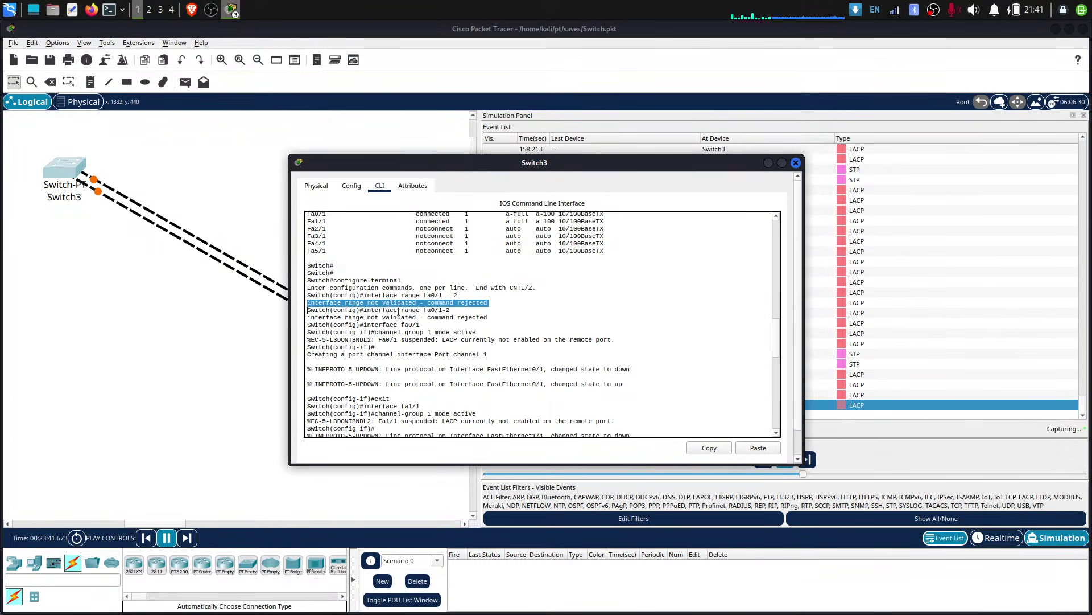
left_click(392, 303)
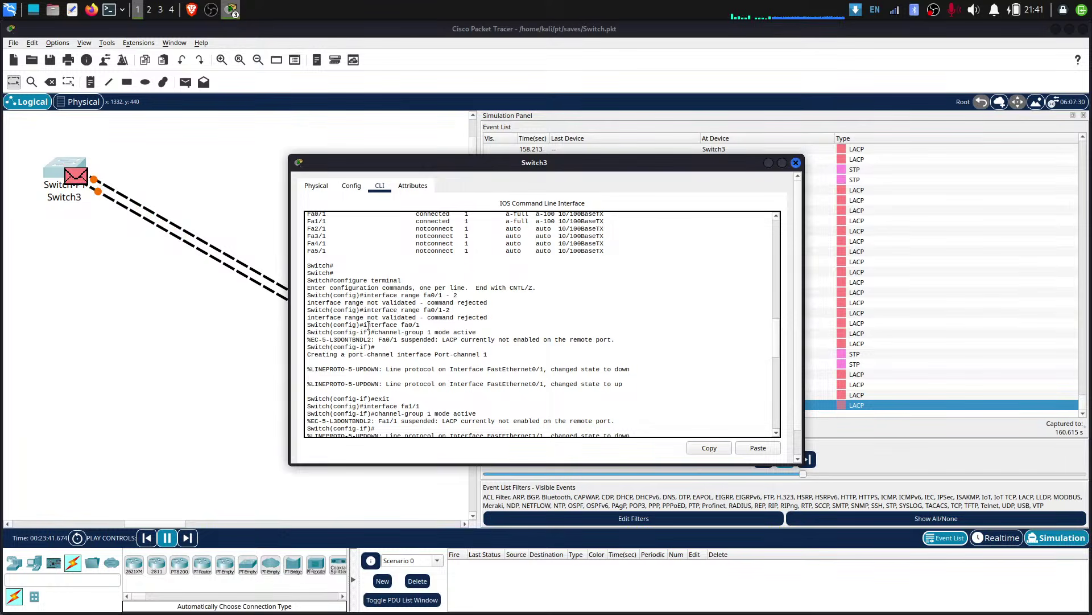
- Examine the channel-group 1 mode active command on fa0/1 and the LACP message that follows it
double_click(390, 324)
mouse_move(370, 332)
left_mouse_down()
mouse_move(475, 332)
mouse_move(380, 341)
left_mouse_up()
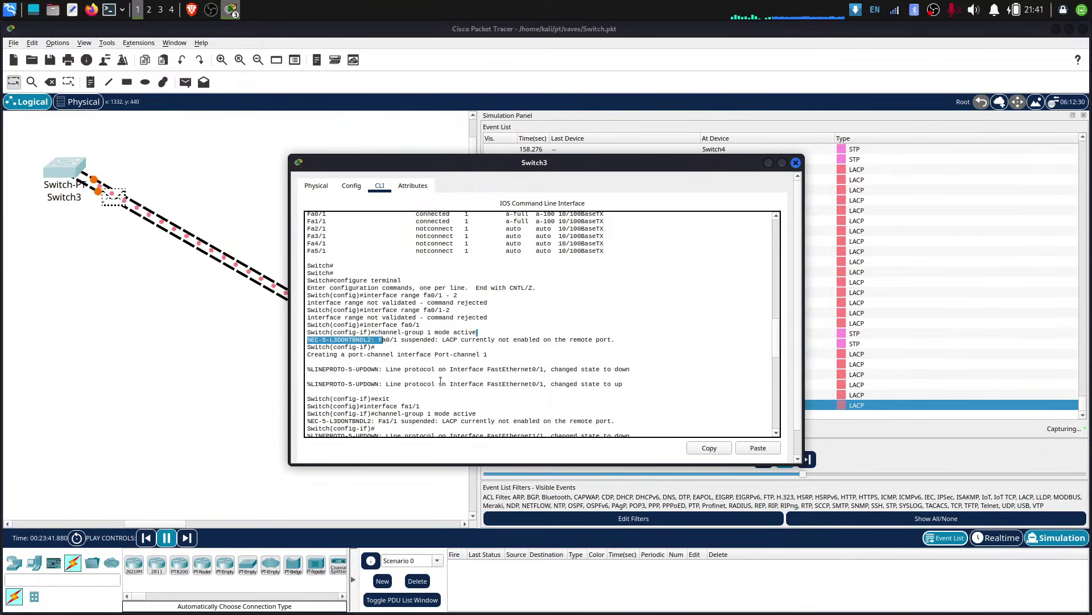
left_click(462, 333)
left_click_drag(452, 325, 486, 332)
left_click(486, 333)
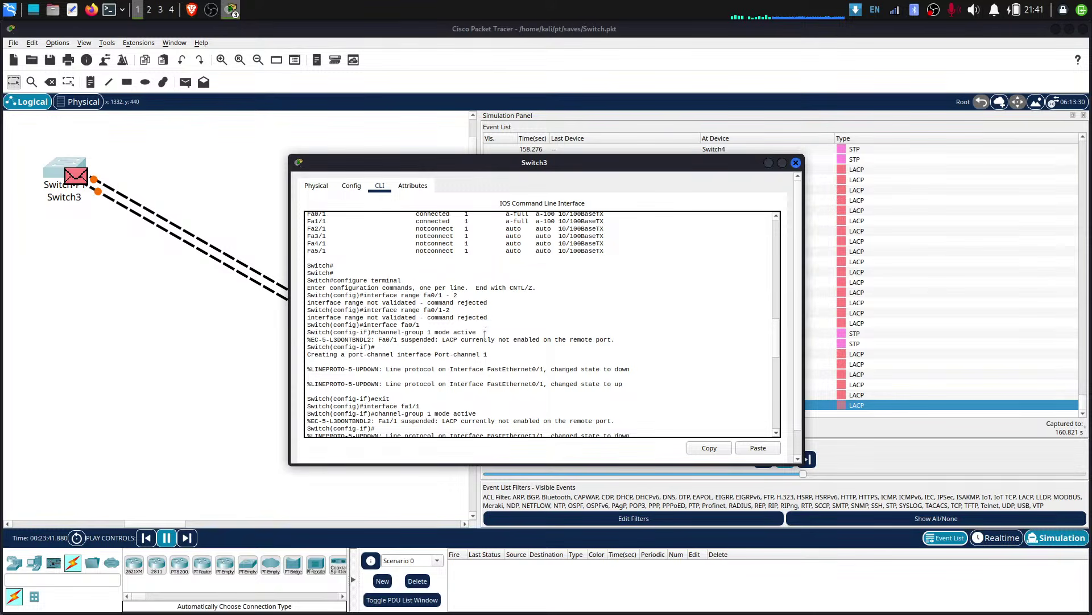
double_click(419, 339)
left_click_drag(481, 332, 614, 338)
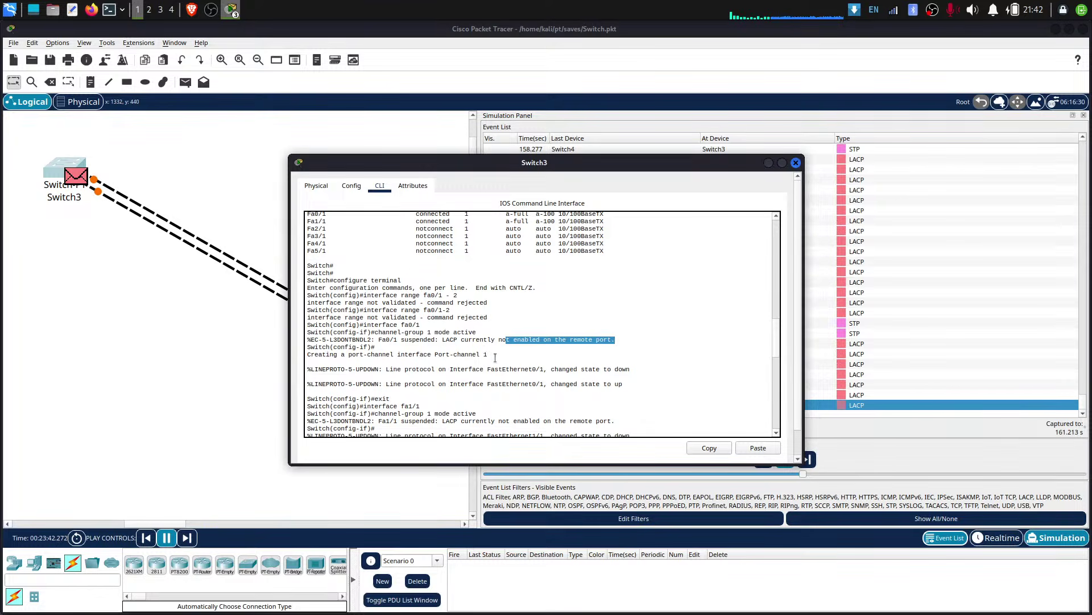
- Examine the Port-channel 1 creation message and the FastEthernet0/1 line protocol messages in Switch3's history
left_click_drag(495, 357, 308, 356)
left_click(384, 358)
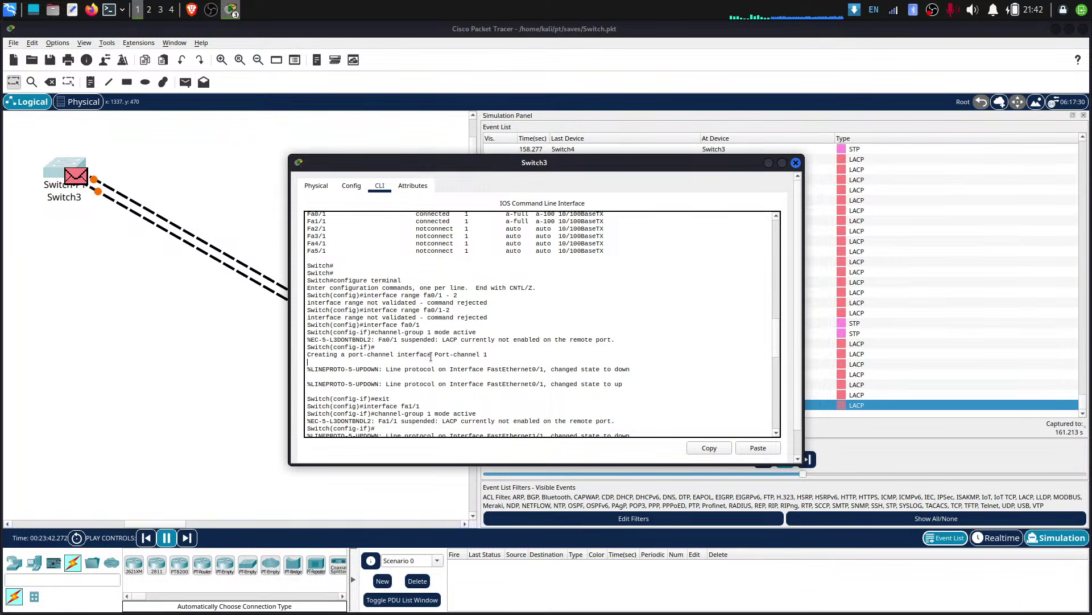
left_click_drag(431, 357, 488, 356)
left_click(511, 369)
scroll(647, 340, "down", 2)
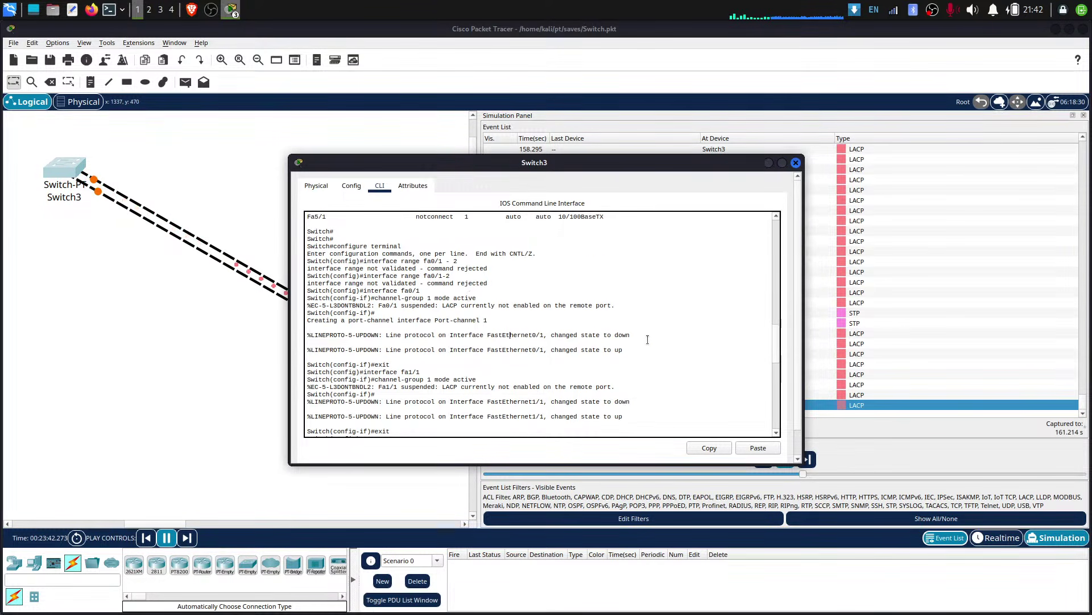
left_click_drag(640, 357, 629, 293)
left_click(629, 335)
- Review the interface fa1/1 and channel-group 1 mode active commands and the output that follows them in Switch3's history
scroll(589, 361, "down", 2)
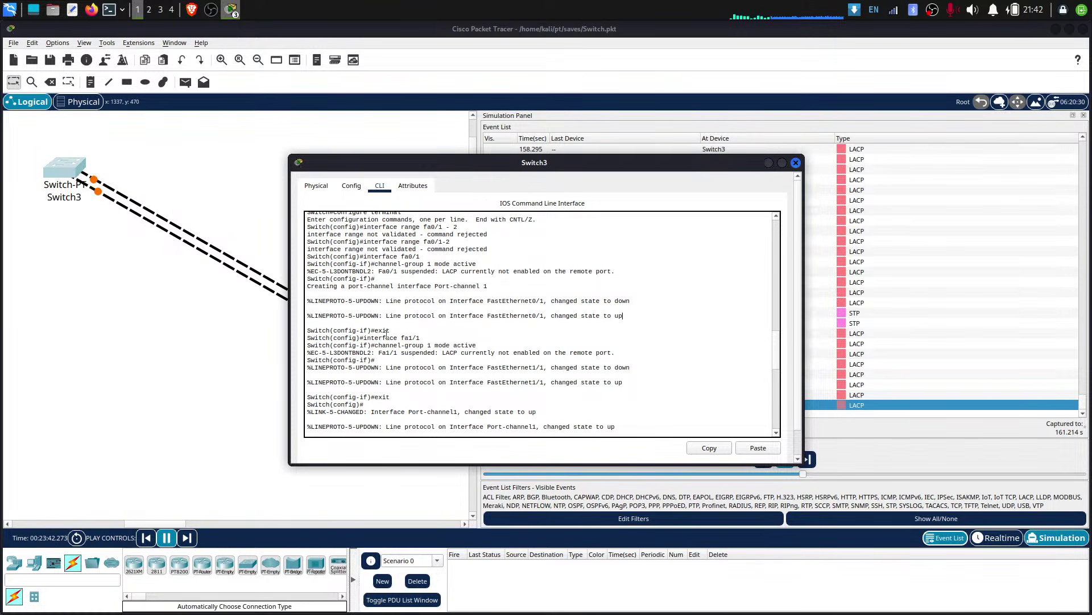
left_click_drag(398, 337, 427, 345)
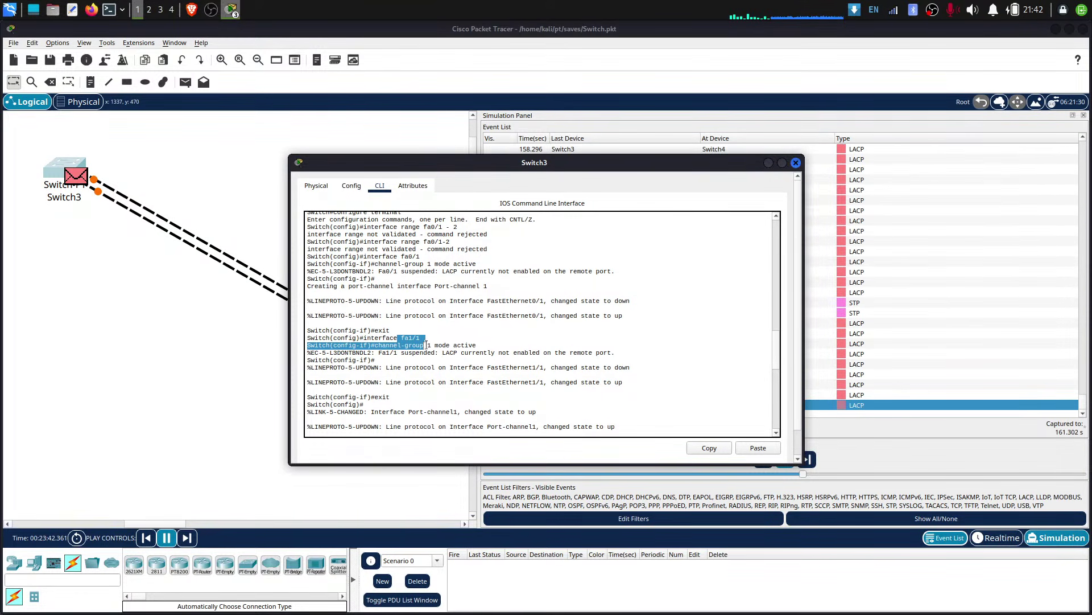
scroll(432, 342, "down", 3)
left_click_drag(639, 312, 586, 247)
scroll(537, 359, "down", 4)
scroll(461, 347, "down", 5)
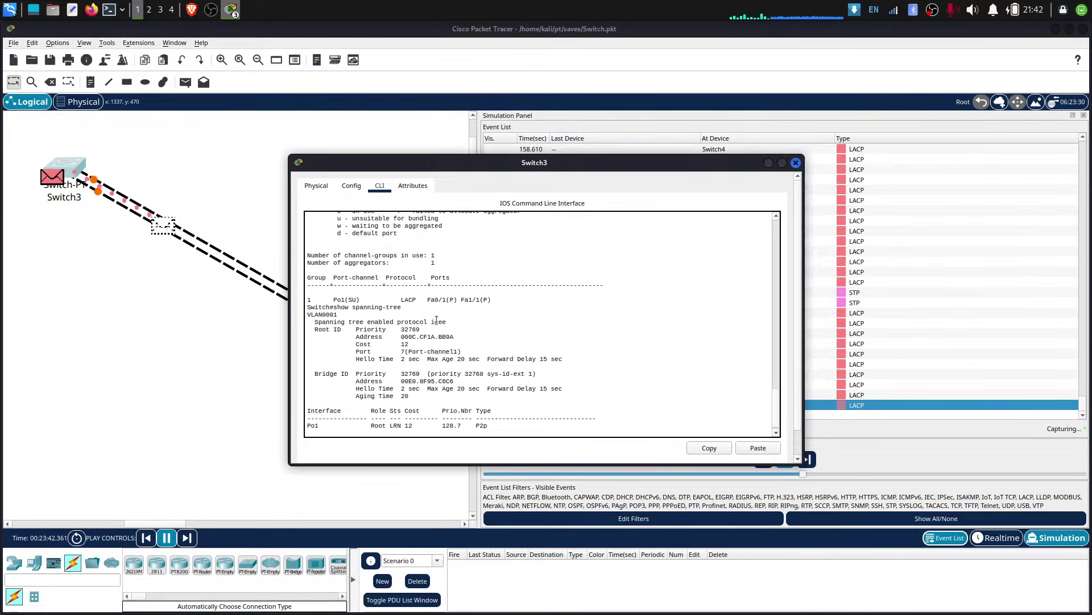
- Examine the EtherChannel summary and the show spanning-tree output for Port-channel 1 on Switch3, and close the device window
left_click_drag(515, 387, 285, 232)
left_click(382, 262)
scroll(358, 268, "up", 1)
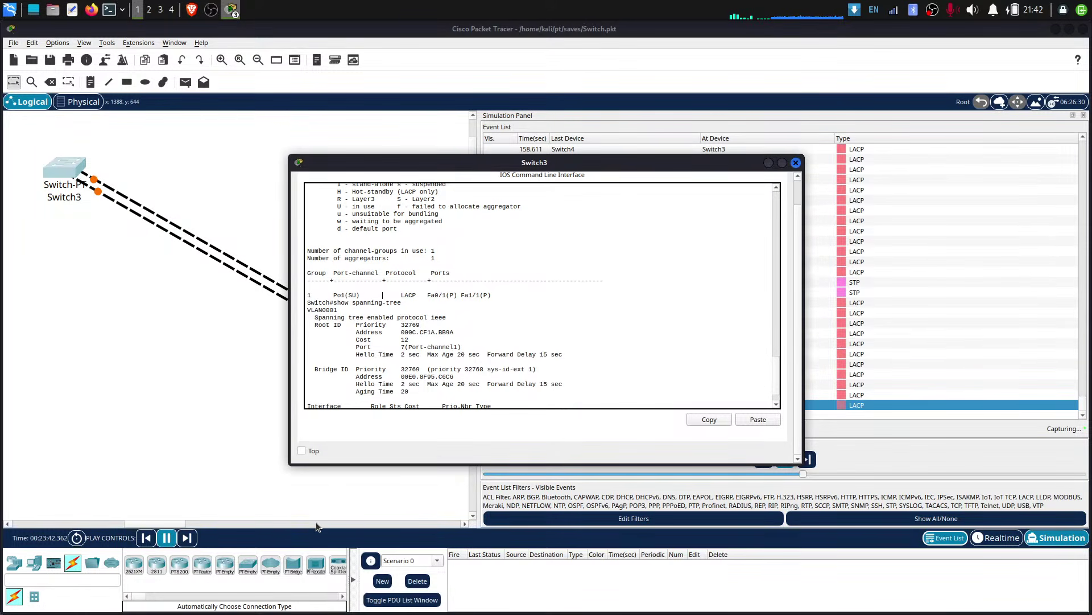
scroll(519, 371, "down", 1)
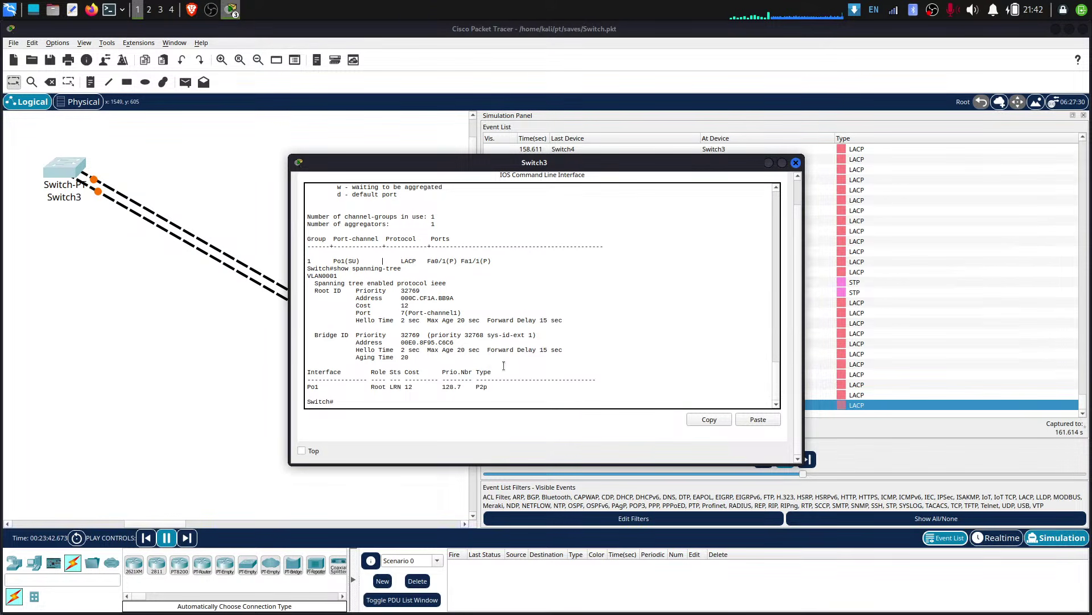
left_click_drag(502, 386, 382, 268)
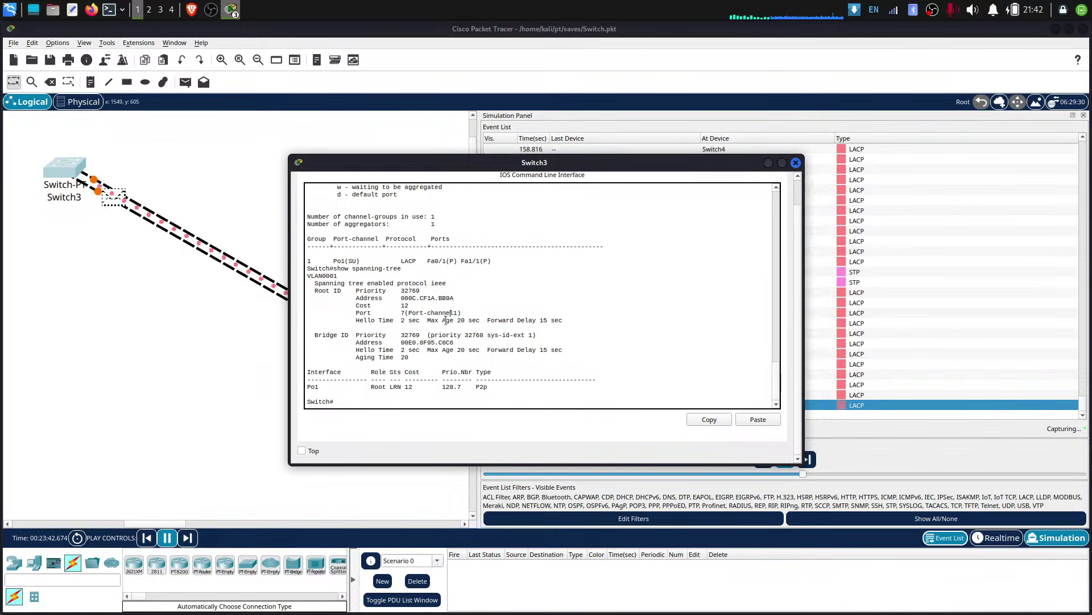
left_click_drag(490, 387, 162, 283)
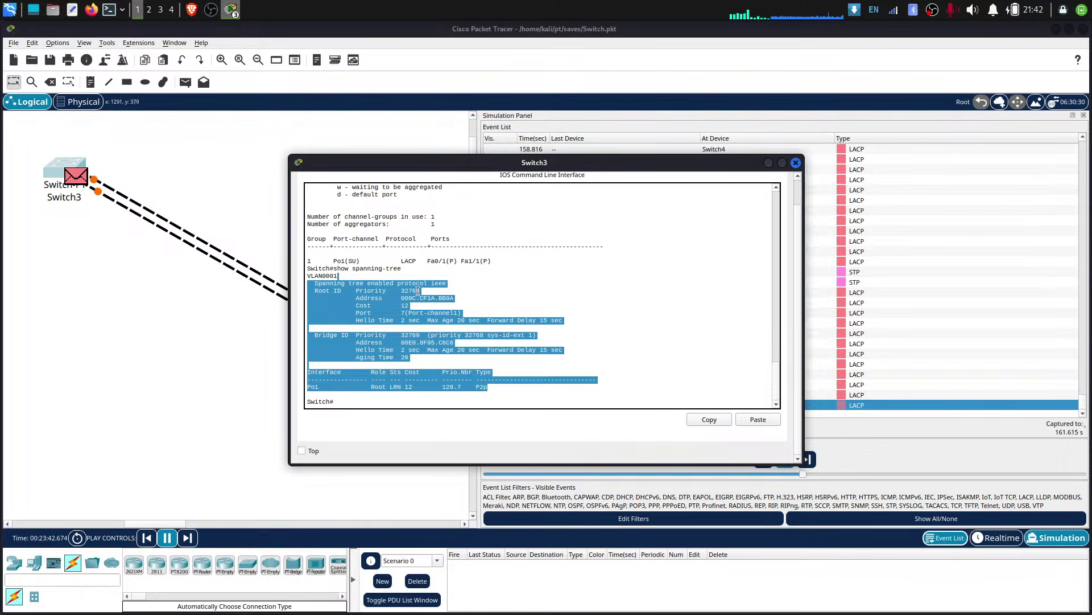
left_click(501, 338)
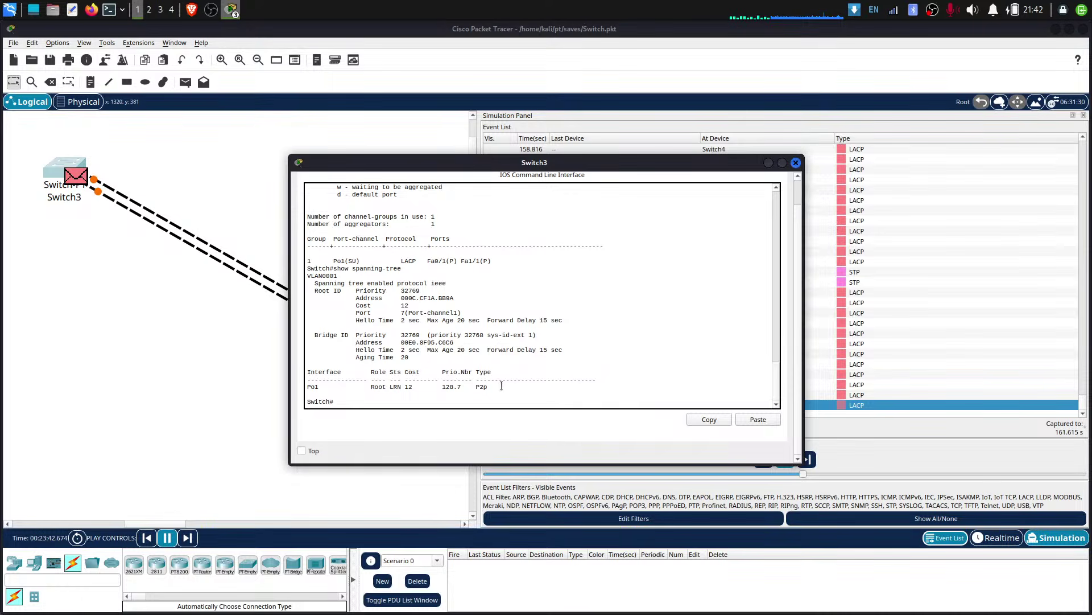
left_click_drag(502, 386, 464, 247)
left_click(454, 298)
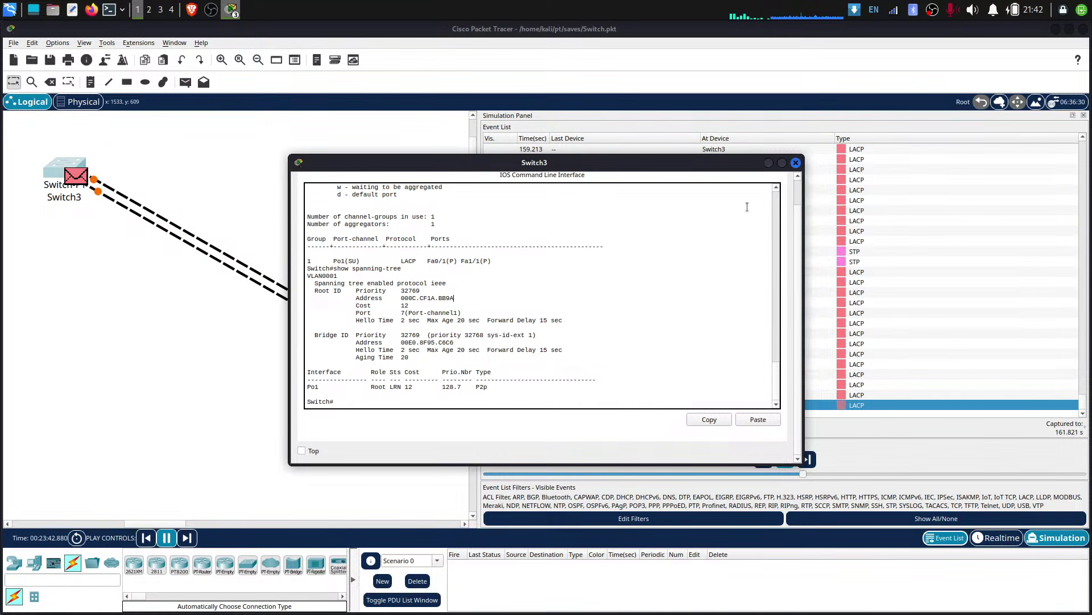
left_click(796, 162)
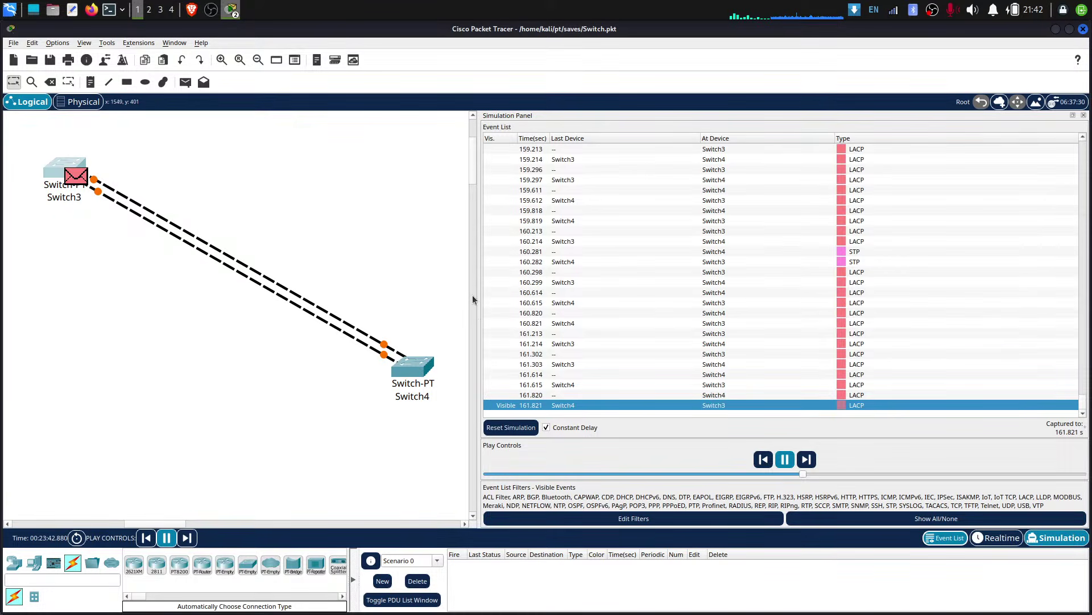
- Move Switch4 level with Switch3 in a widened workspace and reset the simulation
left_click_drag(479, 296, 524, 295)
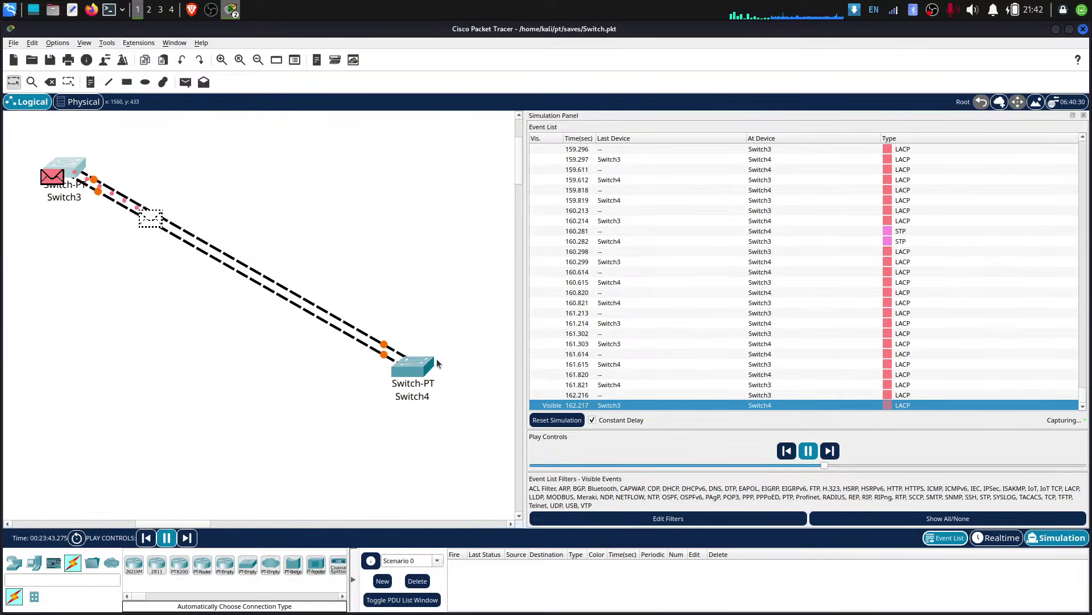
left_click_drag(423, 370, 471, 165)
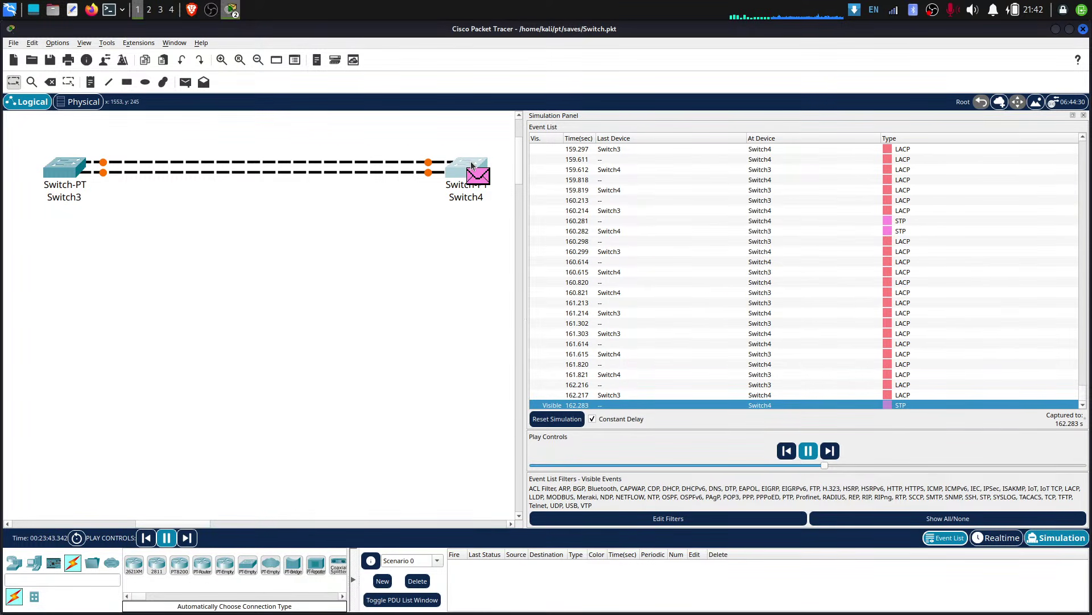
mouse_move(471, 165)
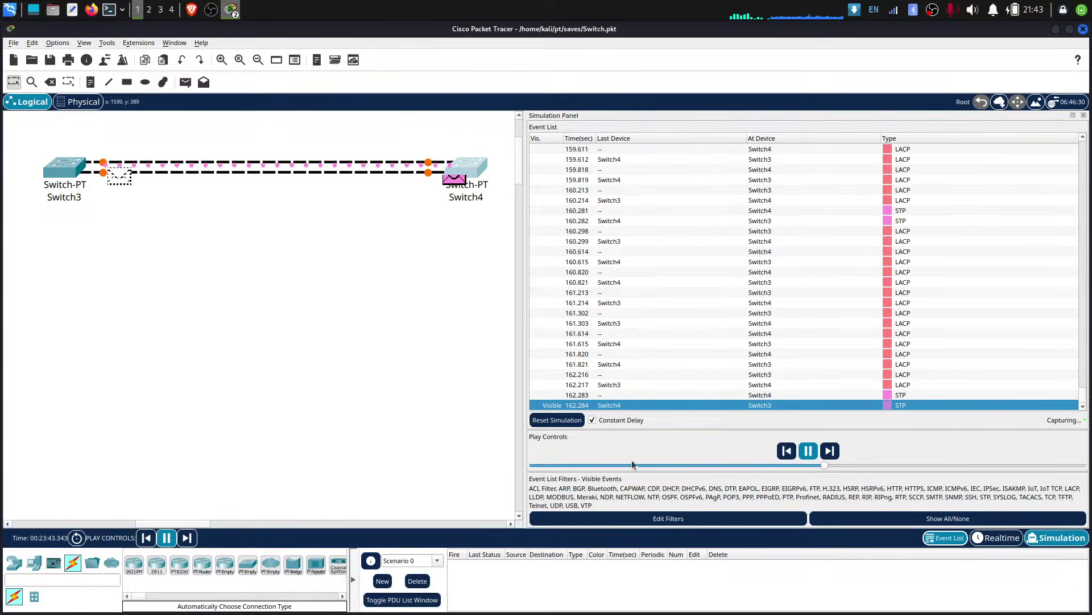
left_click(553, 418)
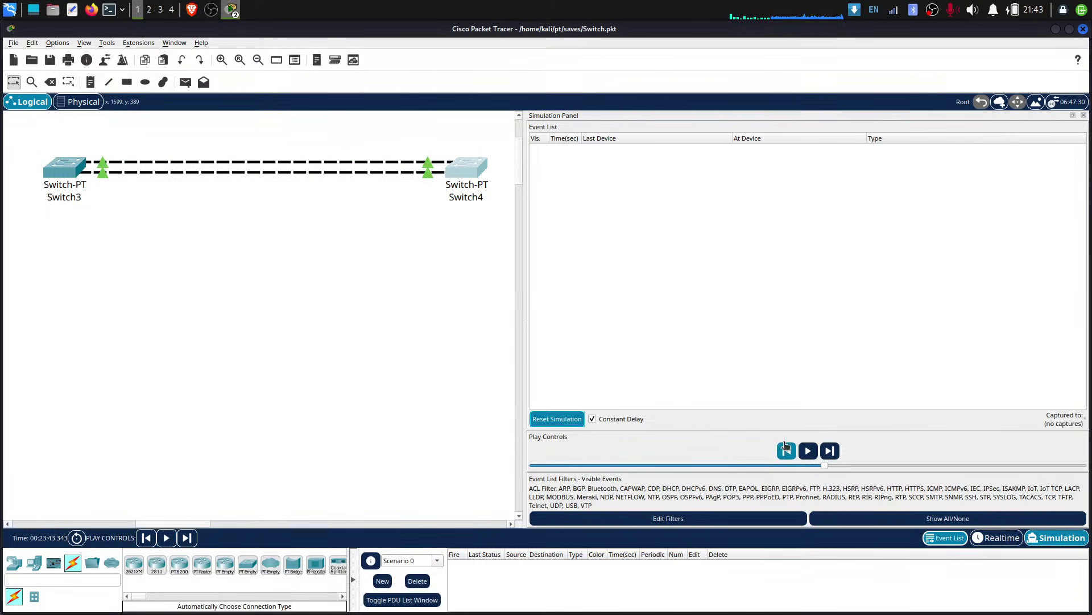
- Switch to the STP & EtherChannel design in Canva and present it full screen from Common Mistakes through When To Use What
left_click(191, 9)
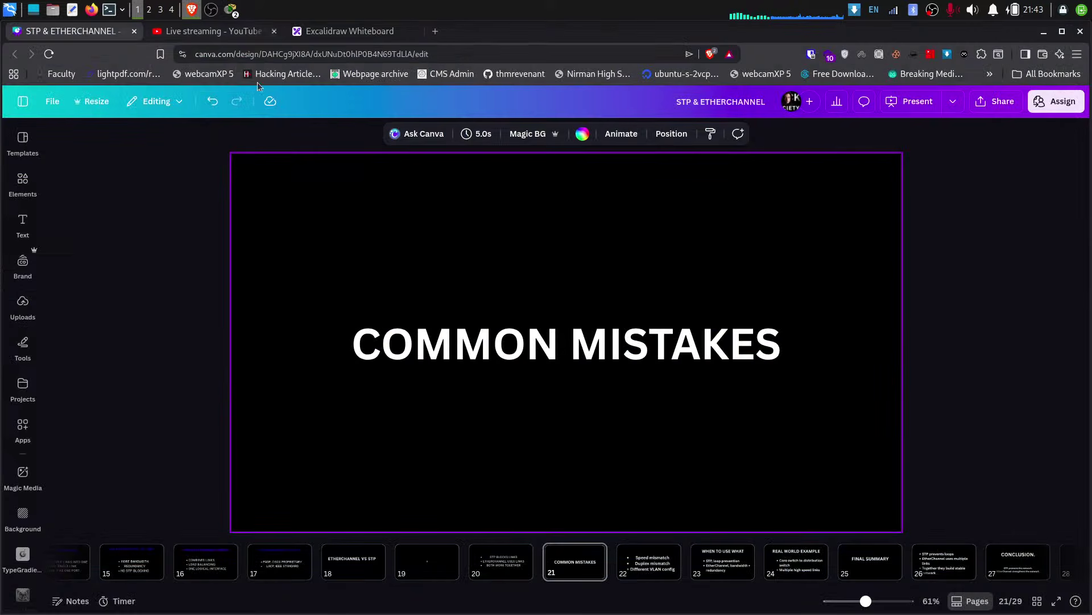
left_click(1056, 602)
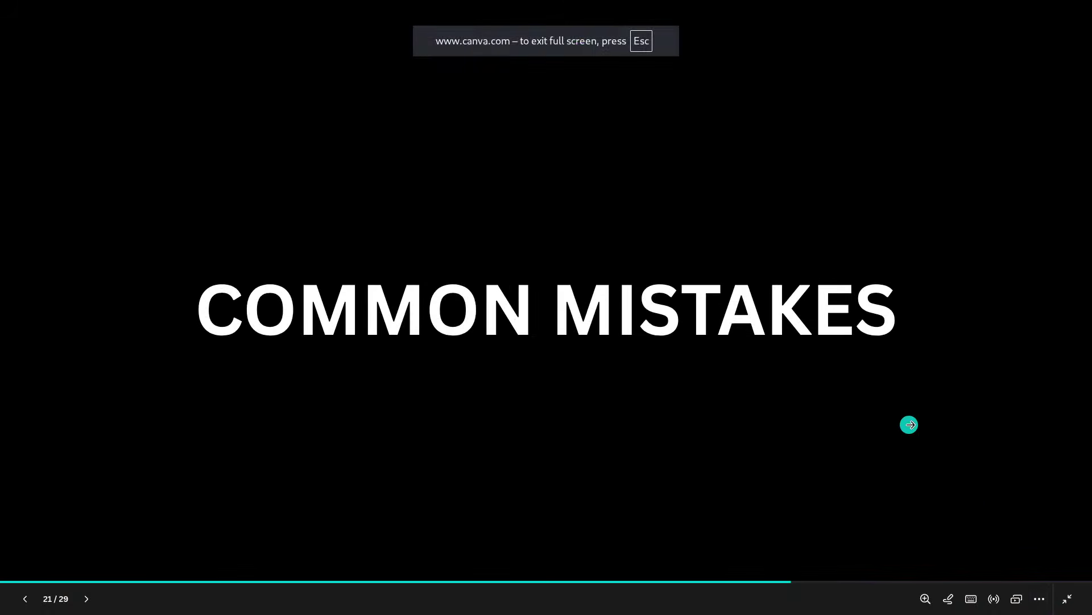
left_click(910, 425)
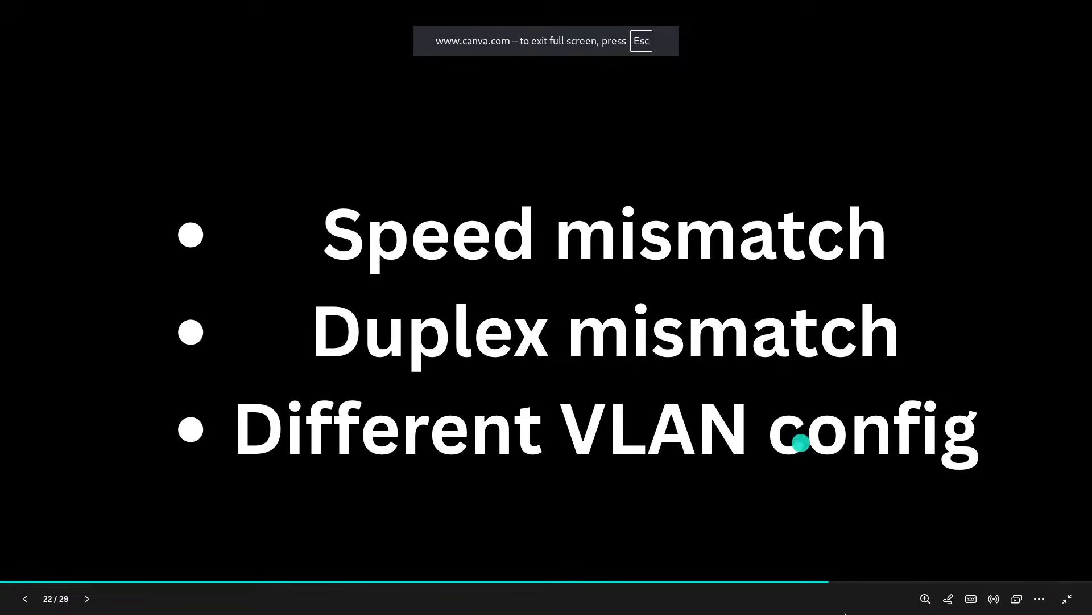
left_click(950, 598)
left_click(950, 599)
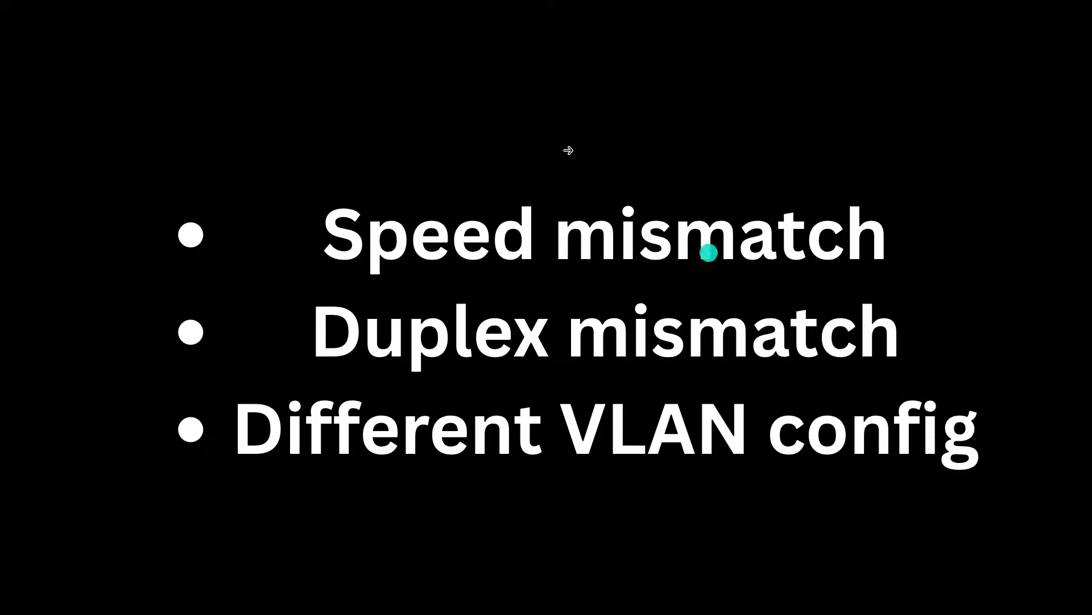
left_click(623, 250)
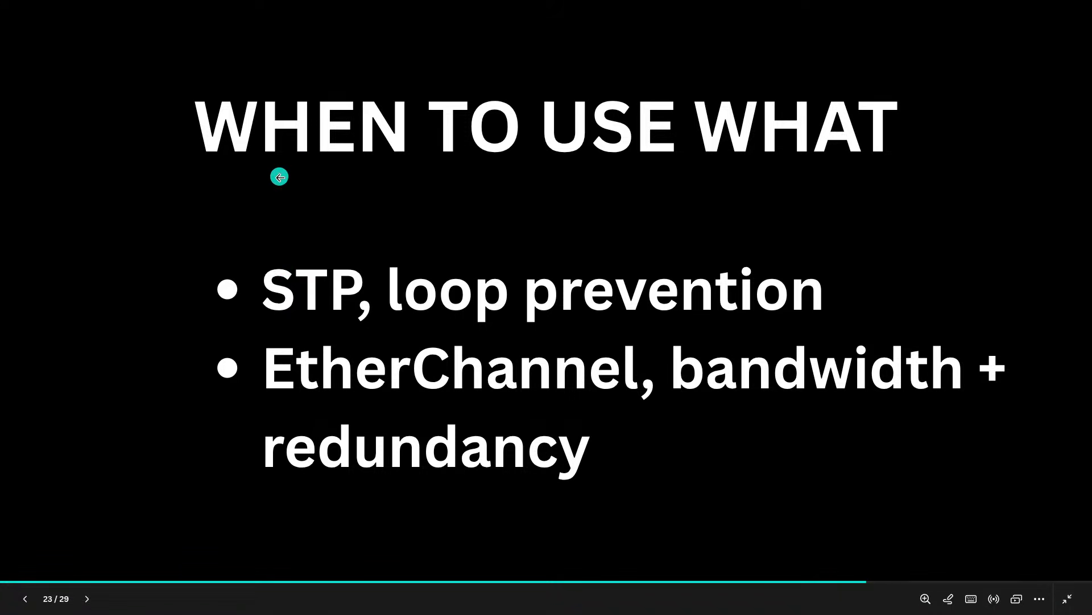